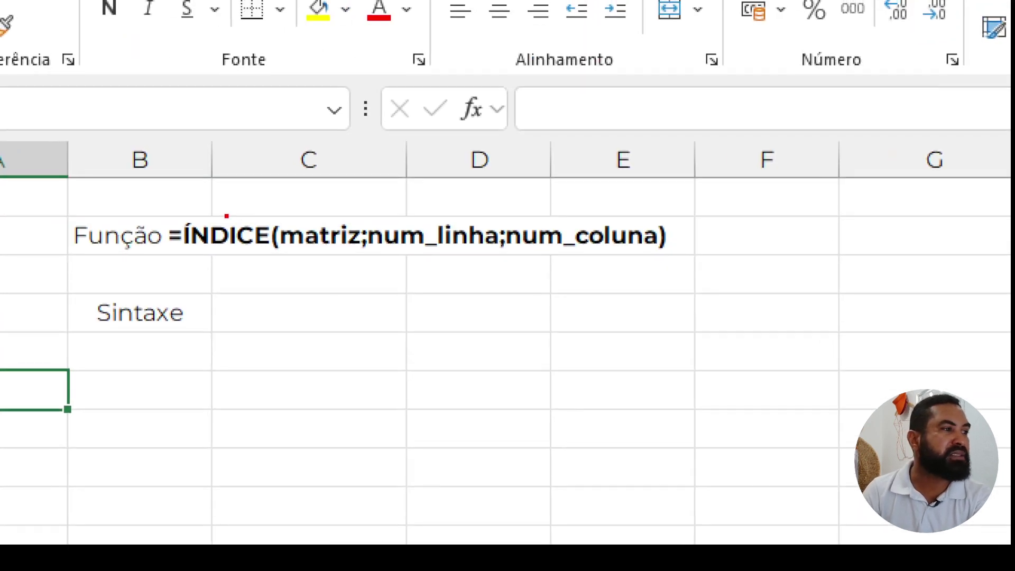
- Enlarge the worksheet view to 130% zoom
left_click_drag(266, 214, 743, 260)
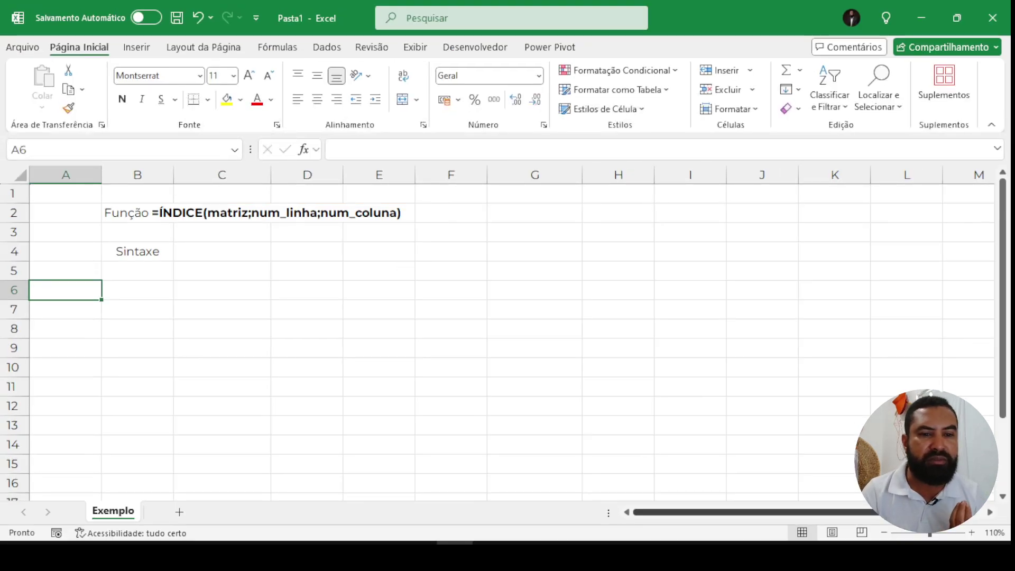
left_click(971, 533)
left_click(972, 532)
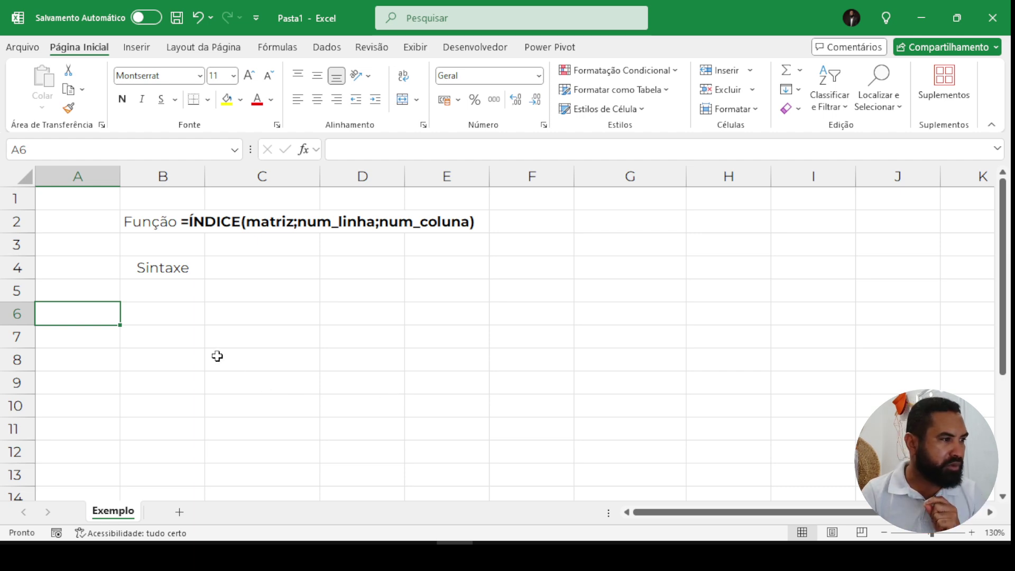
left_click(192, 270)
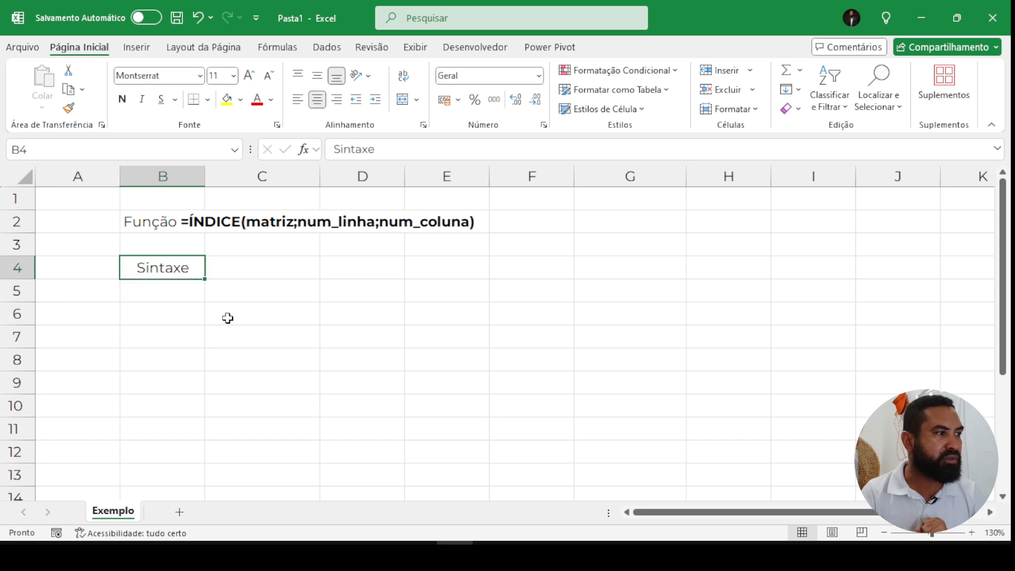
- Enter the car list Gol, Fiat, Volks, Honda, Palio and Corolla in cells B6 to B11
left_click(176, 315)
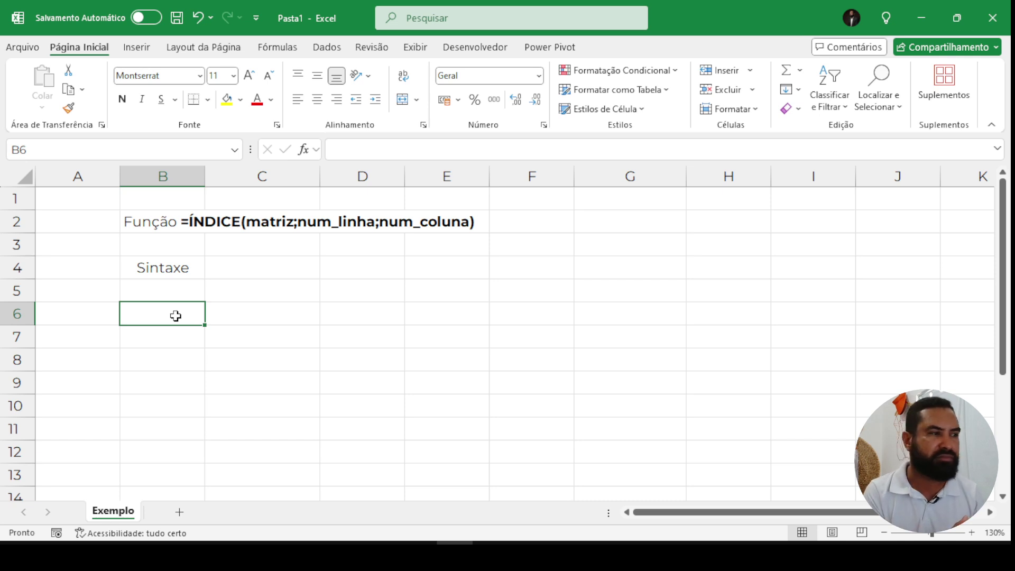
type("Gol")
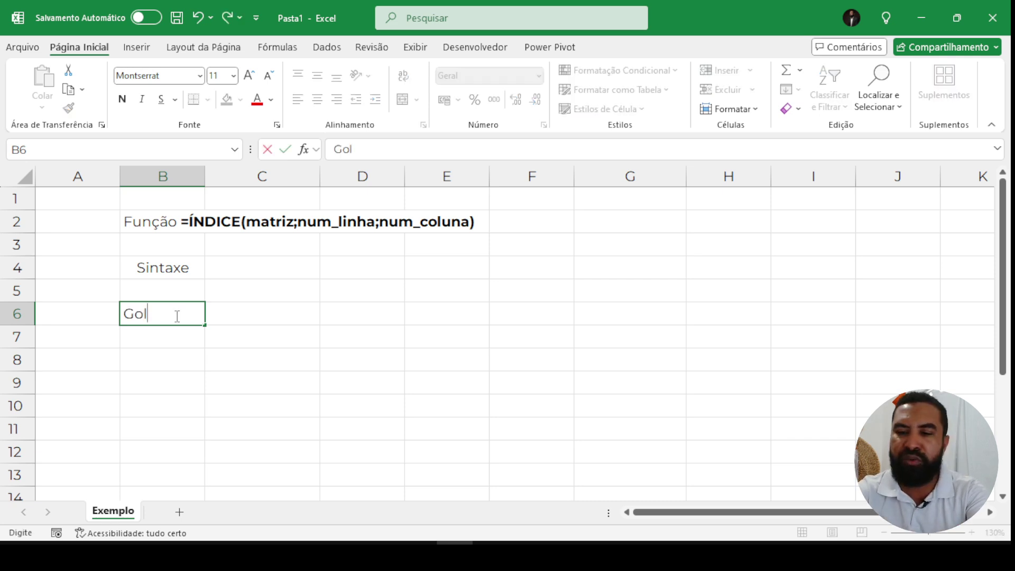
key("Return")
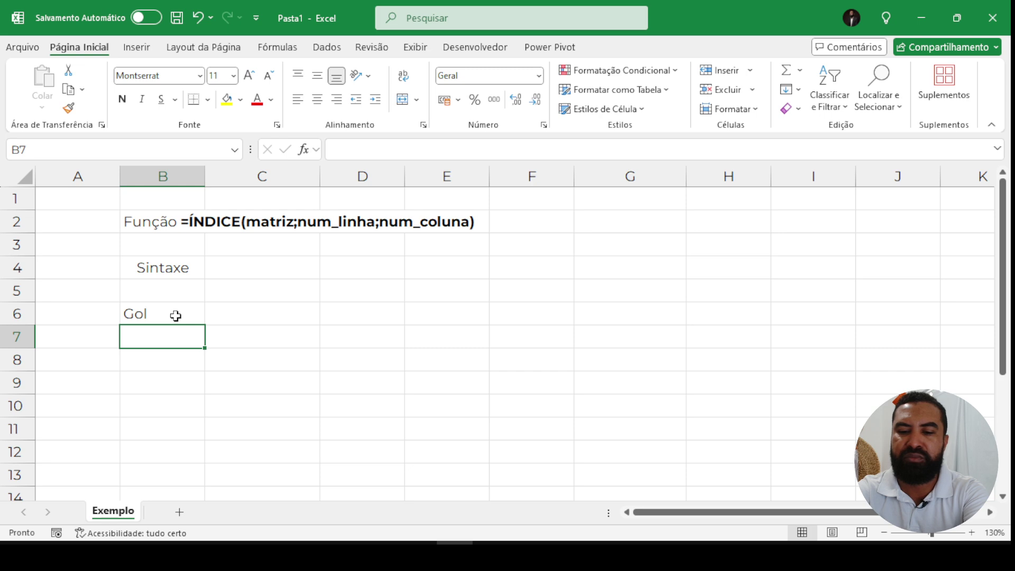
type("Fia")
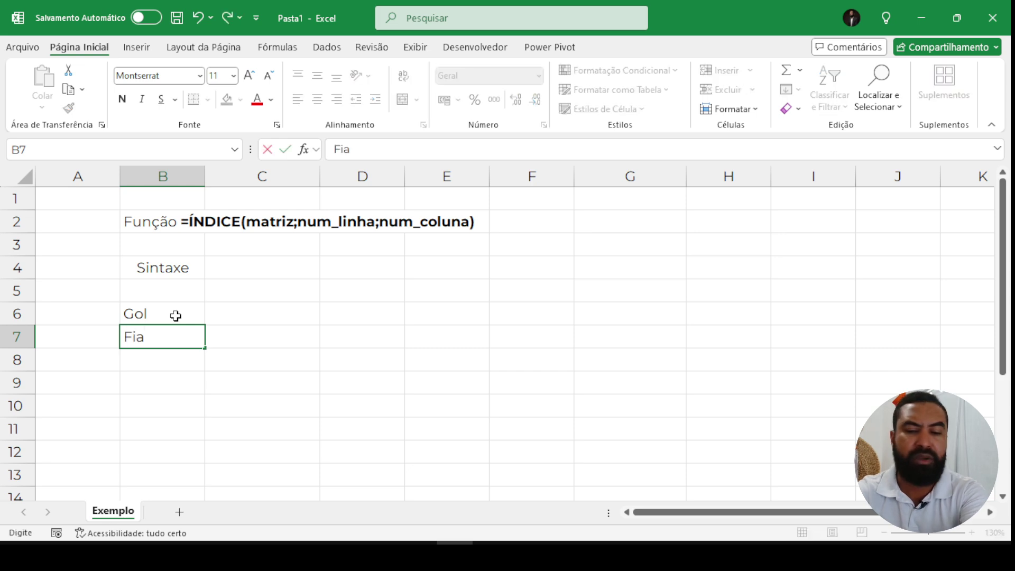
type("t")
key("Return")
type("Volks")
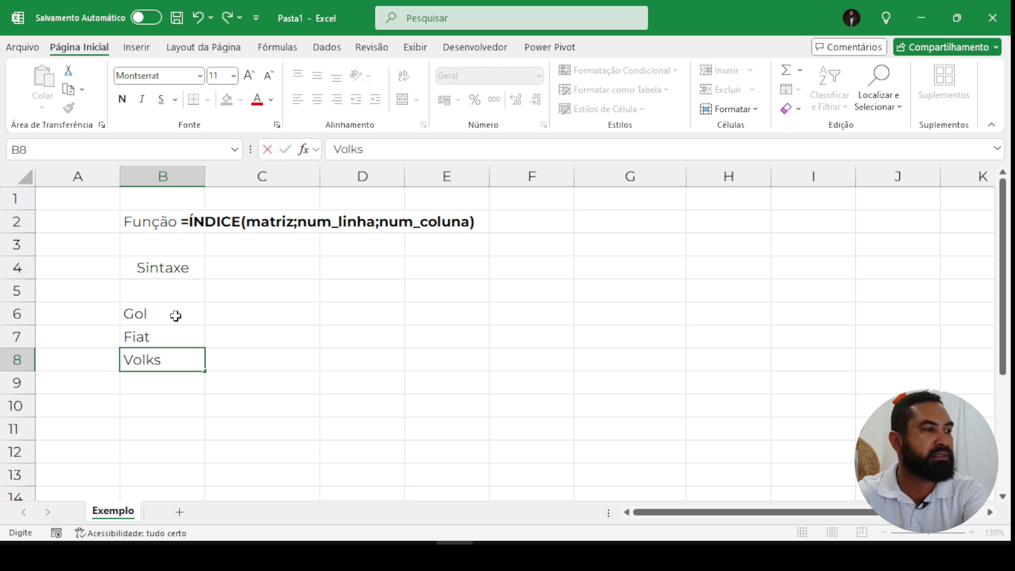
key("Return")
type("Honda")
key("Return")
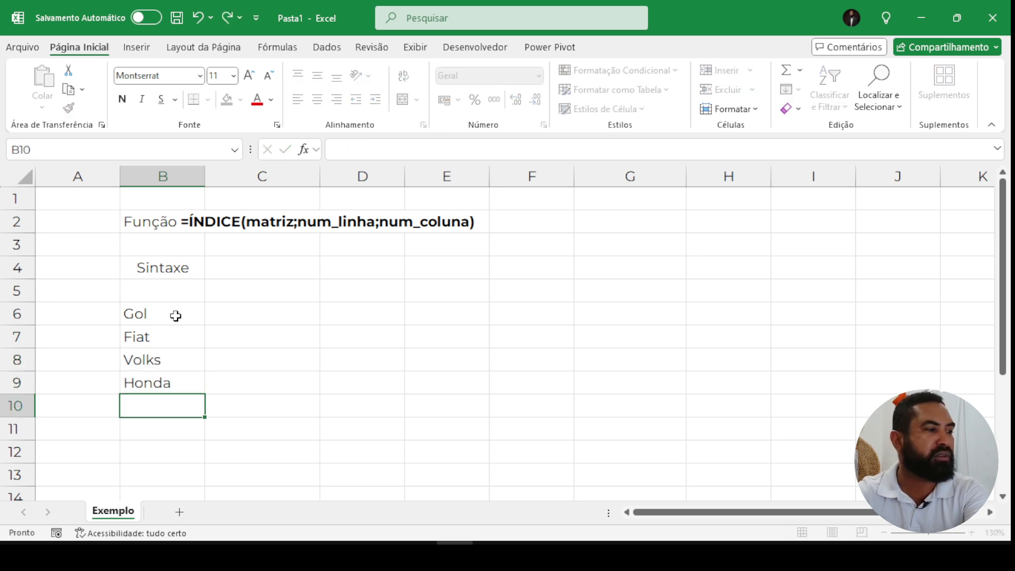
type("Palio")
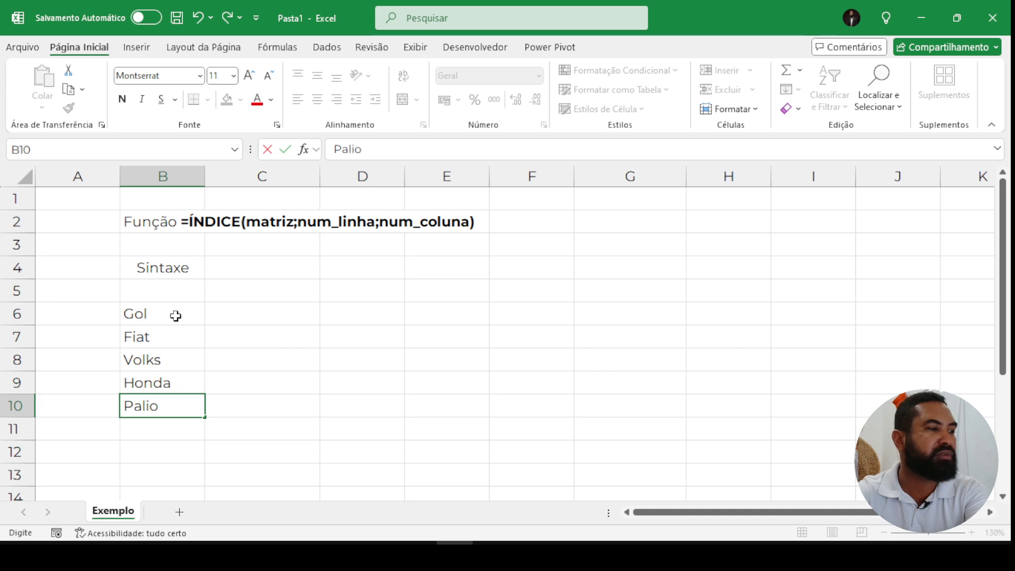
key("Return")
type("Corolla")
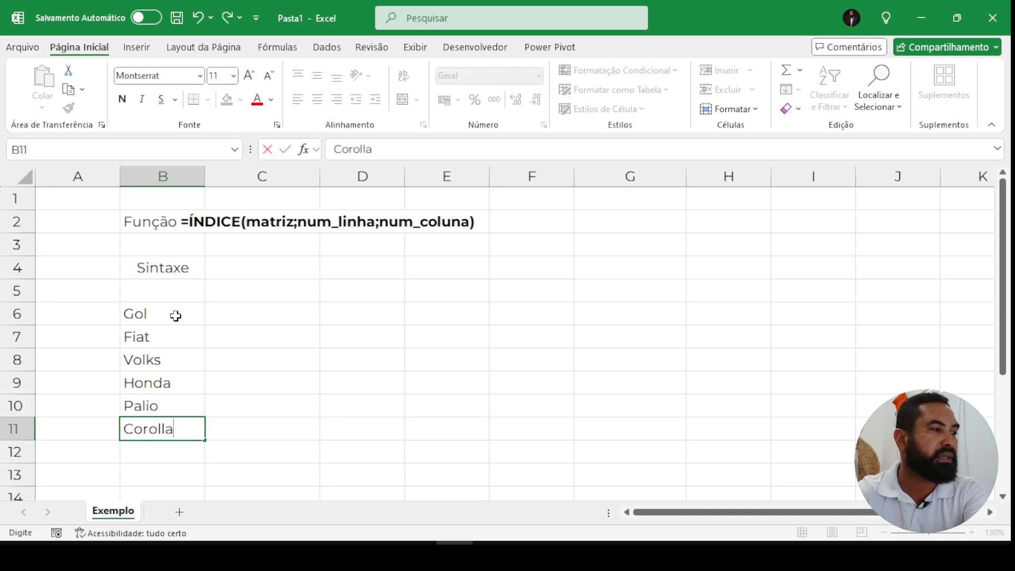
key("Return")
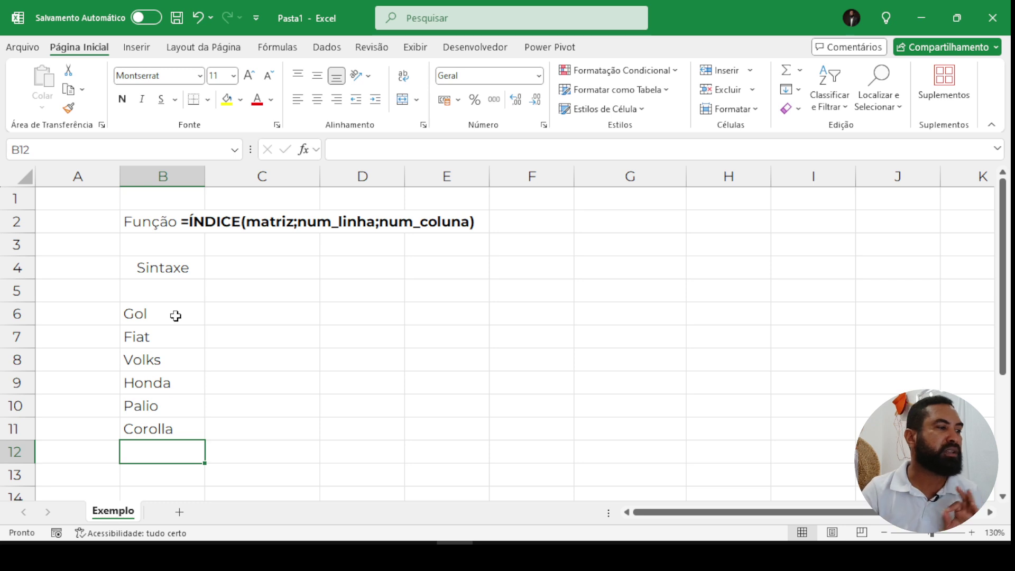
- Check the number of entries in the car list B6:B11
left_click_drag(176, 316, 169, 421)
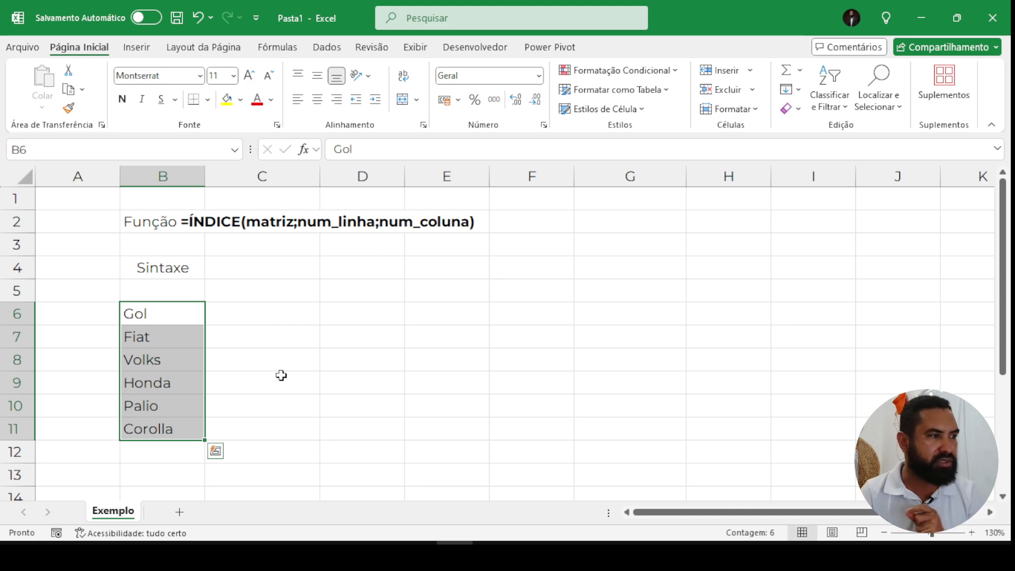
left_click_drag(170, 313, 160, 429)
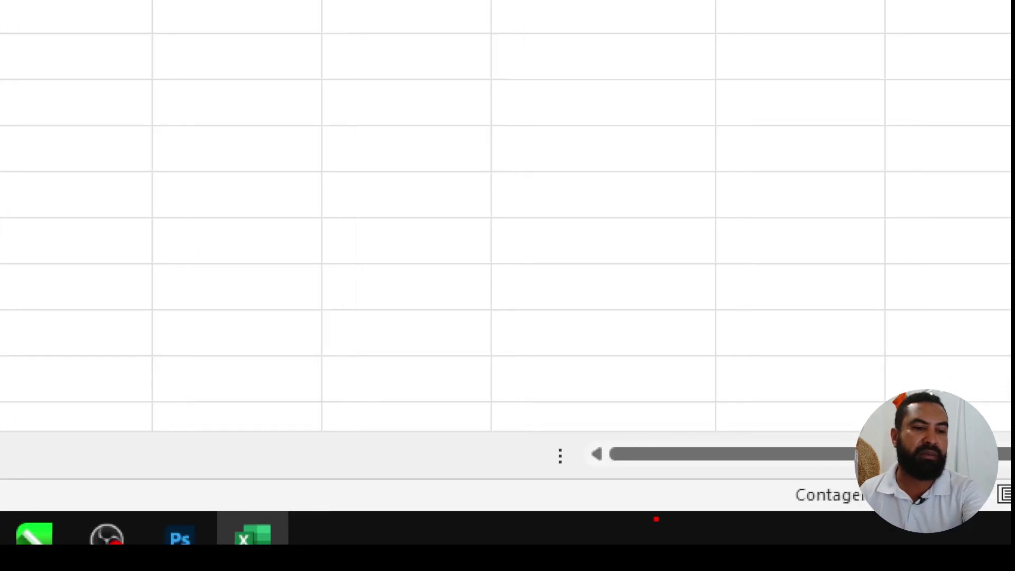
left_click_drag(852, 453, 845, 296)
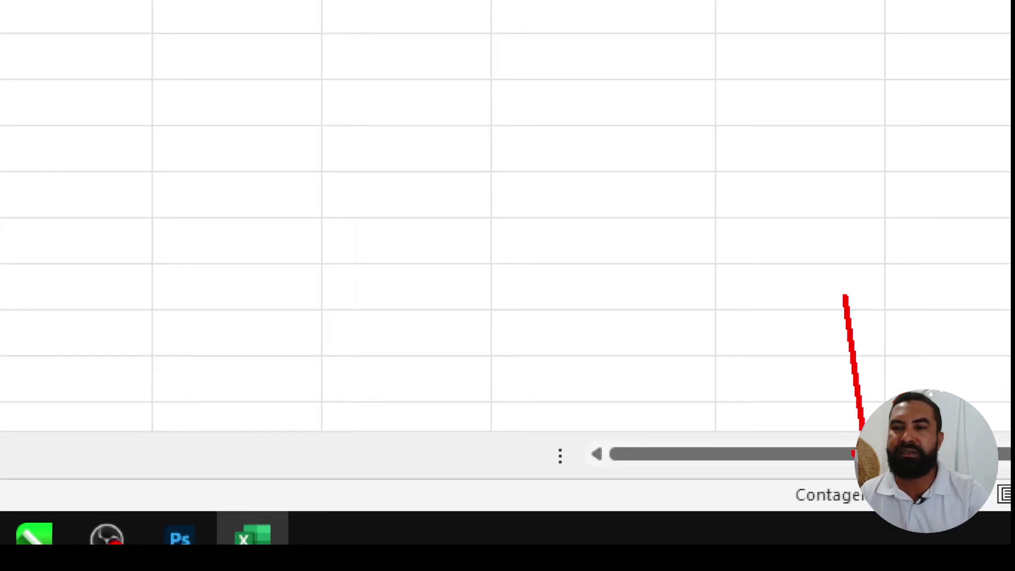
key("Escape")
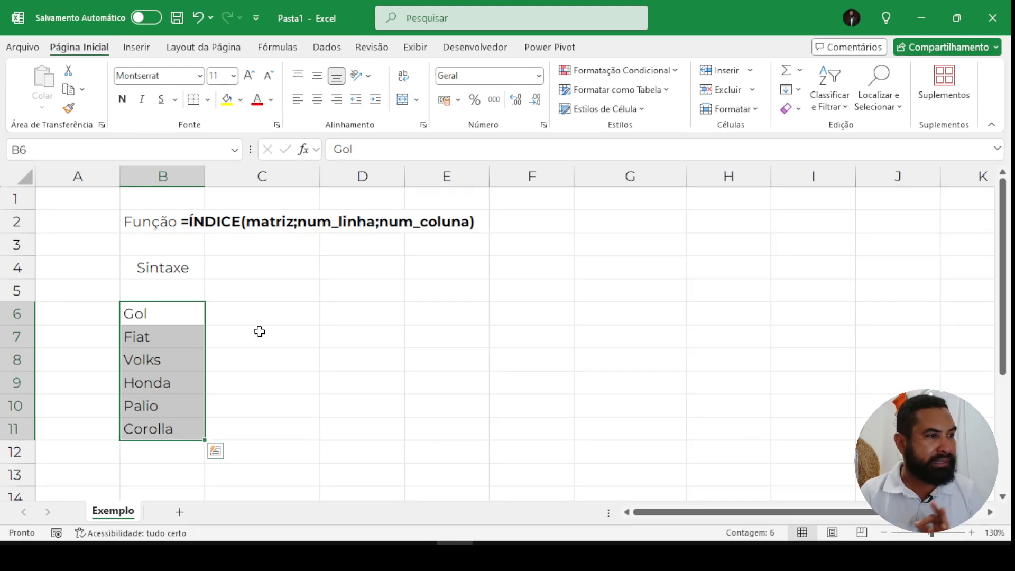
left_click(278, 317)
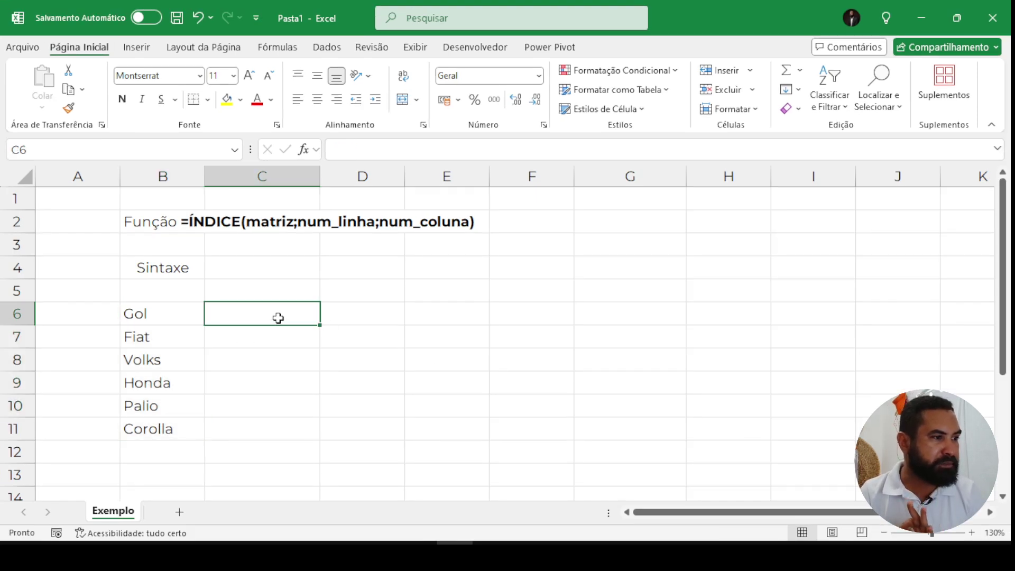
- Enter 1 in cell D6 and center it horizontally
left_click(372, 313)
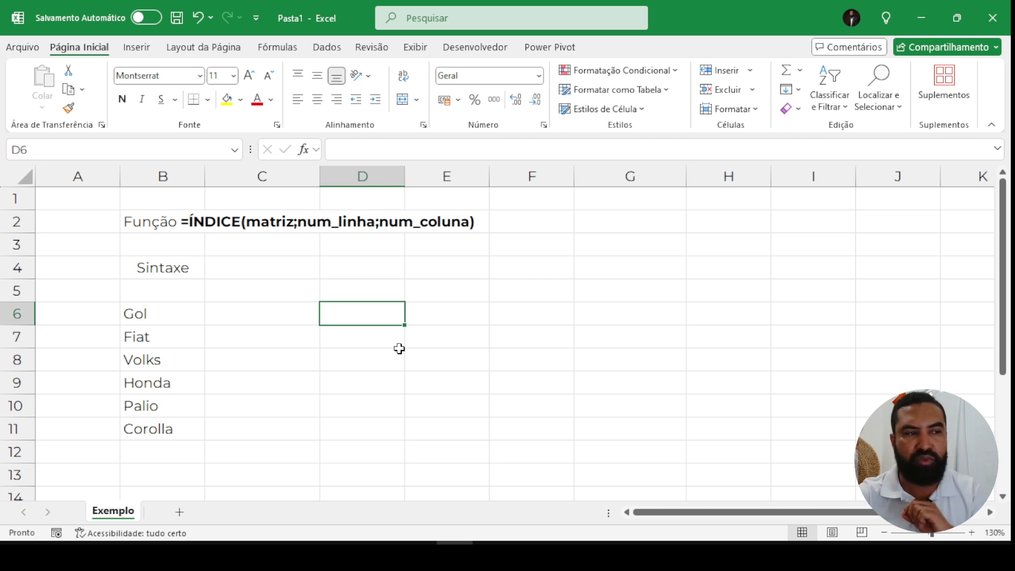
type("1")
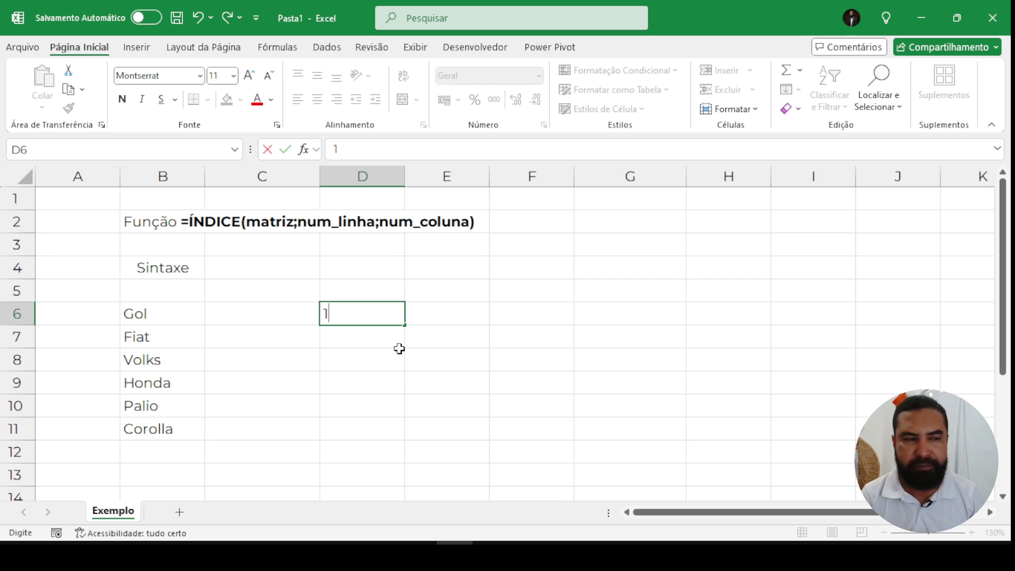
key("Return")
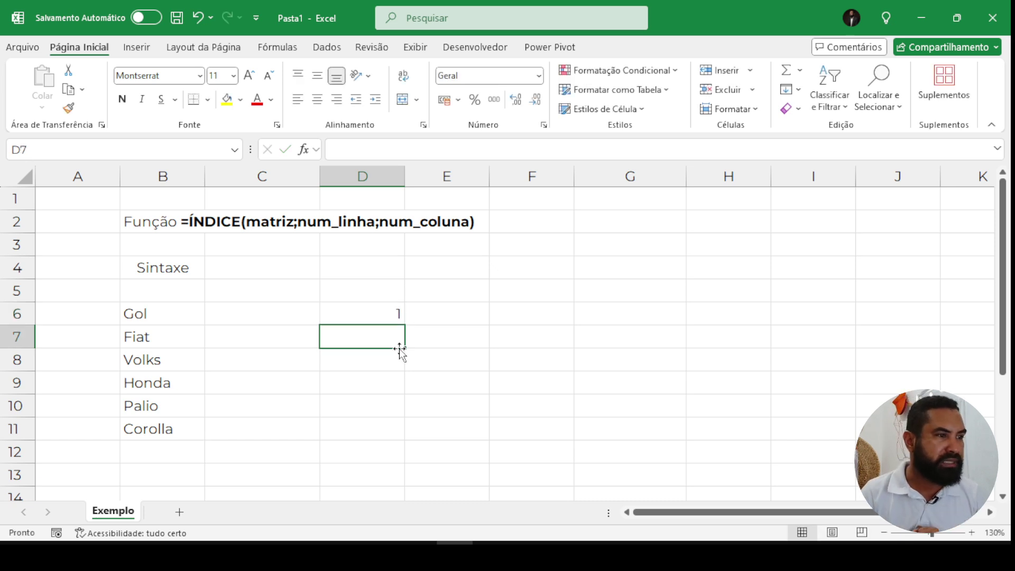
left_click(379, 317)
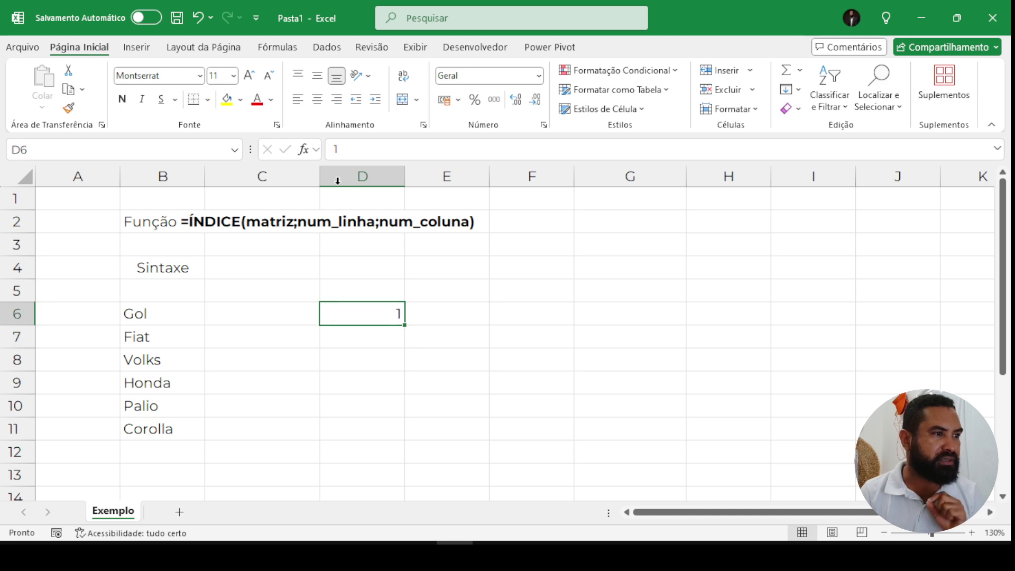
left_click(318, 101)
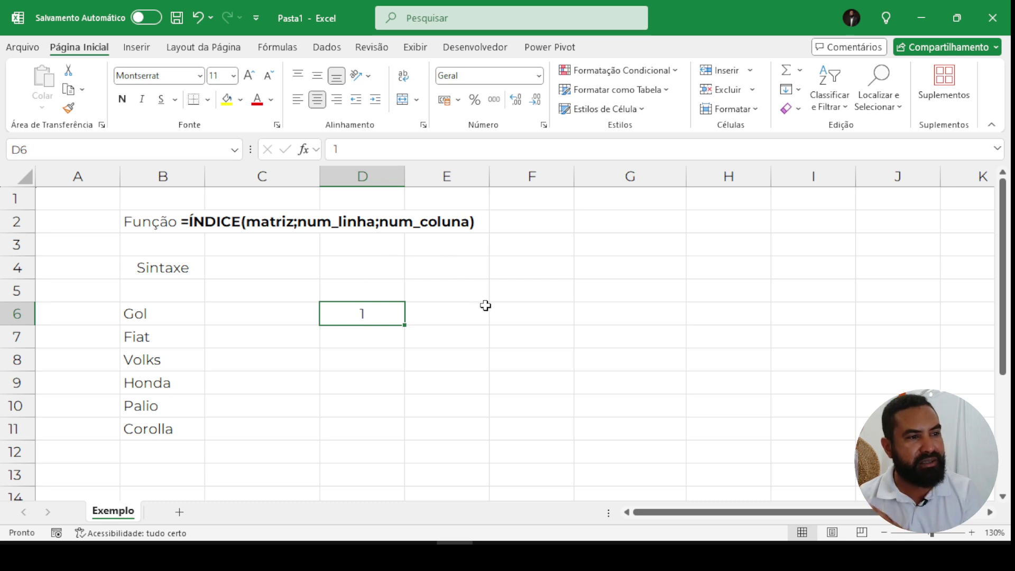
left_click(502, 319)
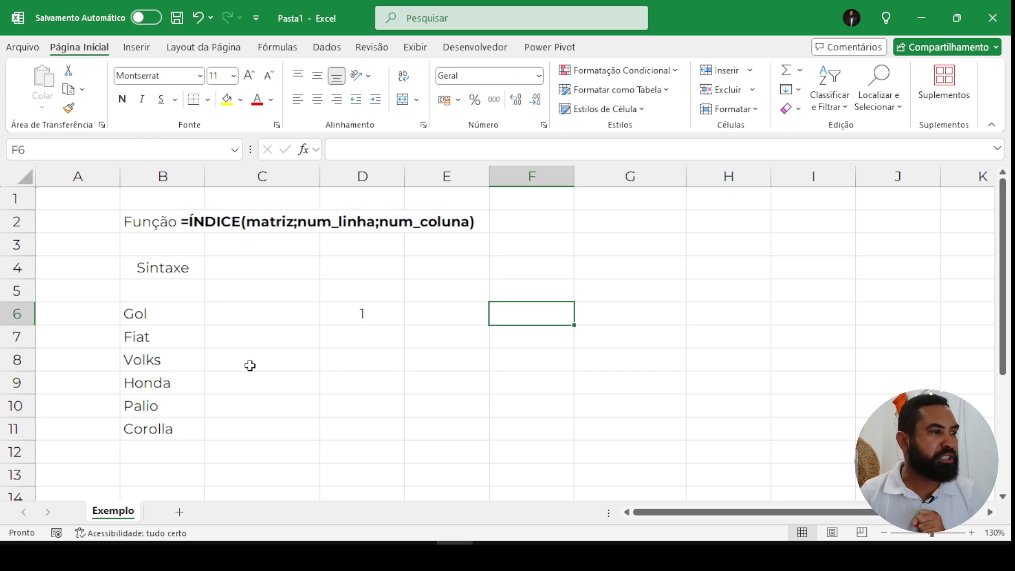
left_click_drag(174, 317, 173, 425)
left_click(173, 425)
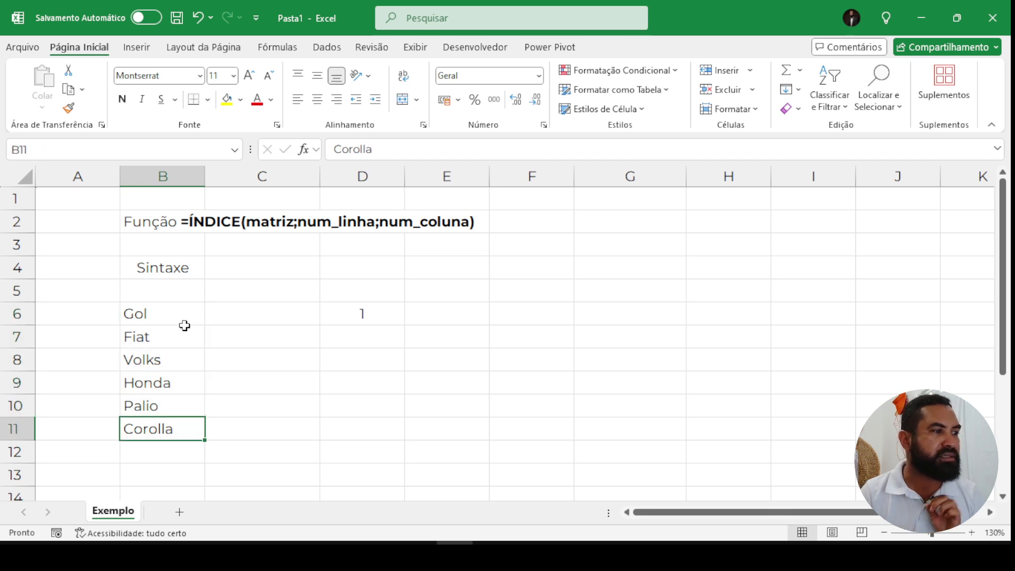
left_click_drag(183, 322, 178, 423)
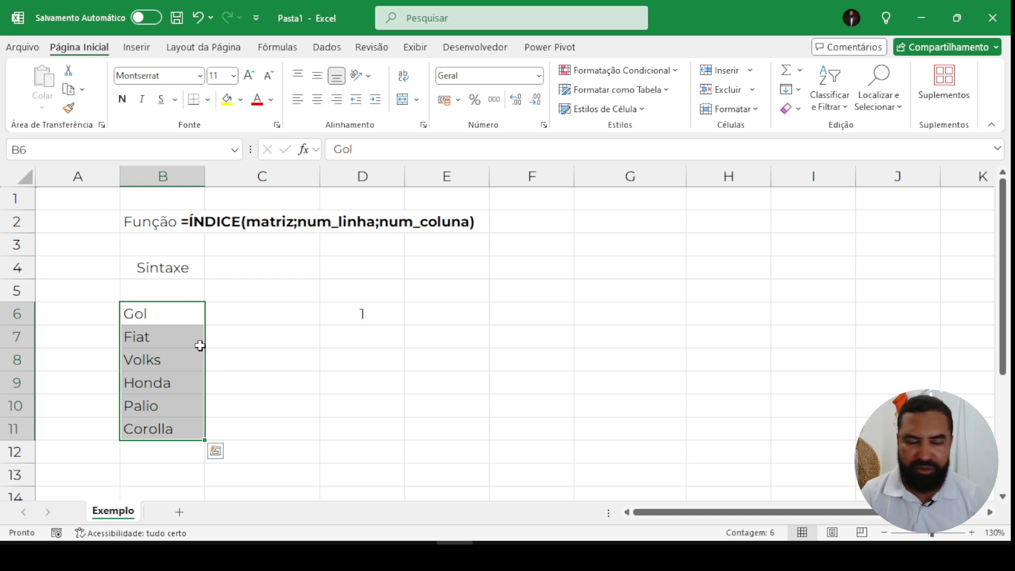
- Start an ÍNDICE formula in cell F6 with the car list B6:B11 as its matrix argument
left_click(521, 316)
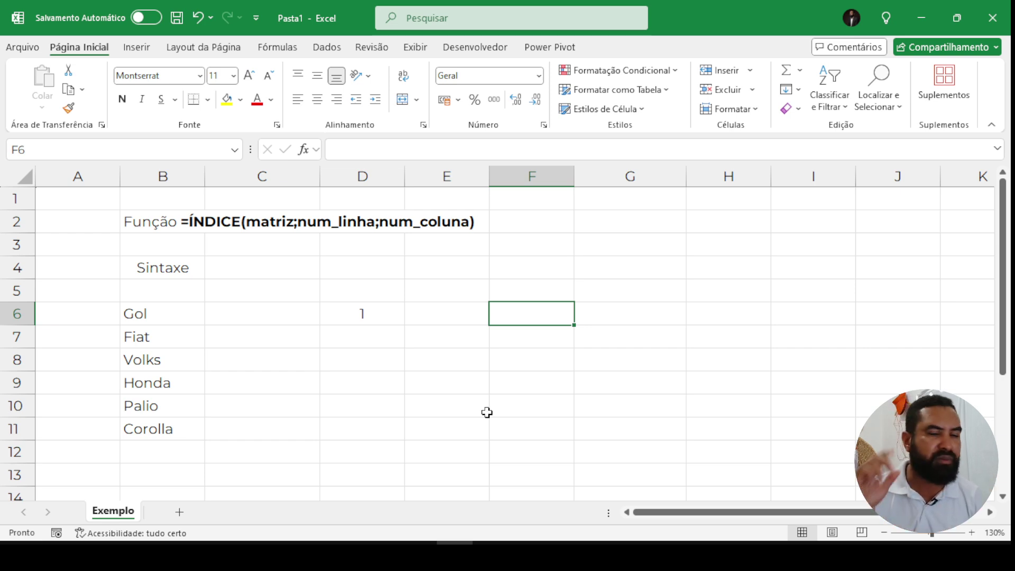
type("=")
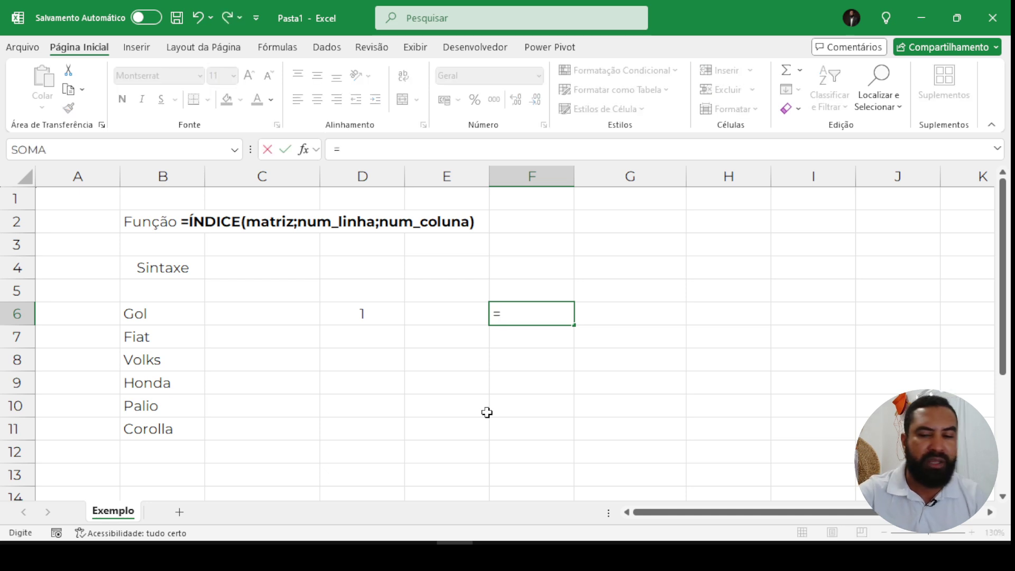
type("ÍN")
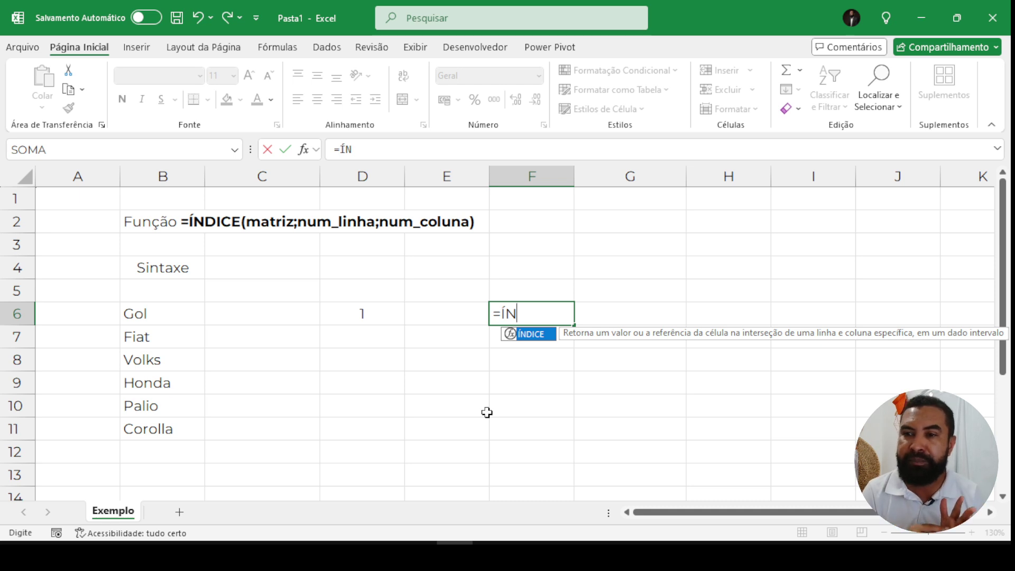
key("Tab")
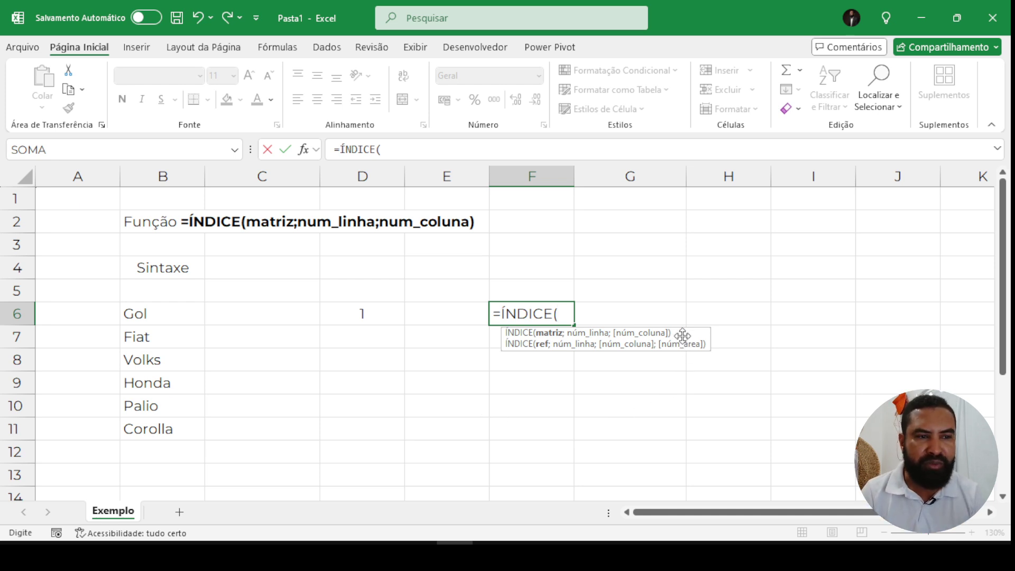
left_click_drag(670, 340, 675, 388)
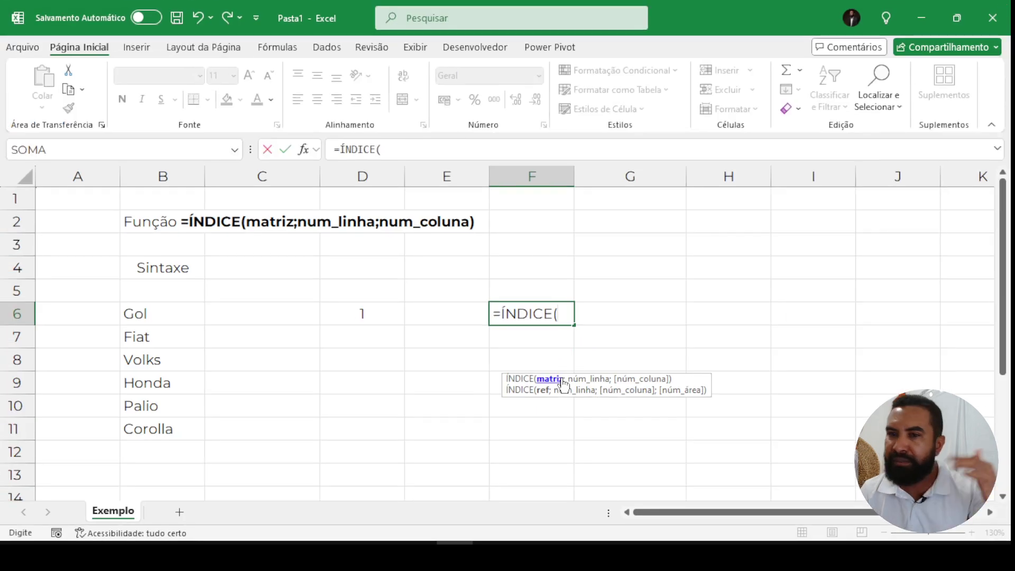
left_click_drag(194, 322, 180, 418)
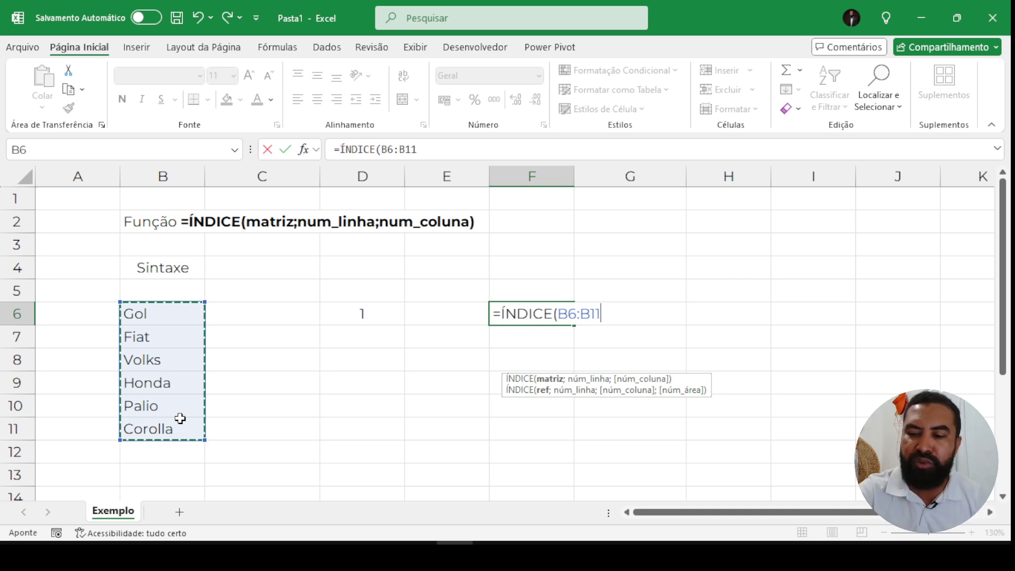
- Complete the ÍNDICE formula in F6 with cell D6 as row number and 1 as column number, and center the cell horizontally
type(";1")
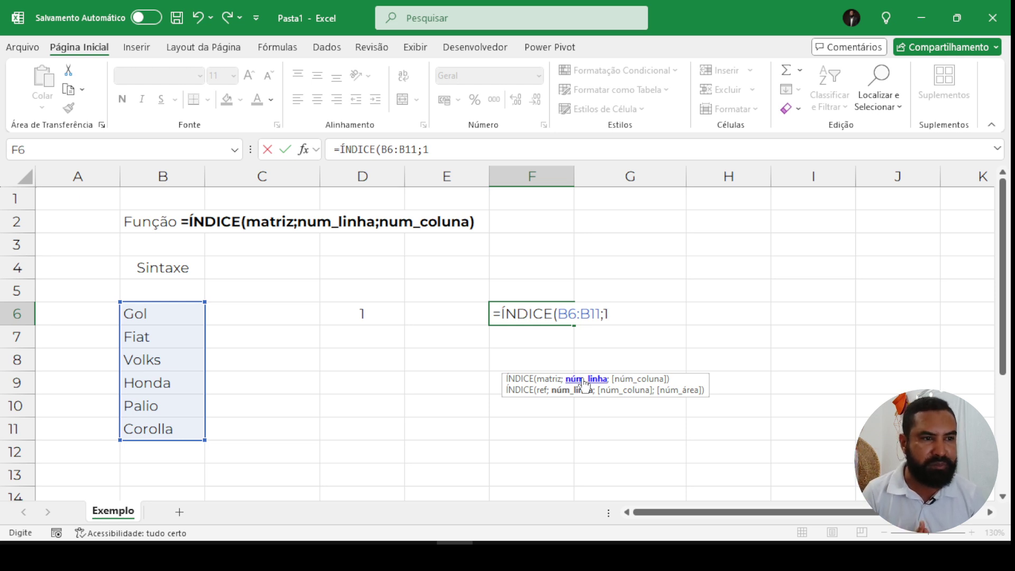
key("BackSpace")
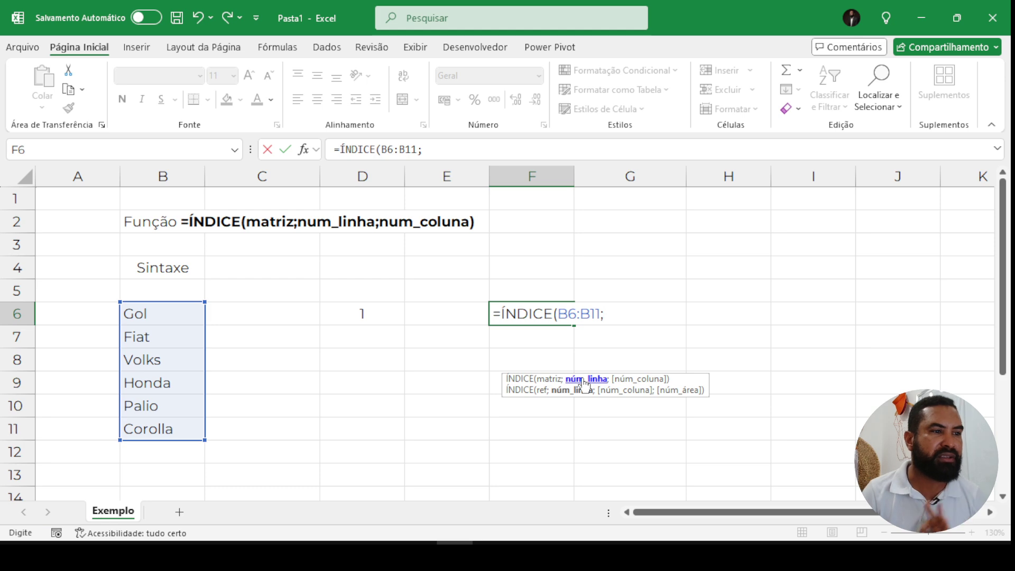
left_click(394, 319)
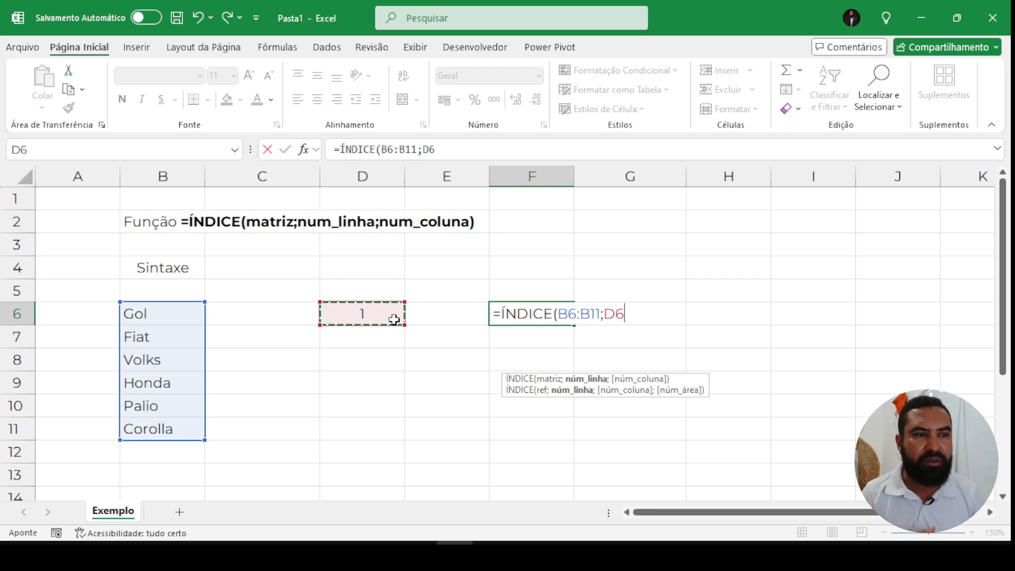
type(";")
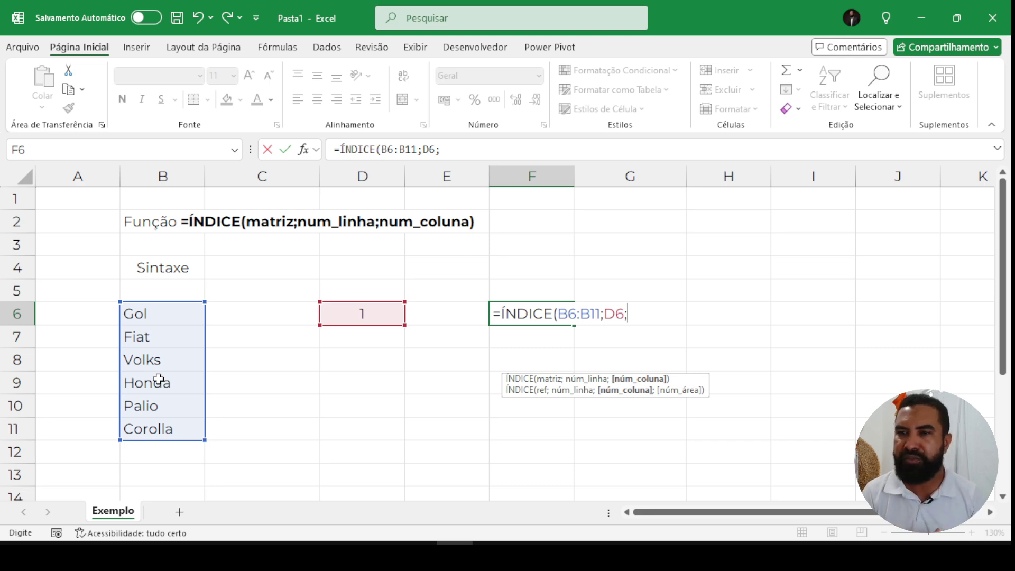
type("1")
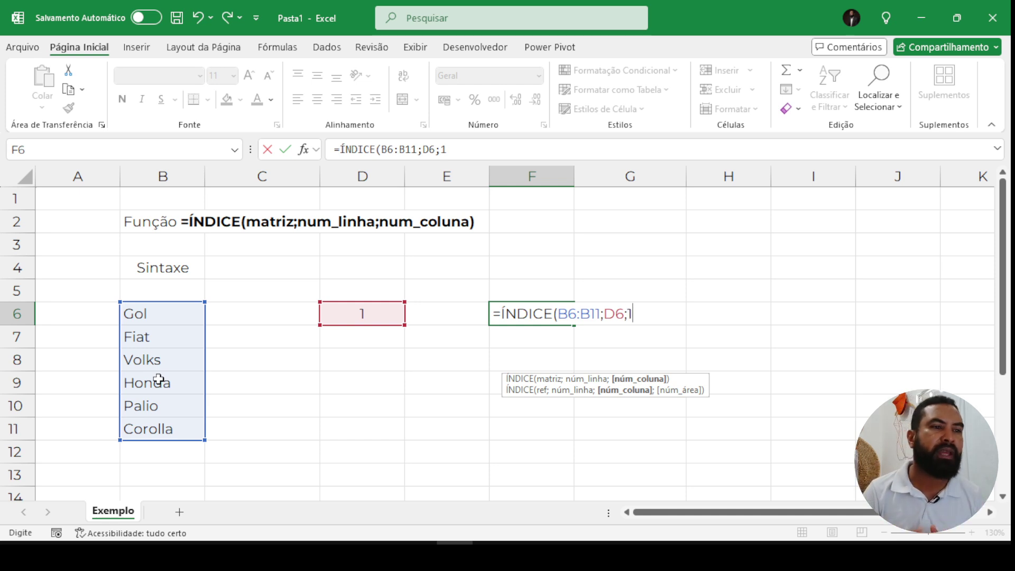
type(")")
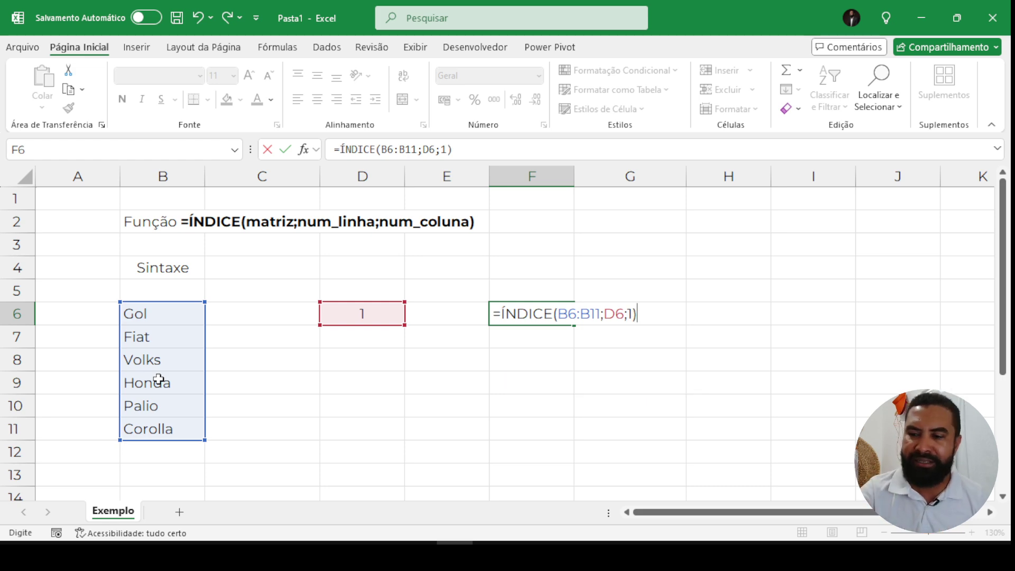
key("Return")
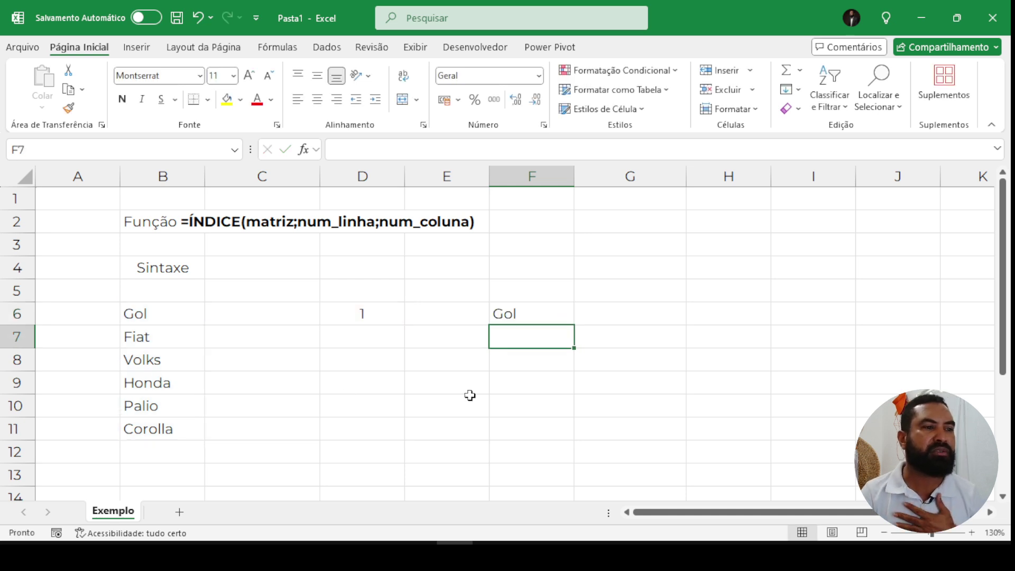
left_click(546, 317)
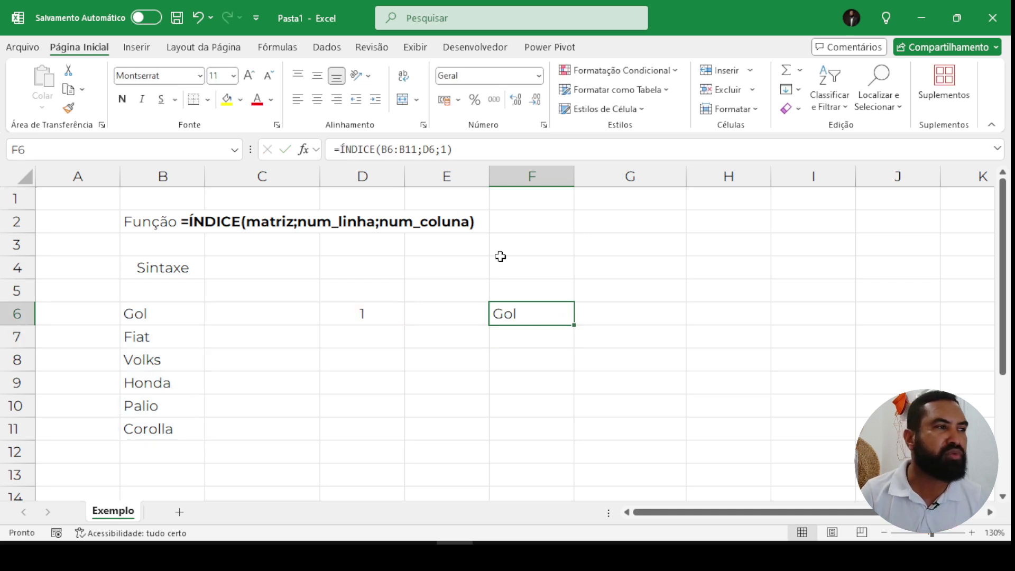
left_click(317, 99)
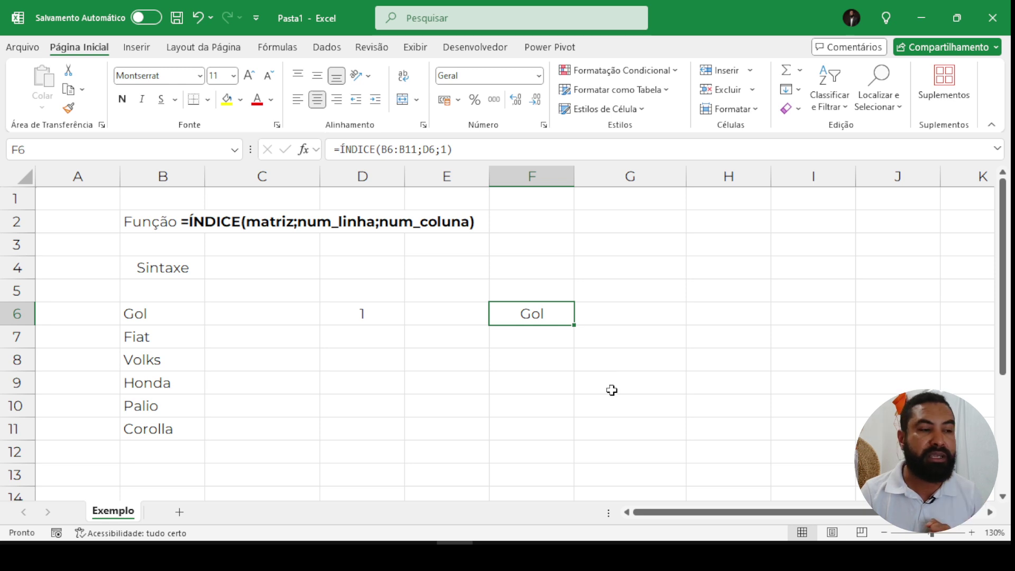
- Test the ÍNDICE formula by entering the row numbers 2, 3 and 6 in turn in cell D6
left_click(383, 317)
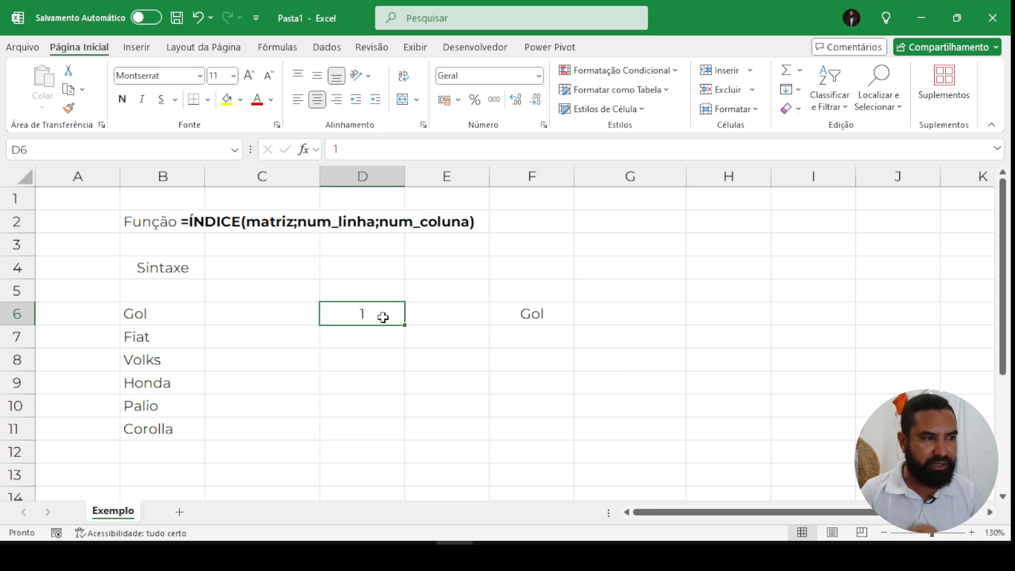
type("2")
key("Return")
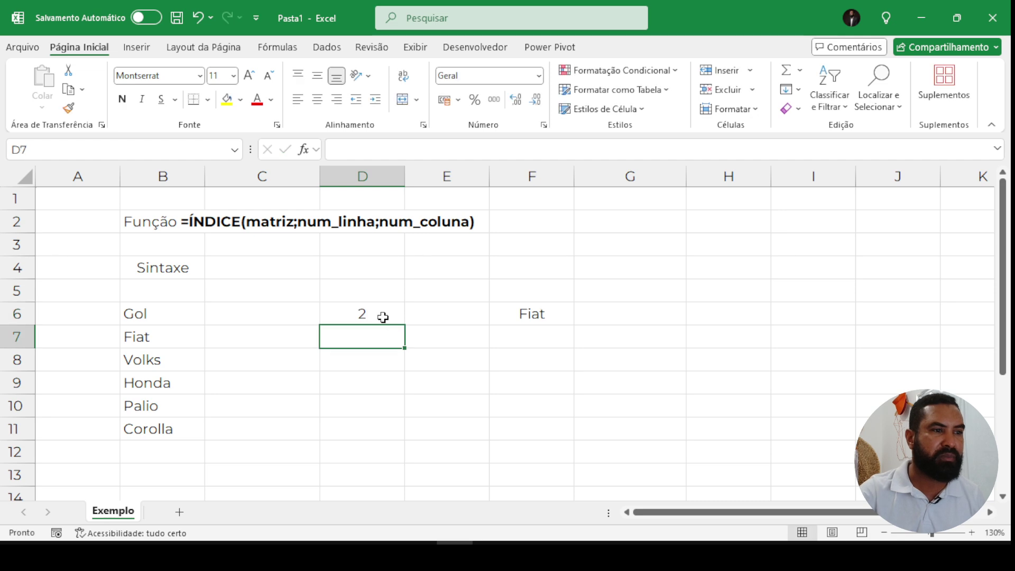
left_click_drag(192, 314, 184, 336)
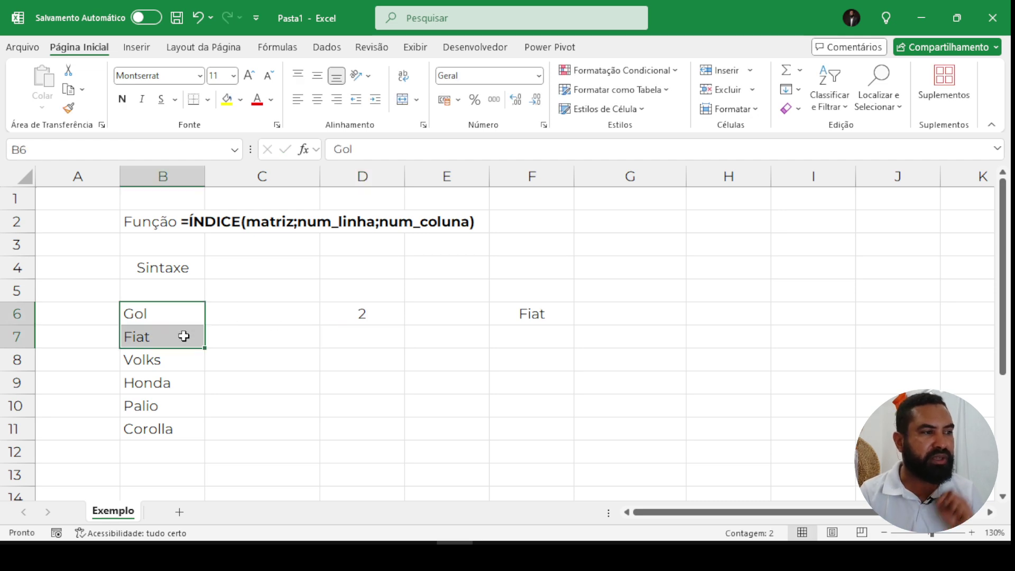
left_click(332, 316)
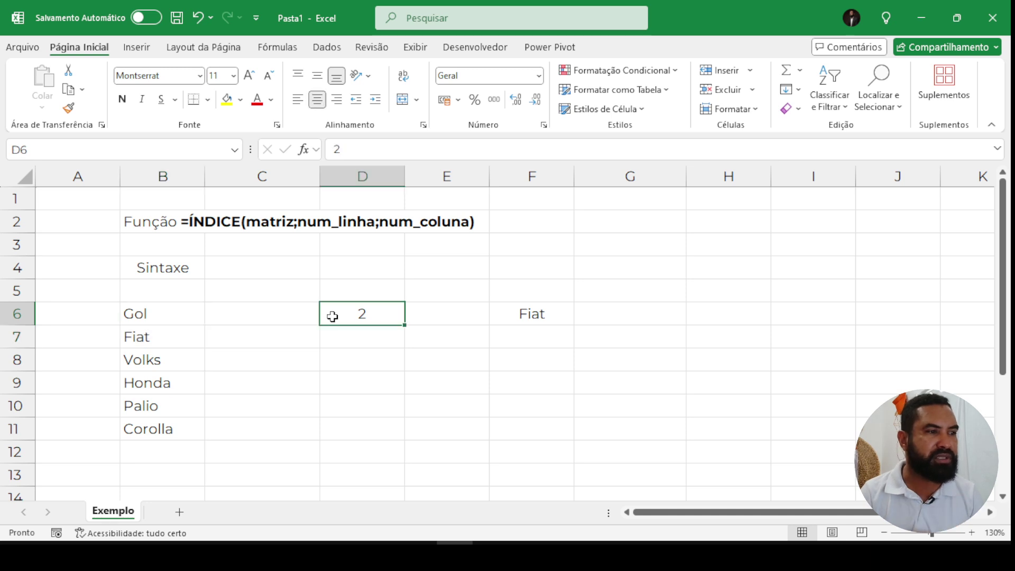
type("3")
key("Return")
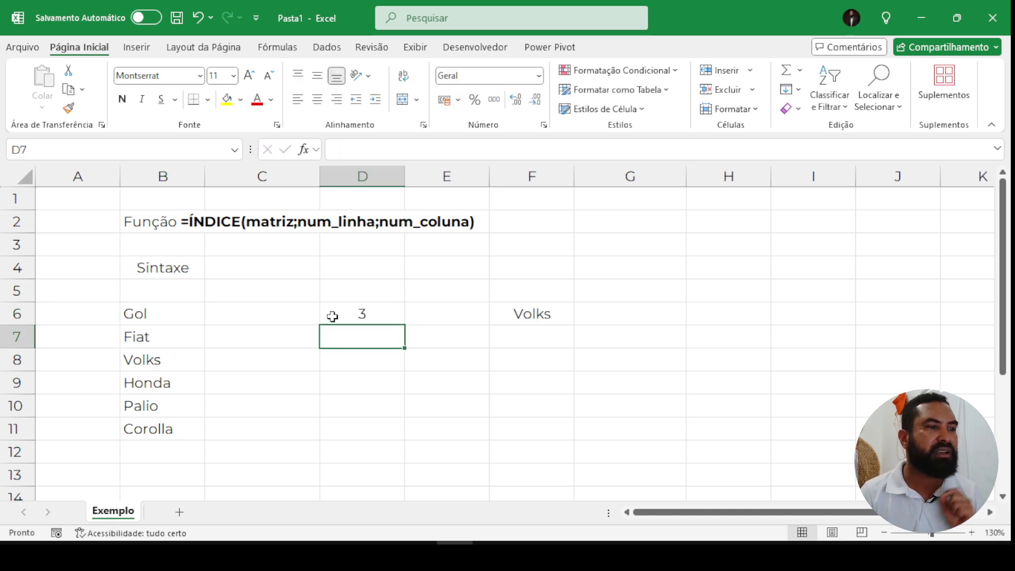
left_click(175, 360)
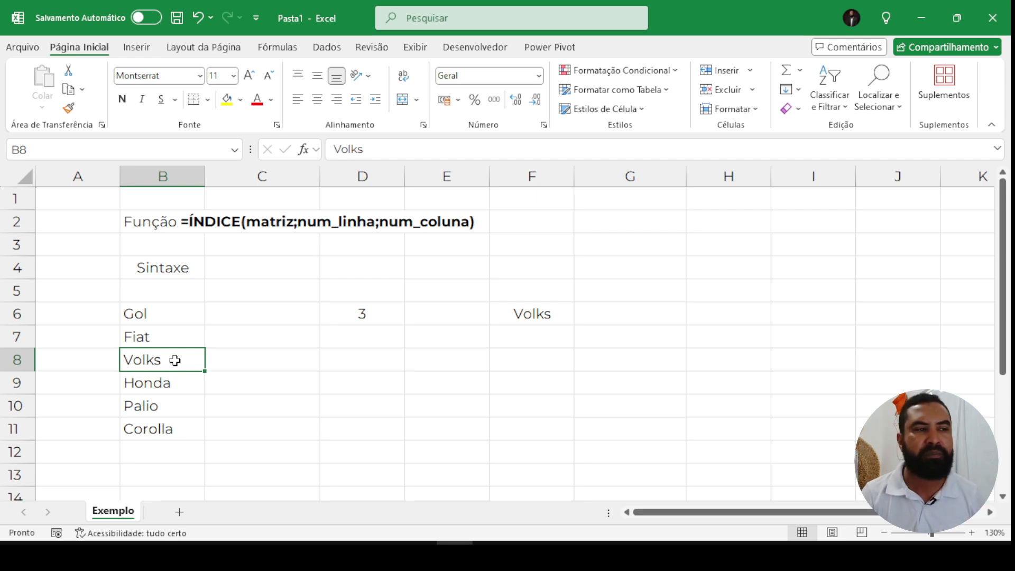
left_click(336, 318)
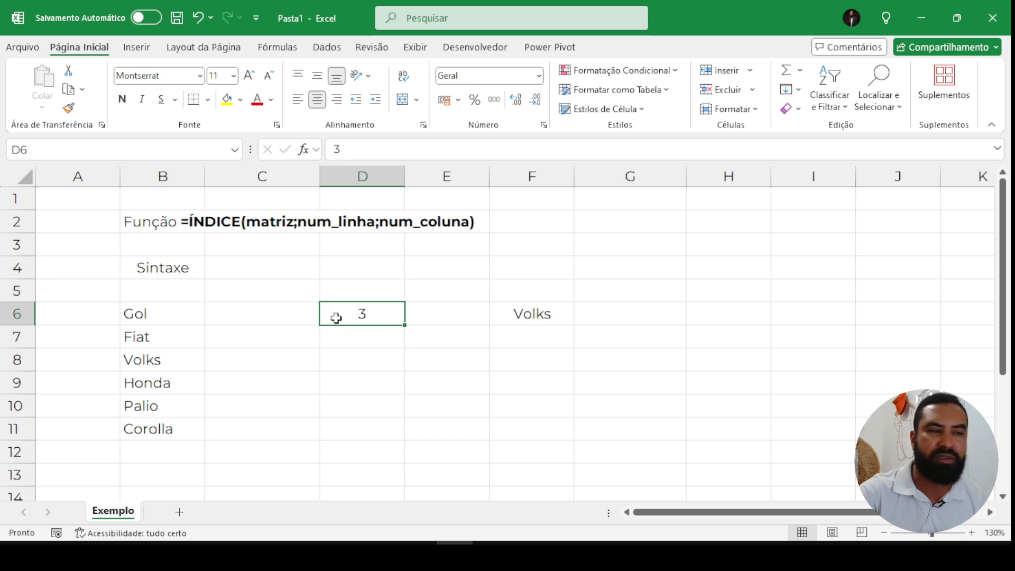
type("6")
key("Return")
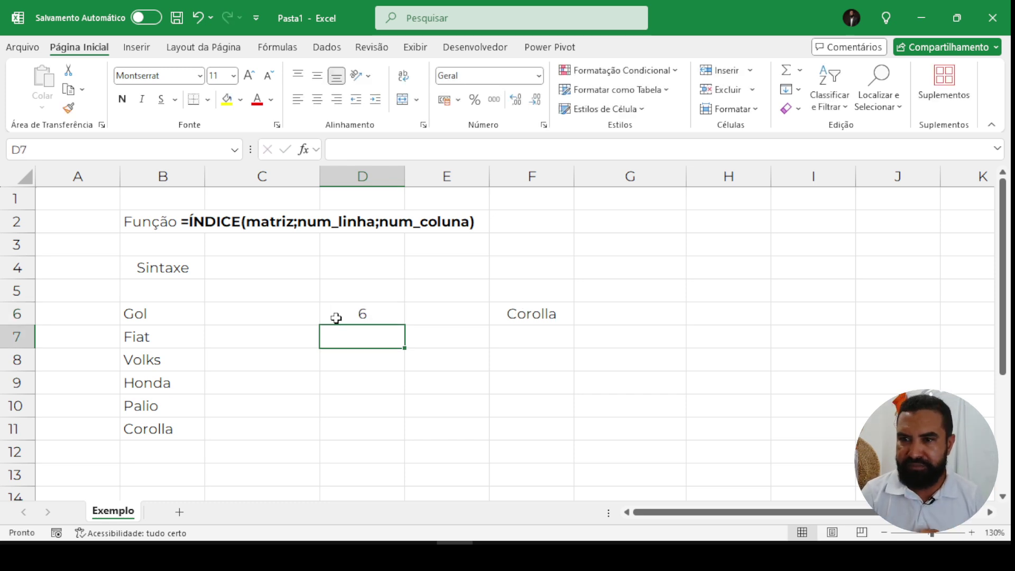
- Try the row number 12, beyond the end of the list, in cell D6 and set the cell back to 1
left_click(345, 316)
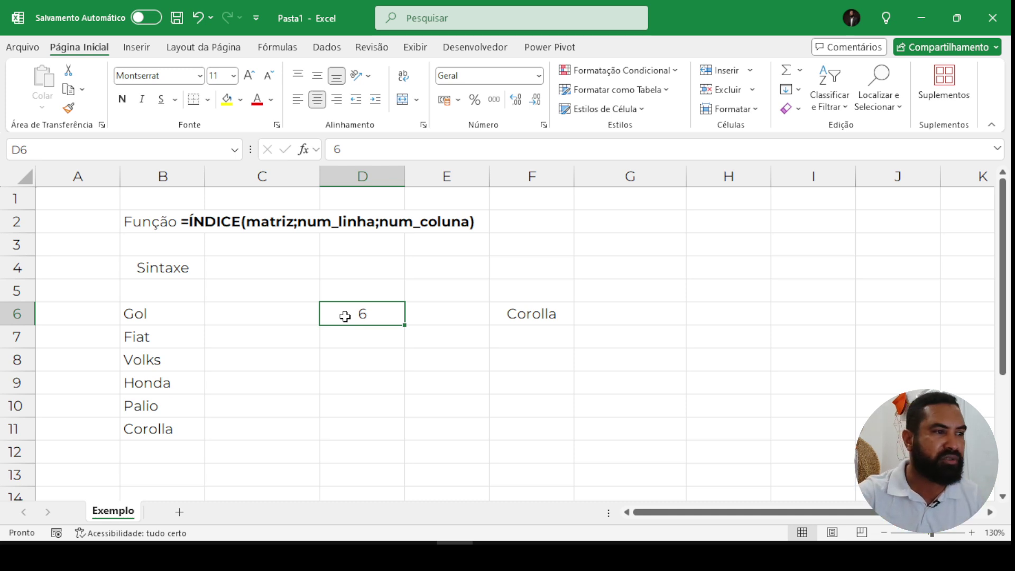
type("12")
key("Return")
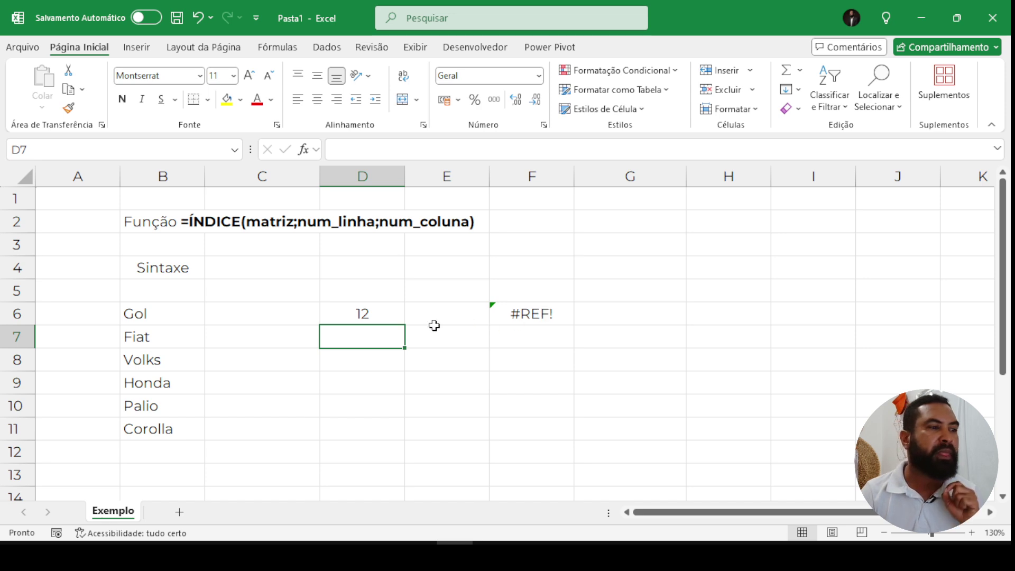
left_click(399, 315)
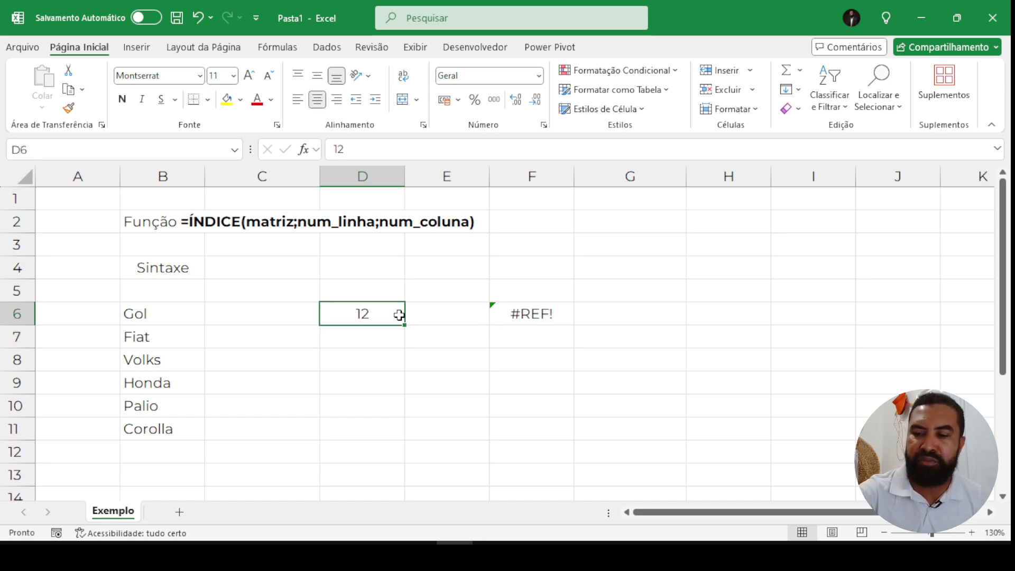
type("1")
key("Return")
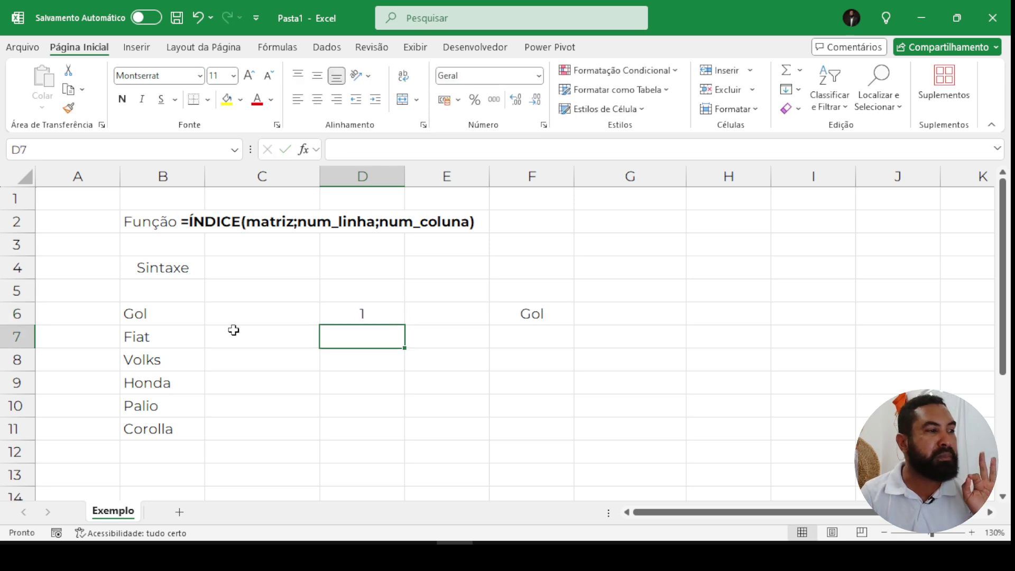
- Fill cells C6:C11 beside the car list with =ALEATÓRIOENTRE(50000;120000) and apply the Contábil number format in R$
left_click_drag(191, 319, 181, 428)
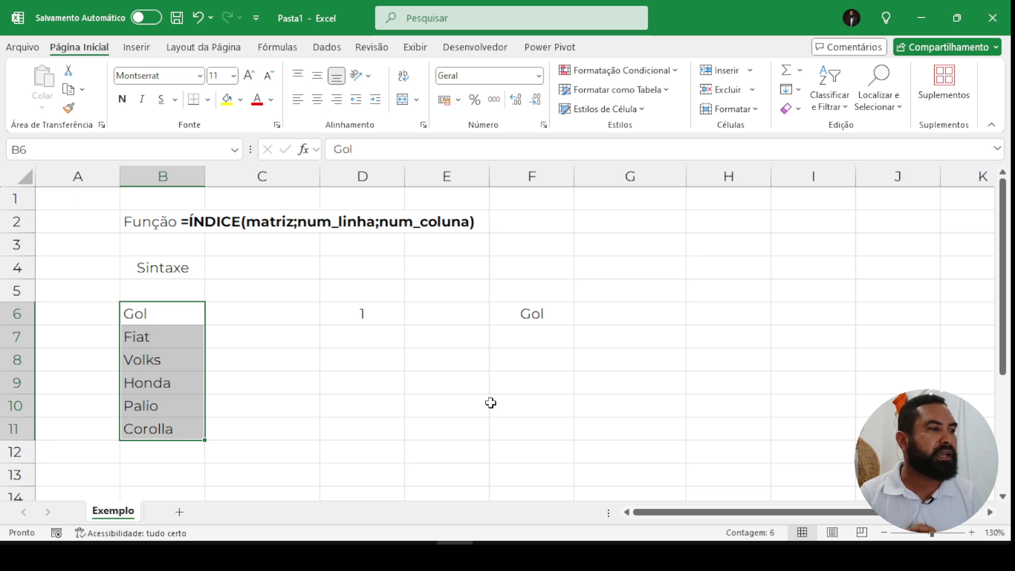
left_click_drag(251, 319, 246, 423)
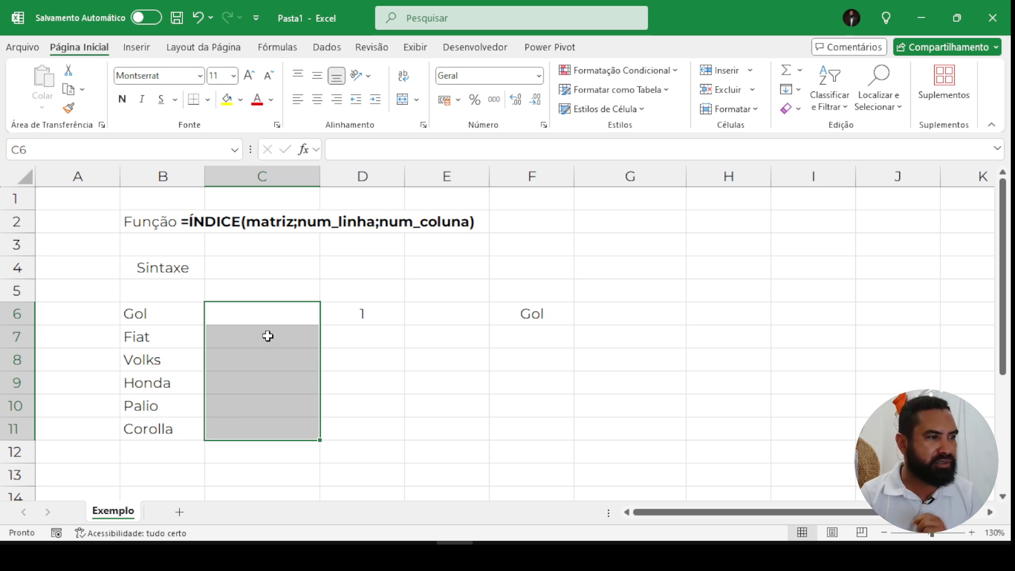
left_click_drag(272, 317, 268, 419)
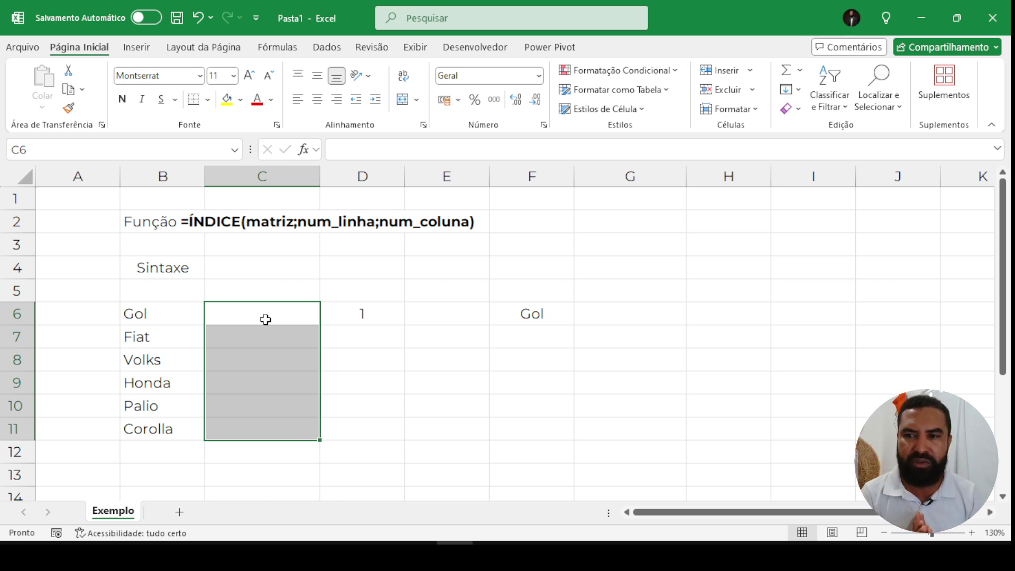
type("=ALE")
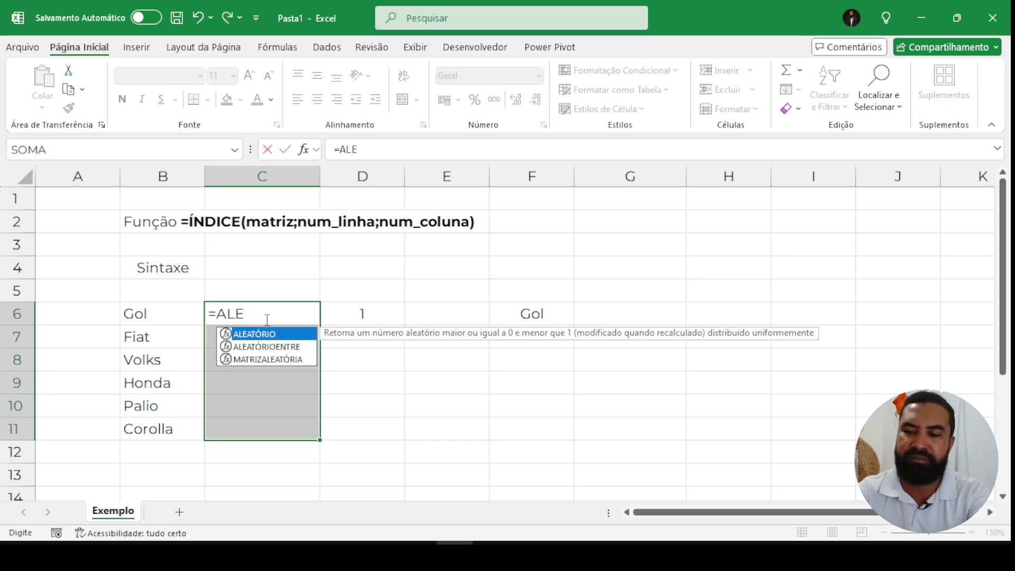
key("Down")
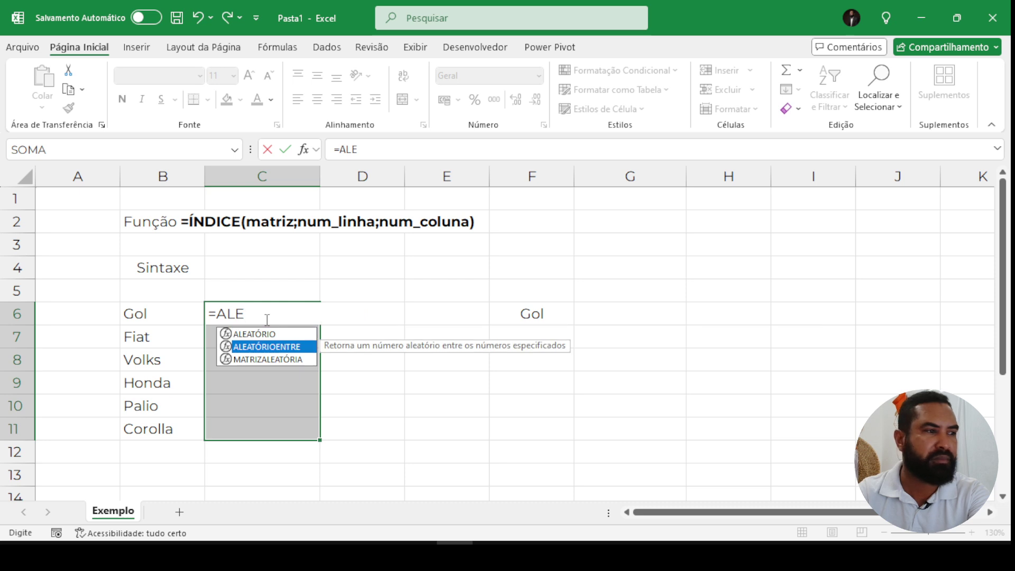
key("Tab")
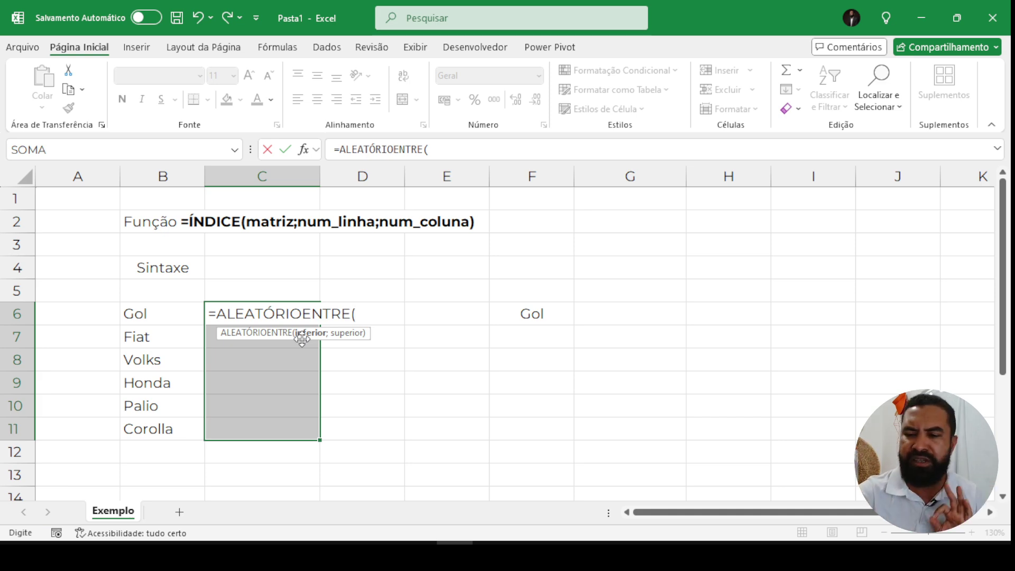
type("5")
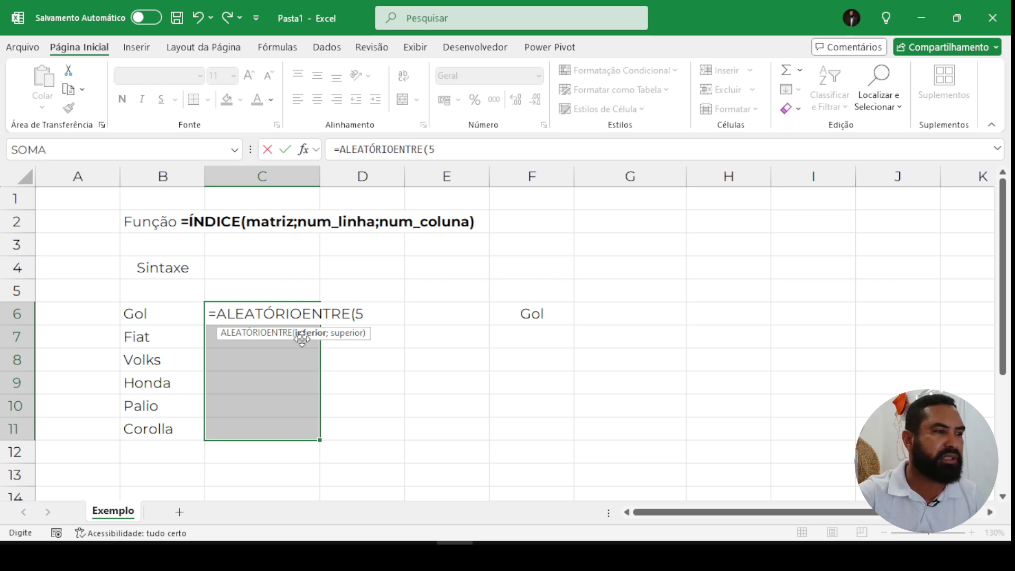
type("0000")
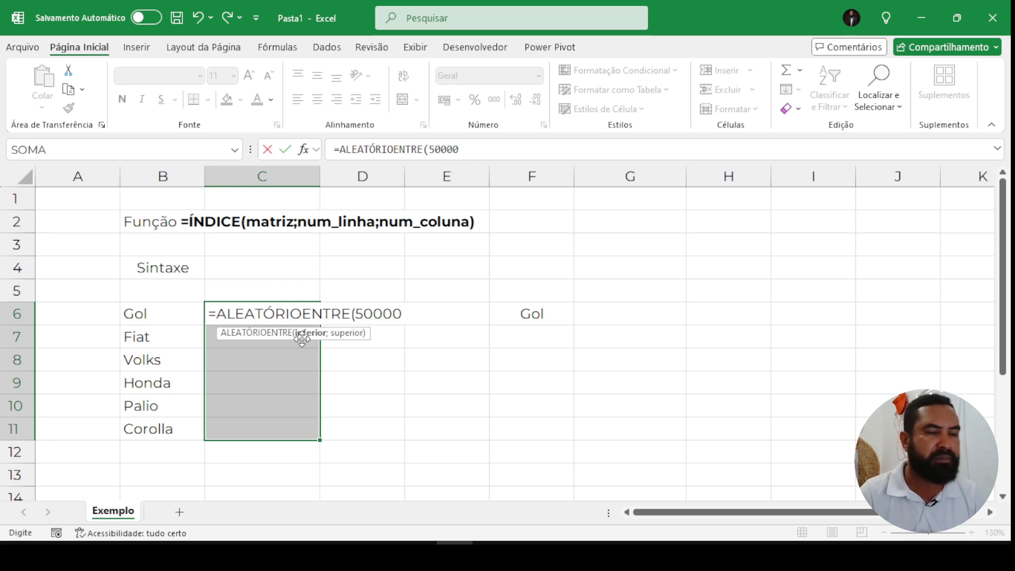
type(";")
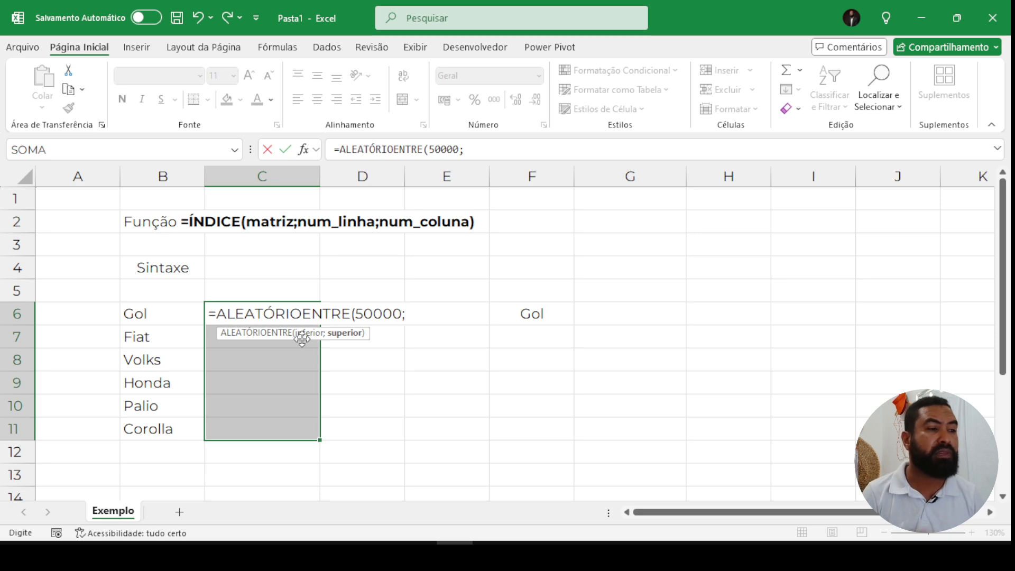
type("120")
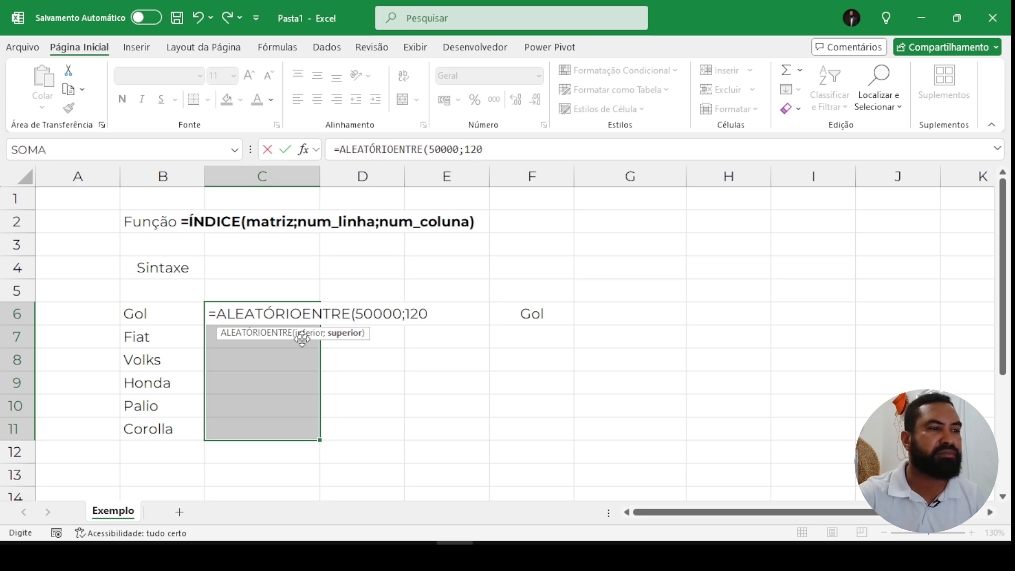
type("000")
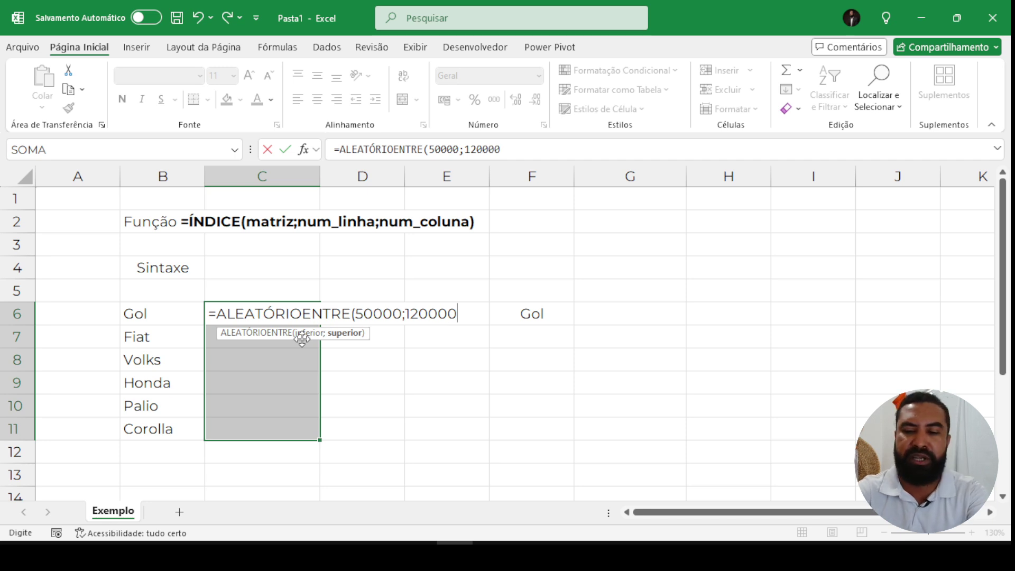
type(")")
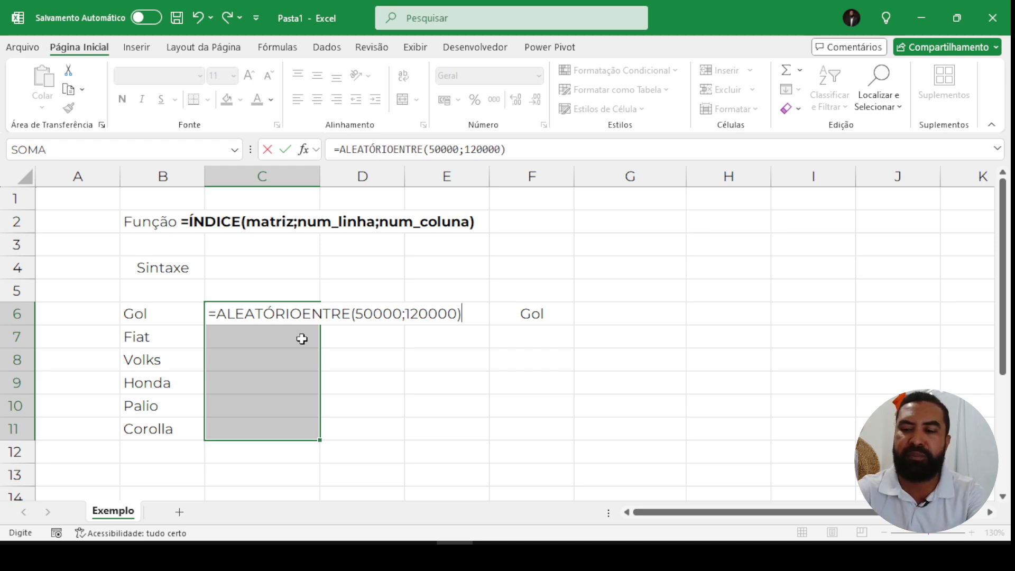
key("ctrl+Return")
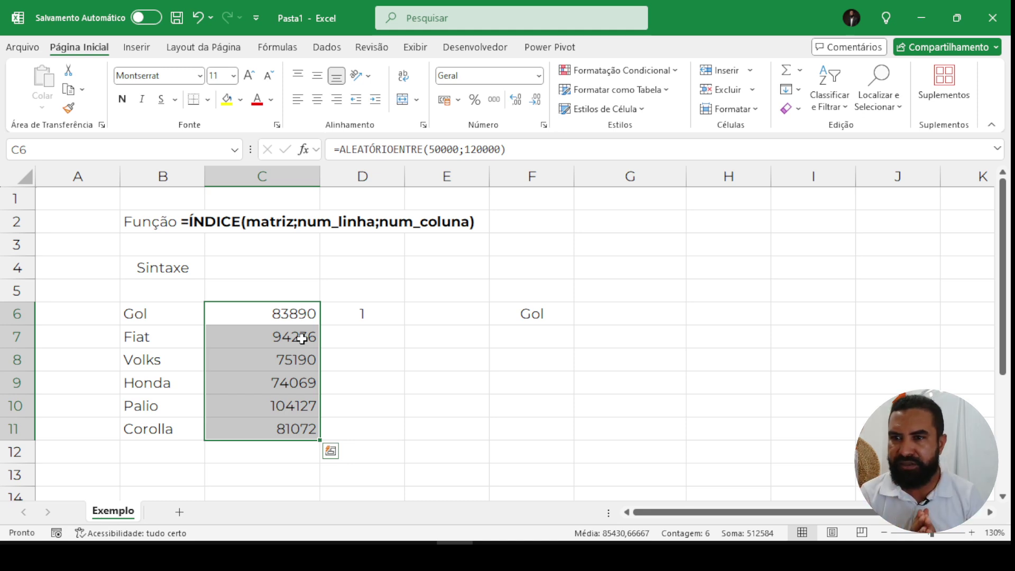
left_click(445, 103)
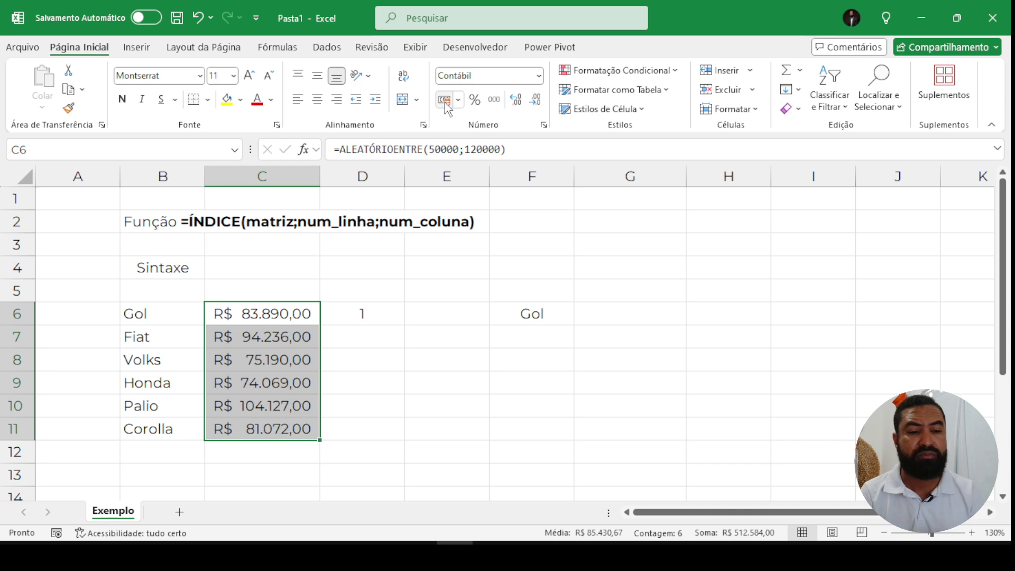
- Replace the random-number formulas in C6:C11 with their values and make the ÍNDICE result in F6 bold
key("ctrl+c")
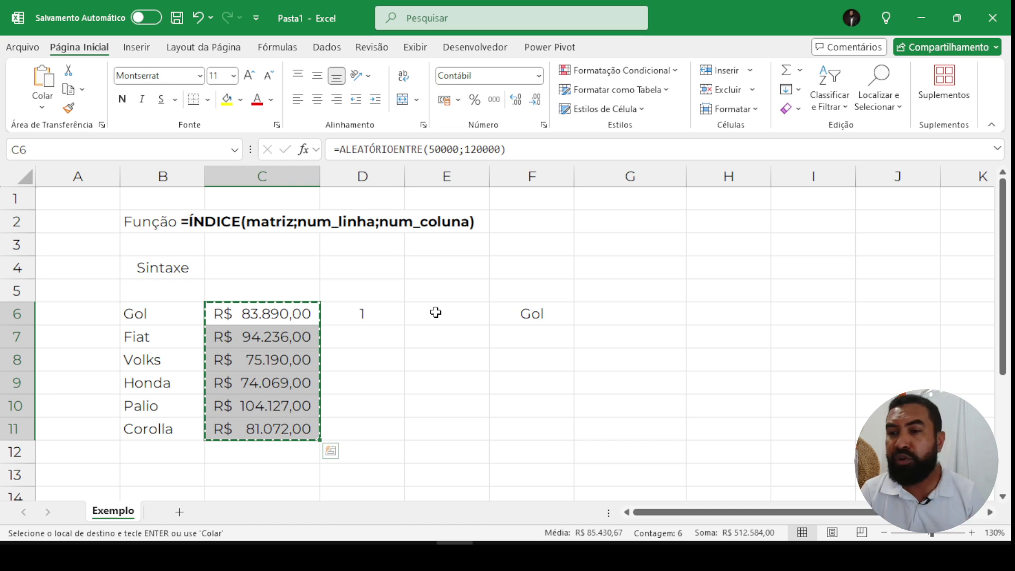
right_click(272, 363)
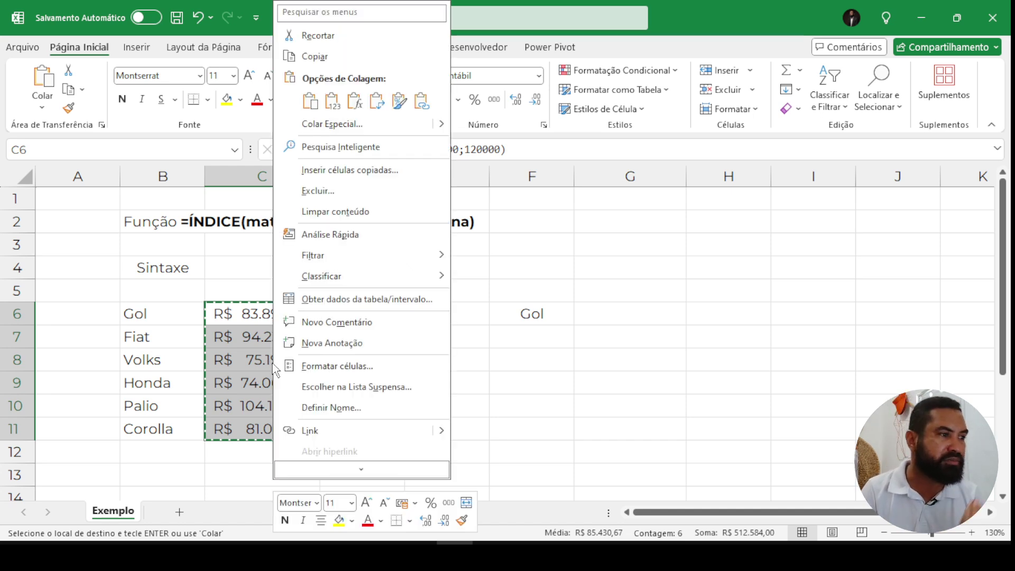
left_click(336, 106)
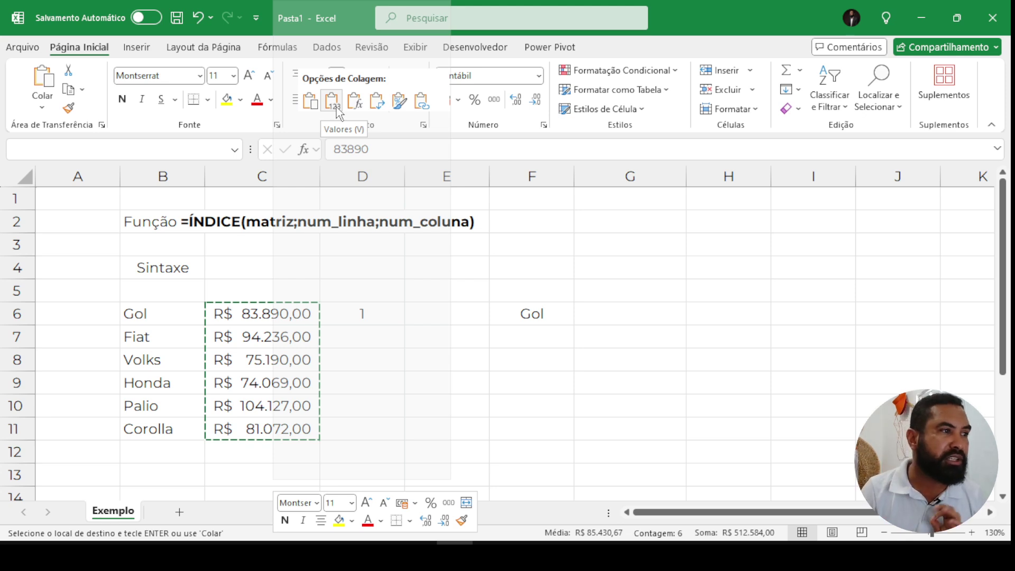
left_click(336, 106)
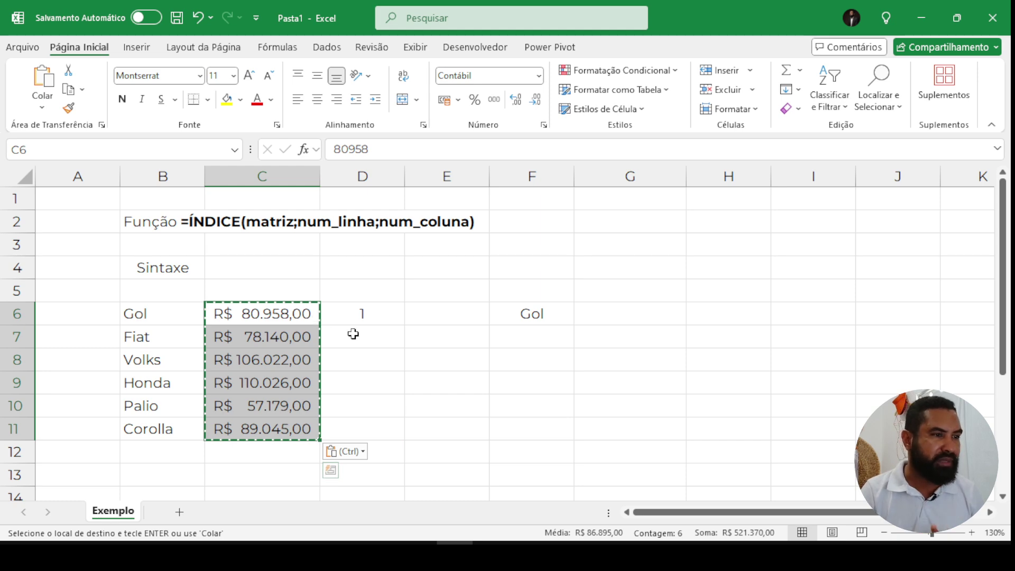
left_click(523, 316)
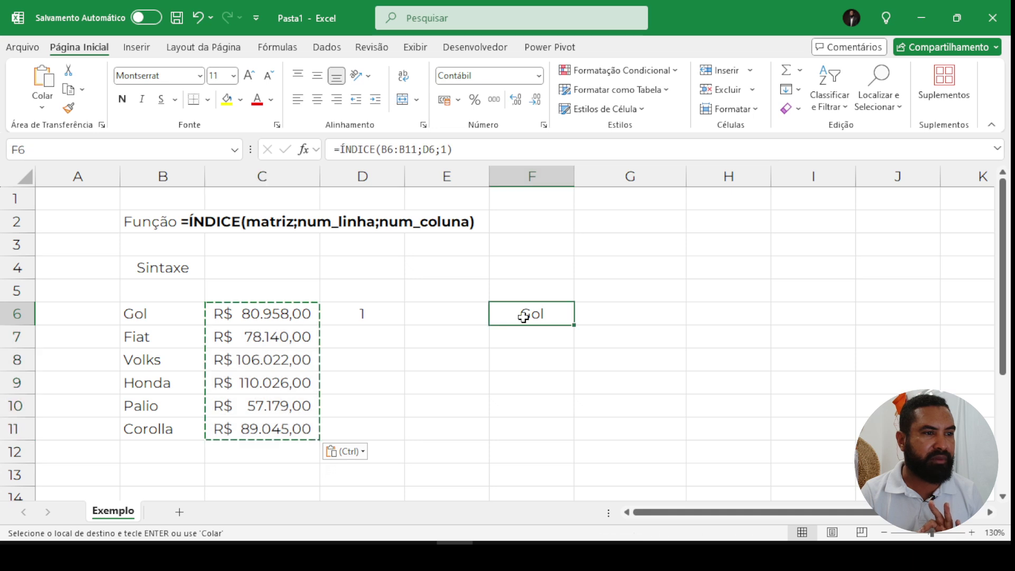
key("ctrl+n")
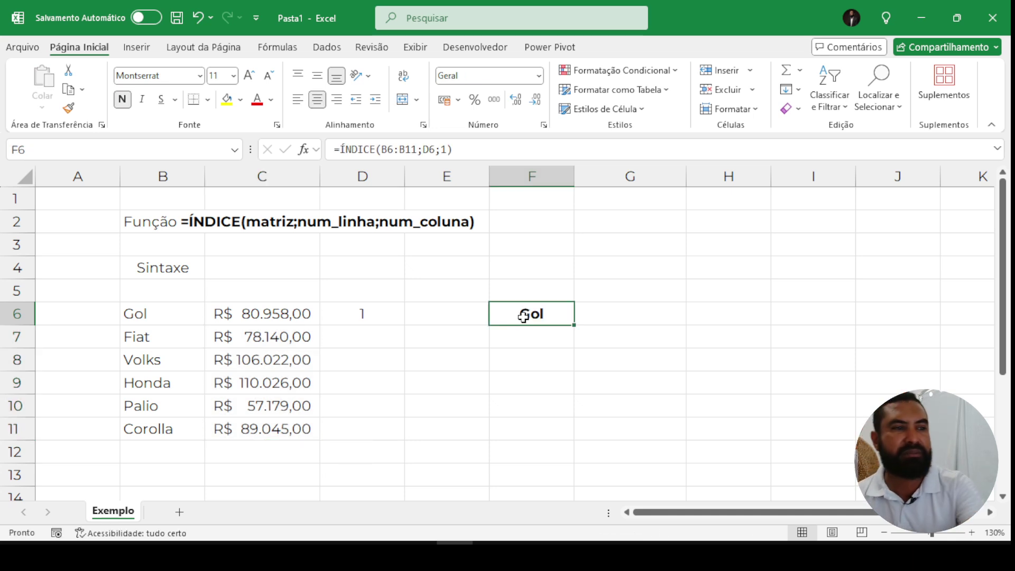
- Enter 1 in cell D7 as the column number and center it horizontally
left_click(375, 318)
left_click_drag(249, 305, 247, 424)
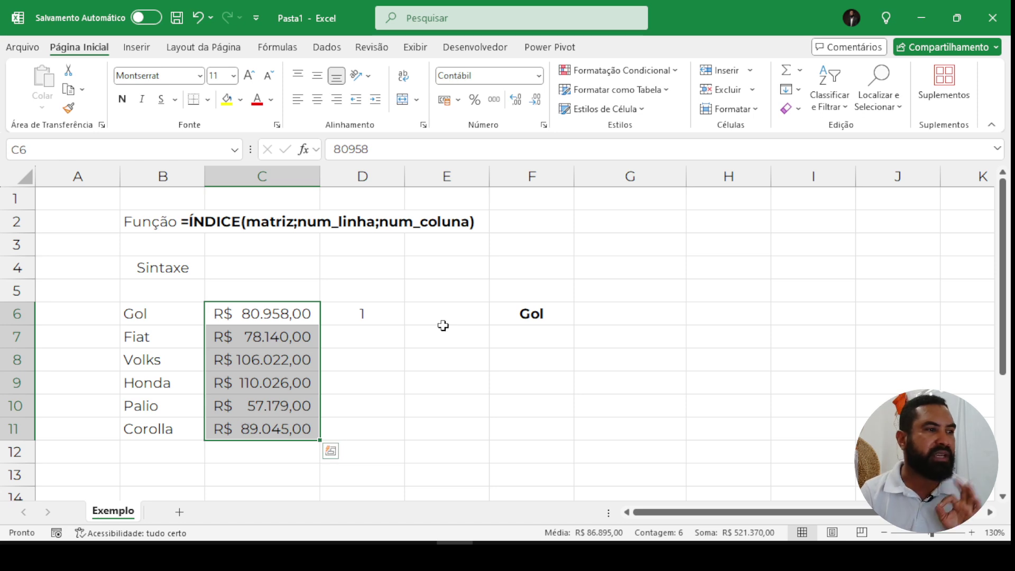
left_click(399, 341)
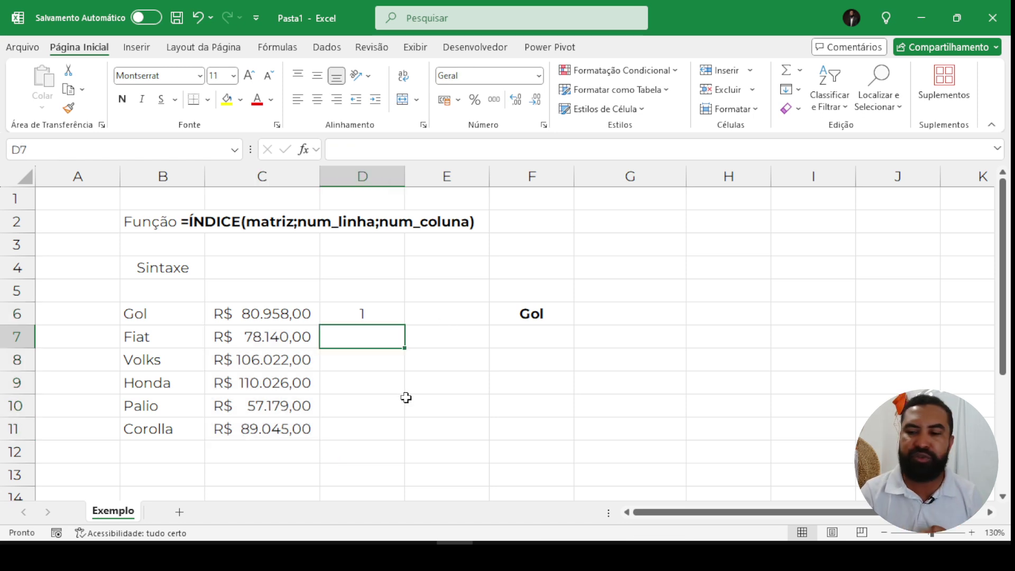
type("1")
key("Return")
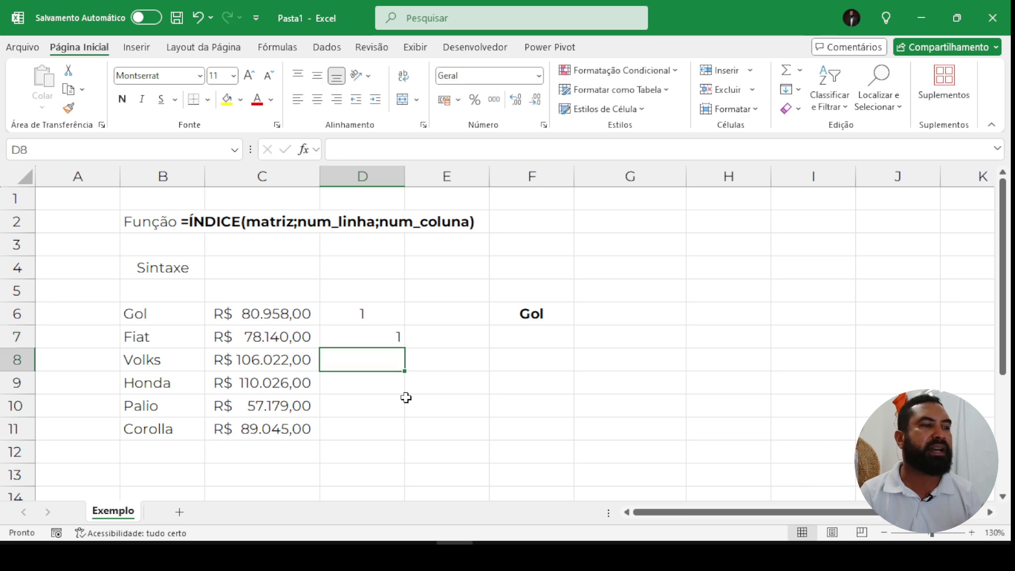
left_click(381, 331)
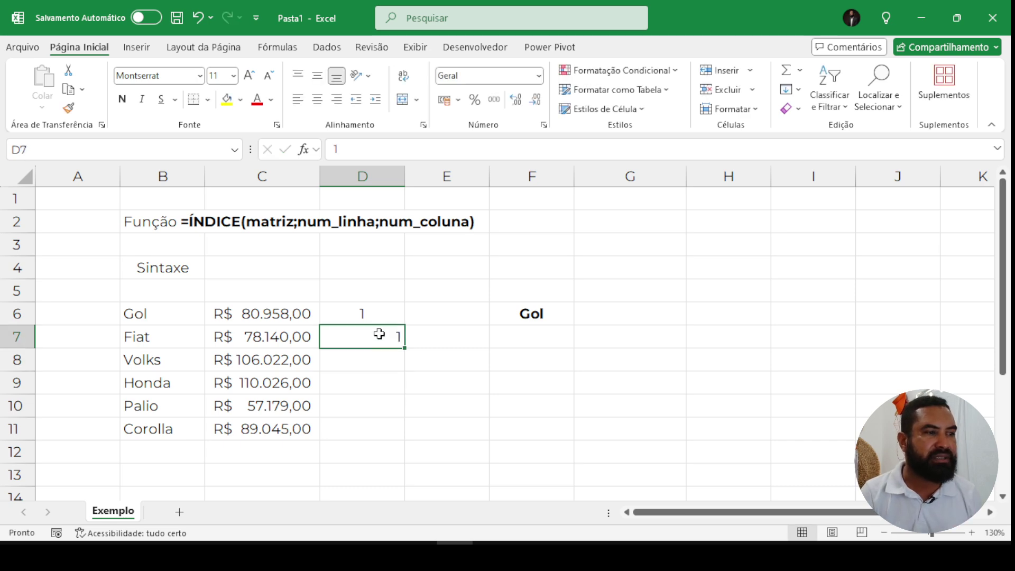
left_click(317, 101)
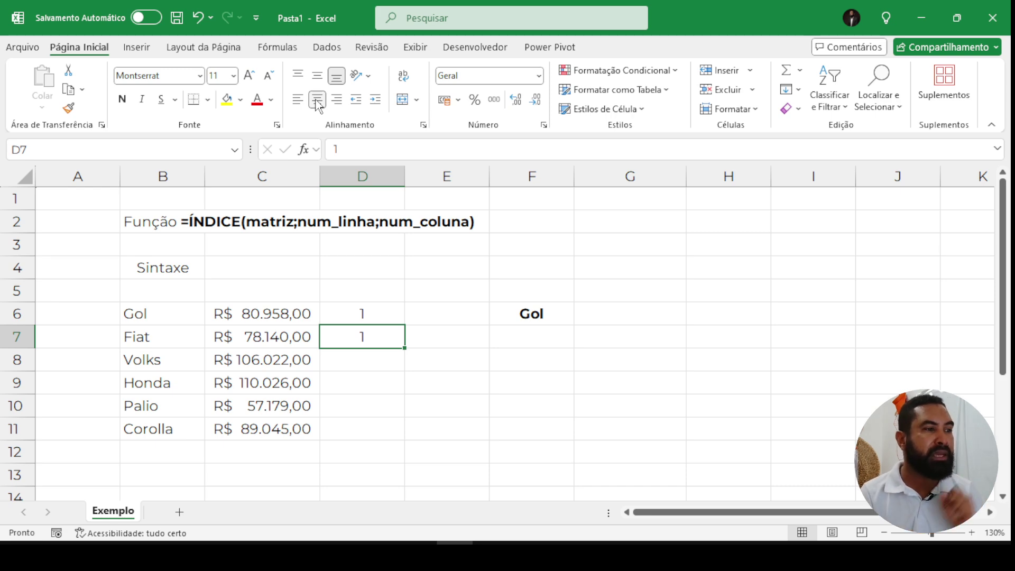
- Start an ÍNDICE formula in cell G6 with the price range C6:C11 as its matrix
left_click(654, 313)
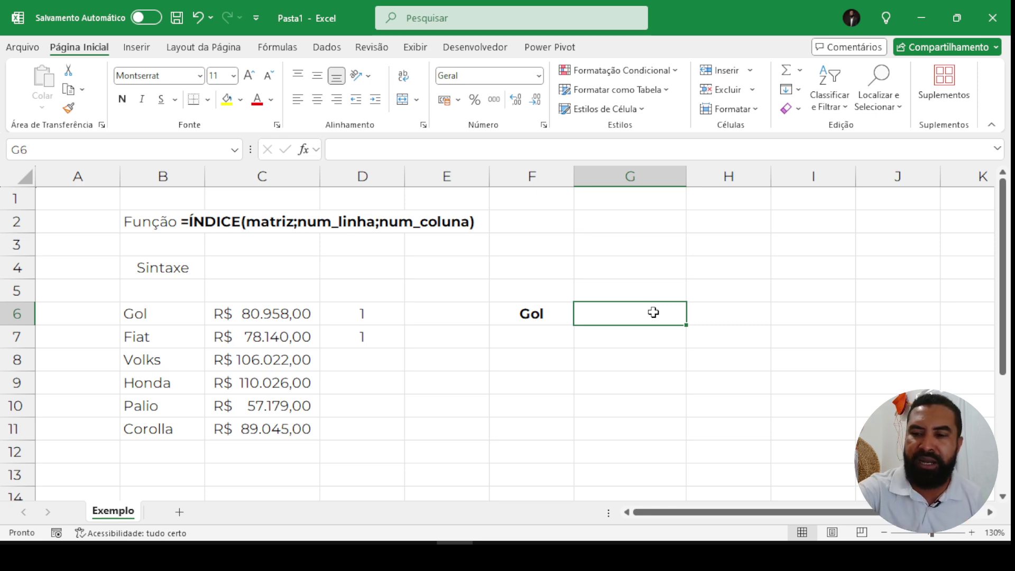
type("=")
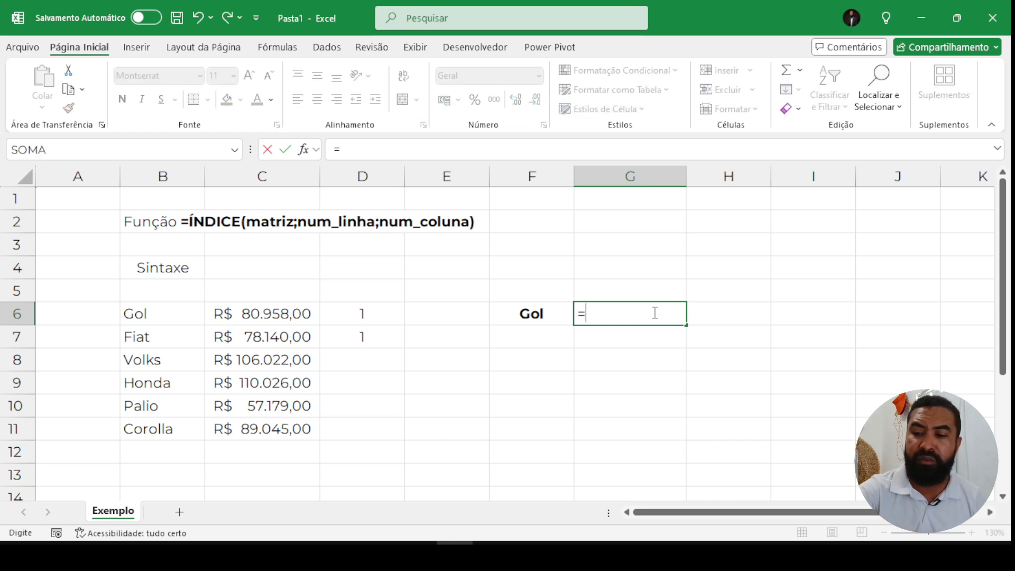
type("ÍN")
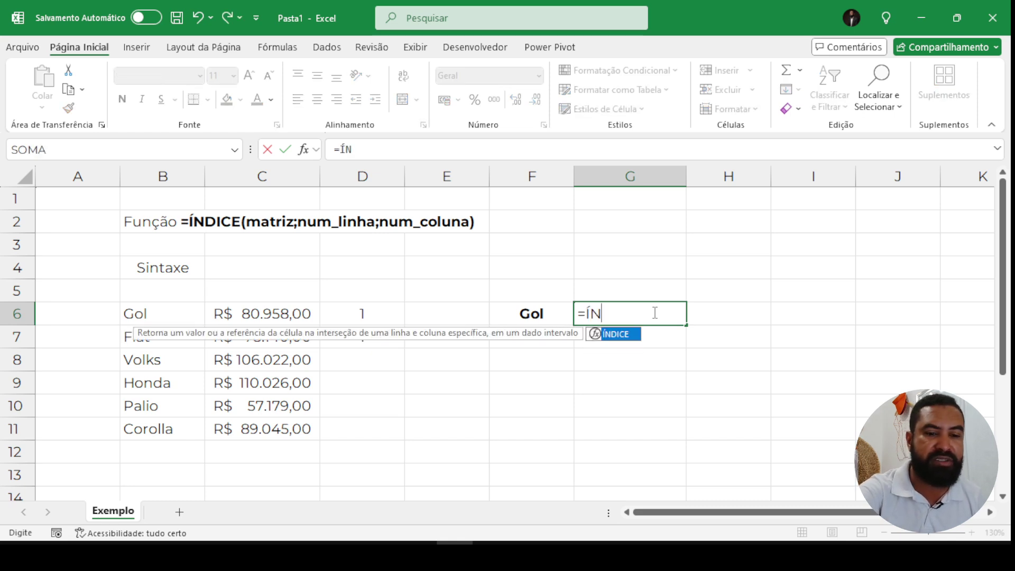
key("Tab")
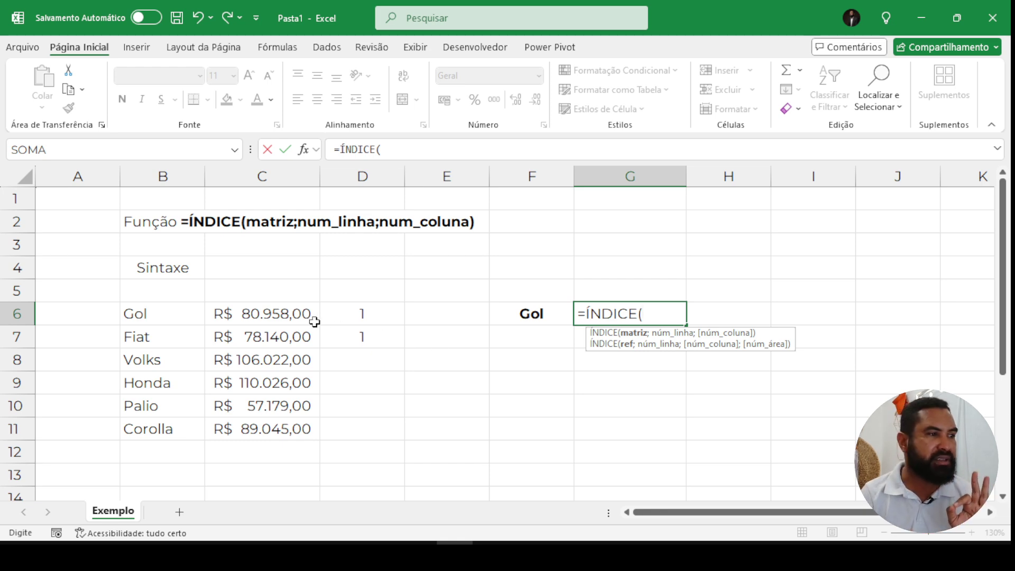
left_click_drag(308, 318, 294, 418)
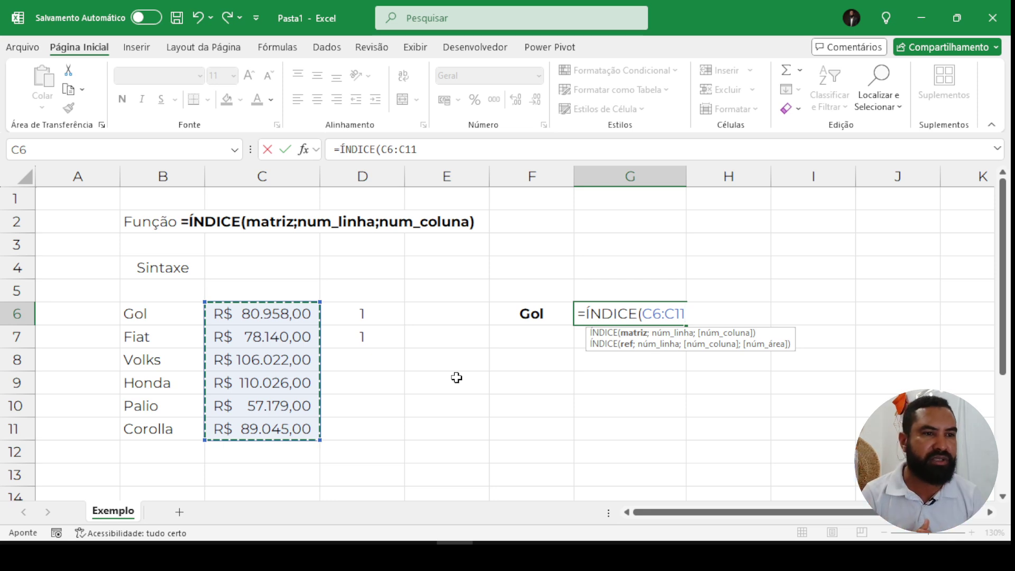
type(";")
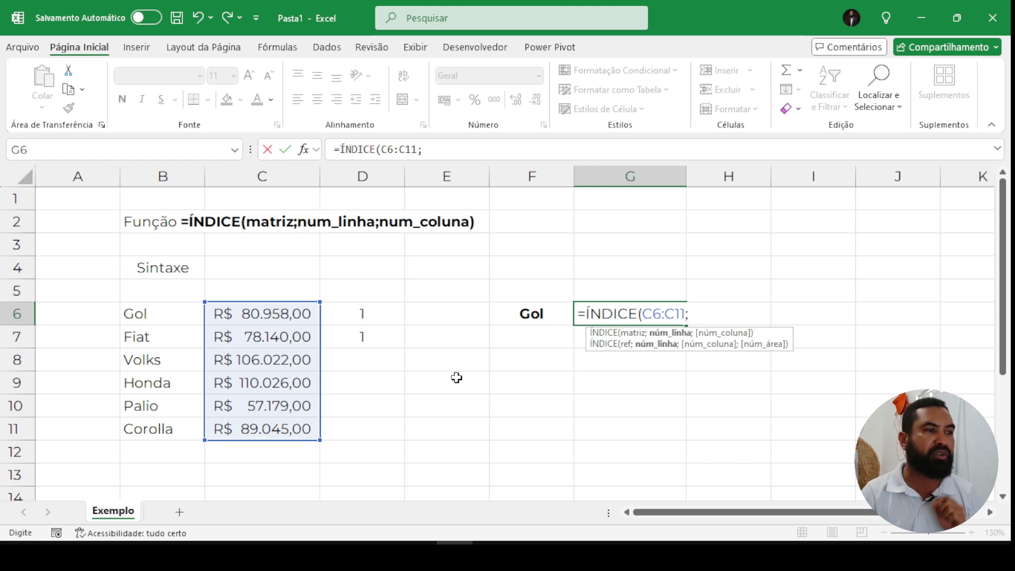
- Complete the G6 formula with D6 as row number and D7 as column number, and apply the Contábil format in R$
left_click(379, 319)
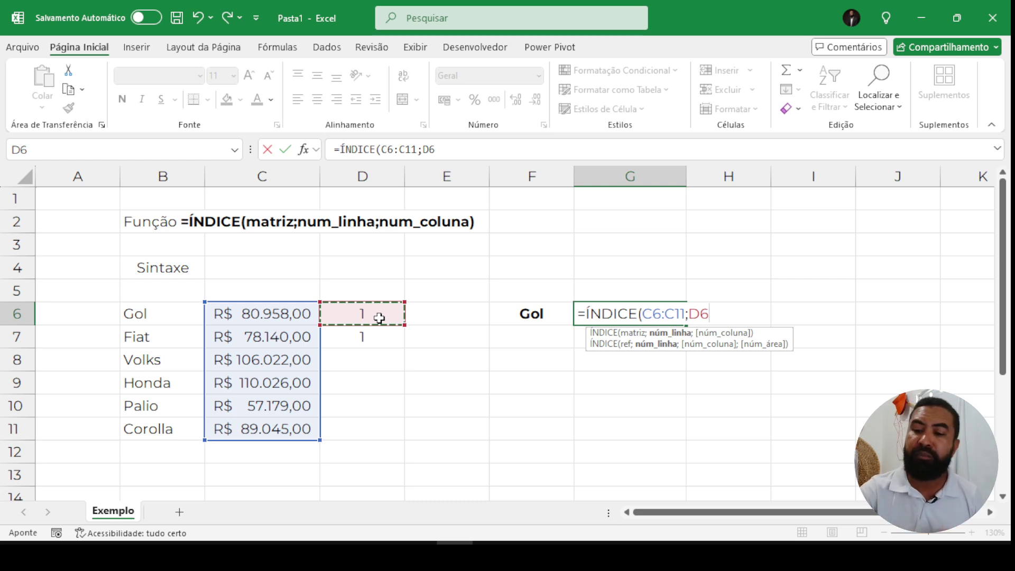
type(";")
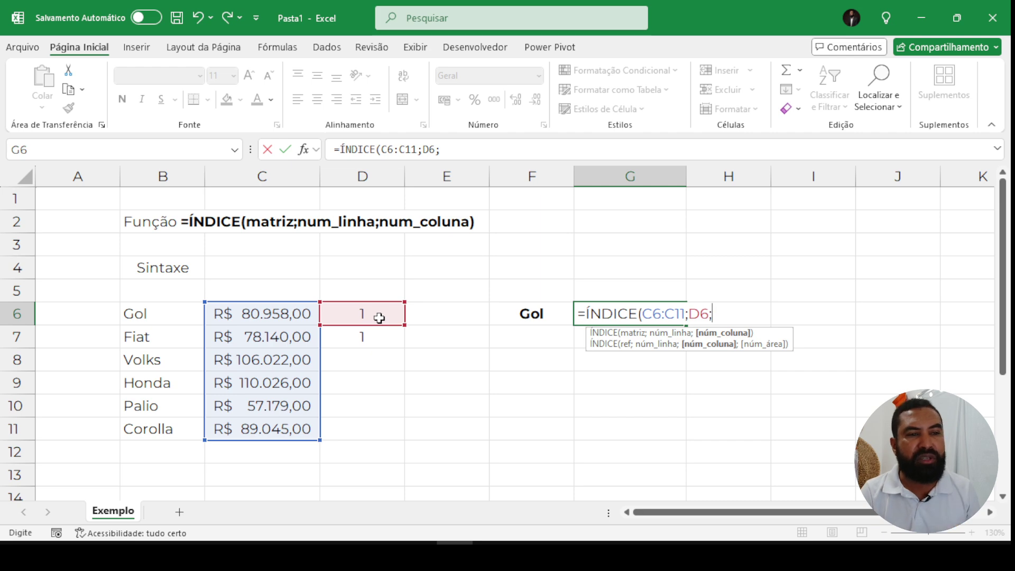
left_click(380, 341)
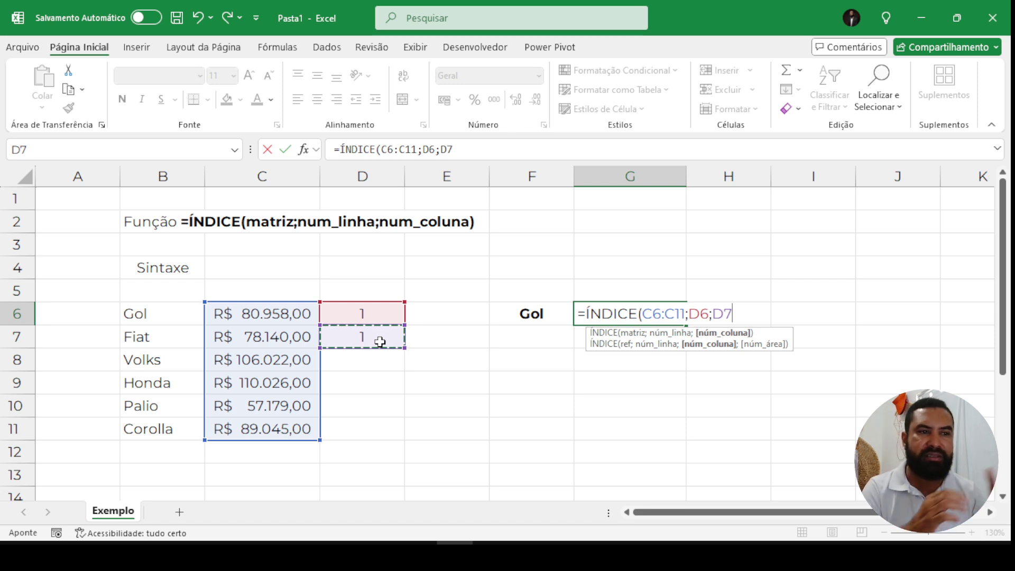
key("BackSpace")
key("BackSpace")
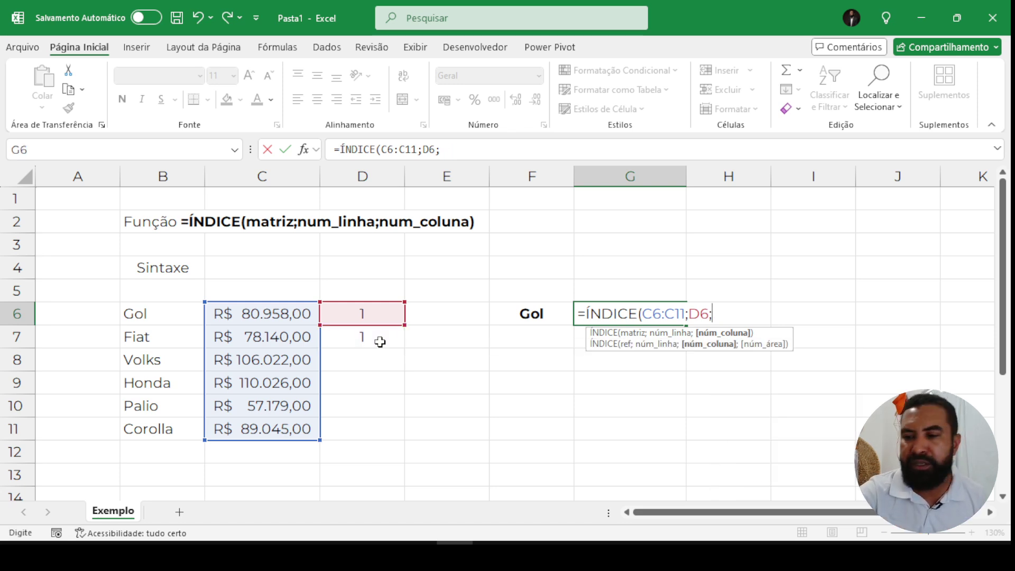
type("1")
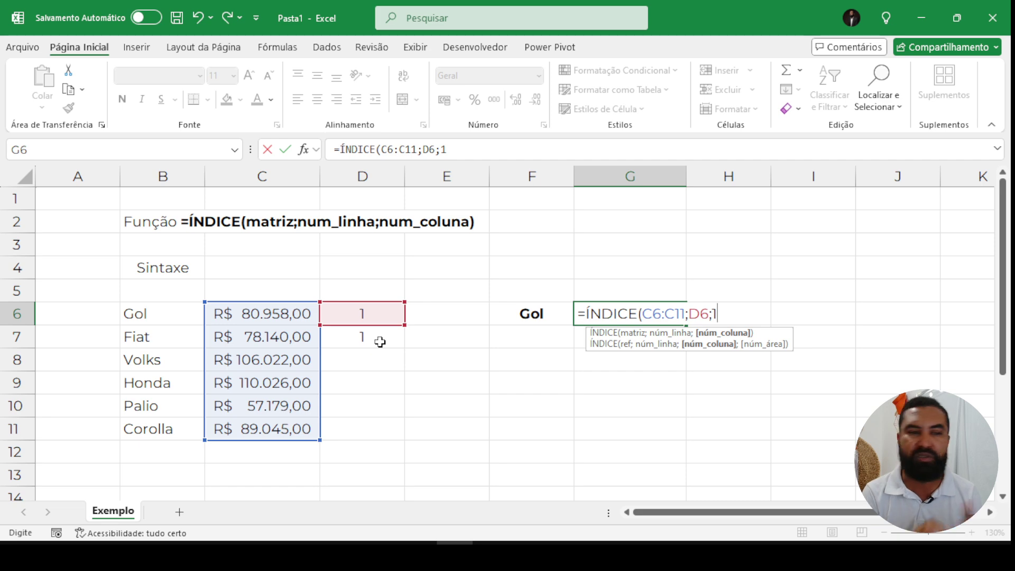
key("BackSpace")
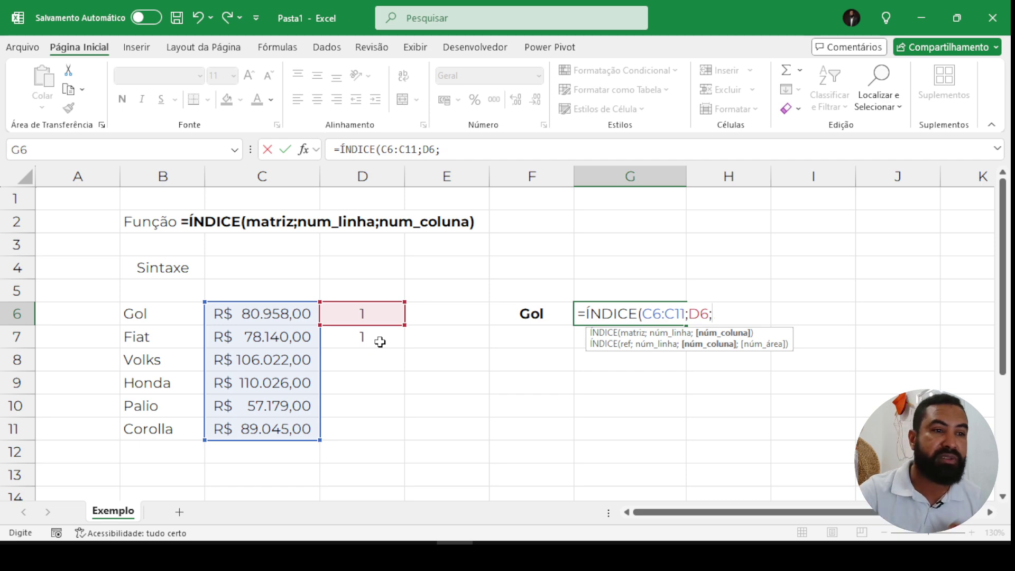
left_click(384, 341)
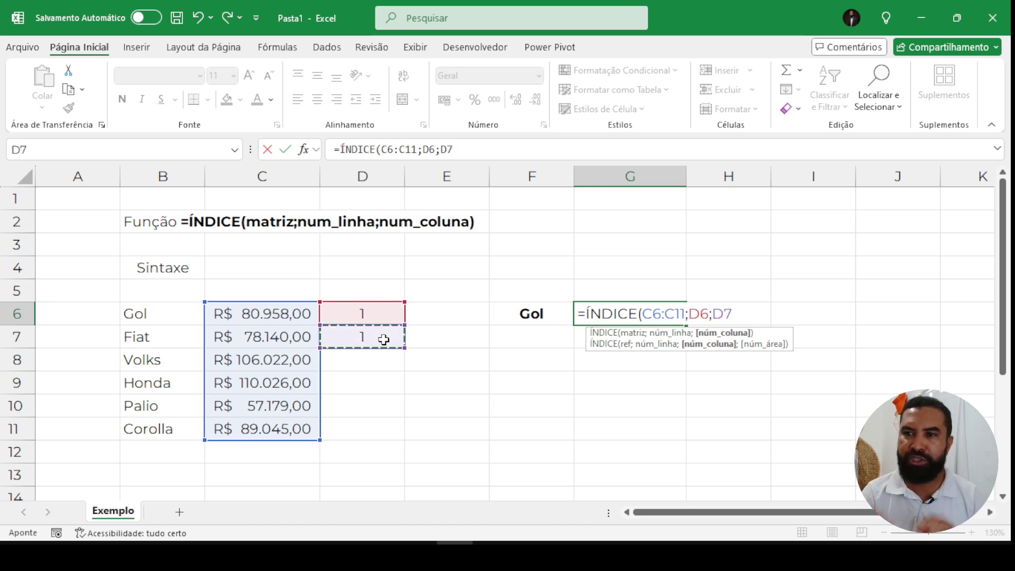
type(")")
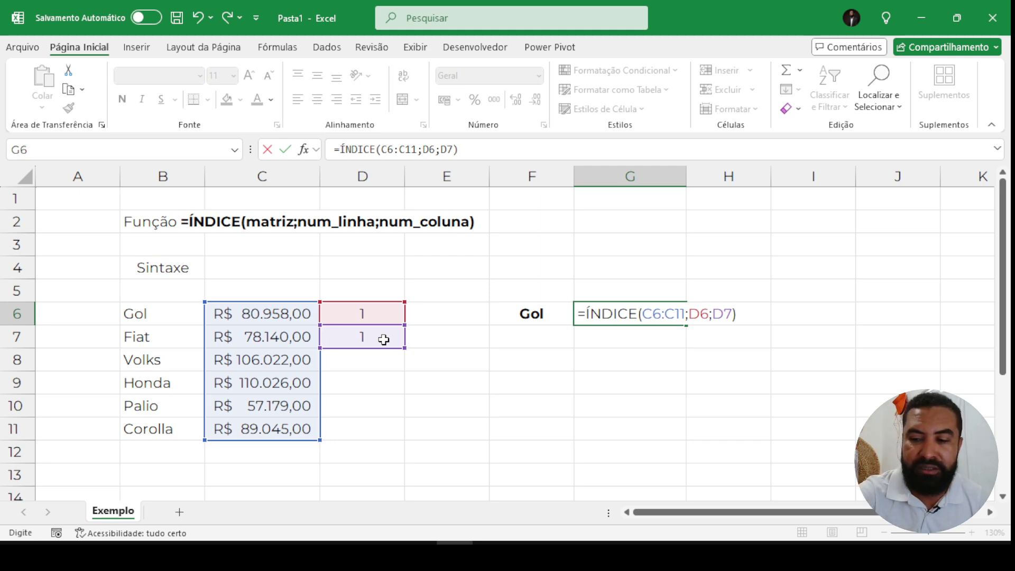
key("Return")
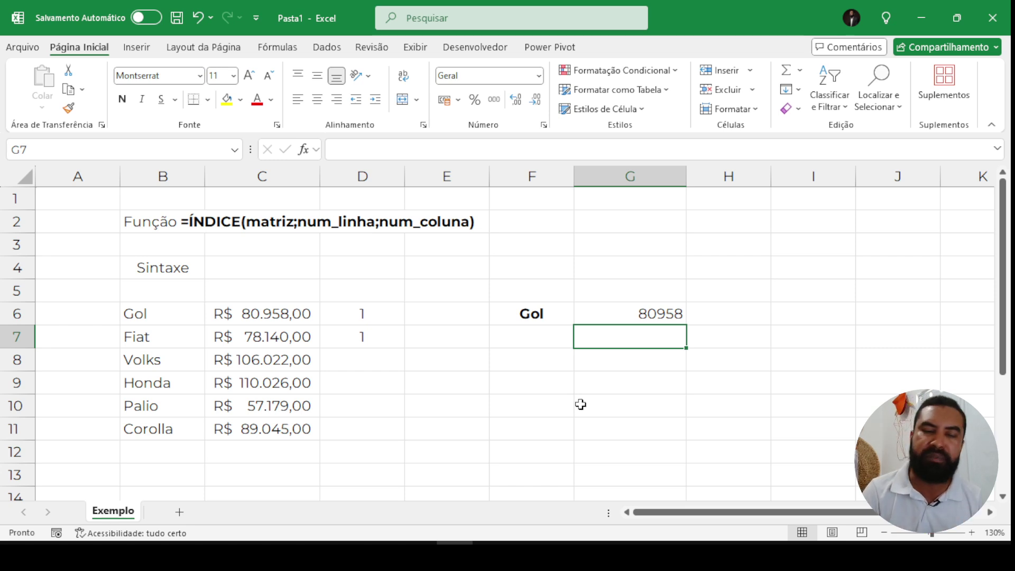
left_click(628, 316)
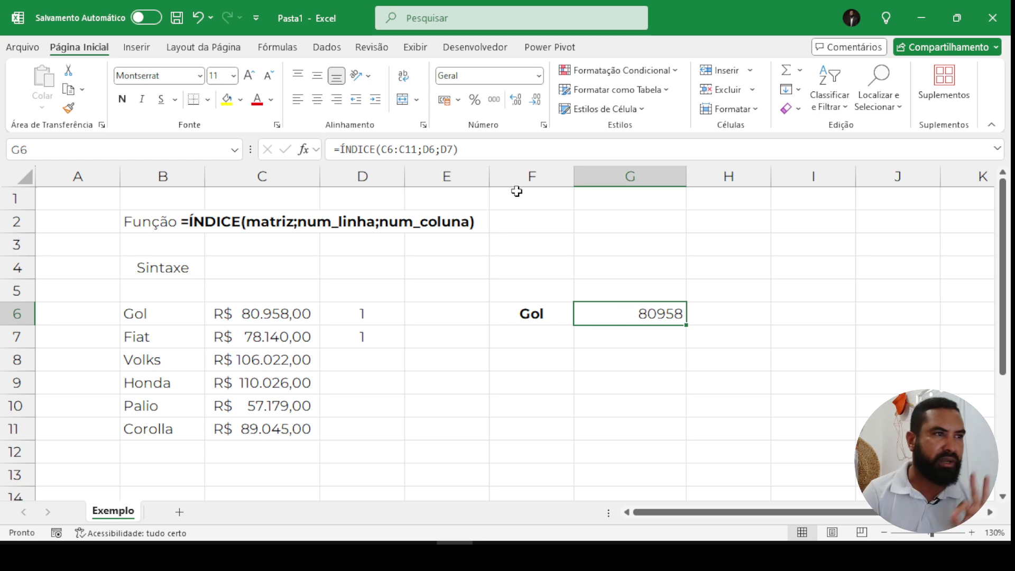
left_click(444, 100)
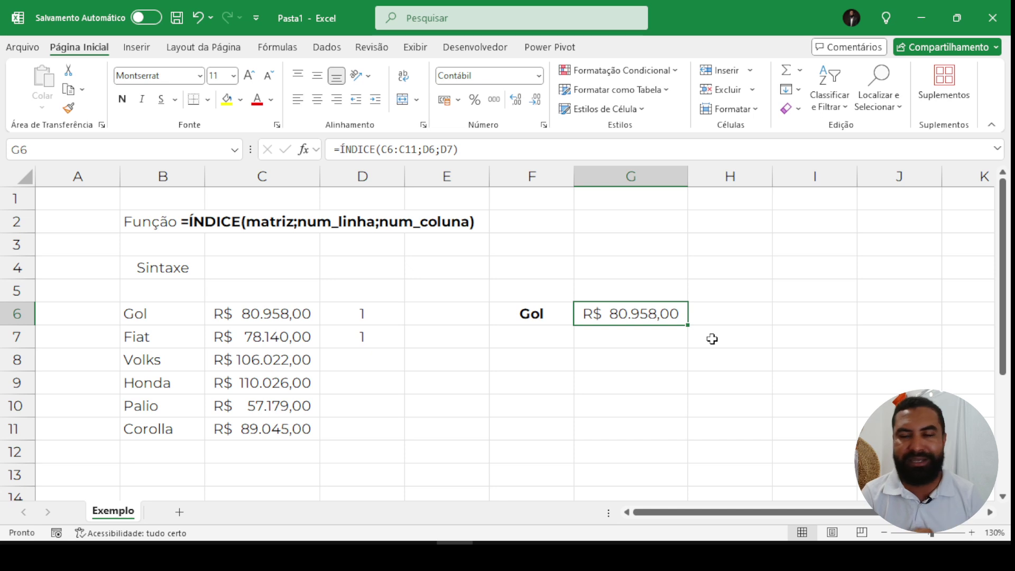
- Highlight the row-number cell D6 with the golden-orange standard fill color
left_click(375, 321)
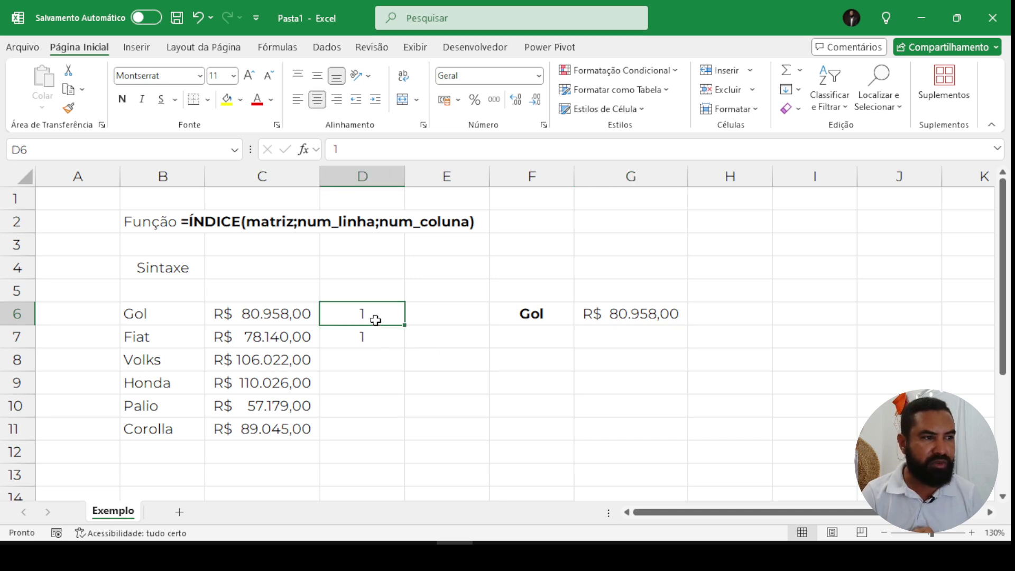
left_click(240, 99)
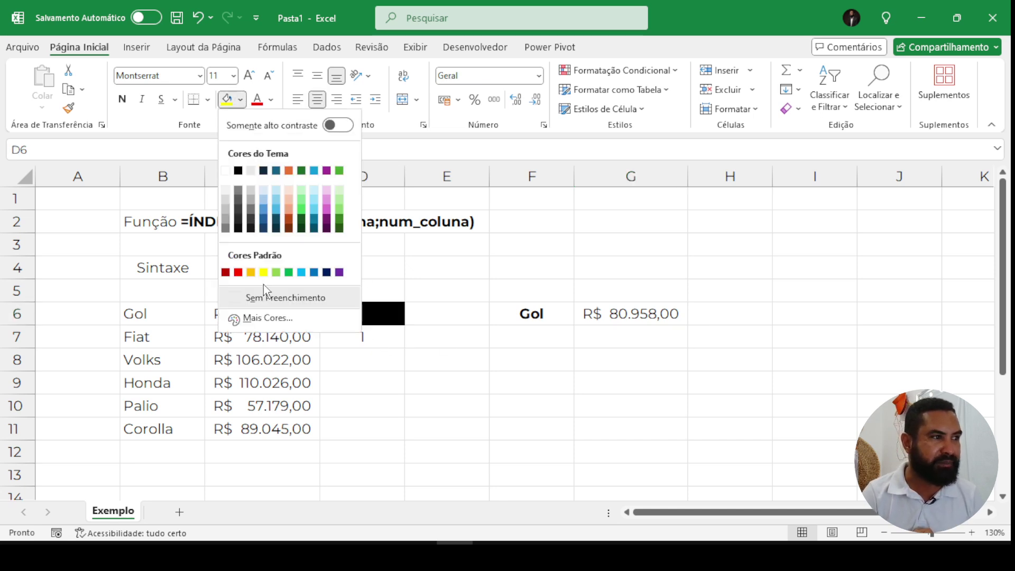
left_click(254, 272)
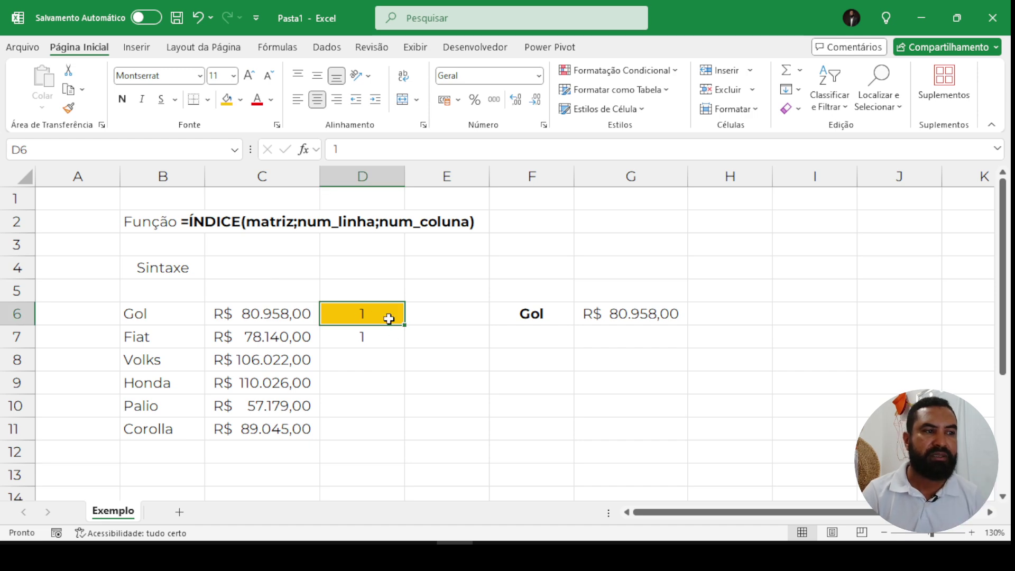
- Test both ÍNDICE formulas with row numbers 3 and 4 in D6, auto-fitting column G's width in between
type("3")
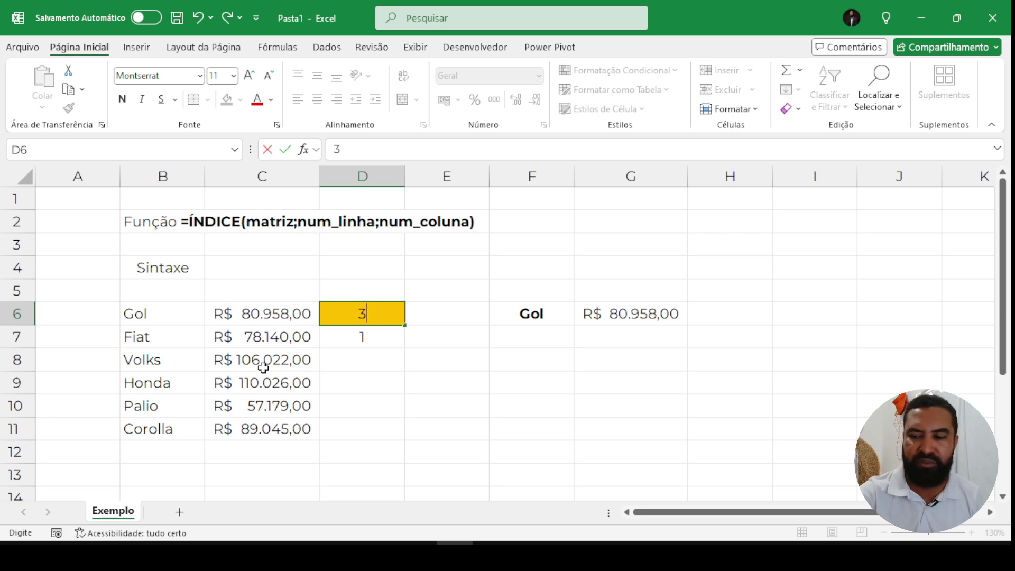
key("Return")
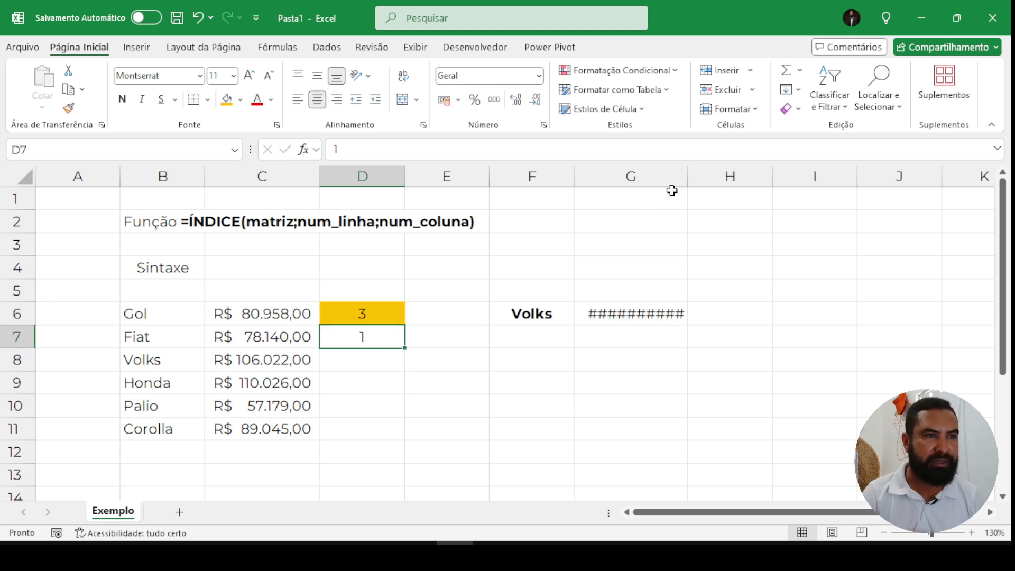
double_click(688, 176)
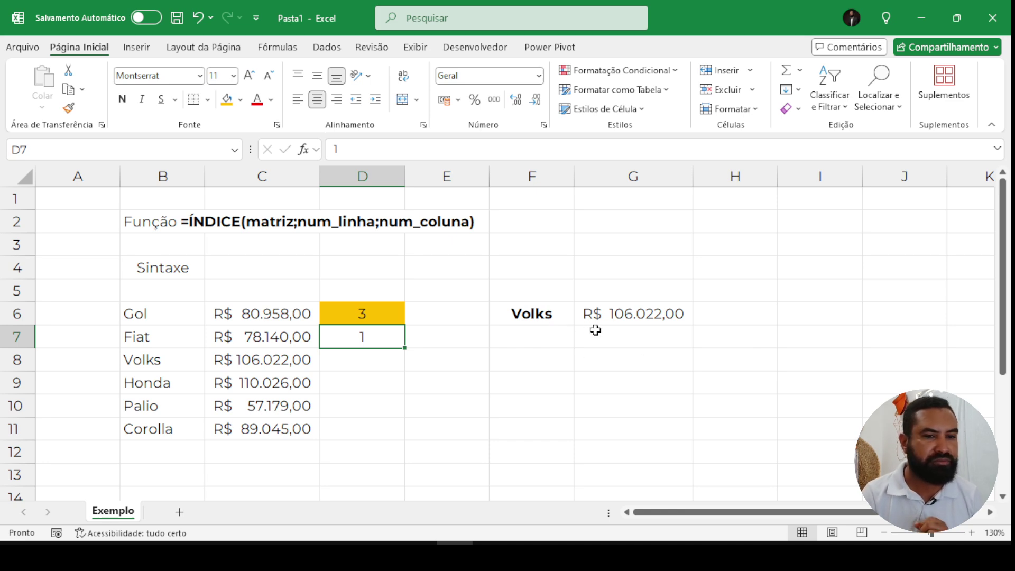
left_click(389, 318)
type("4")
key("Return")
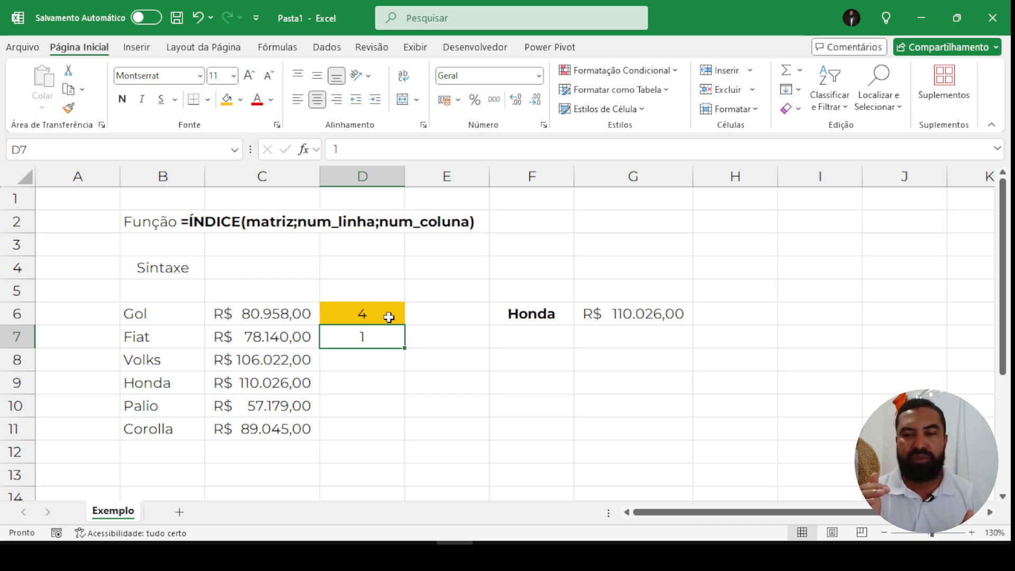
- Enter the headers "Veículo" in F5 and "Valor de Venda" in G5 above the two formula results
left_click(522, 297)
type("V")
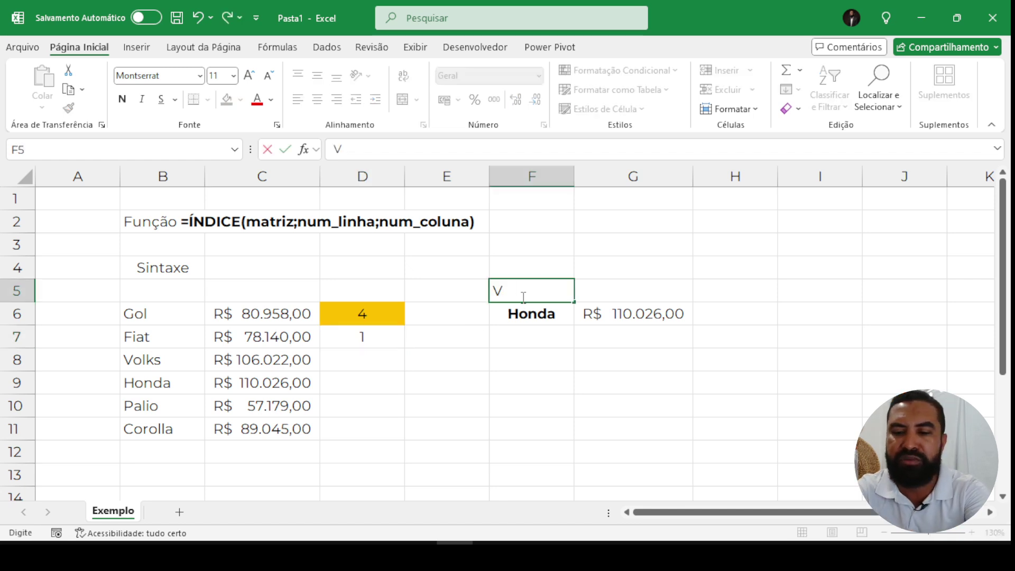
type("eículo")
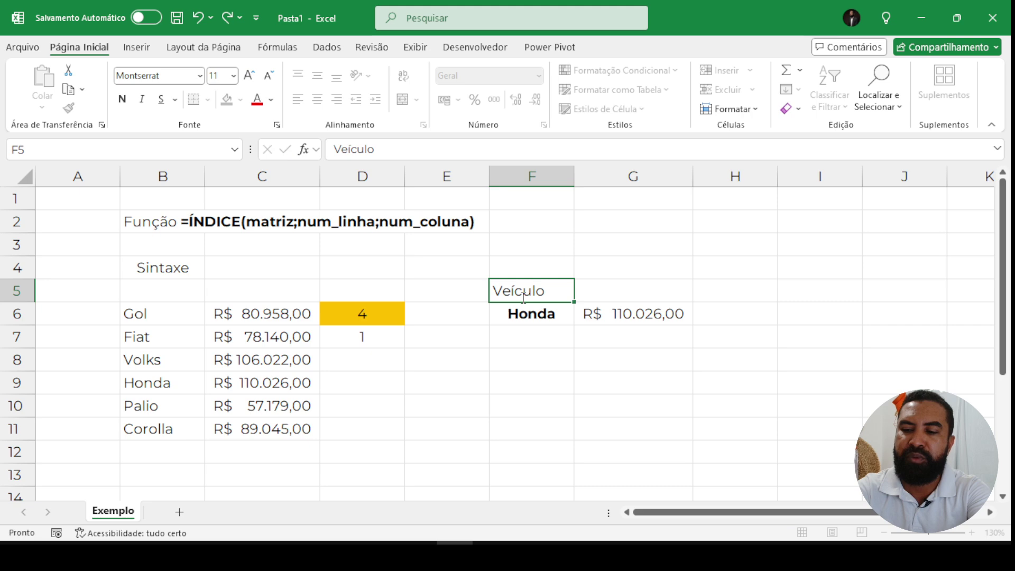
key("Tab")
type("Valor")
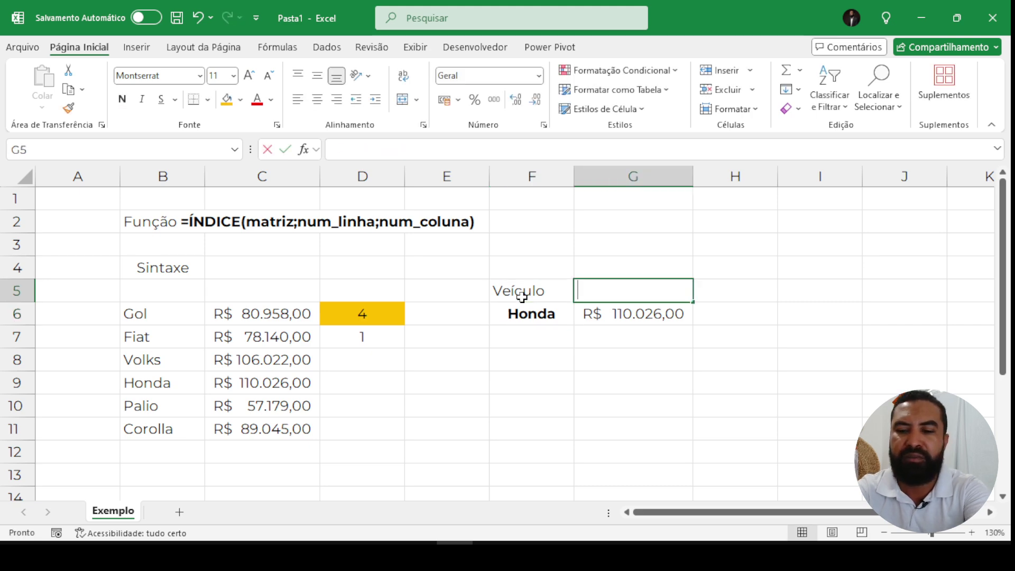
type(" de Venda")
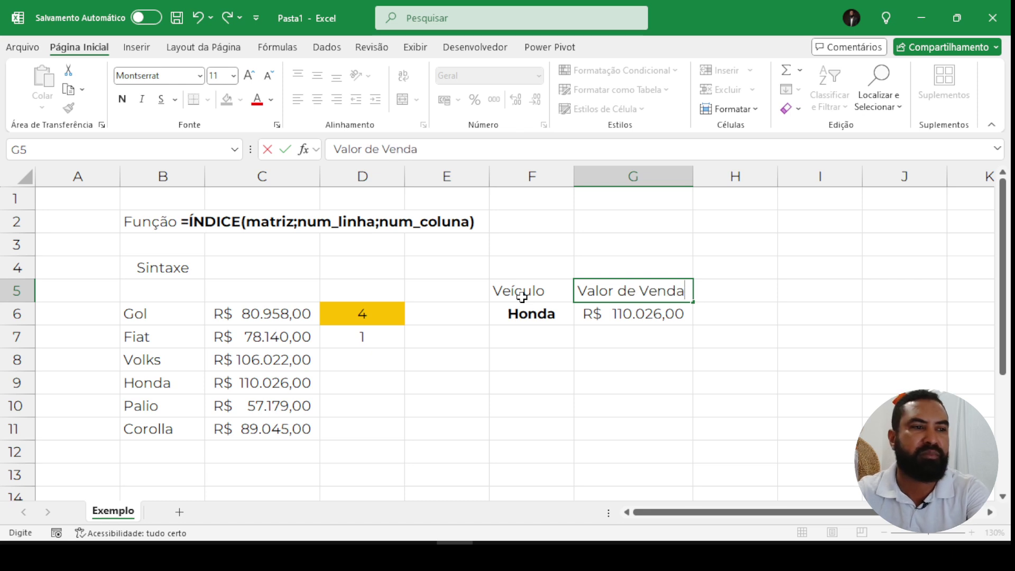
key("Return")
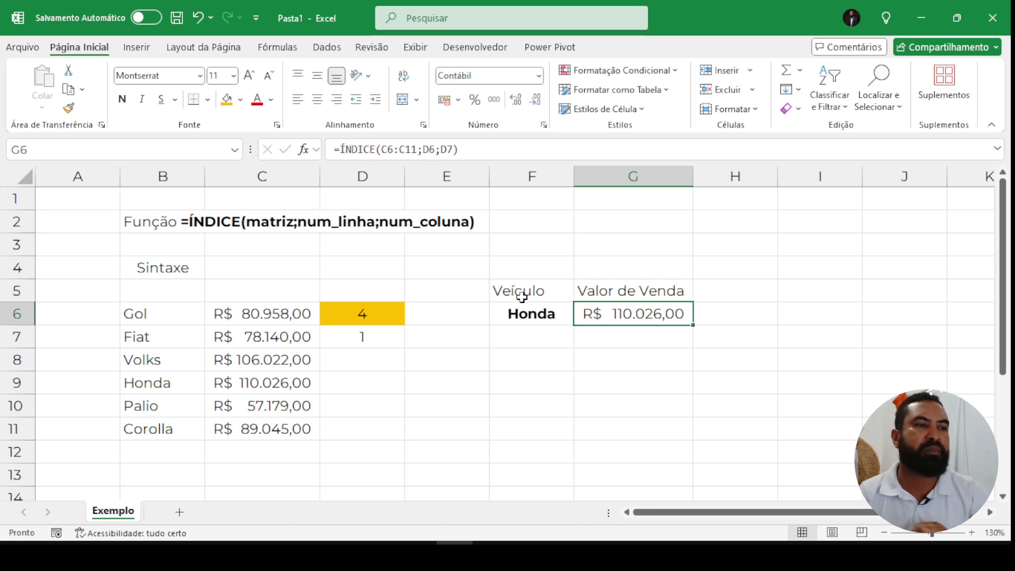
- Center the headers in F5:G5 and make them bold
left_click_drag(522, 297, 585, 291)
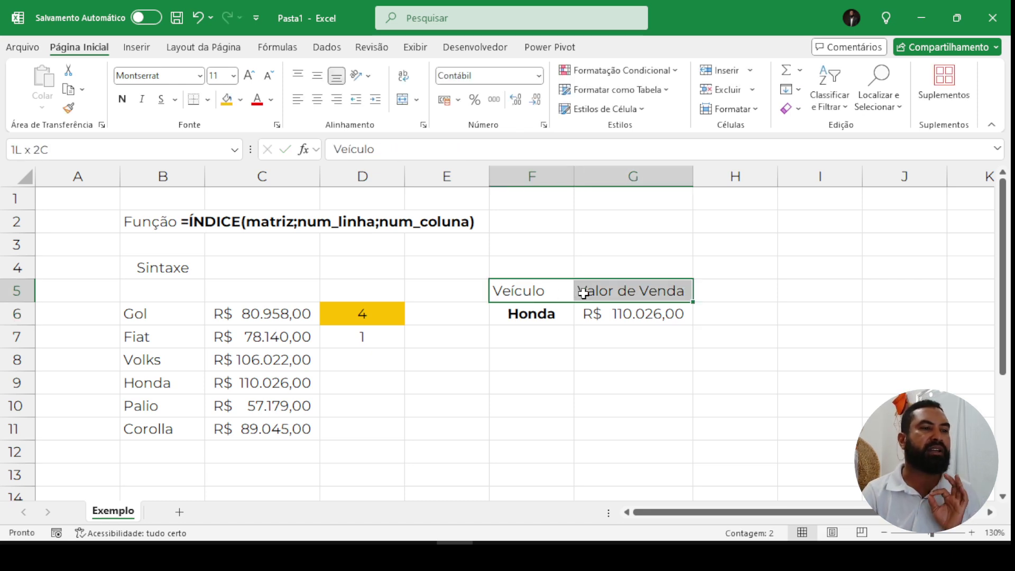
left_click(317, 99)
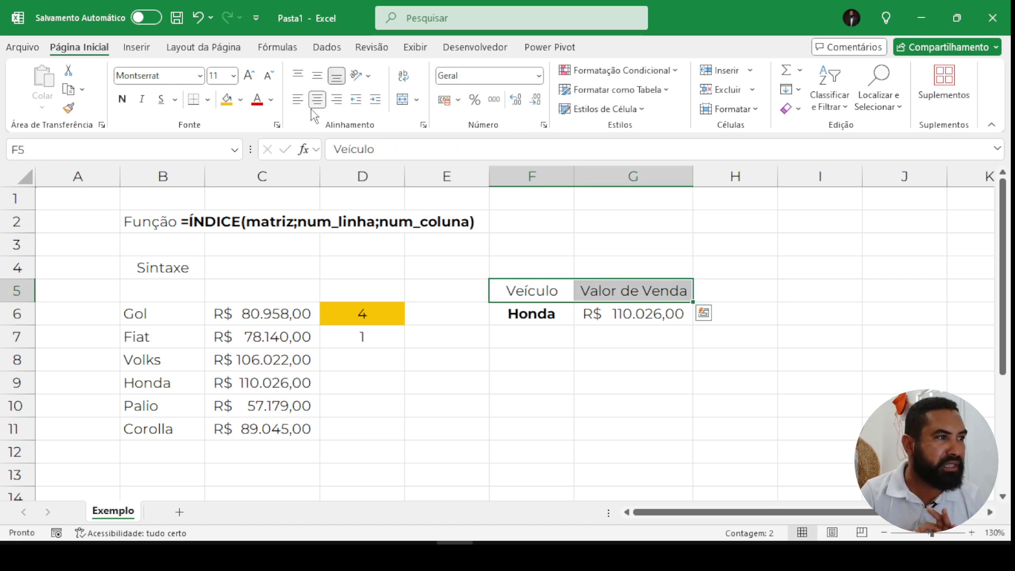
left_click(122, 99)
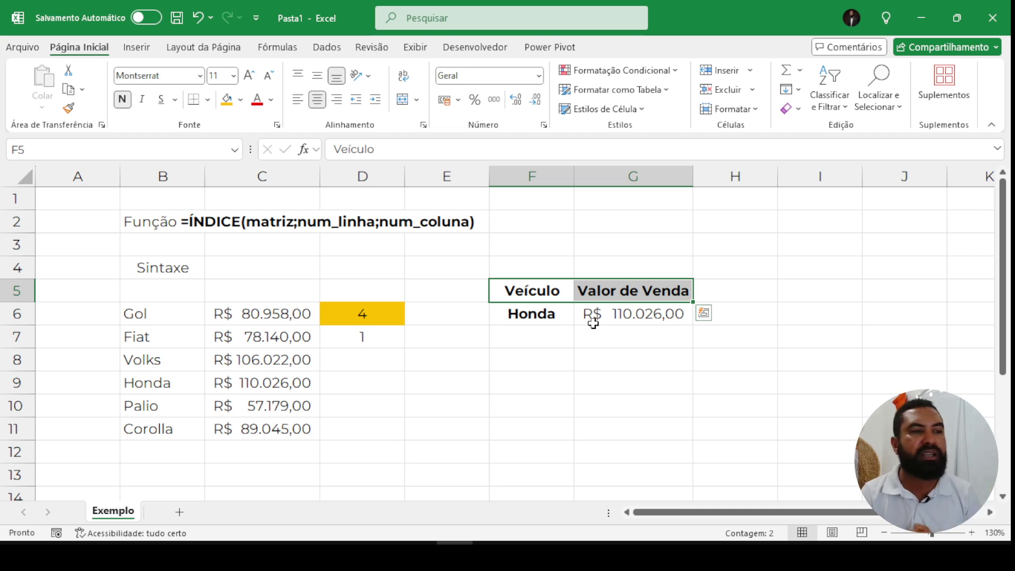
- Apply all borders to the small result table in F5:G6
left_click_drag(557, 294, 613, 317)
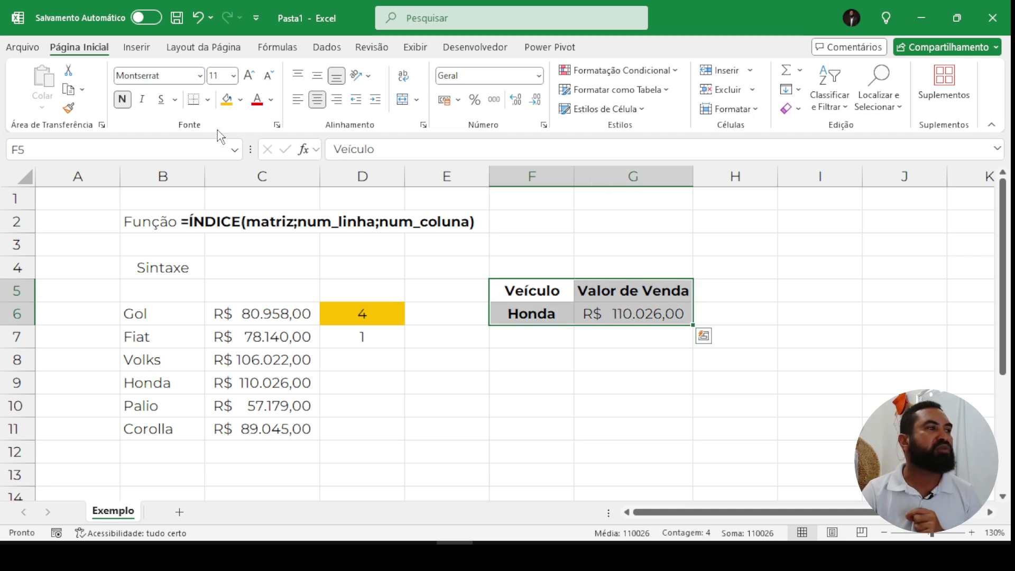
left_click(208, 100)
left_click(228, 252)
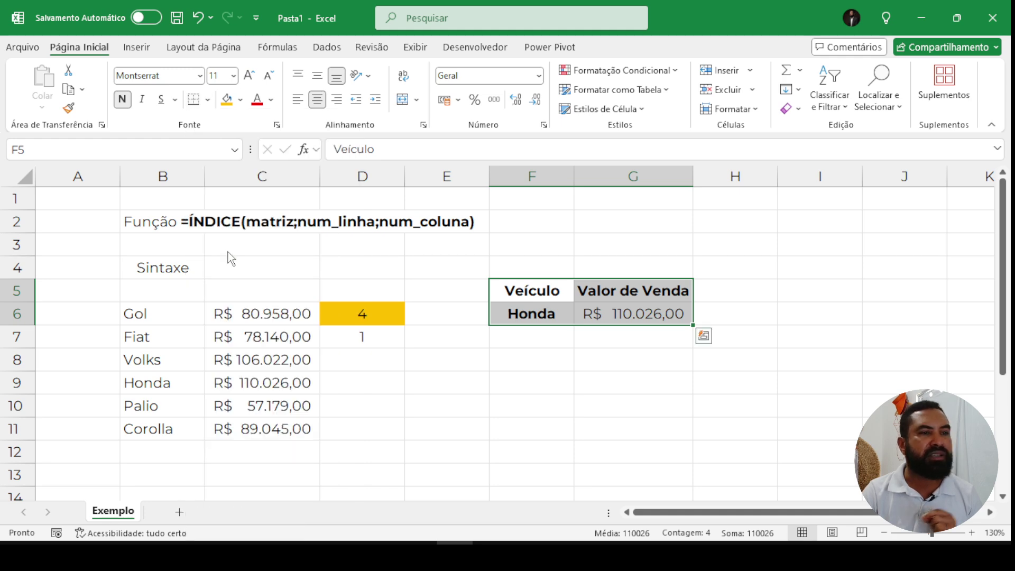
left_click(650, 366)
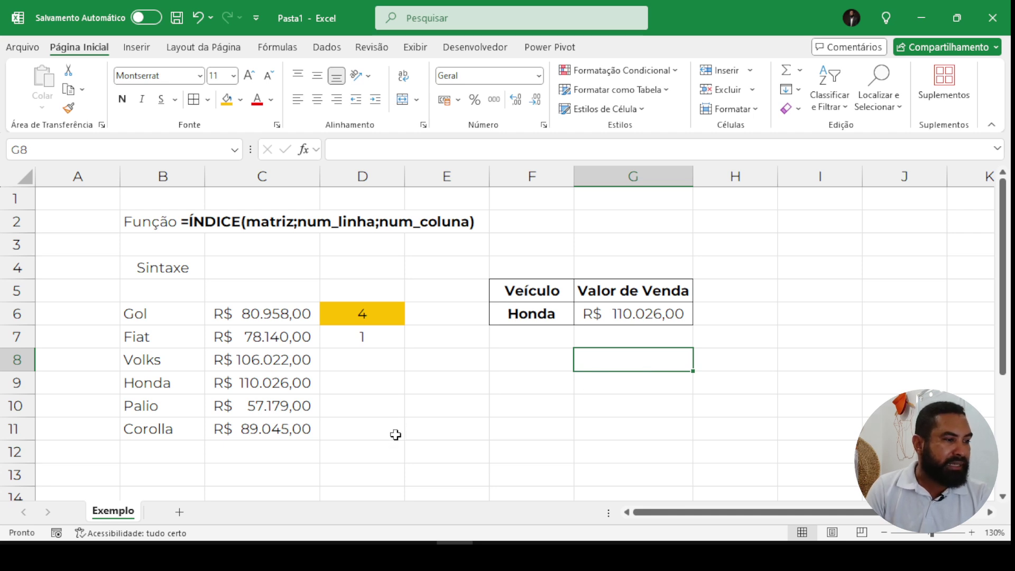
- Add a new worksheet and name it "Matriz"
left_click(181, 514)
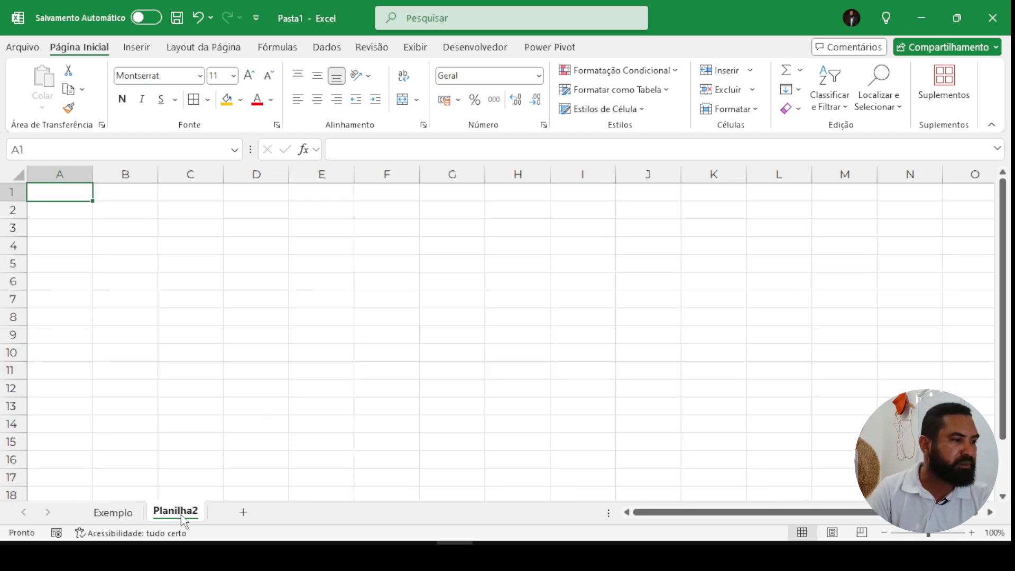
double_click(183, 513)
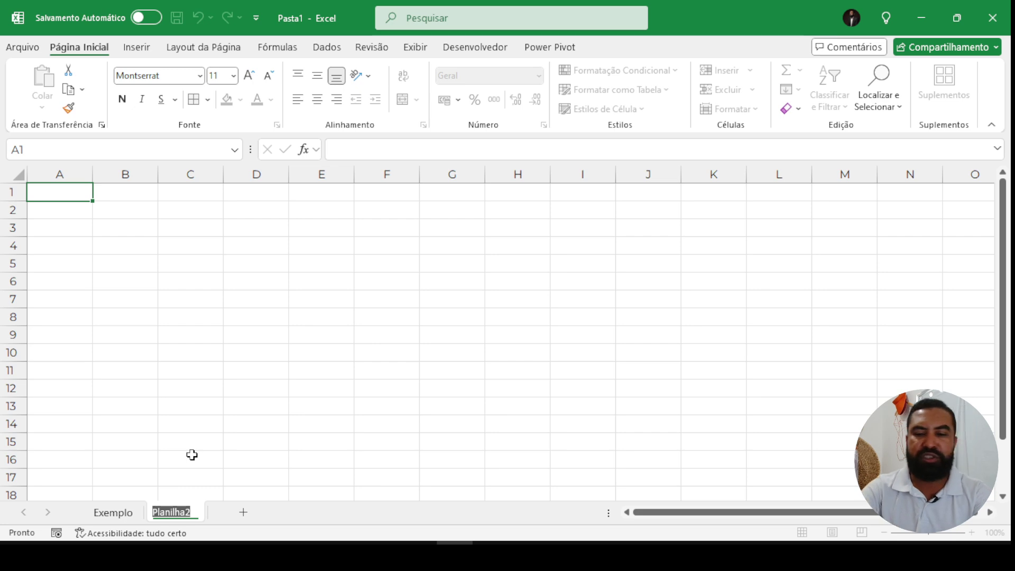
type("Matri")
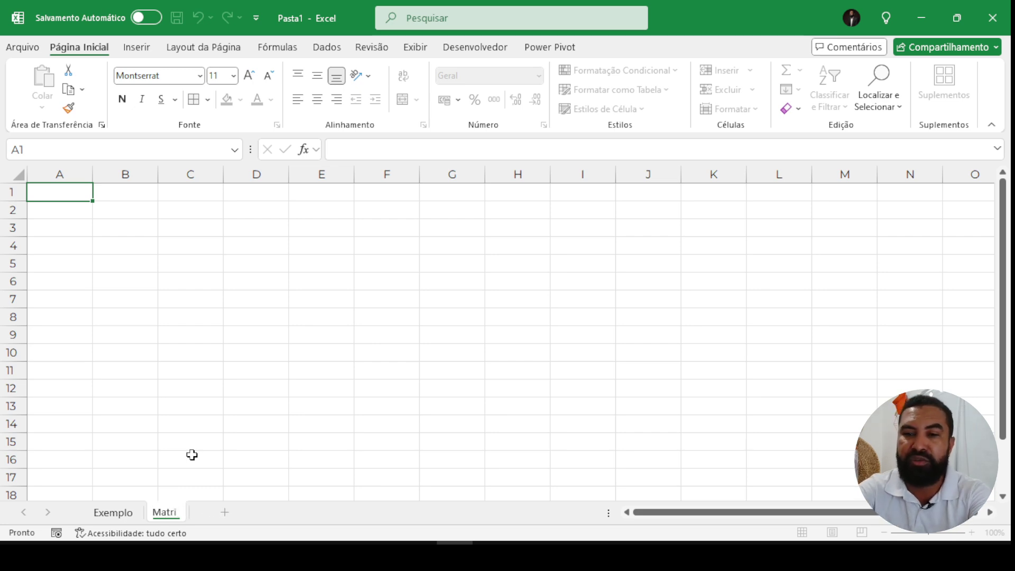
type("z")
key("Return")
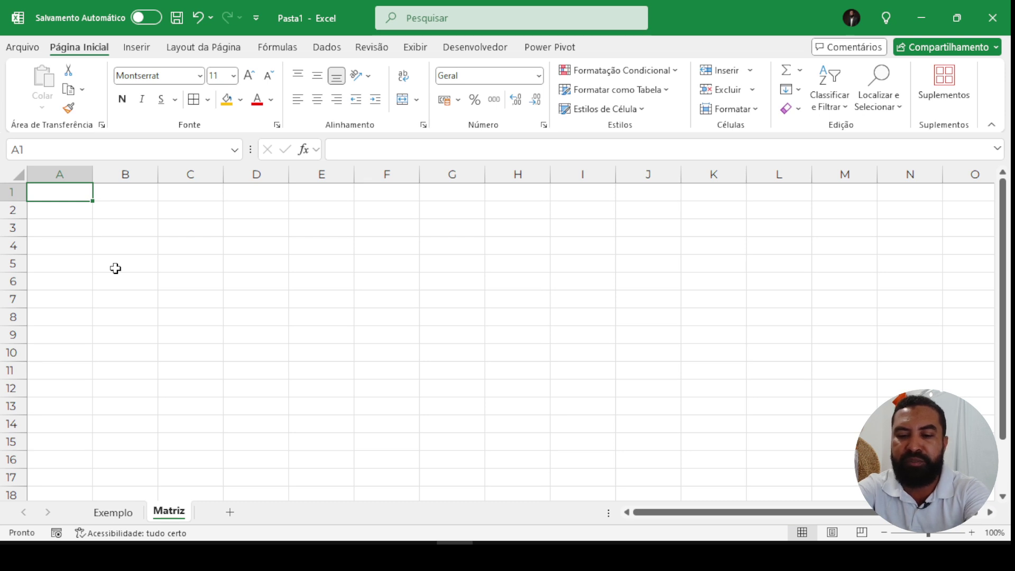
- Enter the header "Veículos" in cell A1 of the Matriz sheet
type("V")
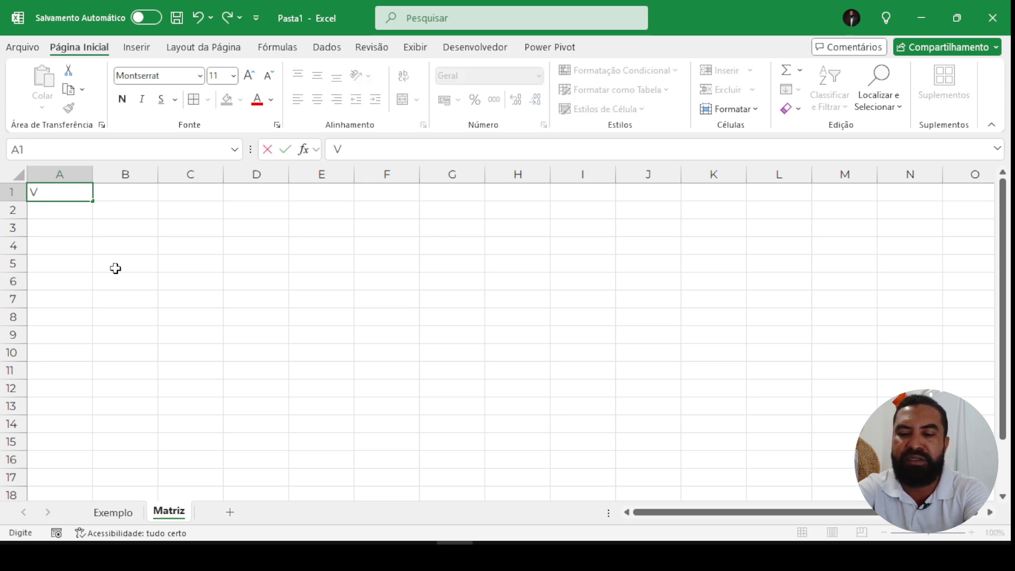
type("e")
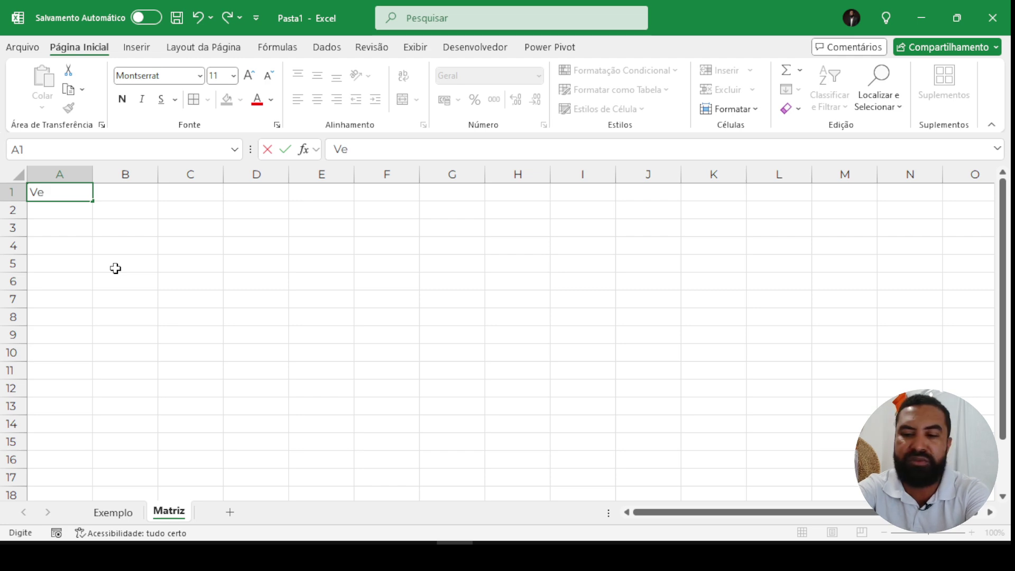
type("ículos")
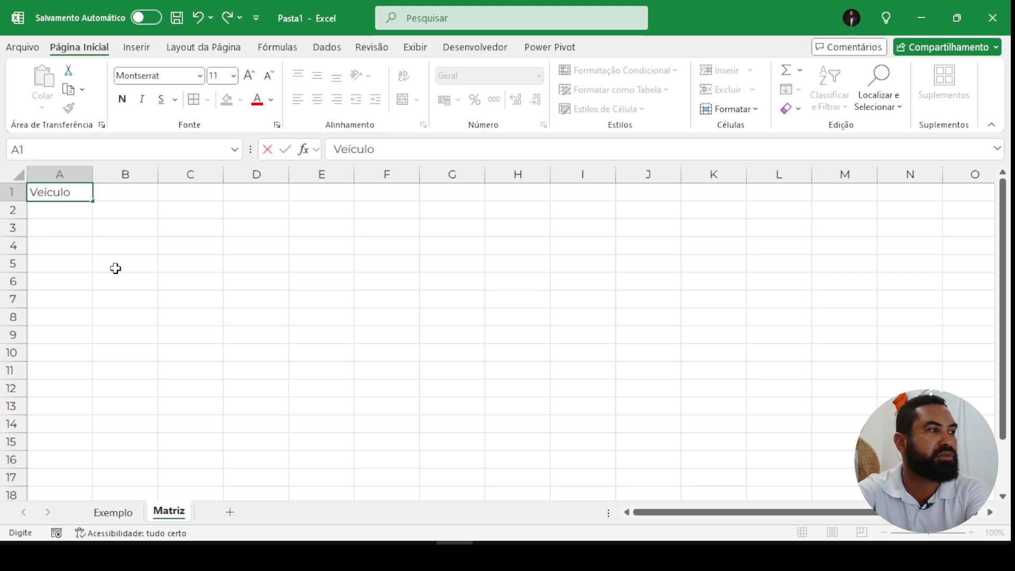
key("Return")
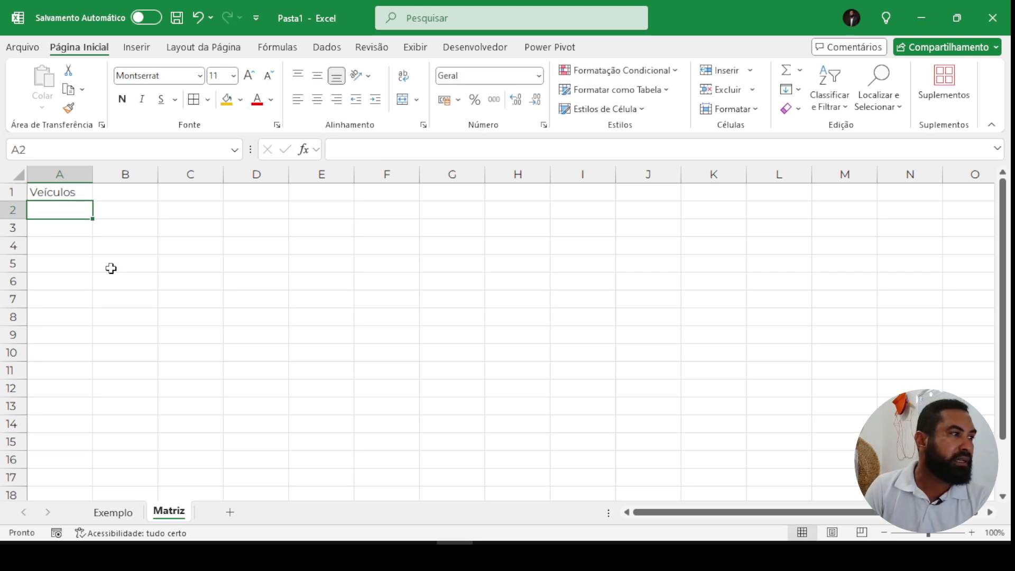
- Enter "Jan" in B1 and autofill the month headers across row 1 up to "Dez" in M1
scroll(112, 268, "up", 4)
scroll(142, 279, "down", 2)
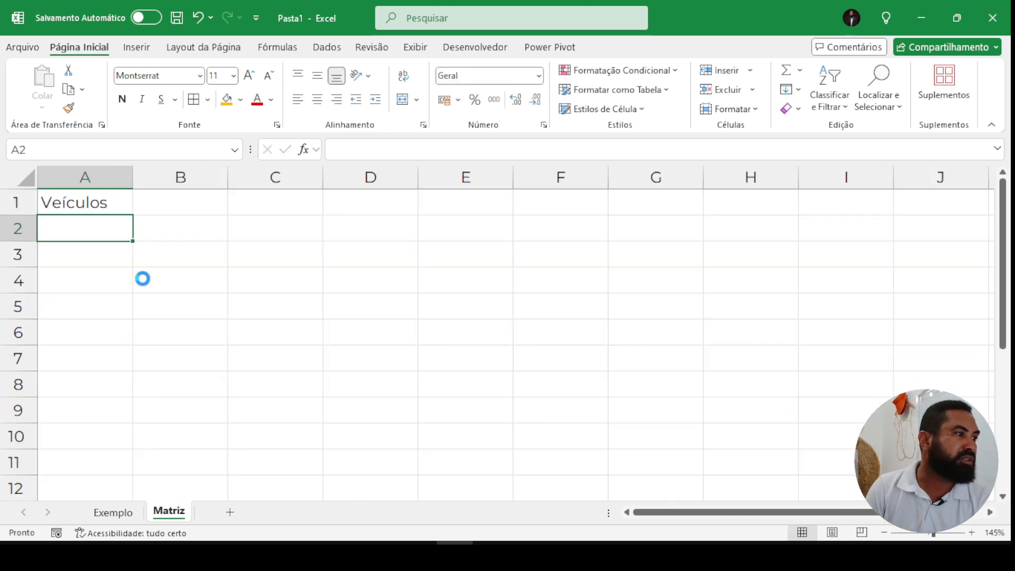
left_click(163, 206)
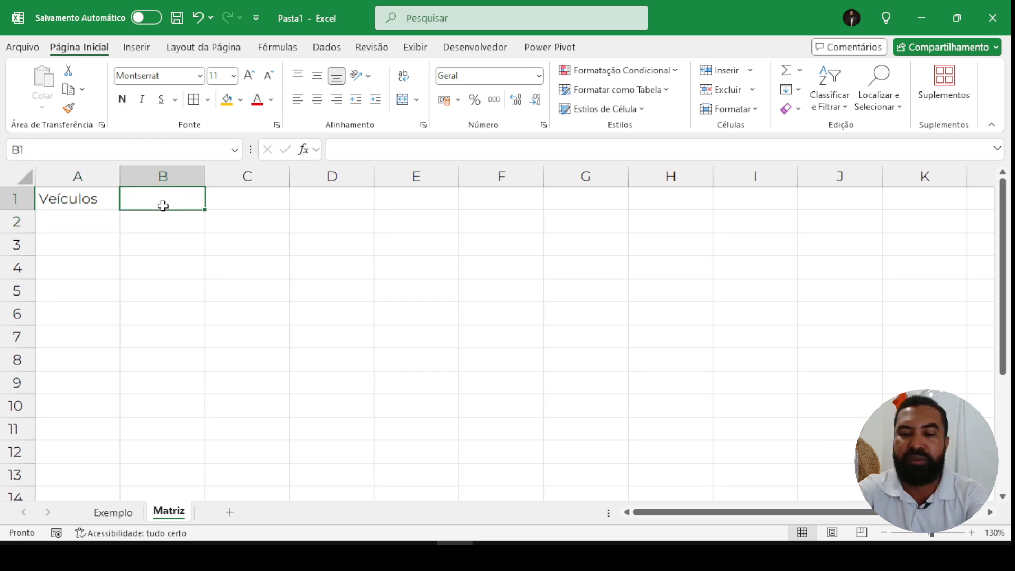
type("Jan")
key("Return")
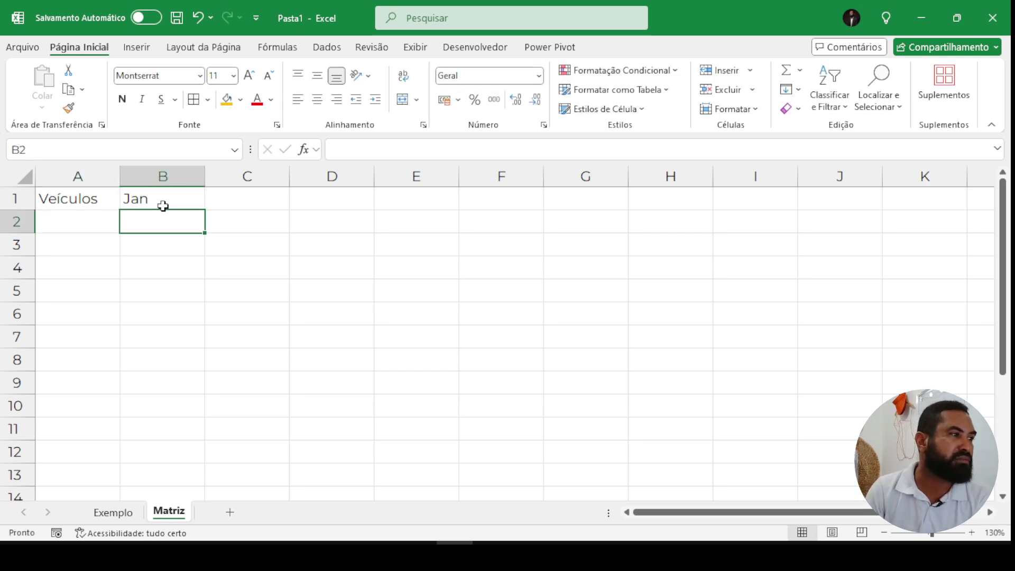
scroll(163, 206, "down", 1)
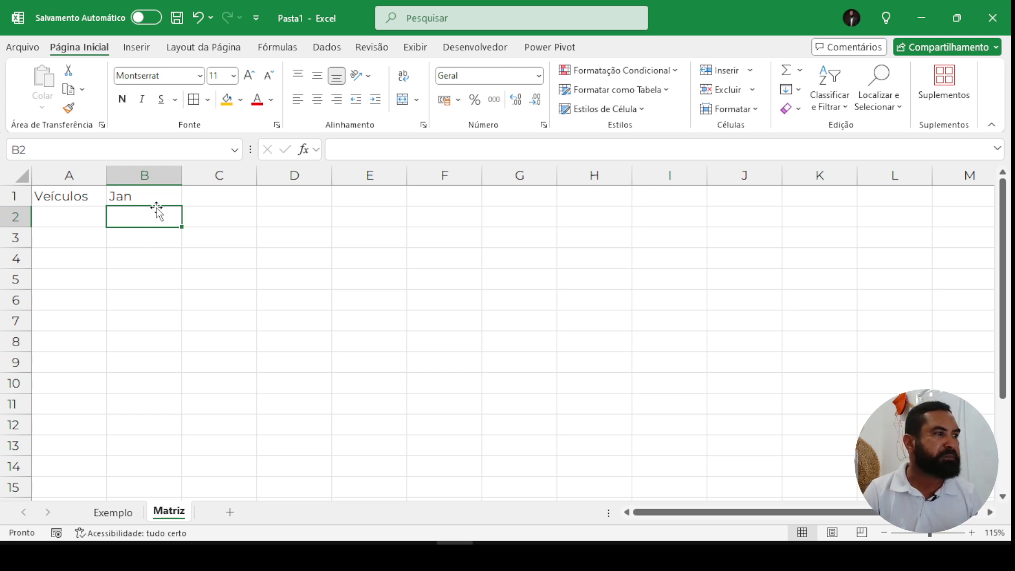
left_click(140, 200)
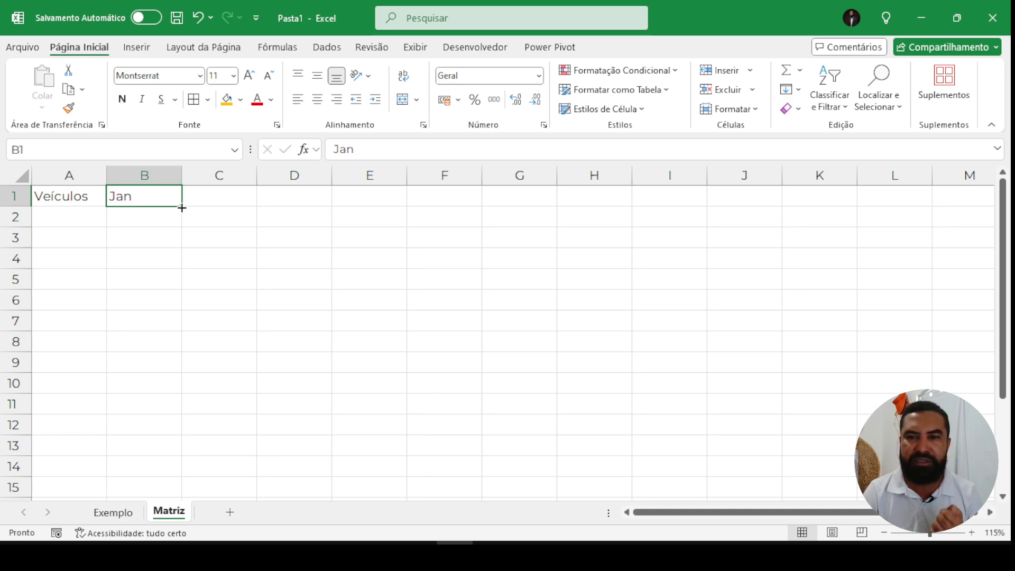
left_click_drag(182, 207, 971, 209)
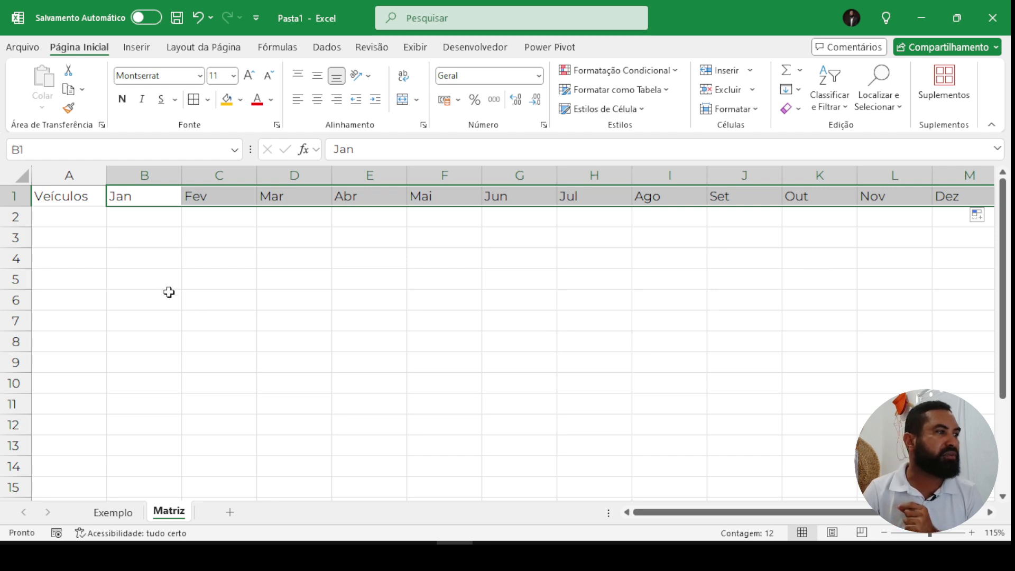
- Copy the six car names from B6:B11 of the Exemplo sheet into the Matriz sheet starting at A2
left_click(88, 224)
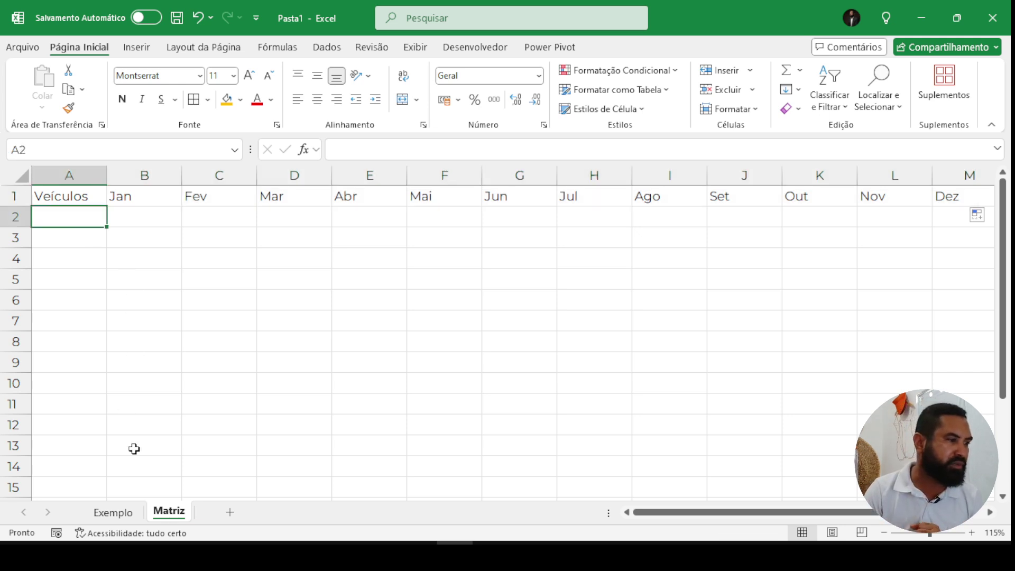
left_click(124, 511)
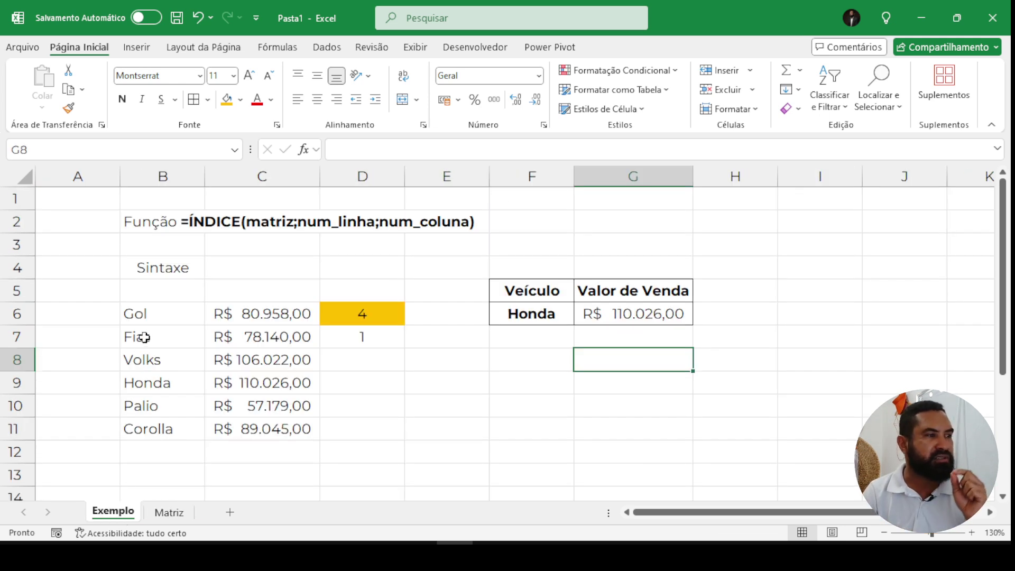
left_click_drag(149, 319, 144, 428)
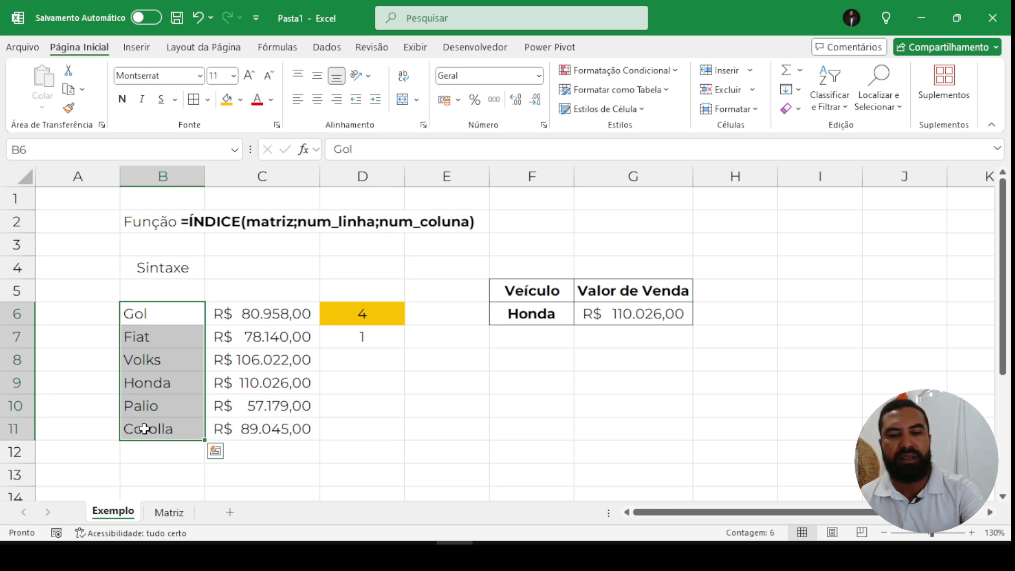
key("ctrl+c")
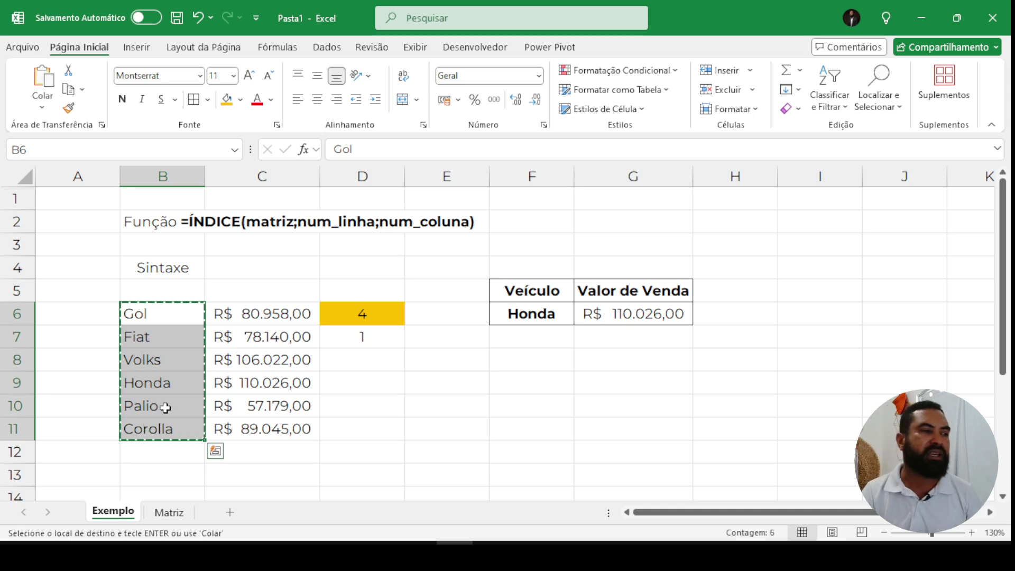
left_click(178, 513)
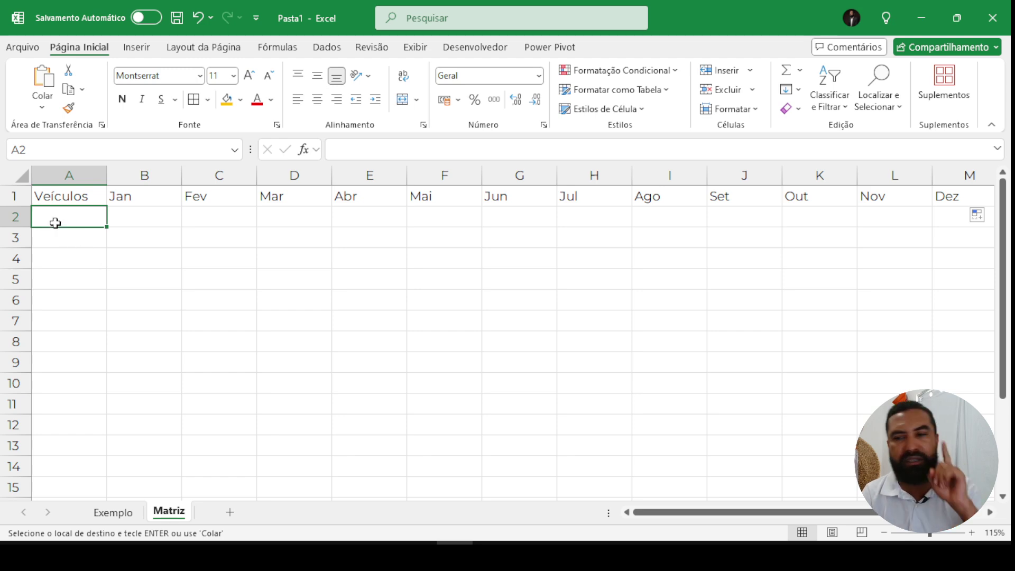
key("Return")
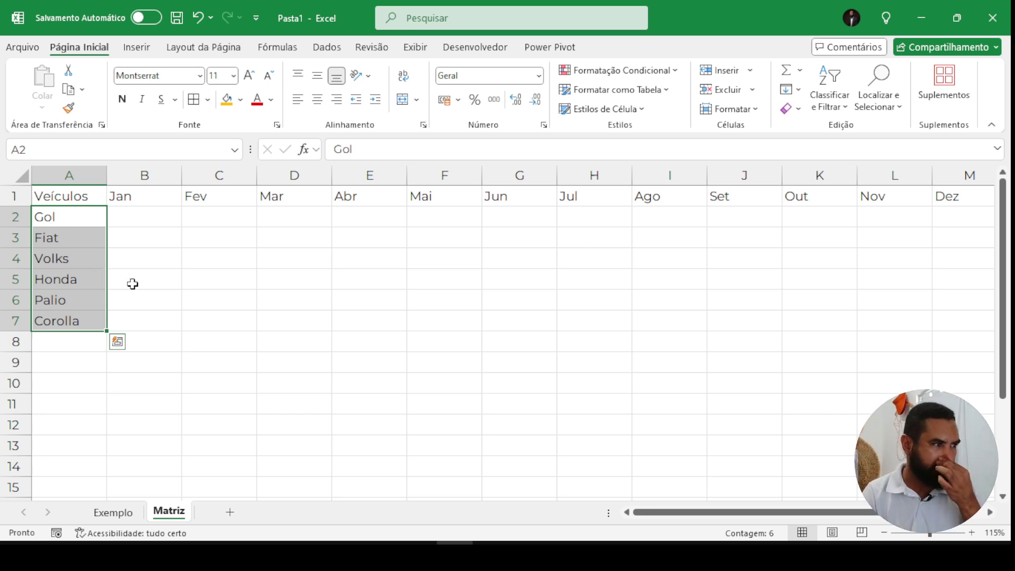
- Make the header row A1:M1 of the Matriz sheet bold
left_click(882, 533)
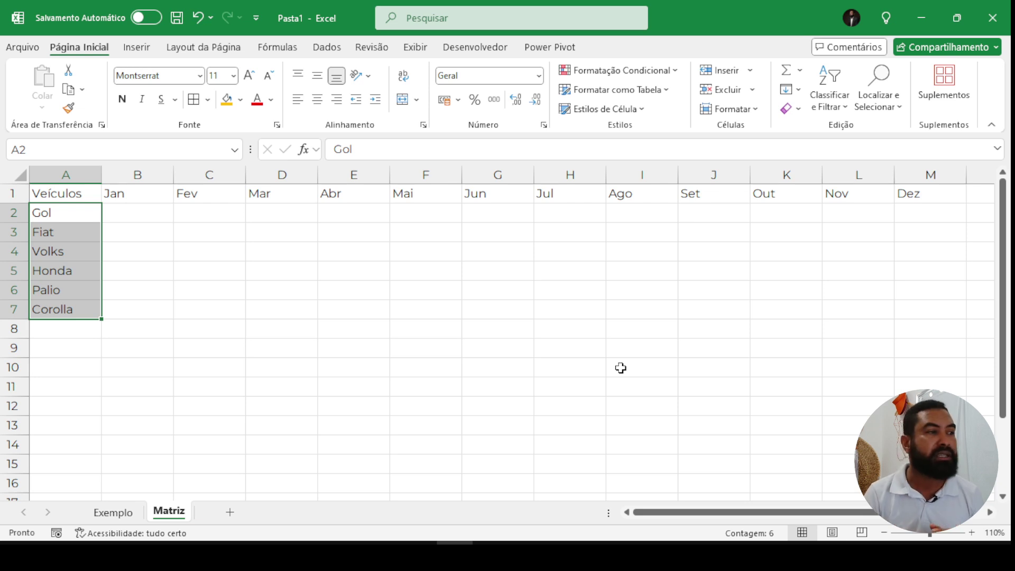
left_click(83, 197)
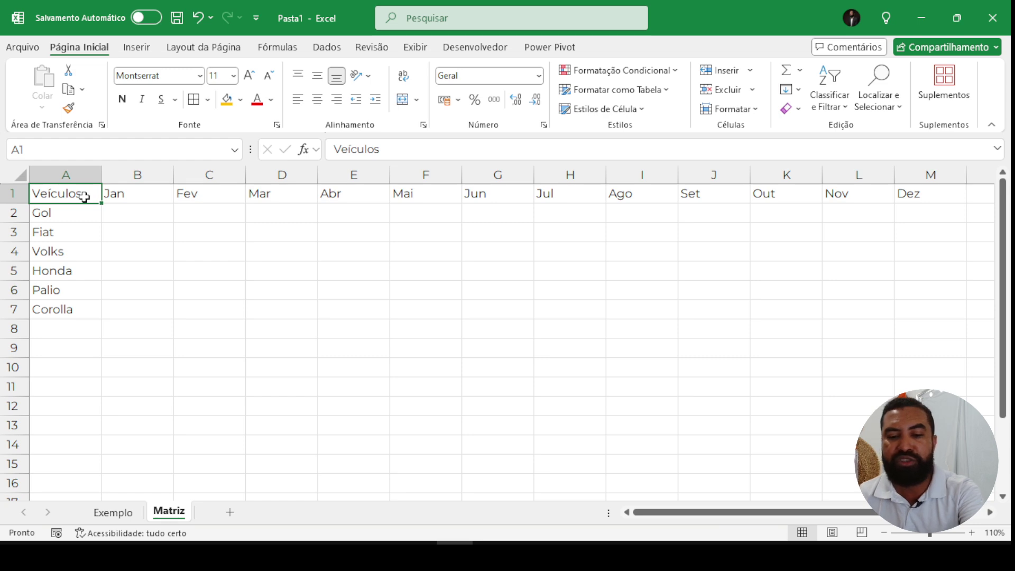
key("ctrl+shift+Right")
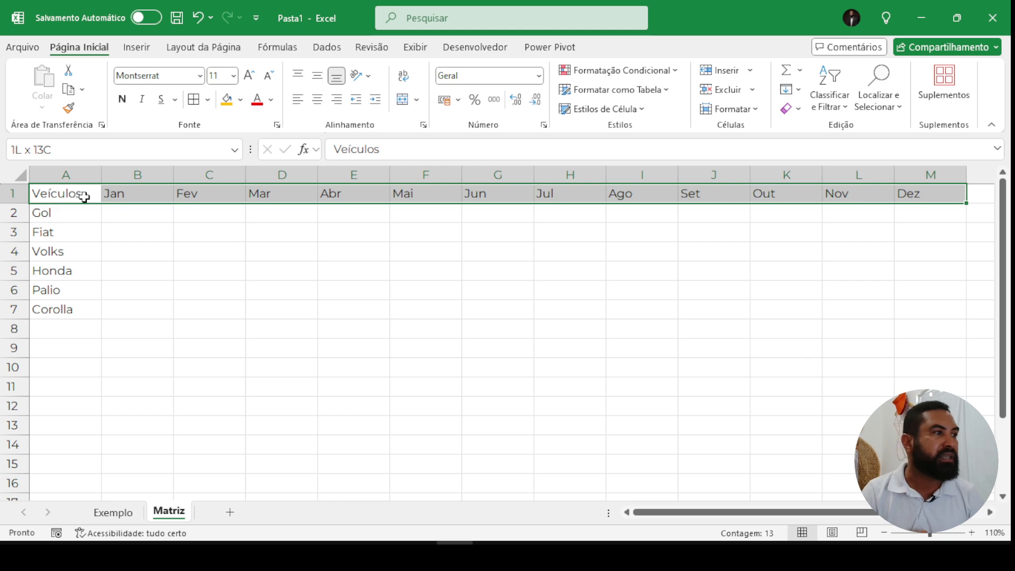
left_click(125, 103)
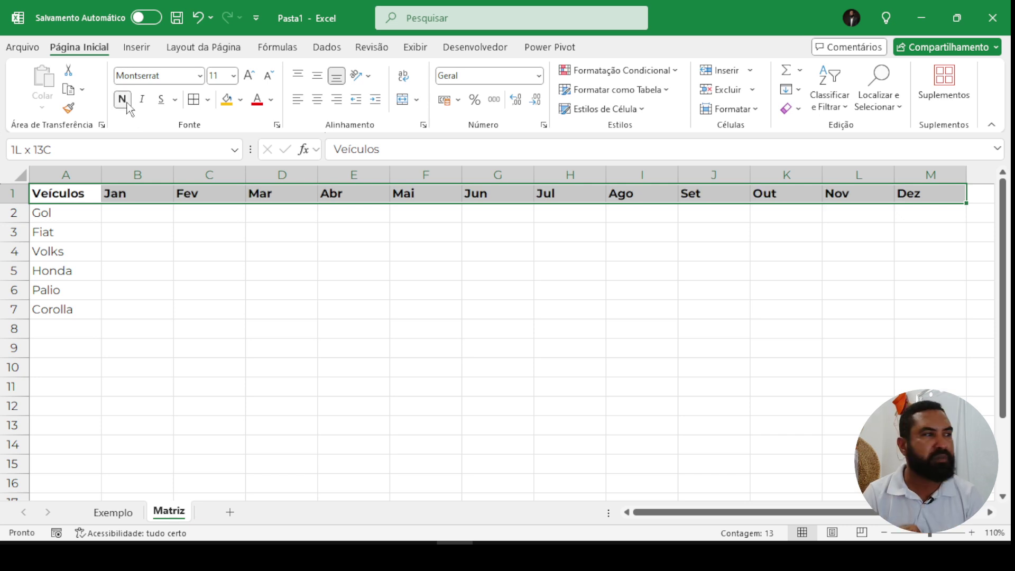
- Format the header row A1:M1 of the Matriz sheet with a dark blue fill and white, centered text
left_click(239, 103)
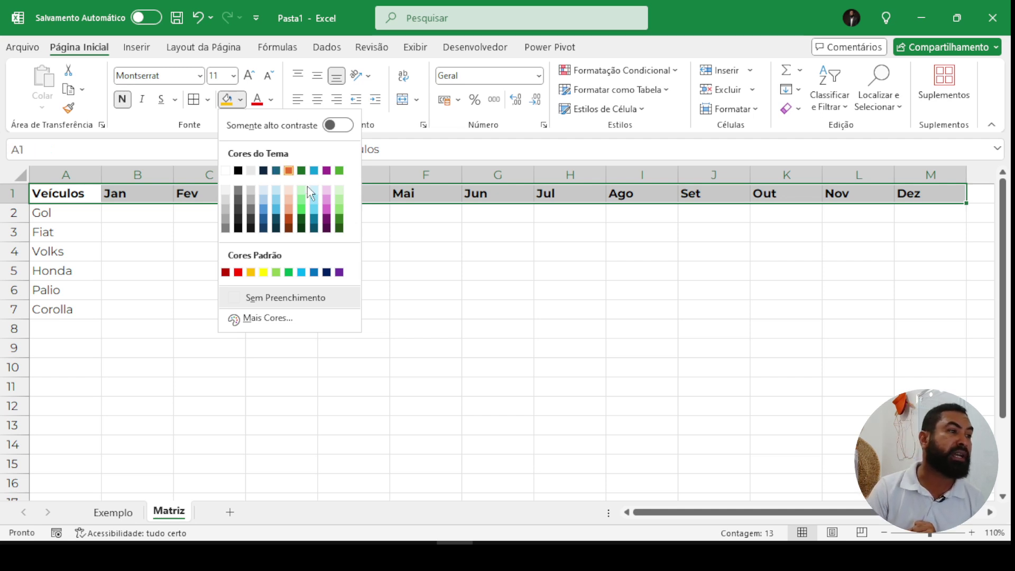
left_click(263, 226)
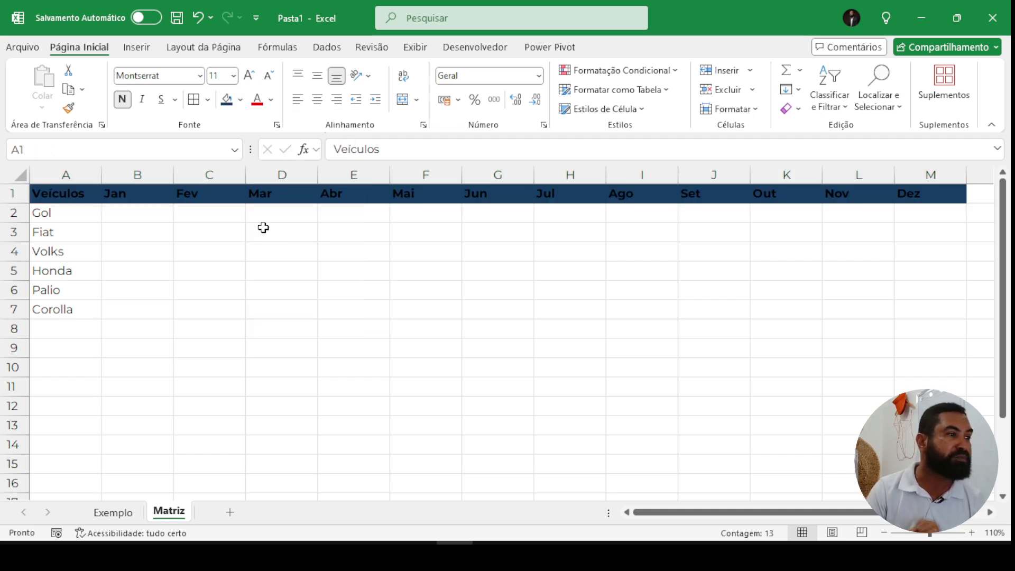
left_click(270, 100)
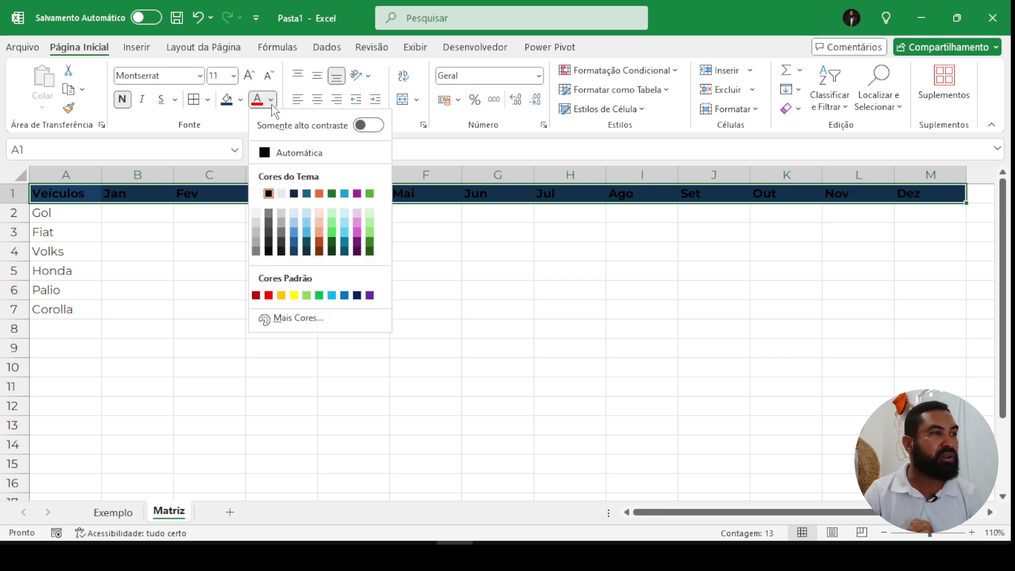
left_click(255, 194)
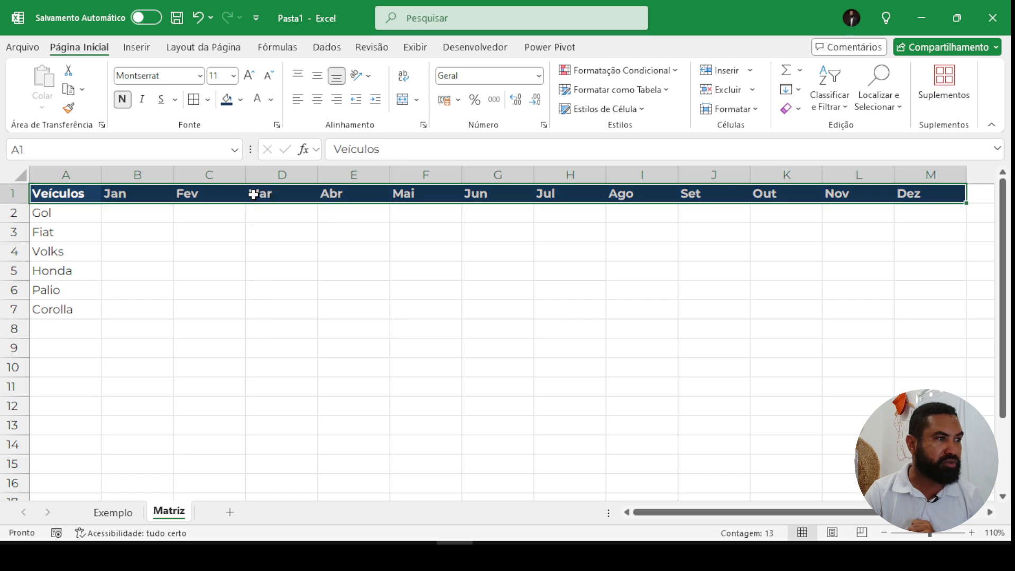
left_click(317, 100)
left_click(372, 327)
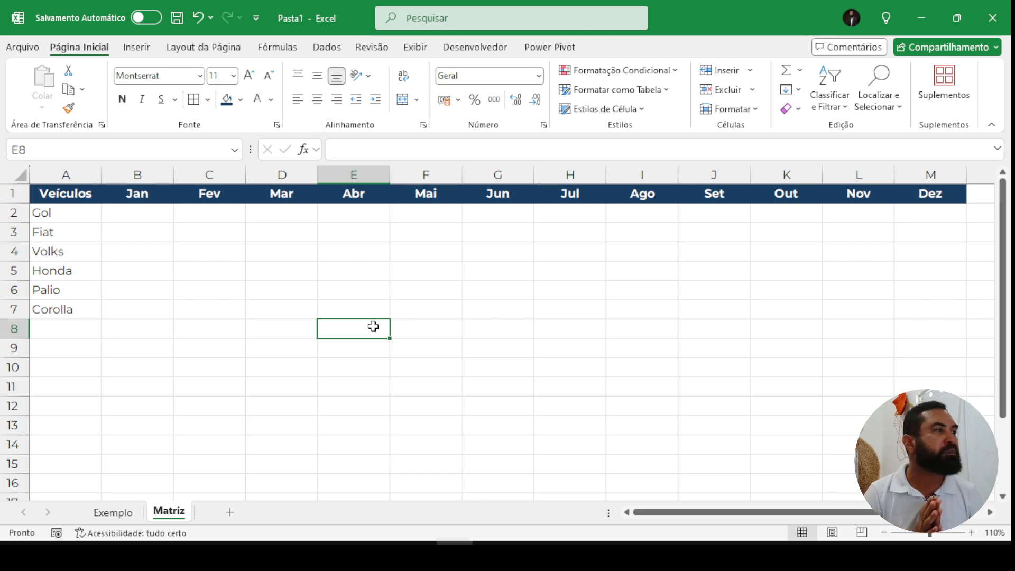
- Give the "Veículos" header cell A1 a lighter blue fill than the month headers
left_click(88, 198)
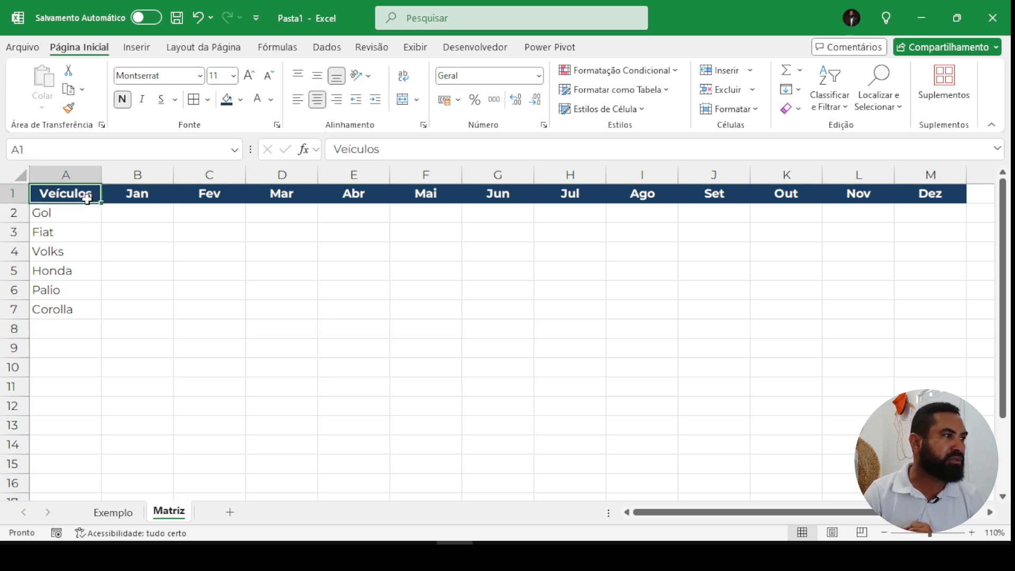
left_click(242, 100)
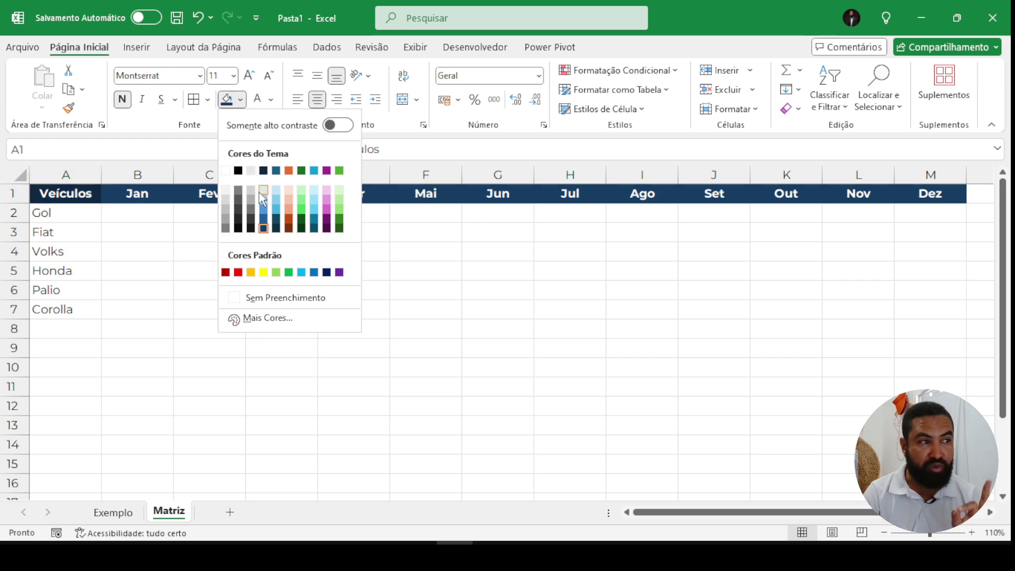
left_click(264, 228)
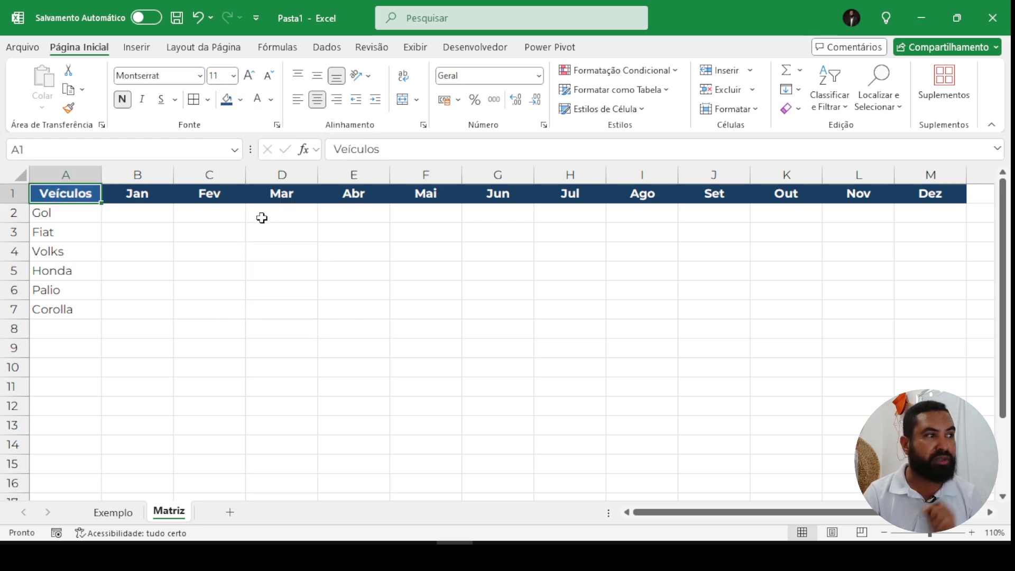
left_click(299, 287)
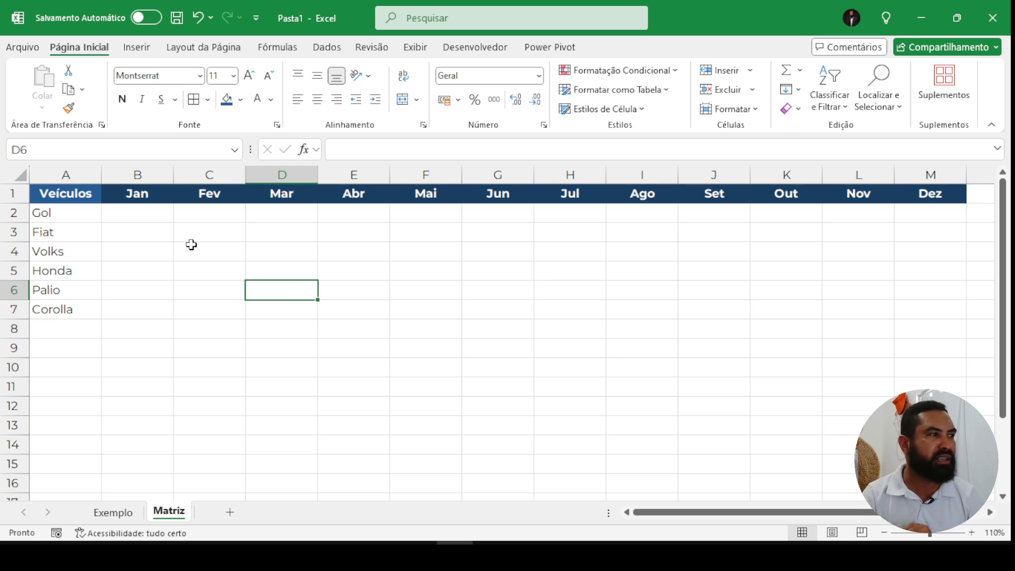
- Fill the range B2:M7 with the formula =ALEATÓRIOENTRE(20;120) and trigger a recalculation from an empty cell below the table
left_click_drag(152, 216, 910, 216)
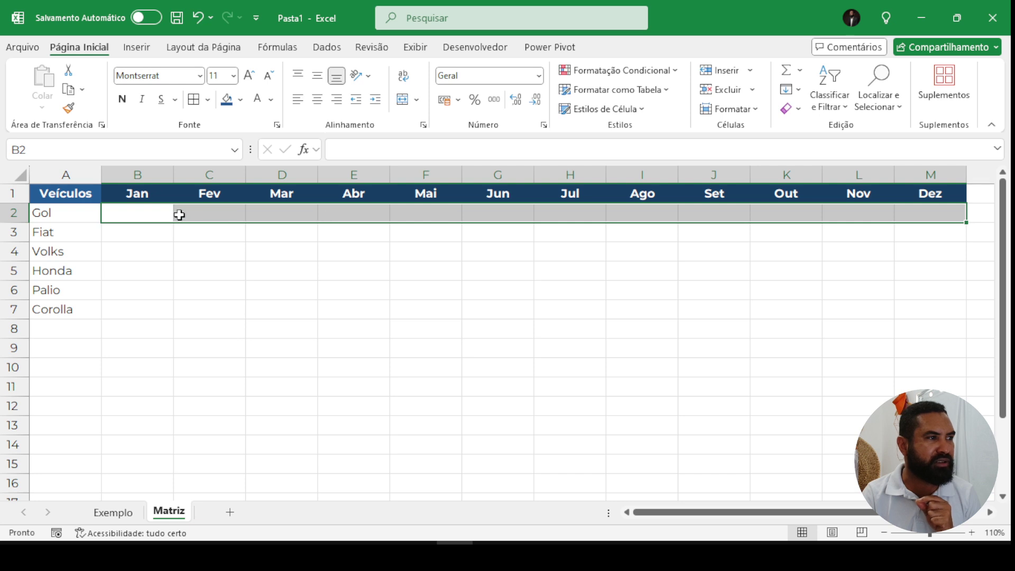
left_click_drag(170, 213, 909, 303)
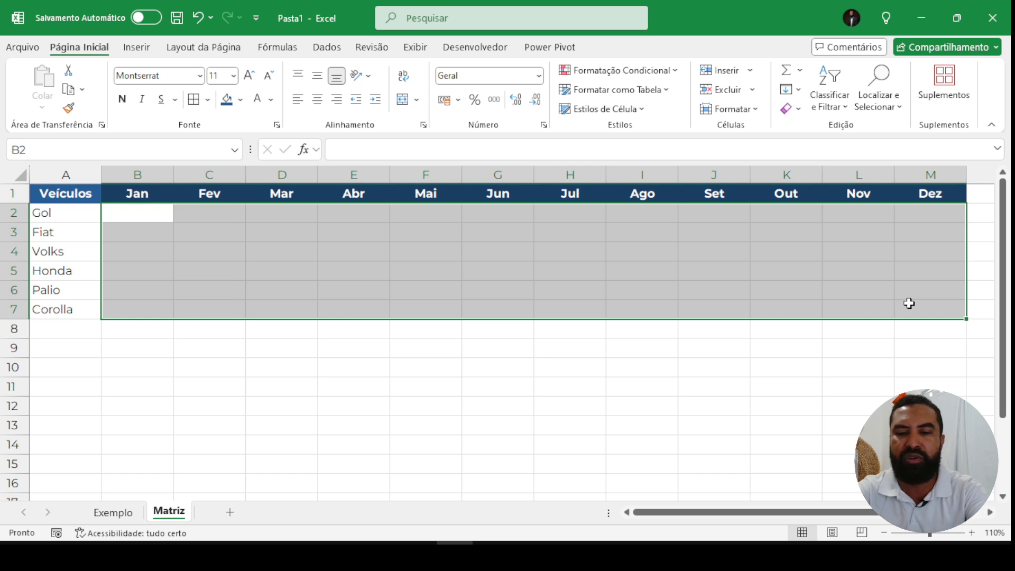
type("=ALE")
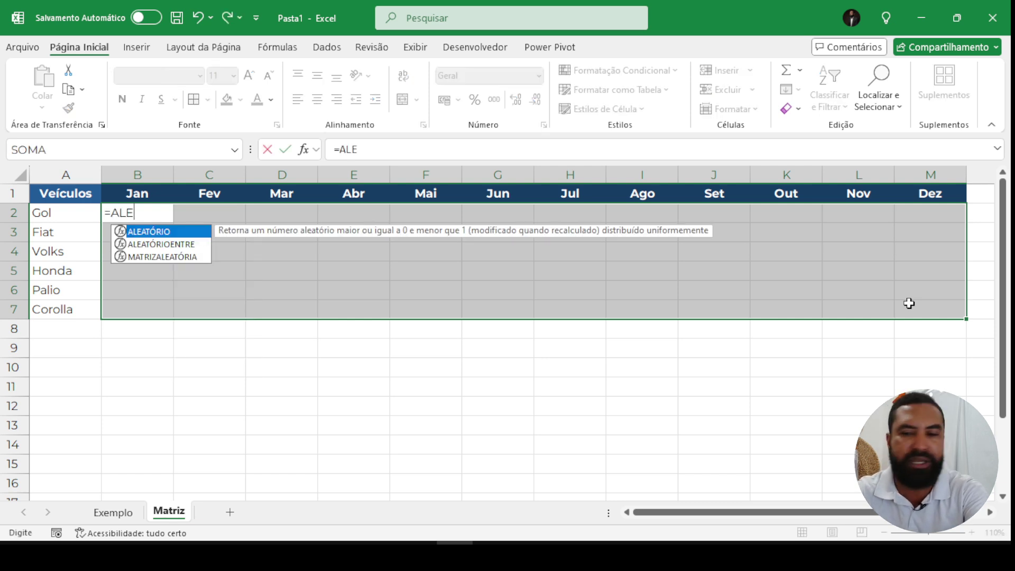
key("Down")
key("Tab")
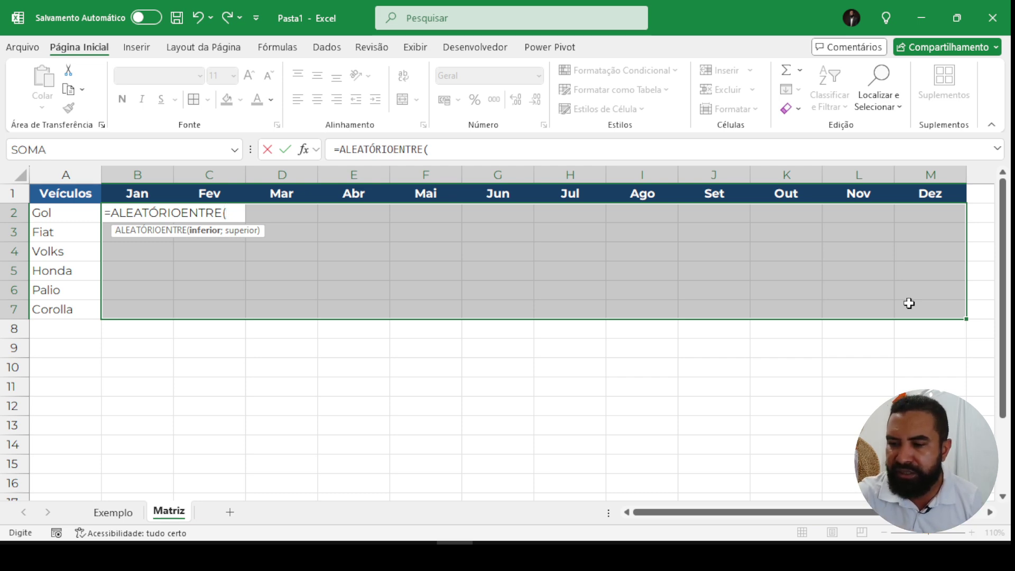
type("20")
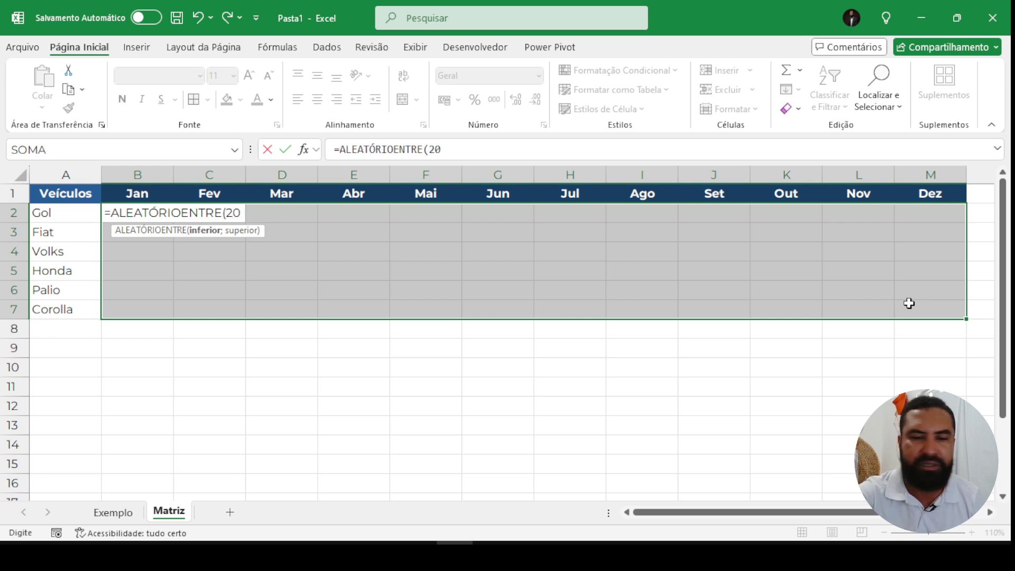
type(";120")
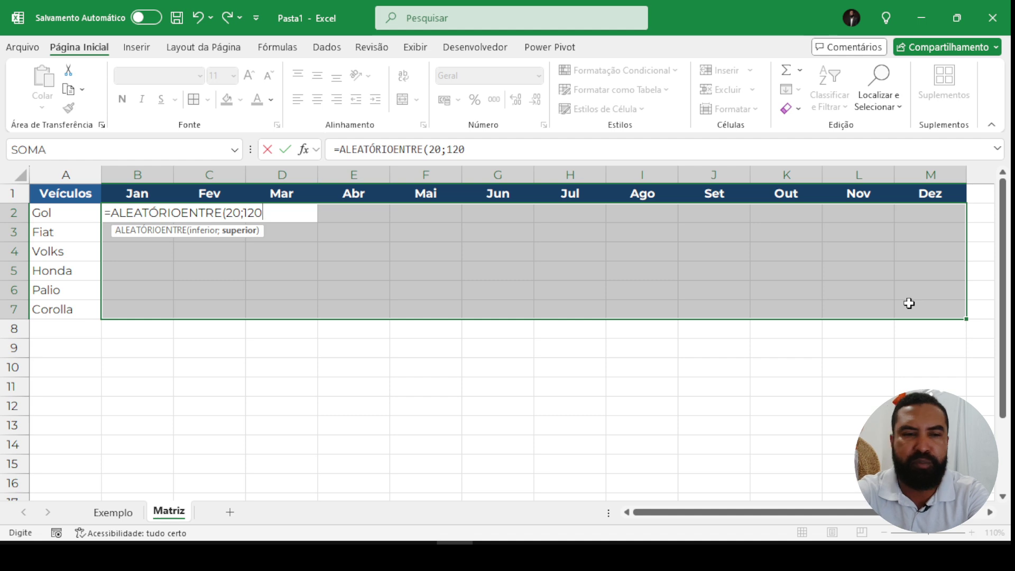
type(")")
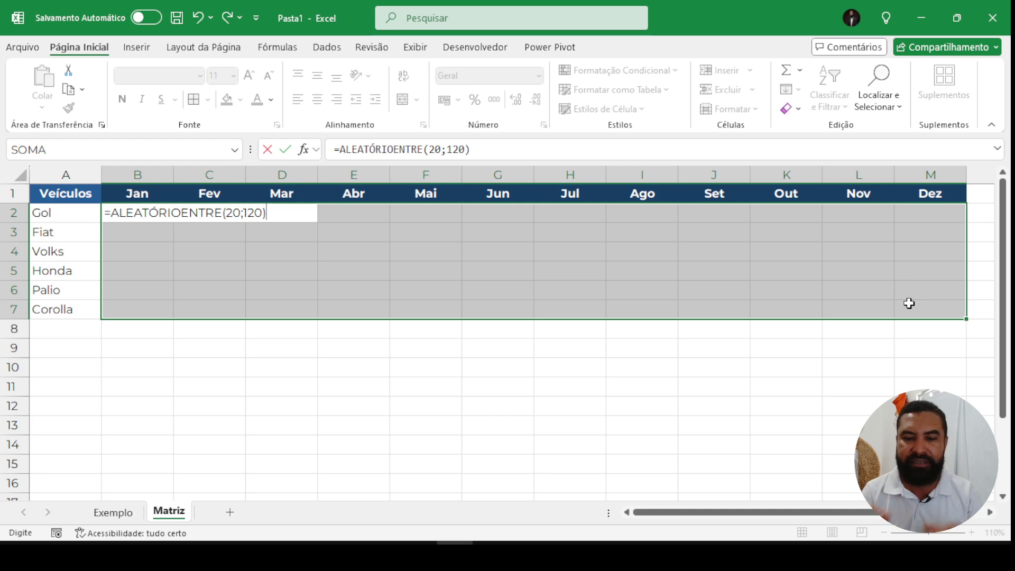
key("ctrl+Return")
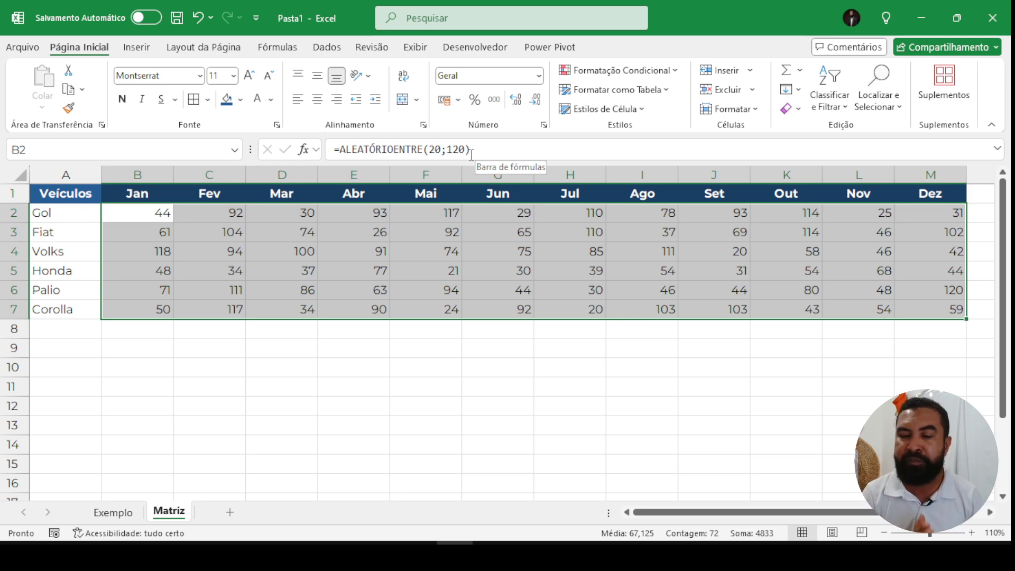
double_click(496, 351)
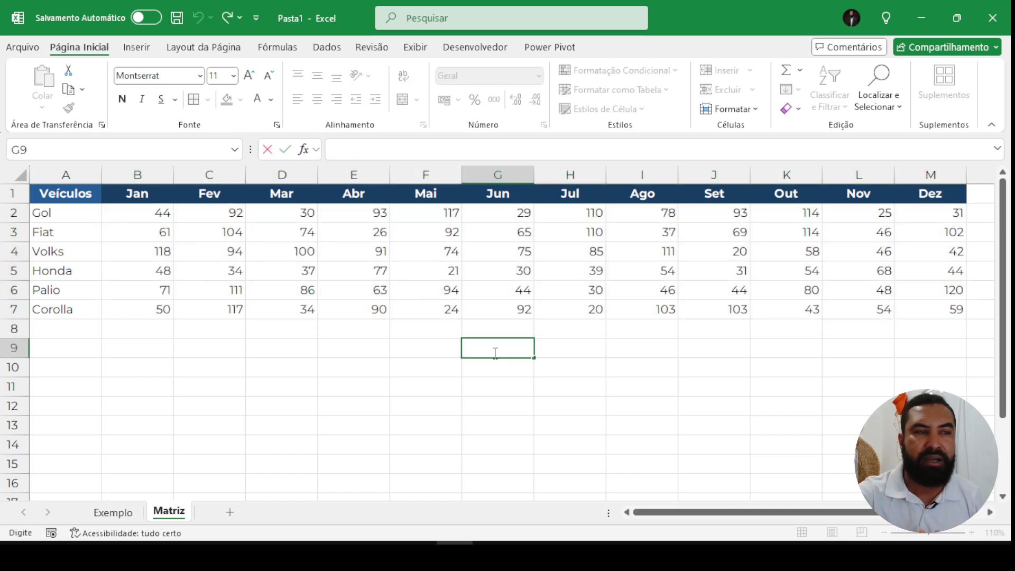
key("Return")
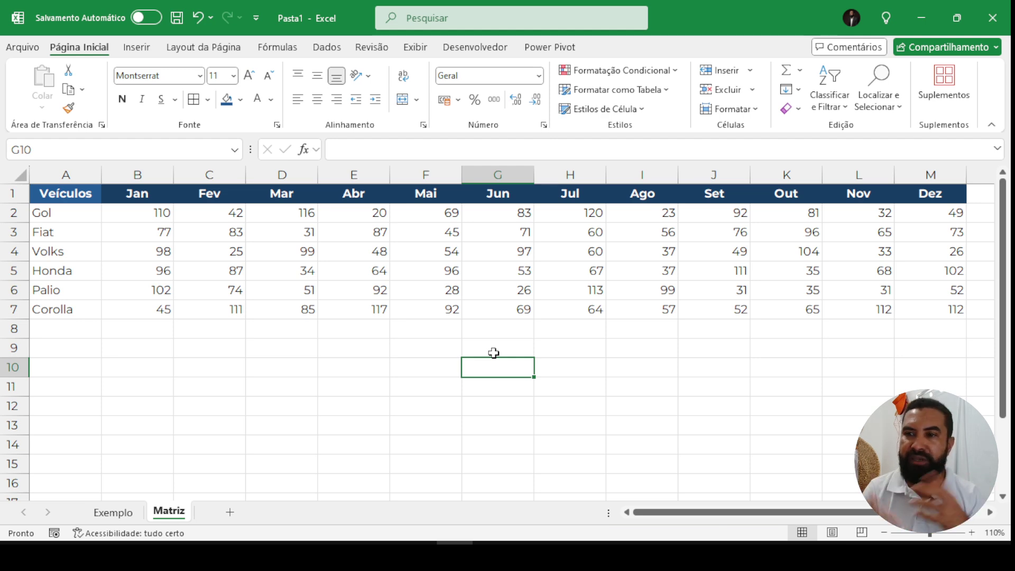
- Replace the random-number formulas in B2:M7 with their static values and center them in the cells
left_click(161, 214)
key("ctrl+shift+Right")
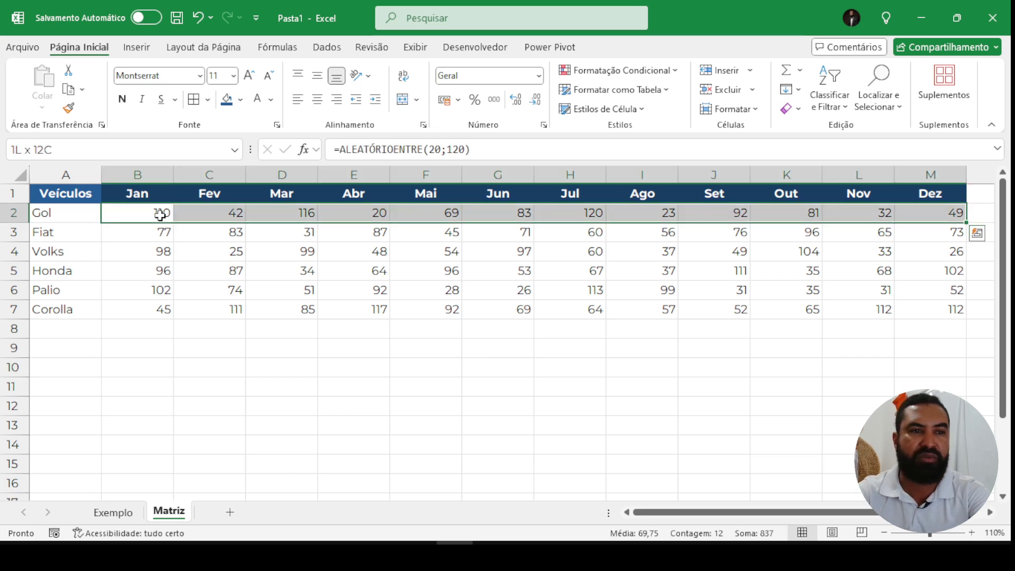
key("ctrl+shift+Down")
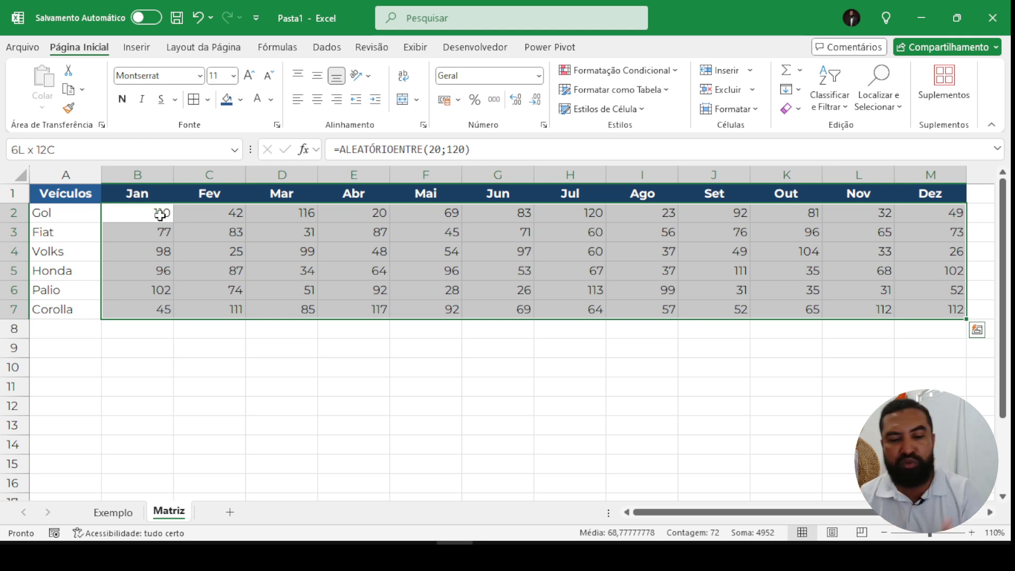
key("ctrl+c")
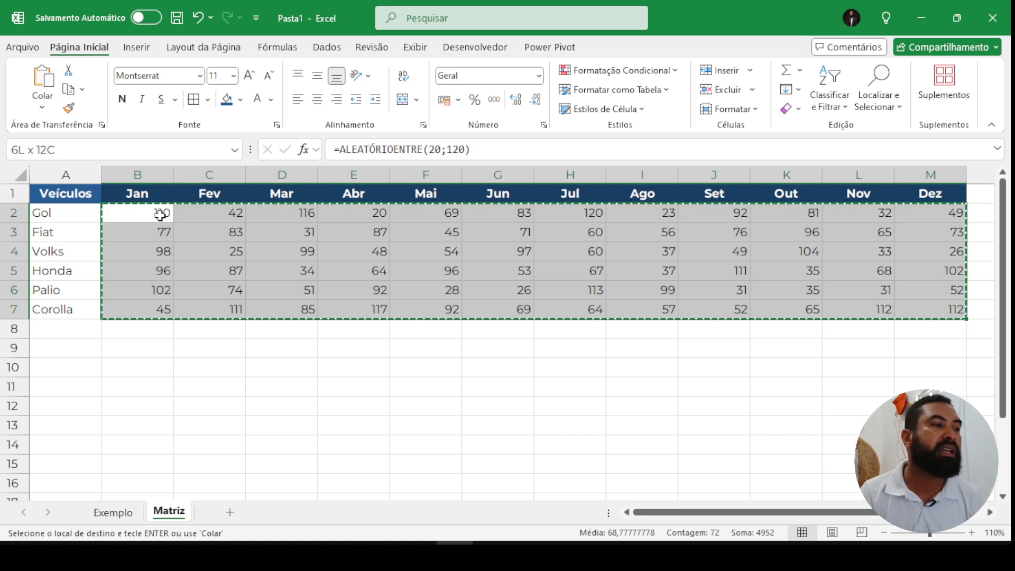
right_click(371, 247)
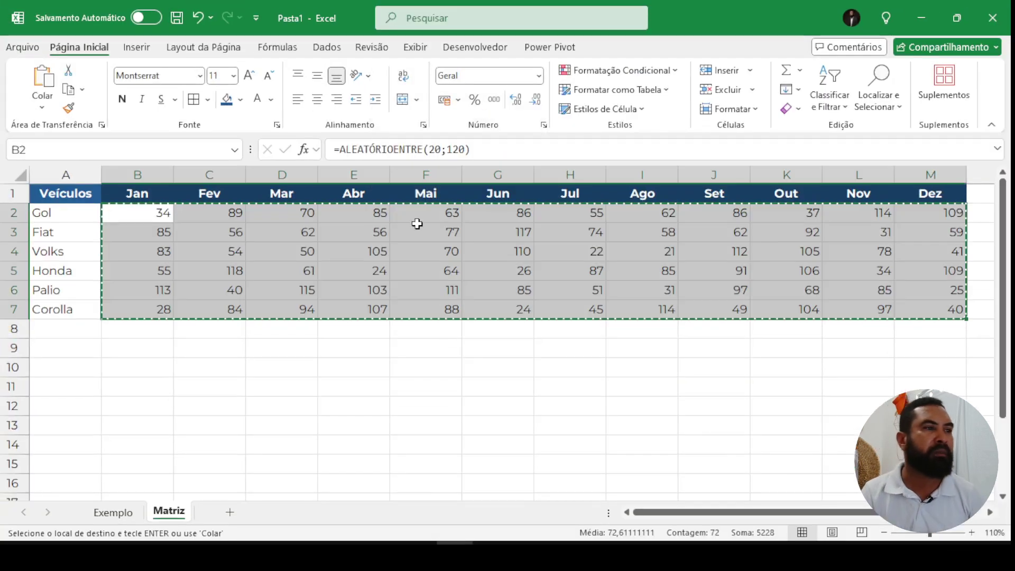
right_click(420, 217)
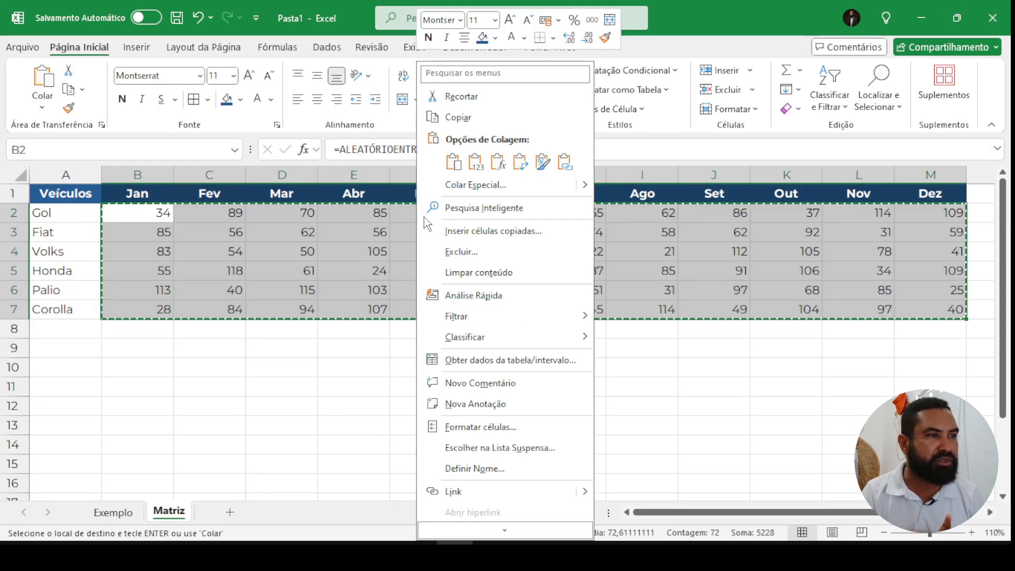
left_click(474, 163)
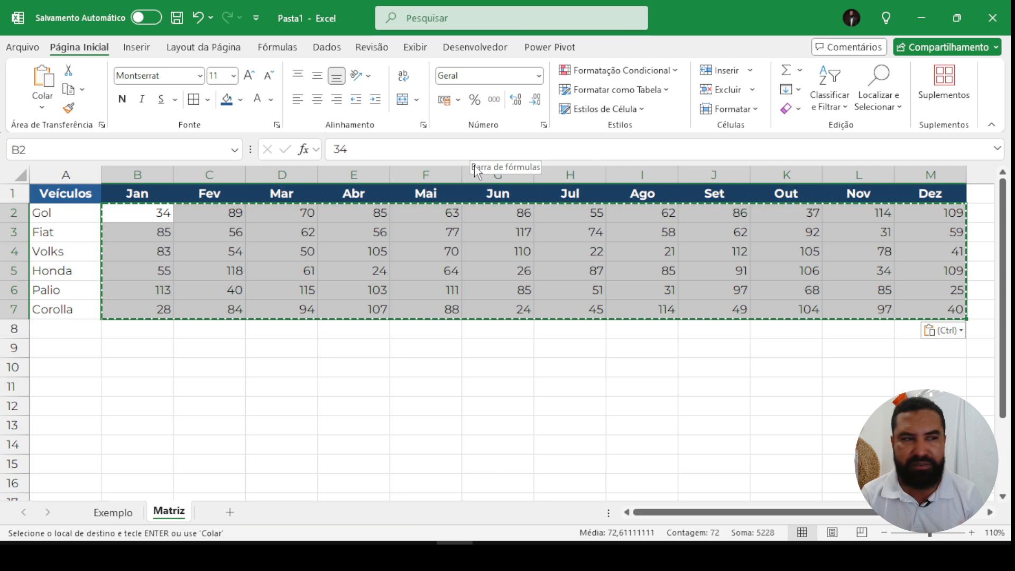
left_click(318, 99)
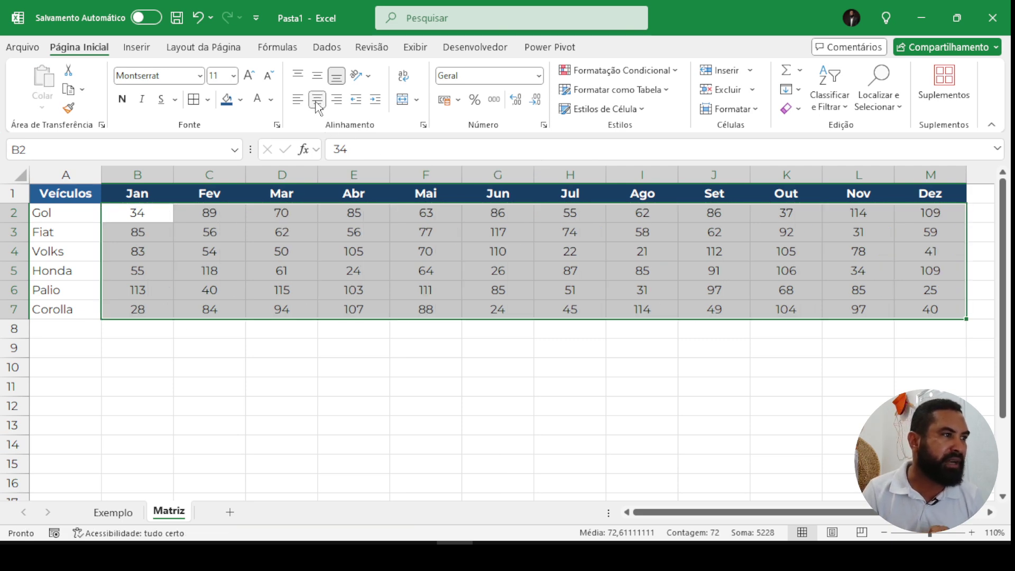
left_click(405, 370)
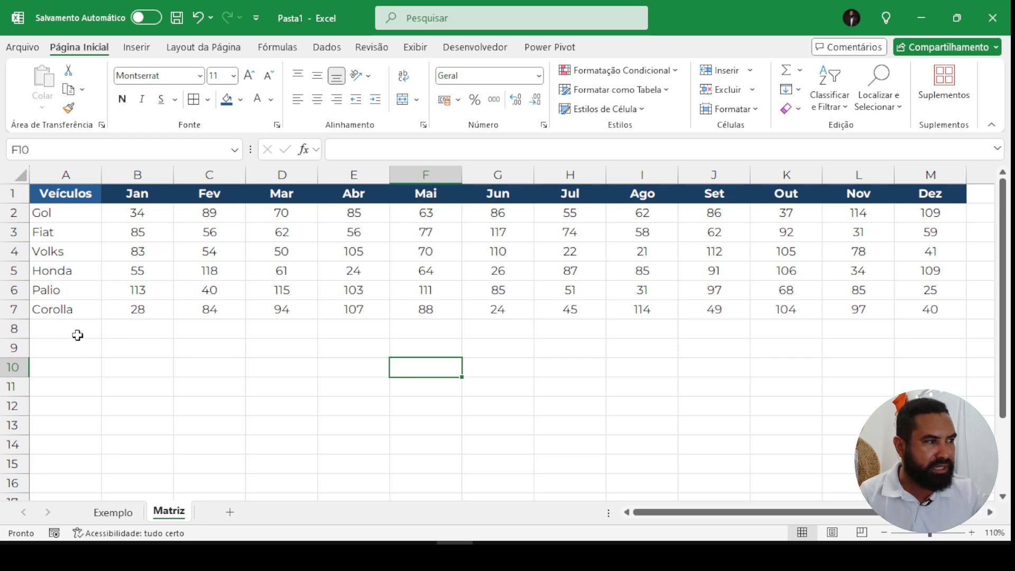
left_click_drag(77, 333, 83, 419)
left_click_drag(158, 334, 898, 389)
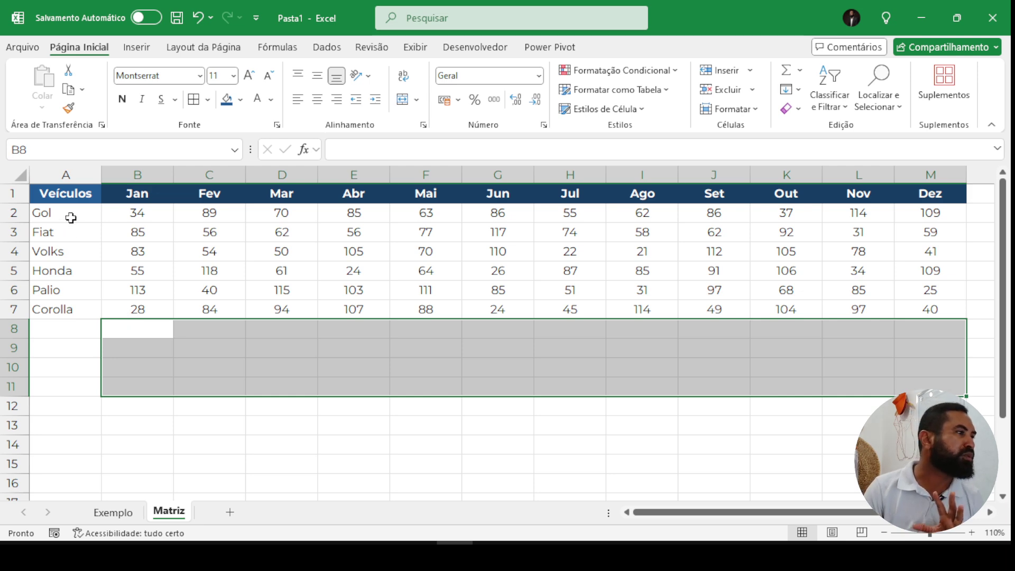
- Define the name "Carros" for the vehicle list in A2:A7
left_click_drag(69, 216, 60, 307)
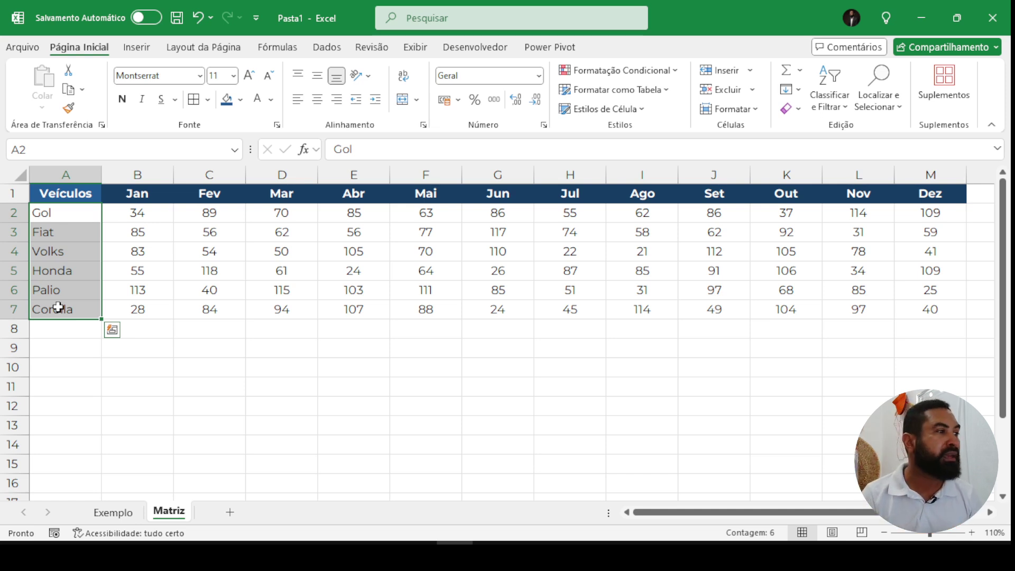
left_click_drag(70, 215, 58, 313)
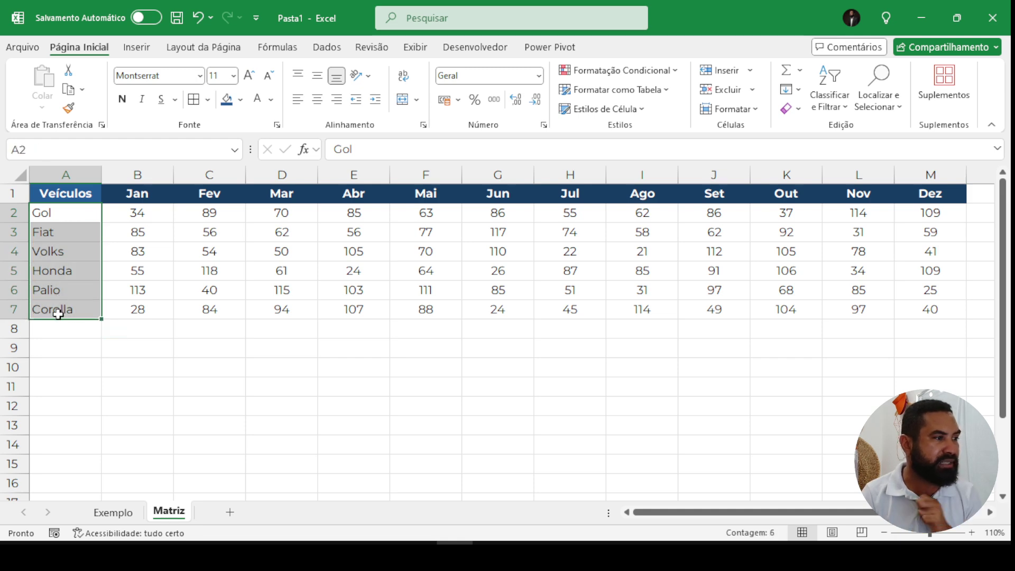
left_click(70, 150)
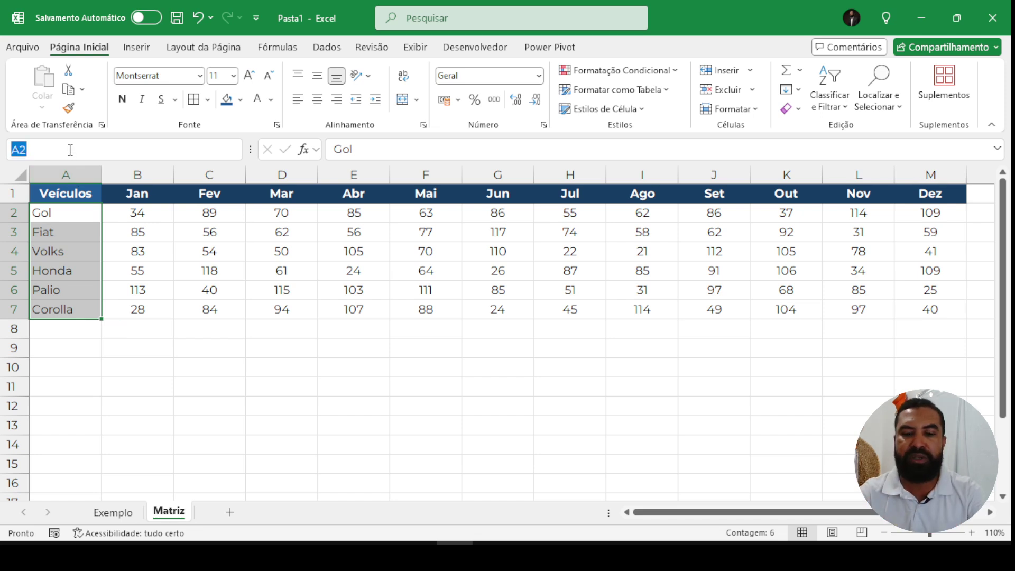
type("Carros")
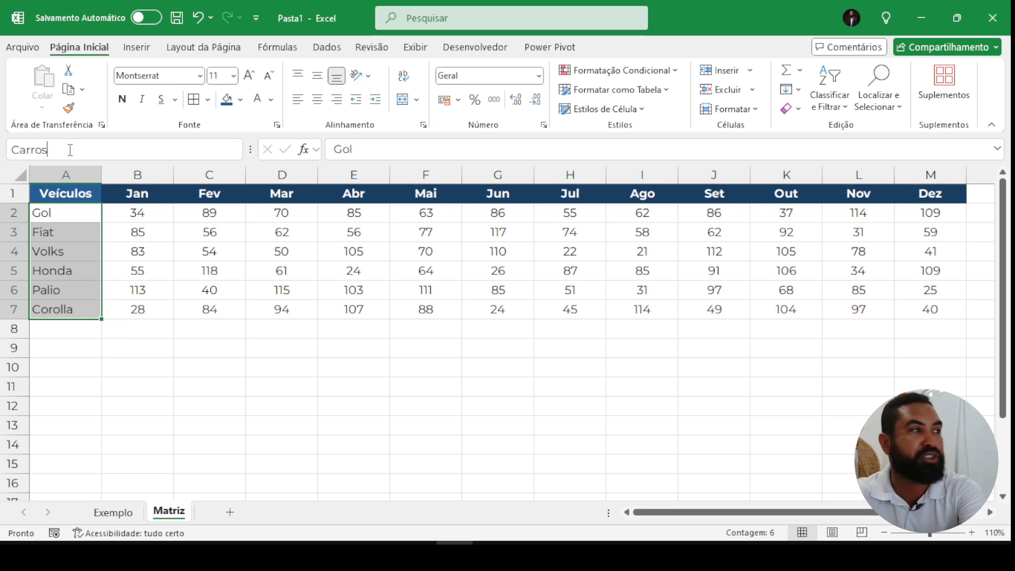
key("Return")
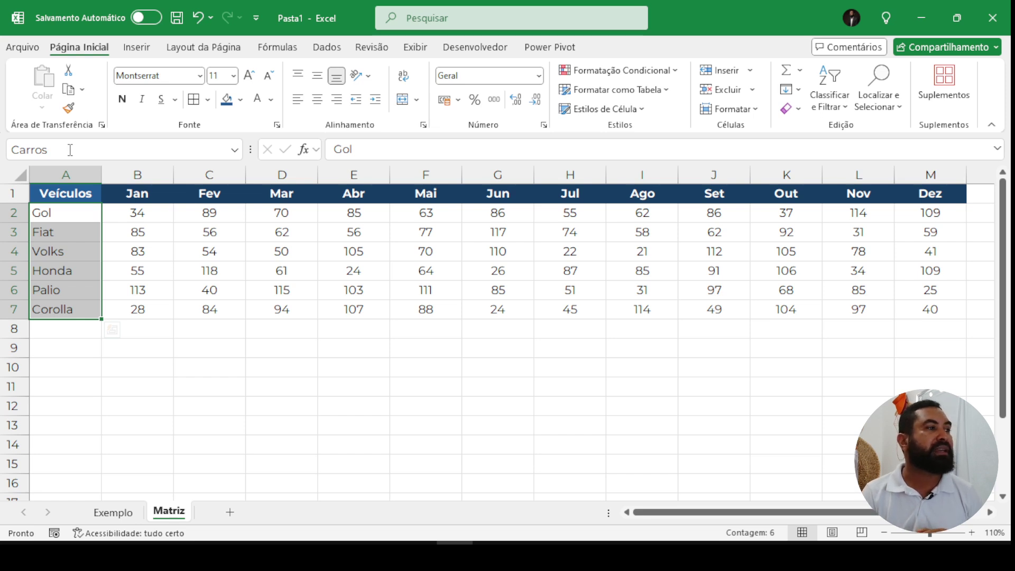
- Define the name "Vendas" for the values in B2:M7, and reselect the vehicle and sales ranges to check their names
left_click(133, 214)
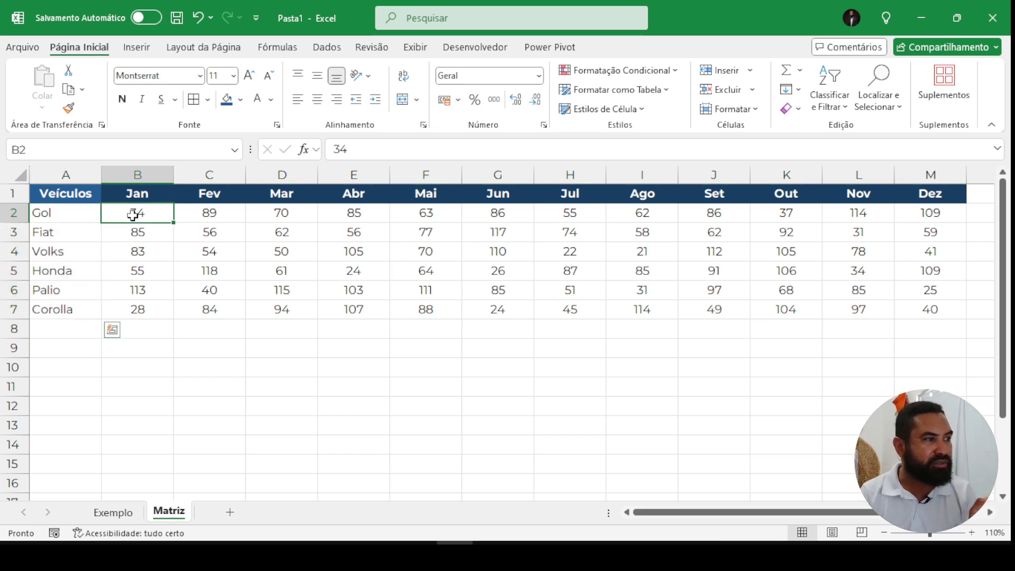
left_click_drag(133, 214, 930, 308)
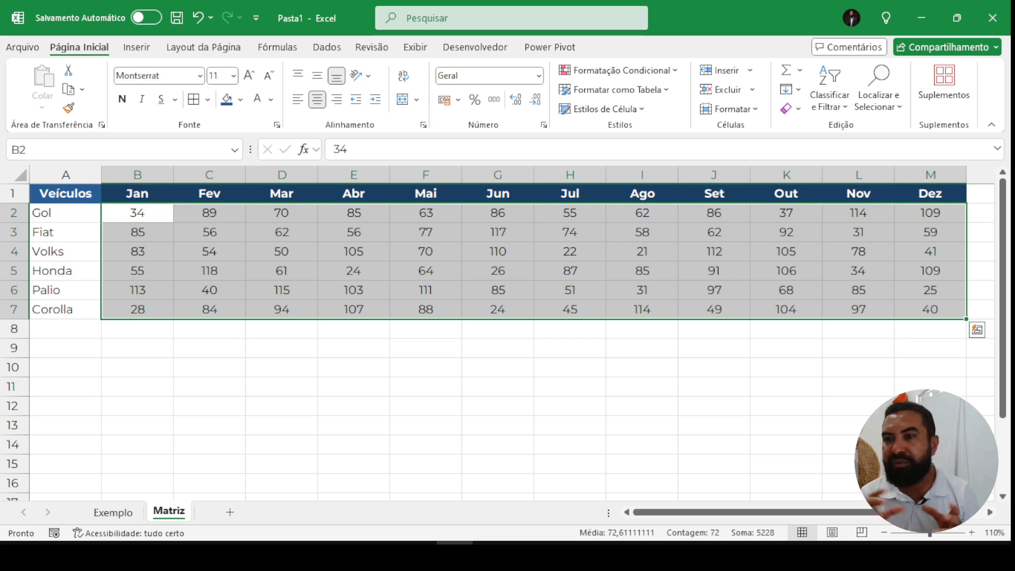
left_click(175, 155)
type("Vendas")
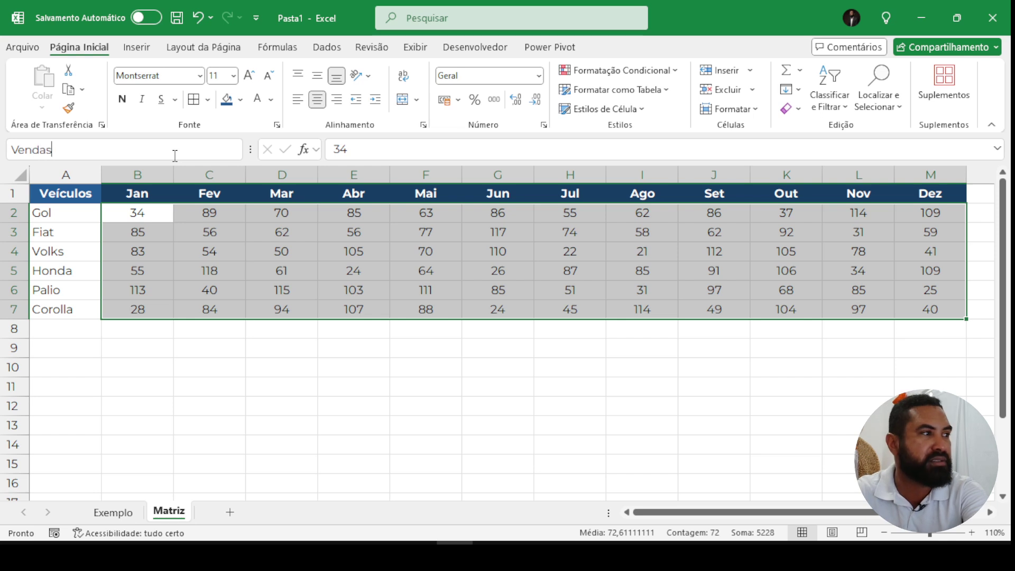
key("Return")
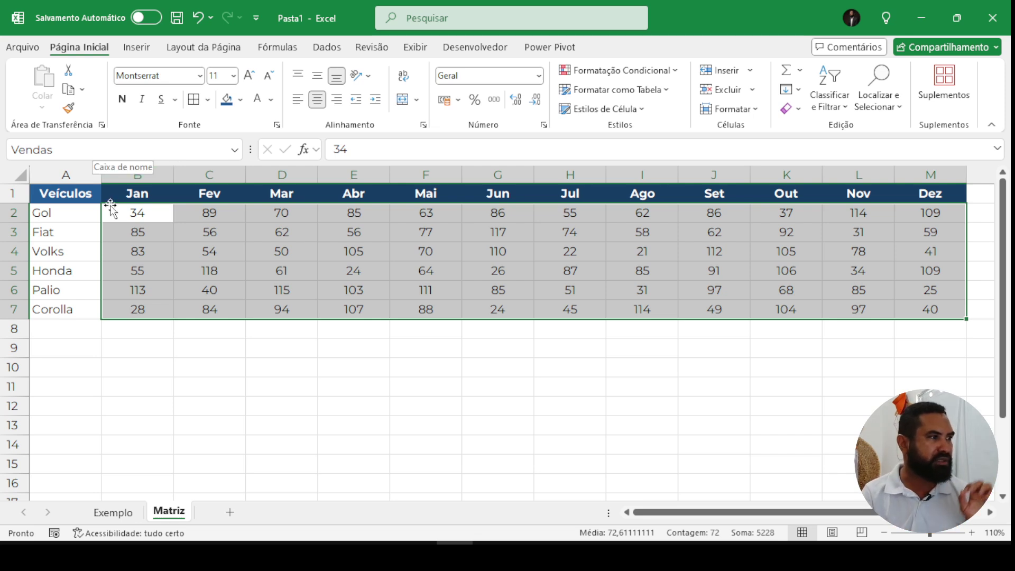
left_click_drag(94, 214, 63, 311)
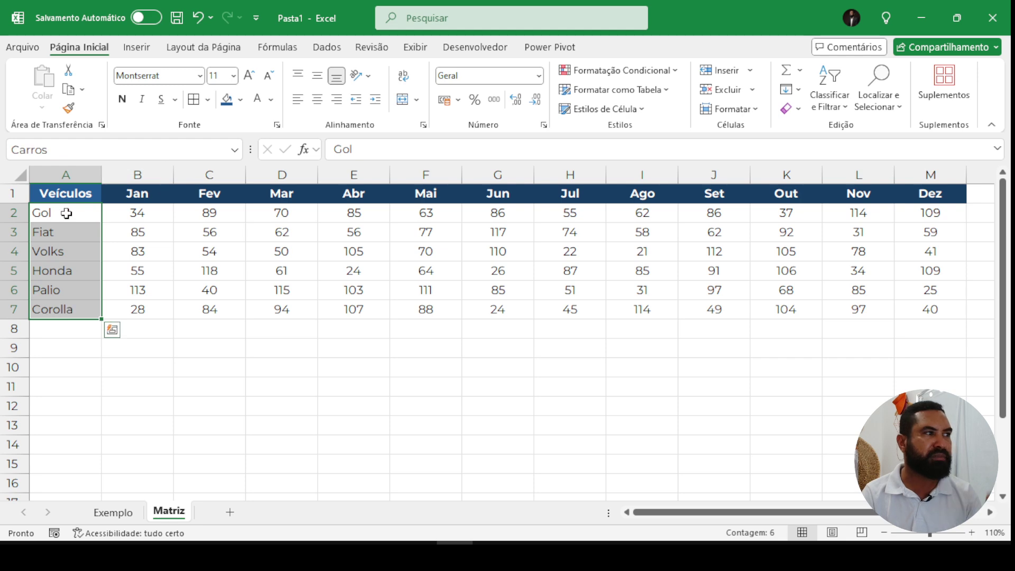
left_click(121, 219)
left_click_drag(120, 220, 905, 308)
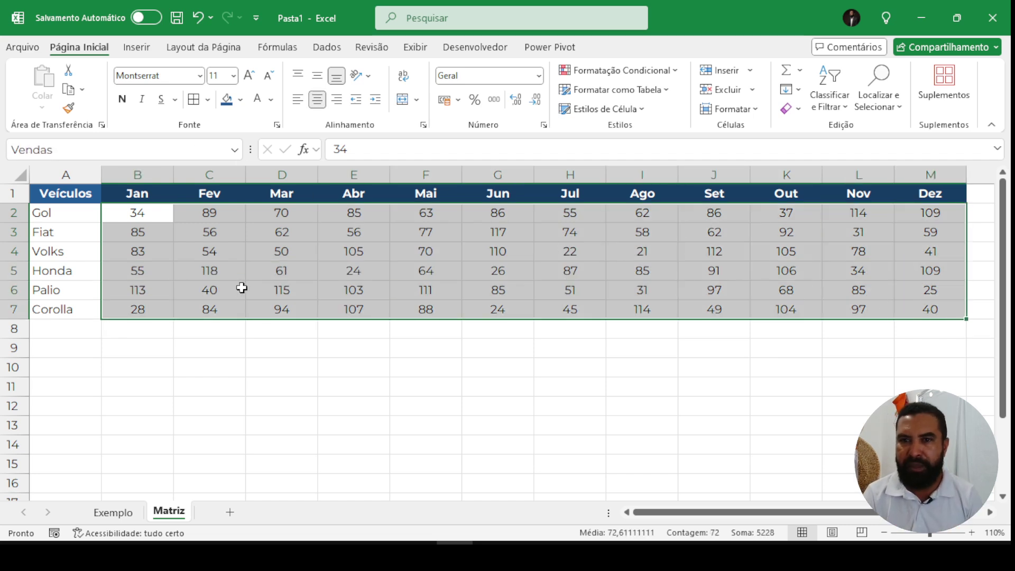
left_click(434, 361)
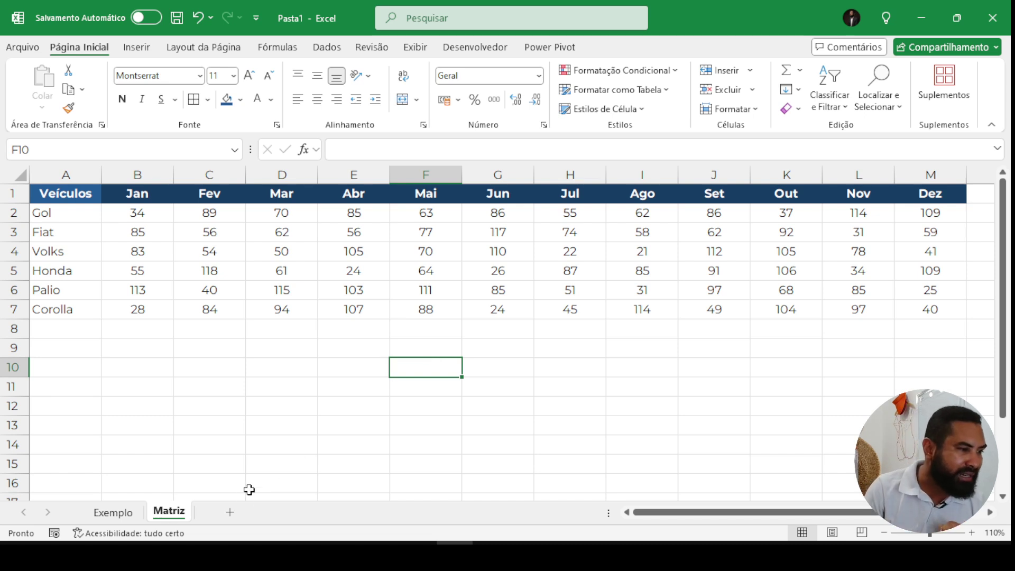
- Add a new worksheet after Matriz and rename it "Dashboard"
left_click(231, 512)
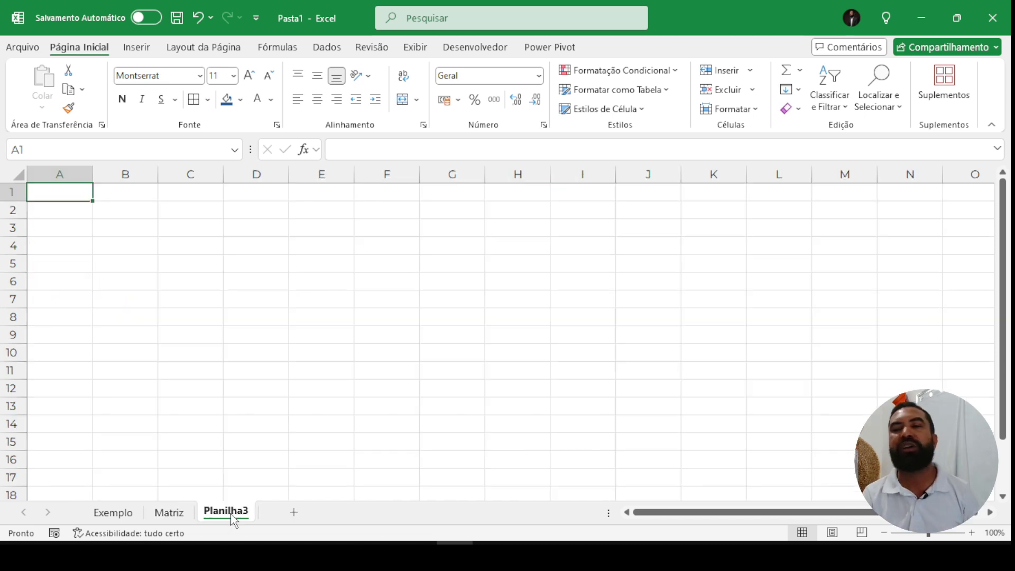
double_click(231, 514)
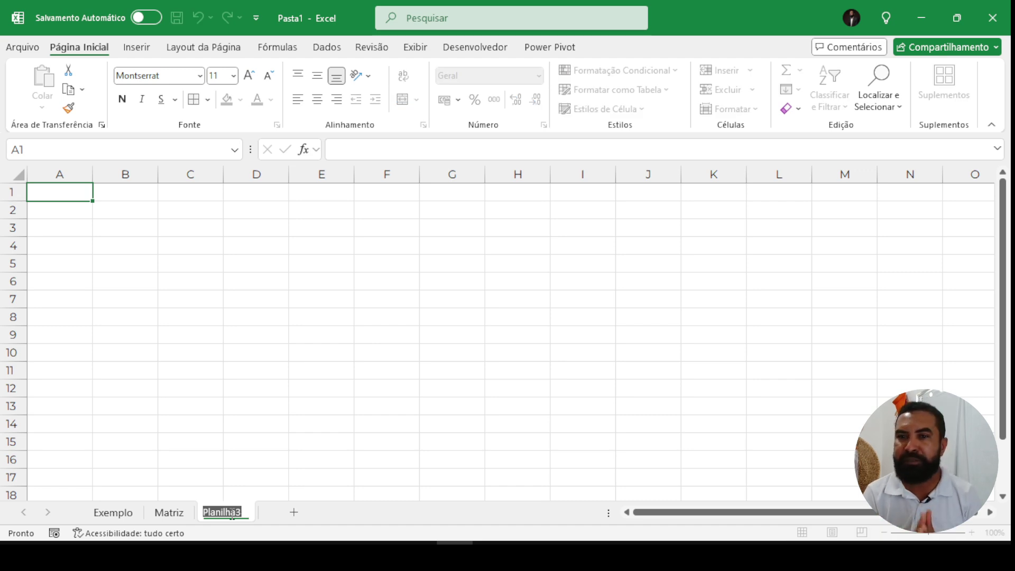
type("Dashb")
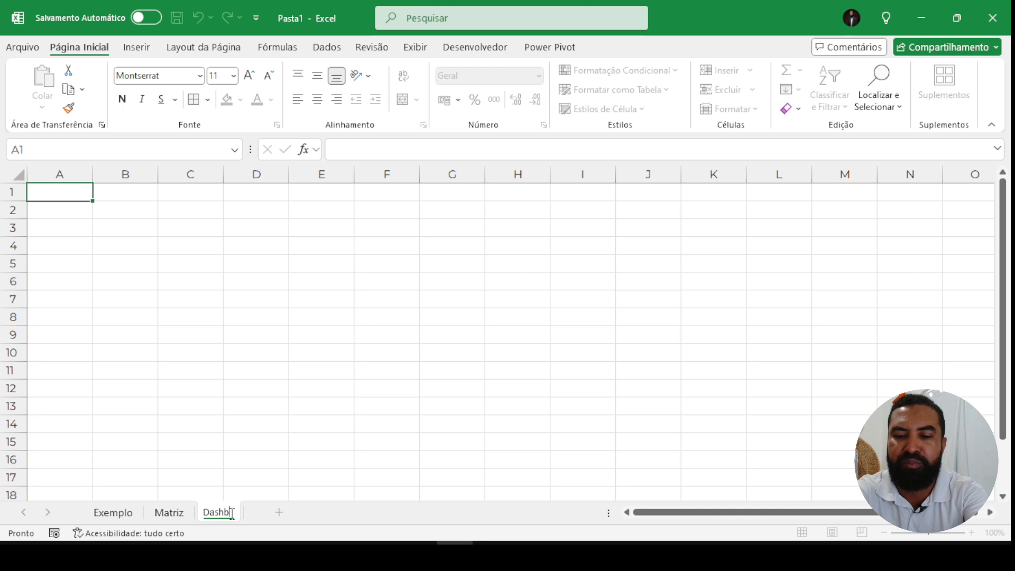
type("oard")
key("Return")
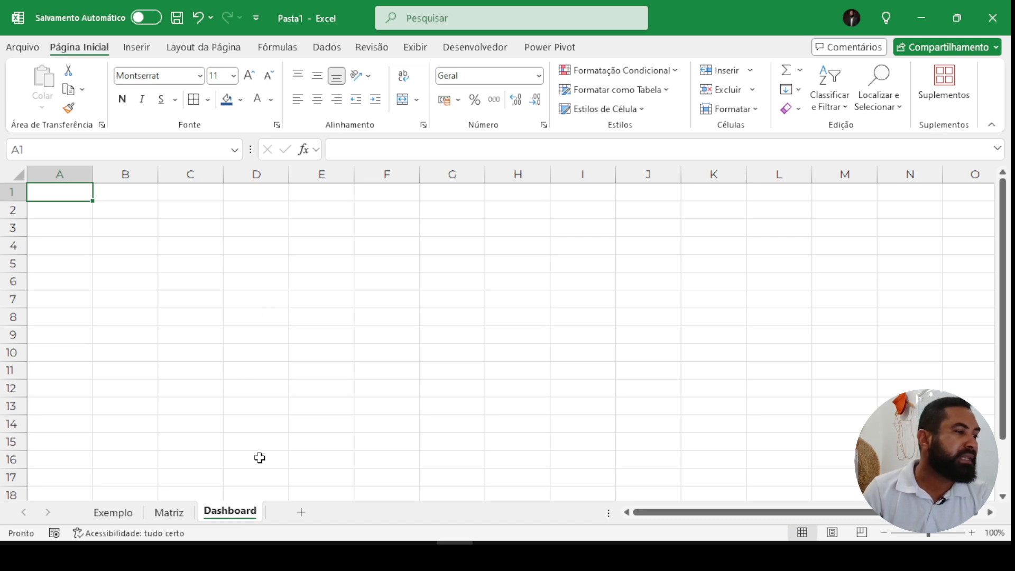
- Narrow column A to a slim margin and widen column B on the Dashboard sheet
scroll(240, 402, "up", 3, "ctrl")
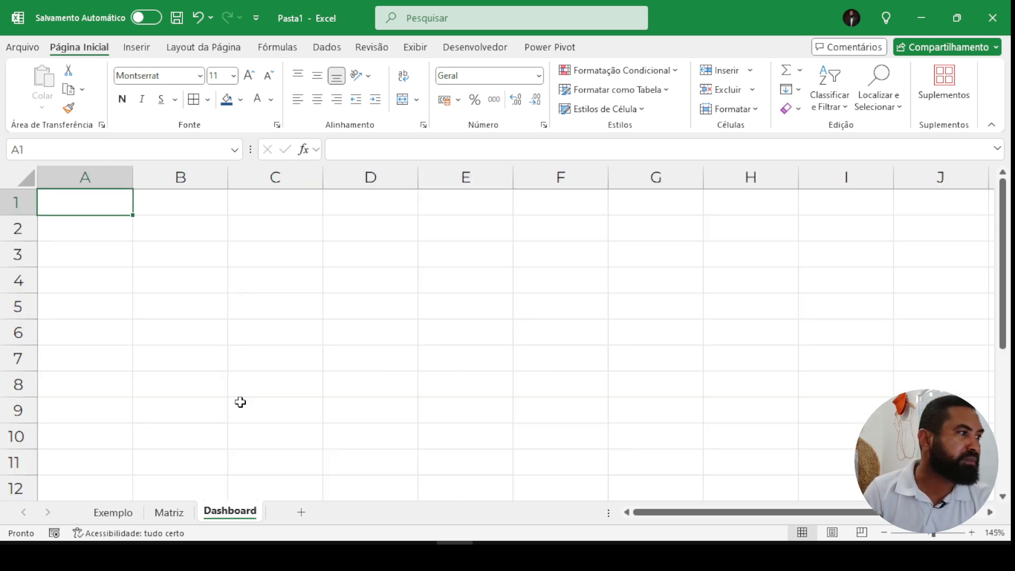
left_click_drag(133, 178, 71, 178)
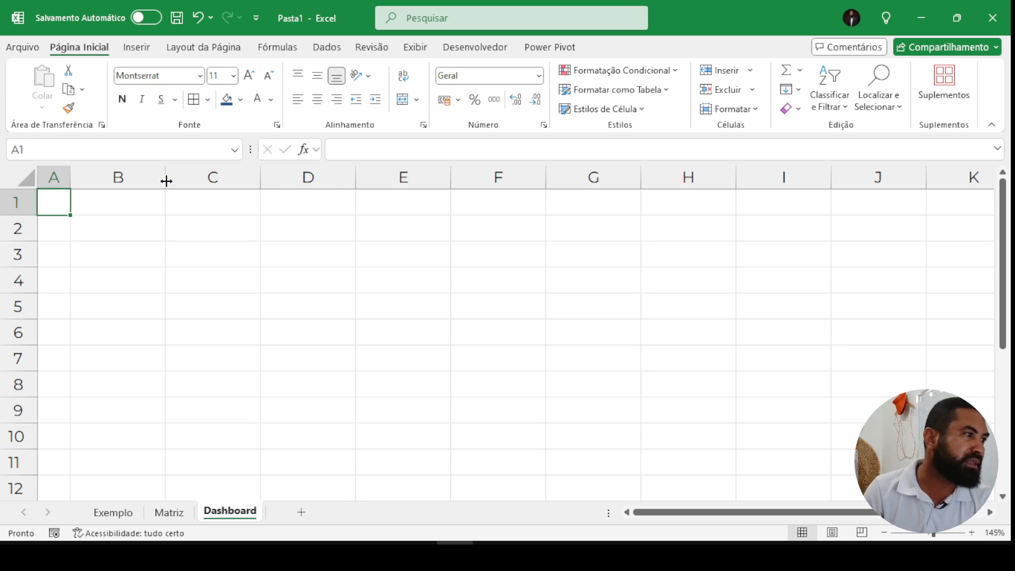
left_click_drag(165, 178, 300, 180)
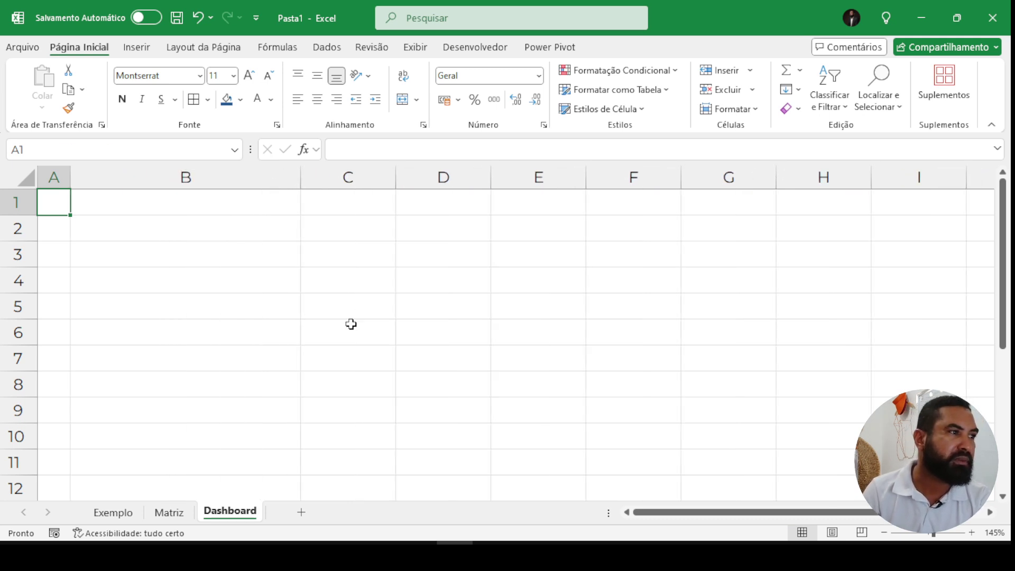
- Enter the label "Selecione um Veículo:" in cell B2 of the Dashboard sheet
left_click(265, 229)
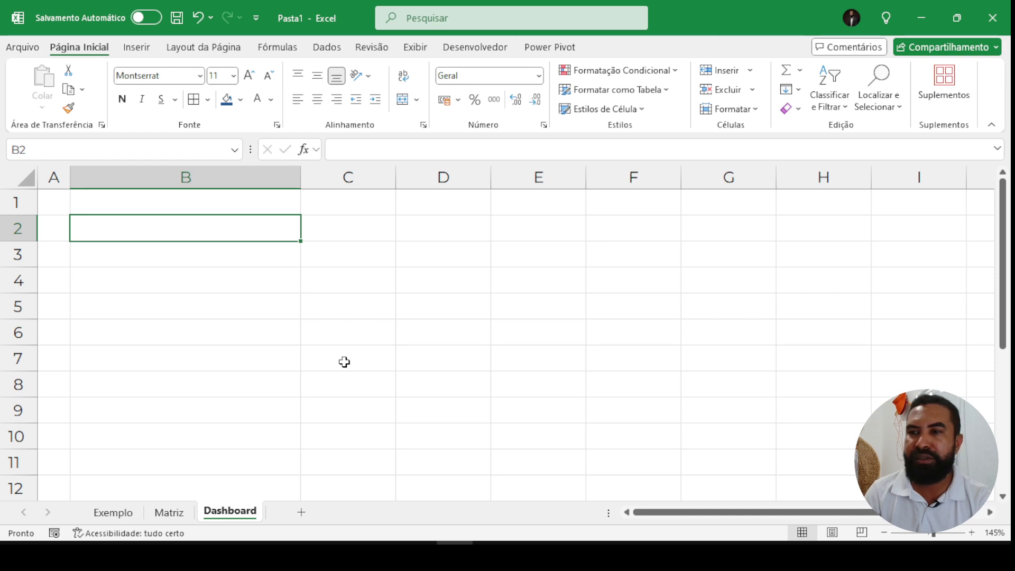
type("S")
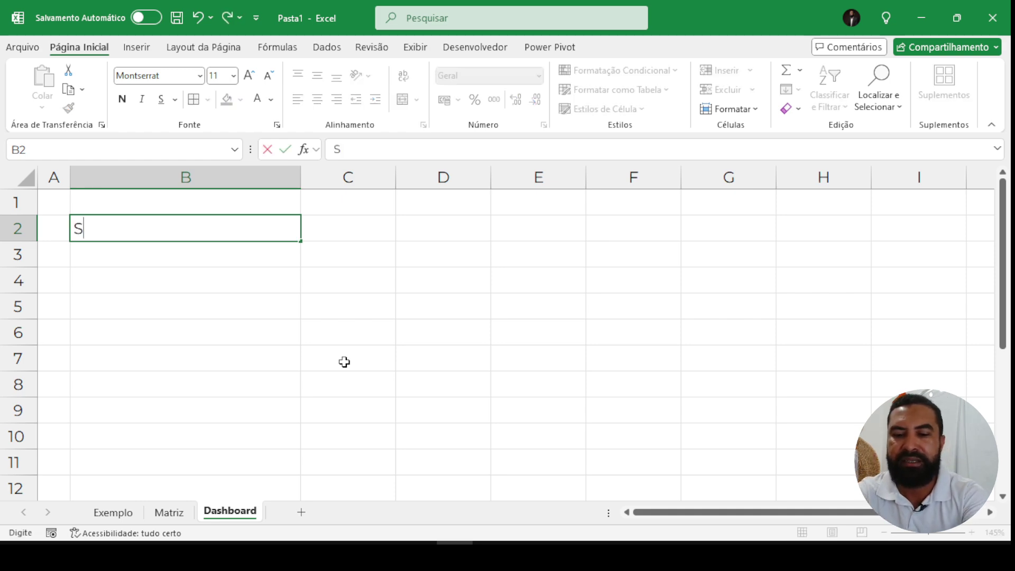
type("elec")
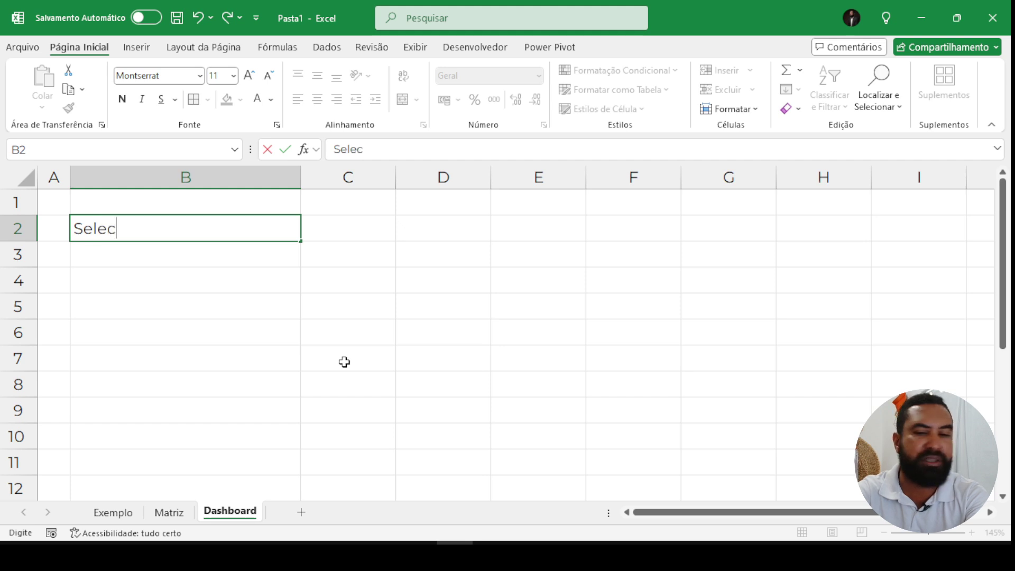
type("ione um ")
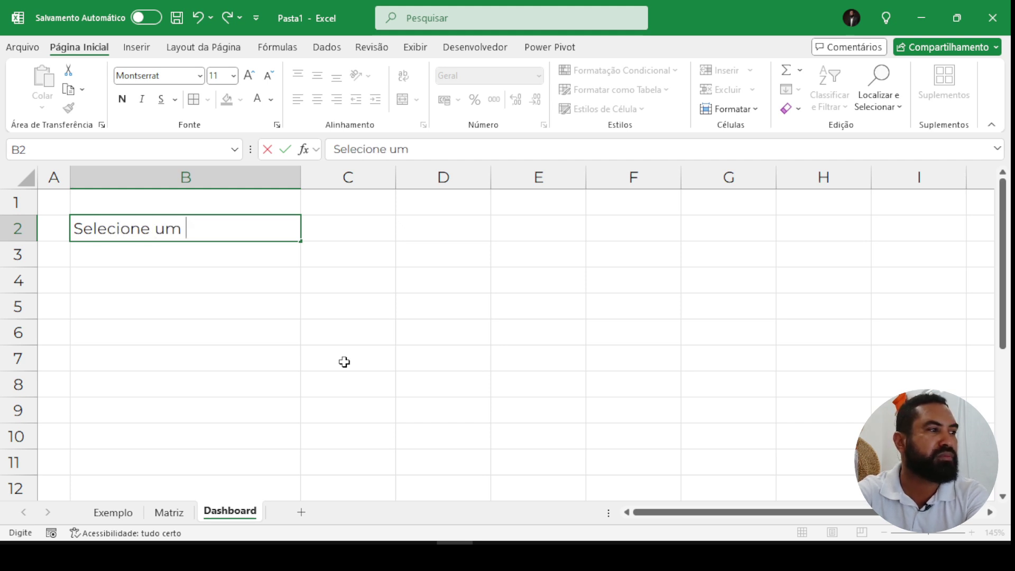
type("Veículo:")
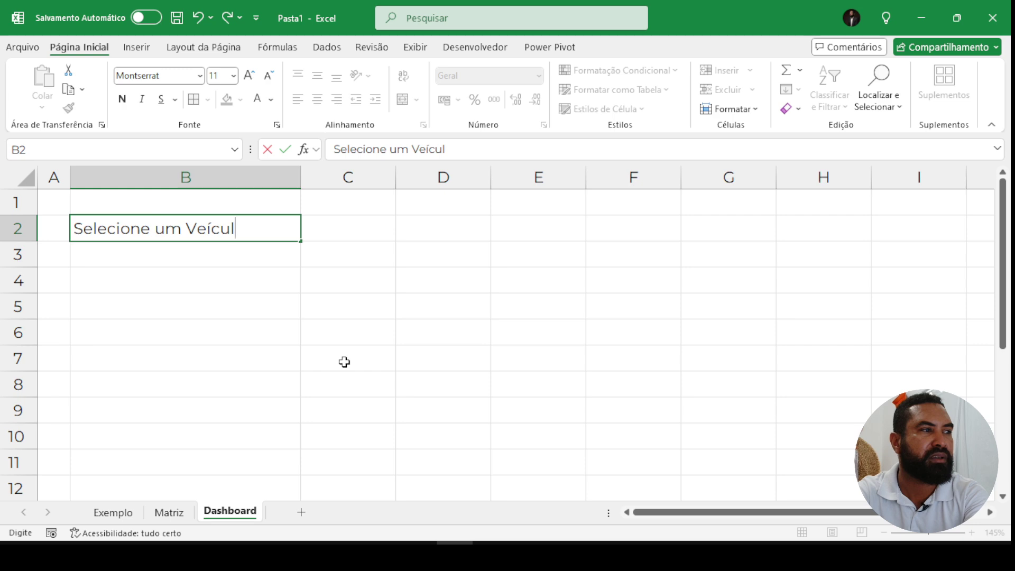
key("Return")
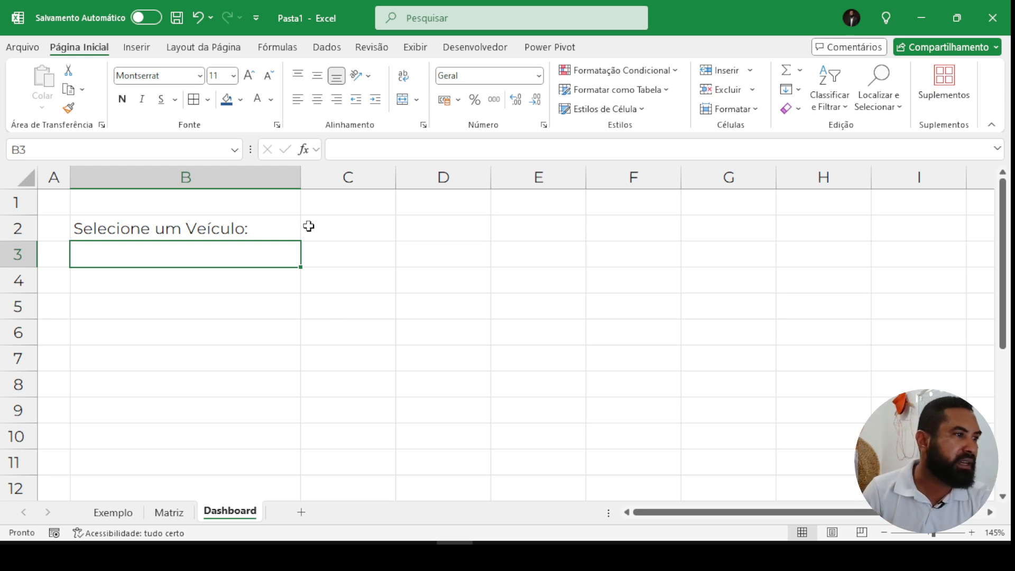
- Reduce column B to about the width of the B2 label and make that label bold
left_click_drag(300, 176, 257, 176)
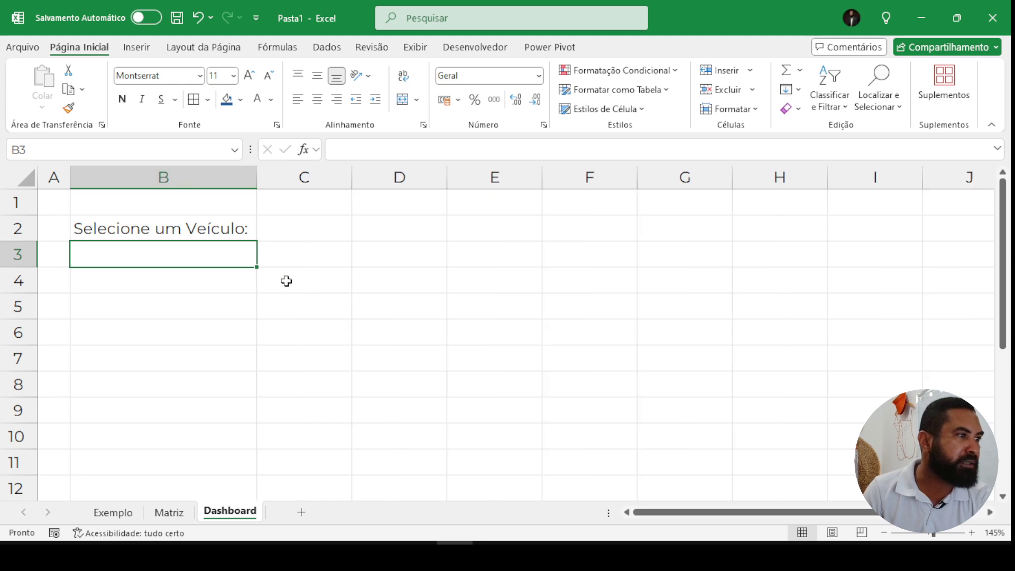
left_click(233, 228)
key("ctrl+n")
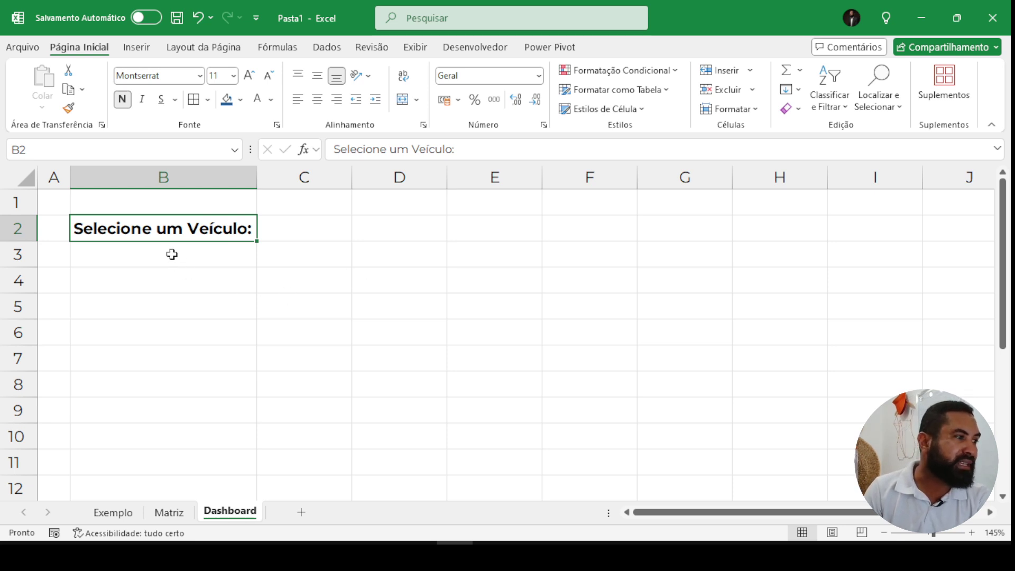
- Enter the heading "Nome do Veículo" in cell B5
left_click_drag(170, 254, 163, 288)
left_click(157, 281)
left_click(159, 306)
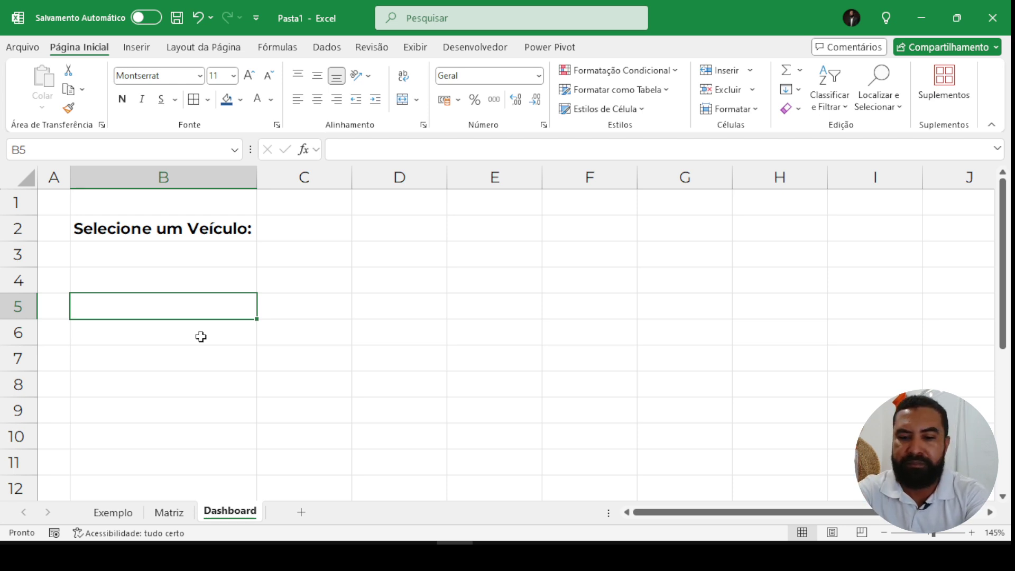
type("Nome do V")
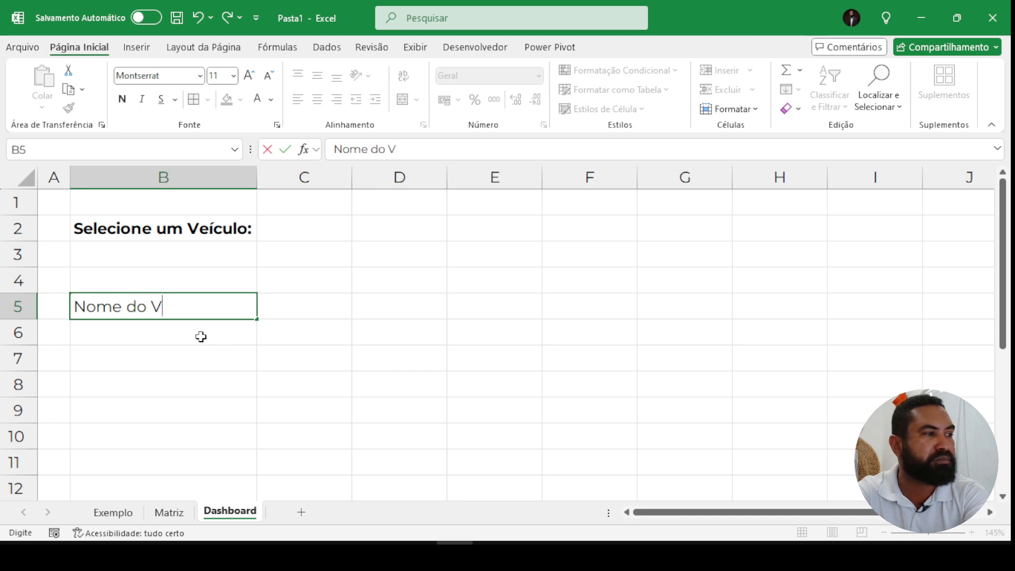
type("eículo")
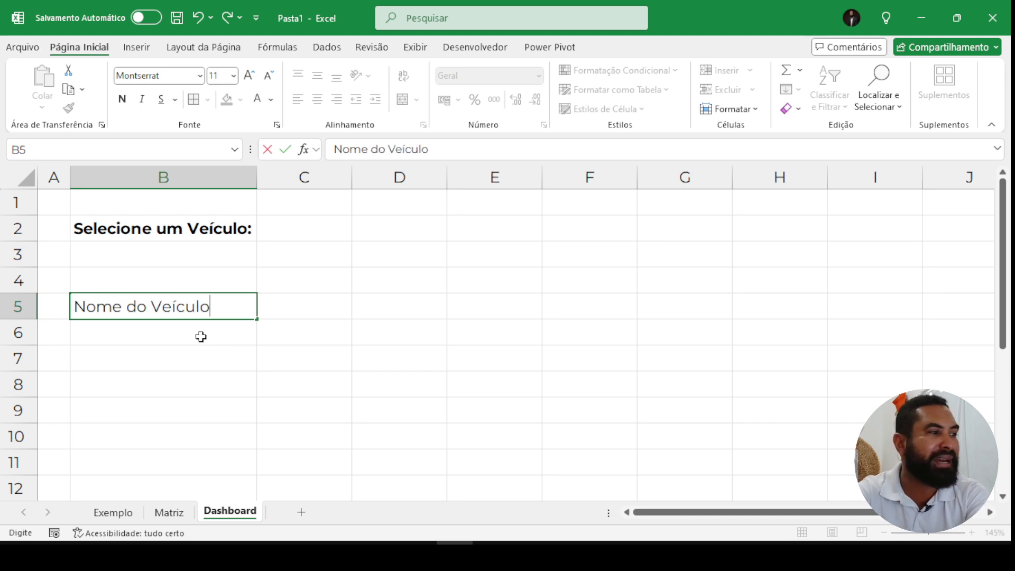
key("Return")
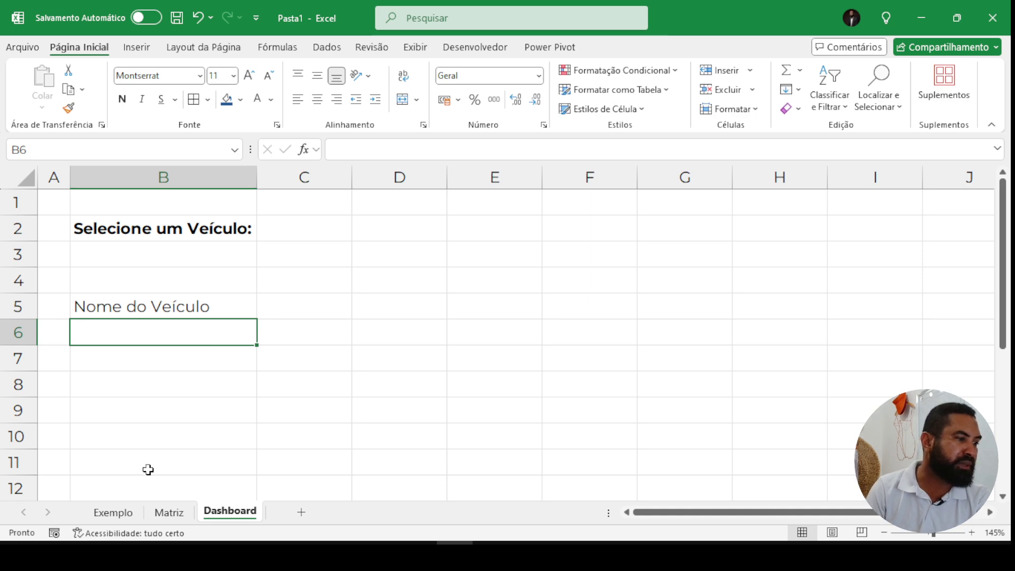
- Copy the month headers B1:M1 from the Matriz sheet and paste them on Dashboard starting at C5
left_click(178, 514)
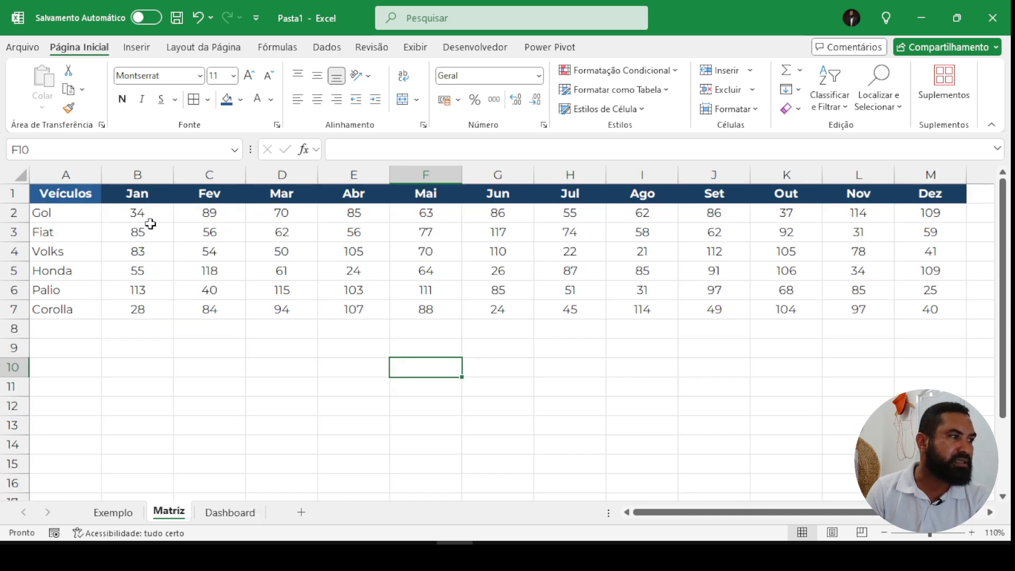
left_click_drag(150, 195, 920, 195)
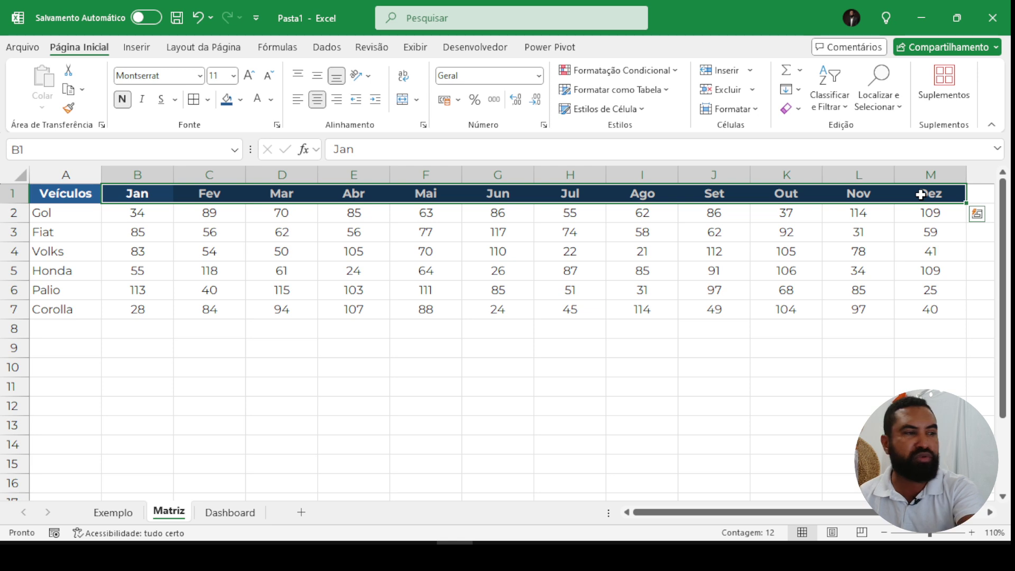
key("ctrl+c")
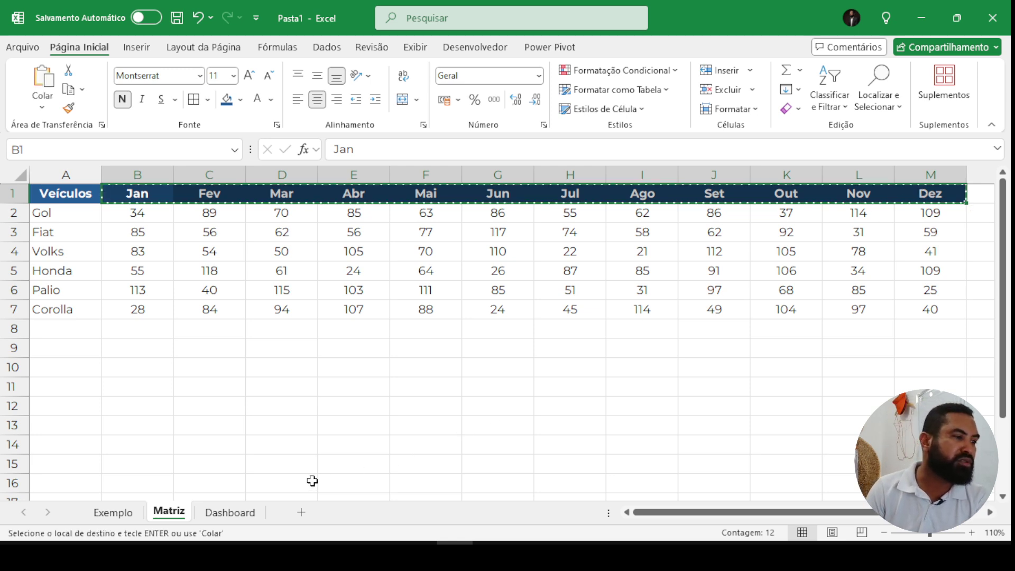
left_click(256, 514)
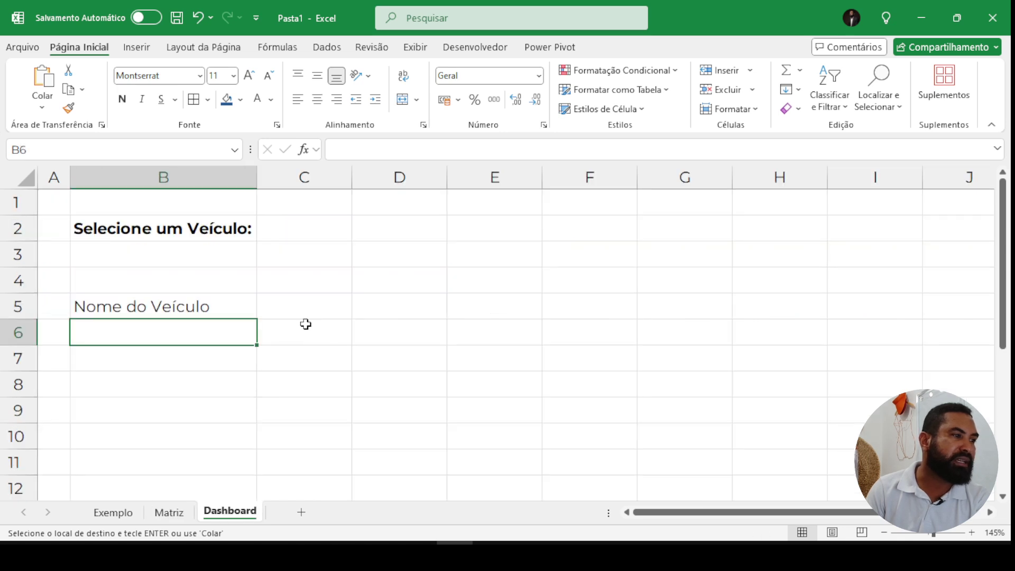
left_click(295, 312)
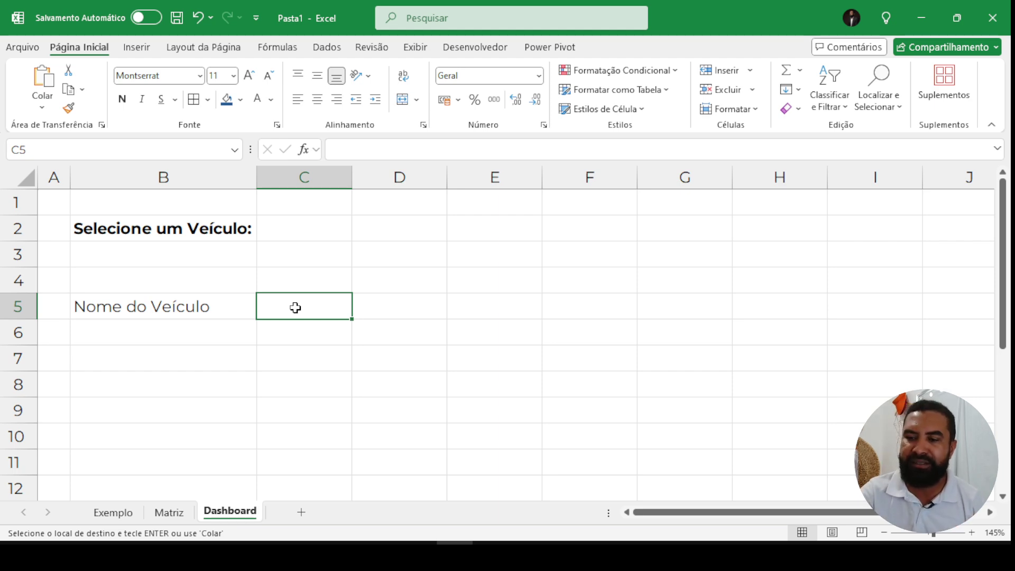
key("Return")
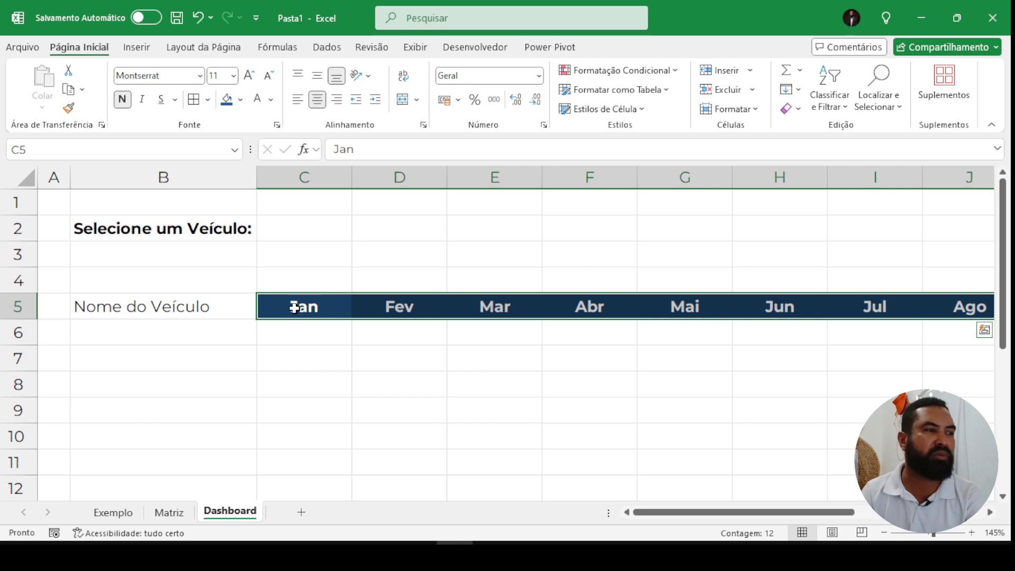
scroll(301, 307, "down", 3)
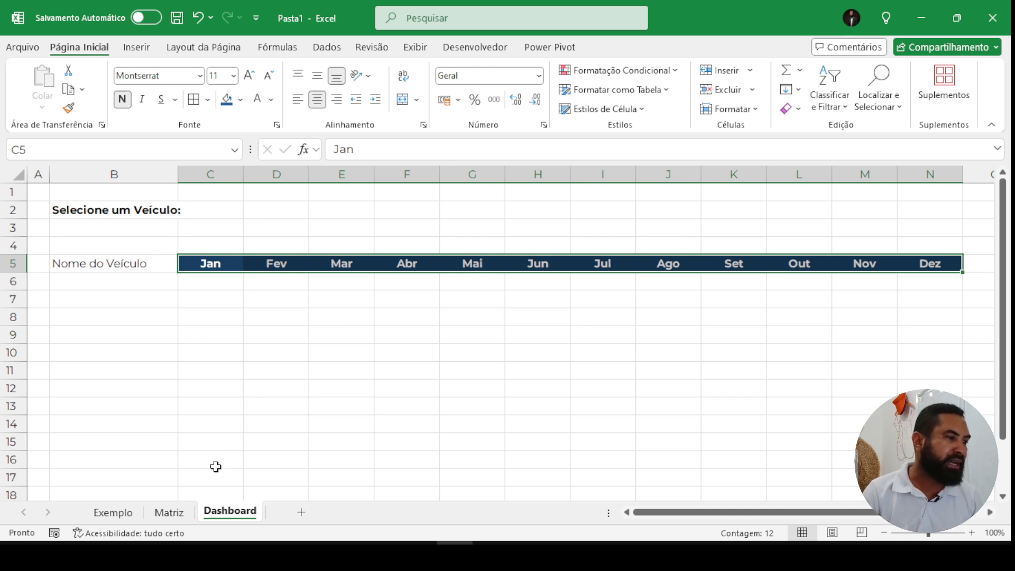
- Copy the formatting of the Veículos header in A1 on the Matriz sheet onto the Nome do Veículo heading in Dashboard cell B5
left_click(183, 510)
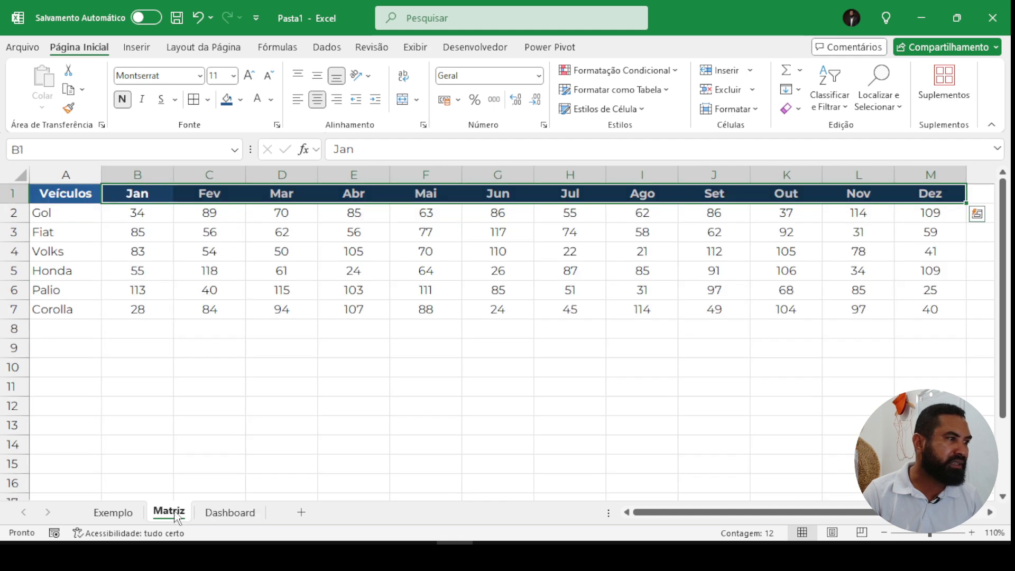
left_click(65, 195)
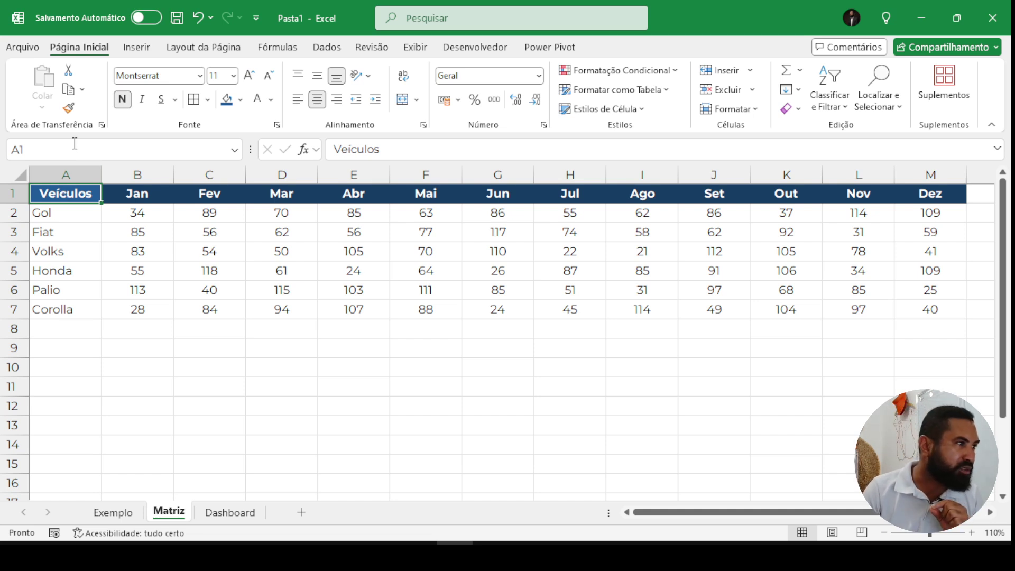
left_click(69, 109)
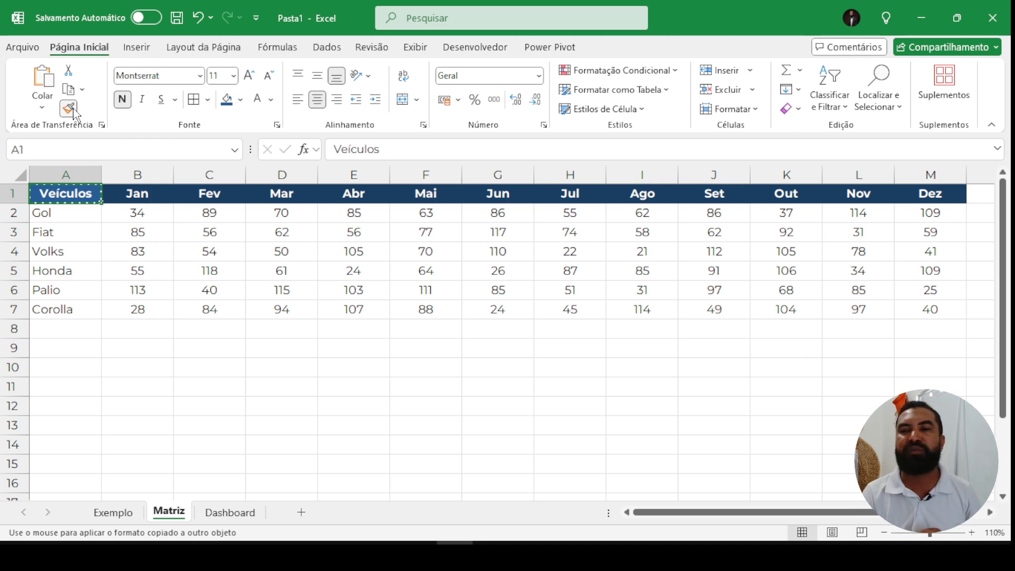
left_click(227, 512)
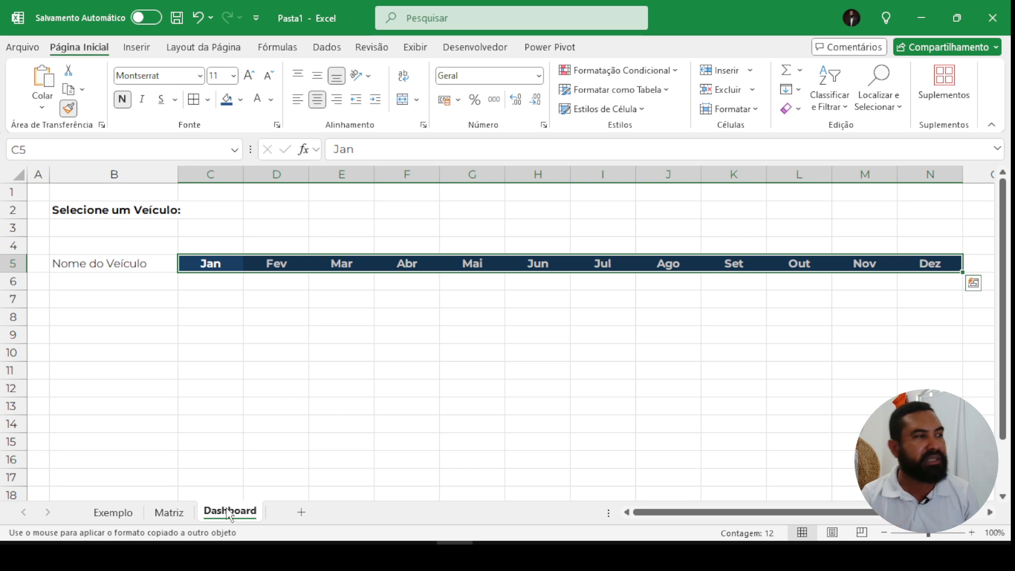
left_click(132, 262)
left_click(266, 336)
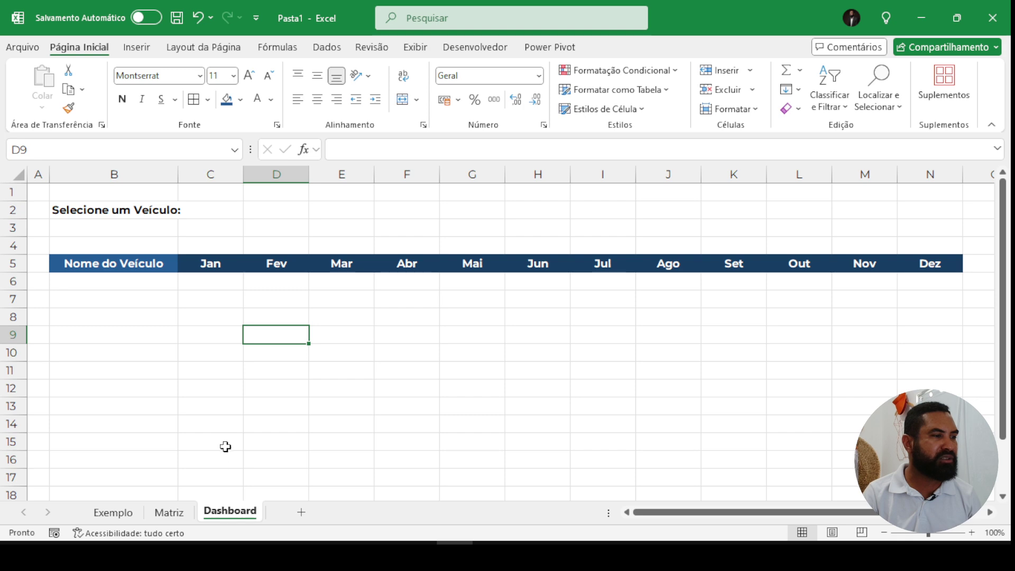
- Examine the Carros range, the Vendas range and the monthly values of Gol on the Matriz sheet against the Dashboard layout
left_click(182, 516)
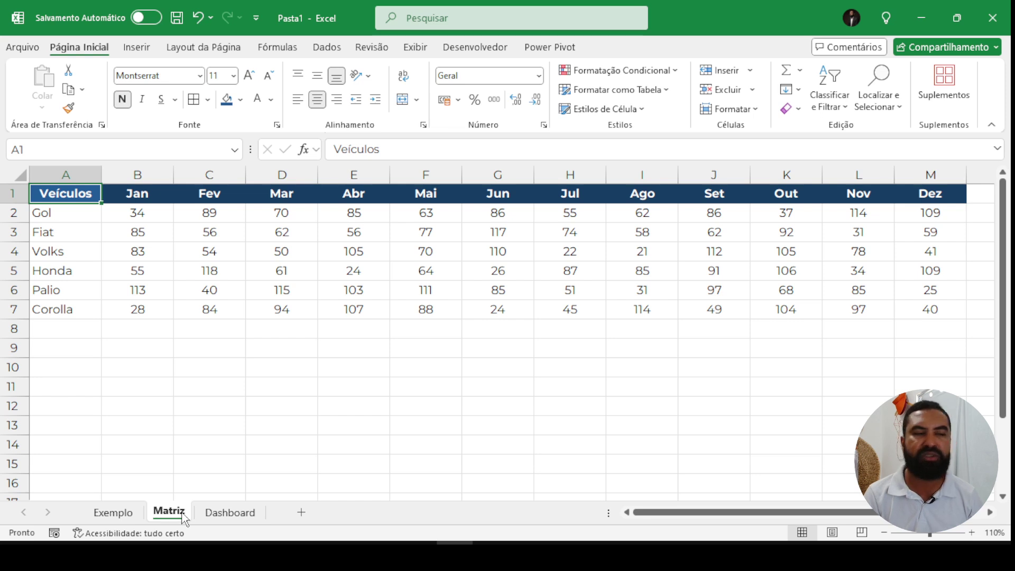
left_click(51, 214)
left_click_drag(51, 214, 51, 312)
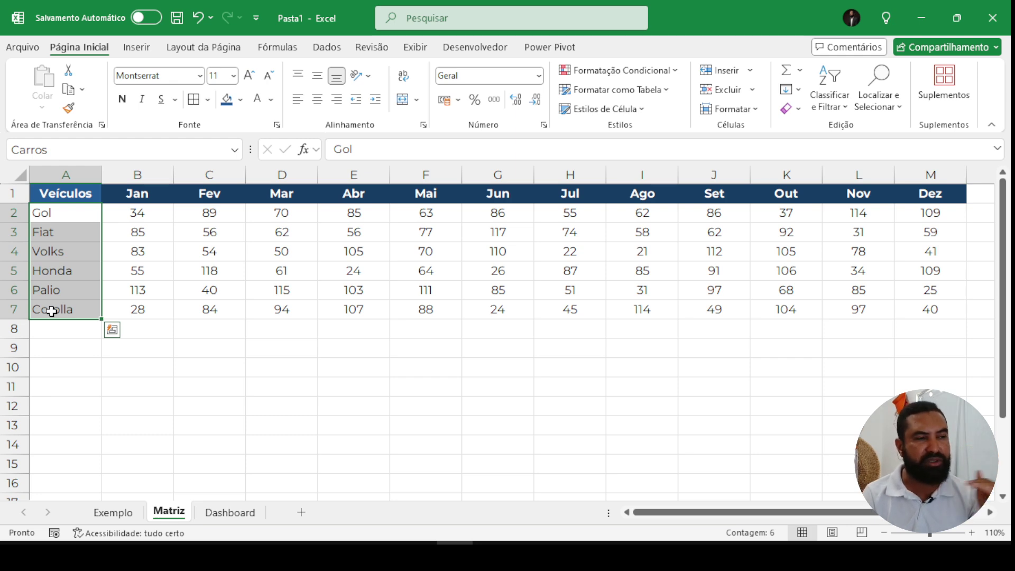
left_click_drag(139, 216, 904, 310)
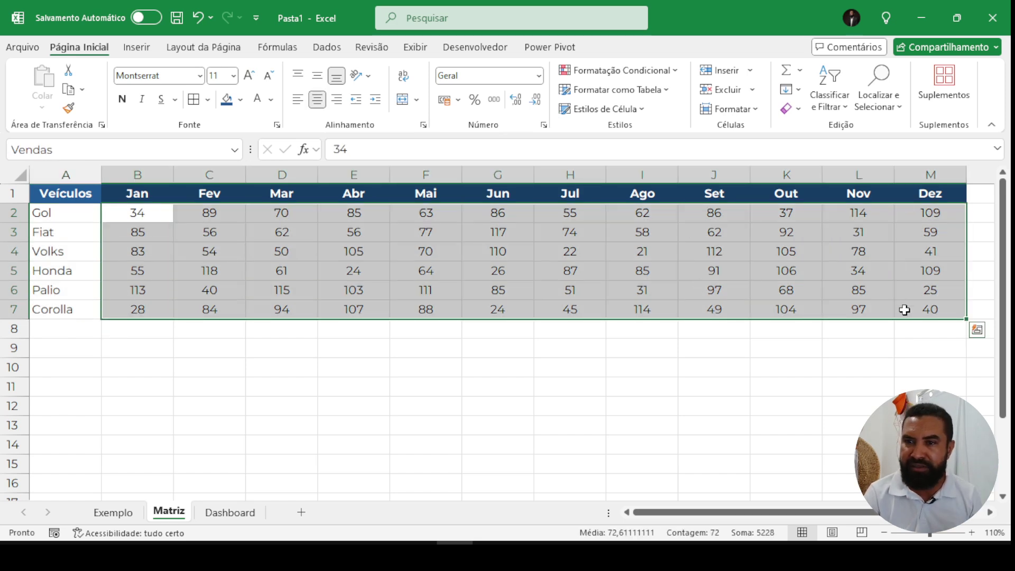
left_click(76, 217)
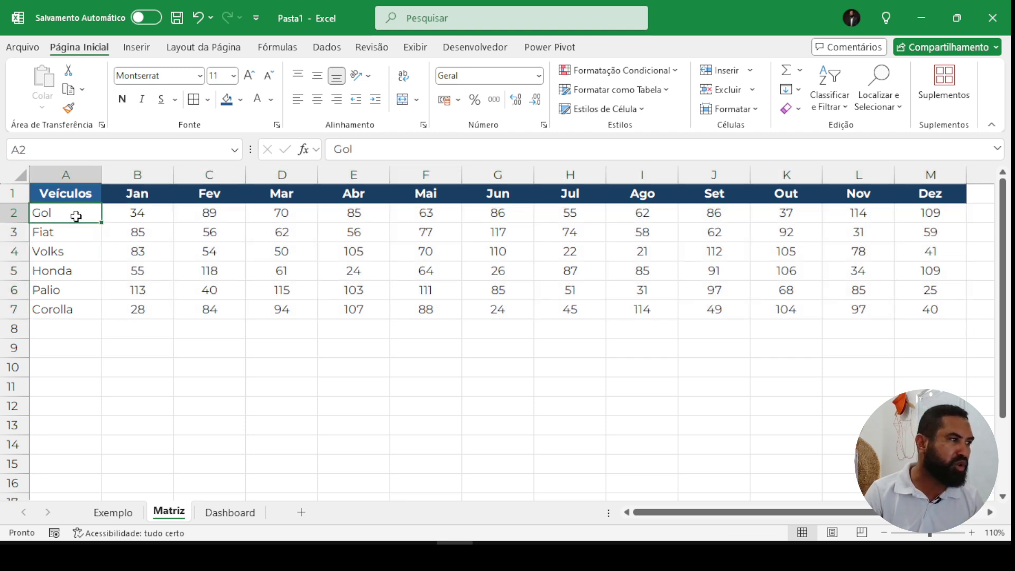
left_click(129, 214)
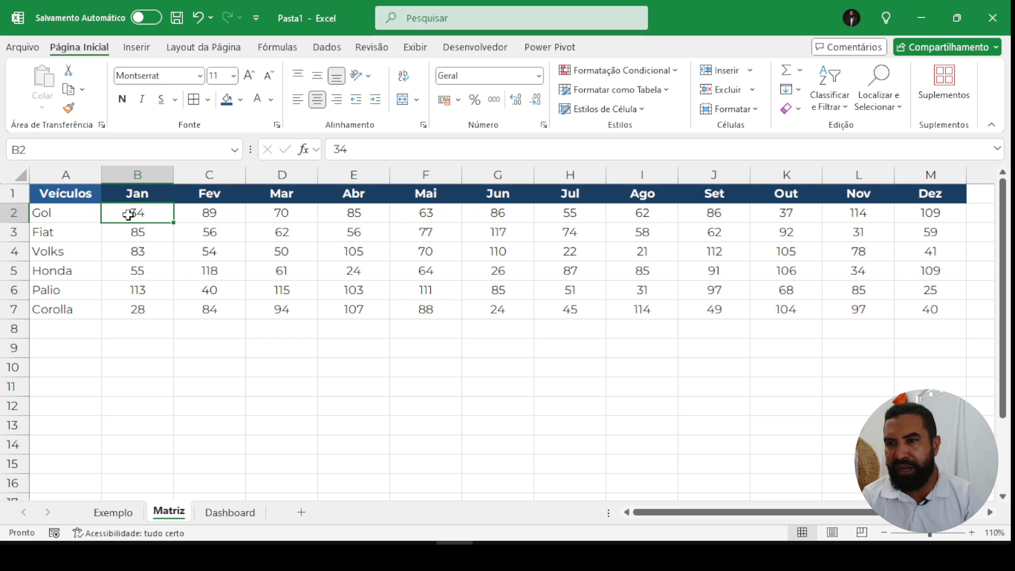
left_click(210, 213)
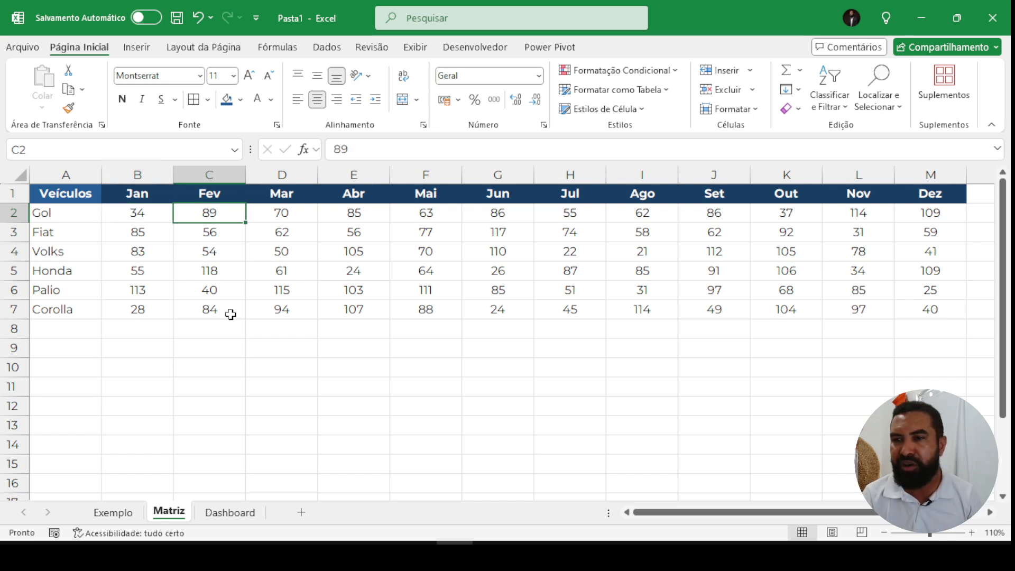
left_click(297, 194)
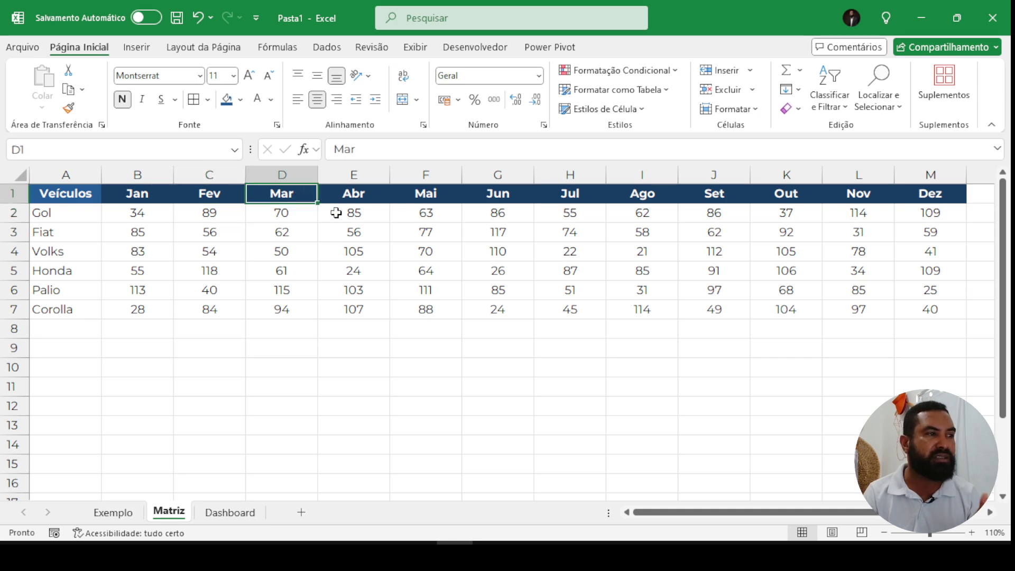
left_click(365, 217)
left_click(423, 216)
left_click(475, 217)
left_click(558, 227)
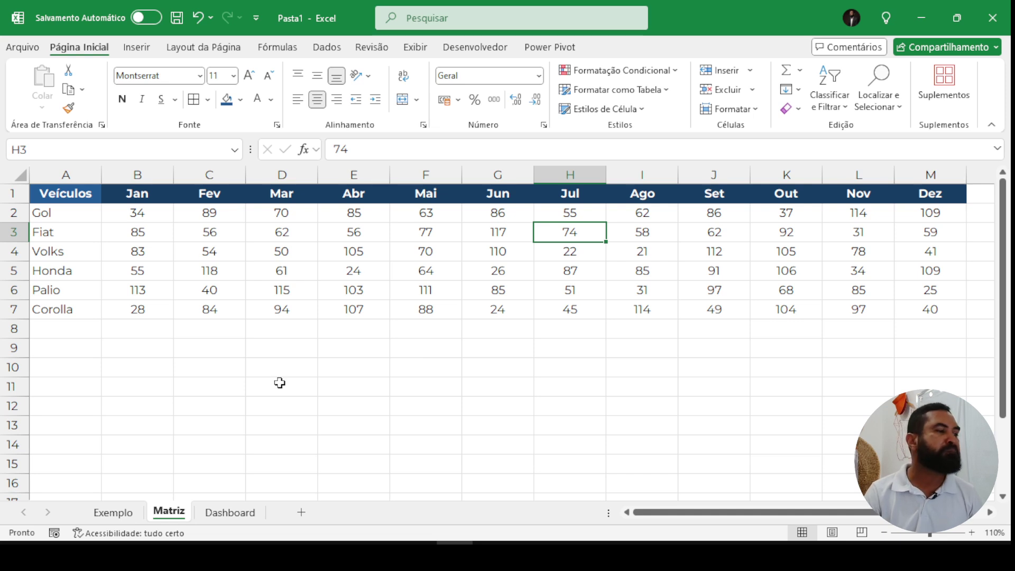
left_click(236, 516)
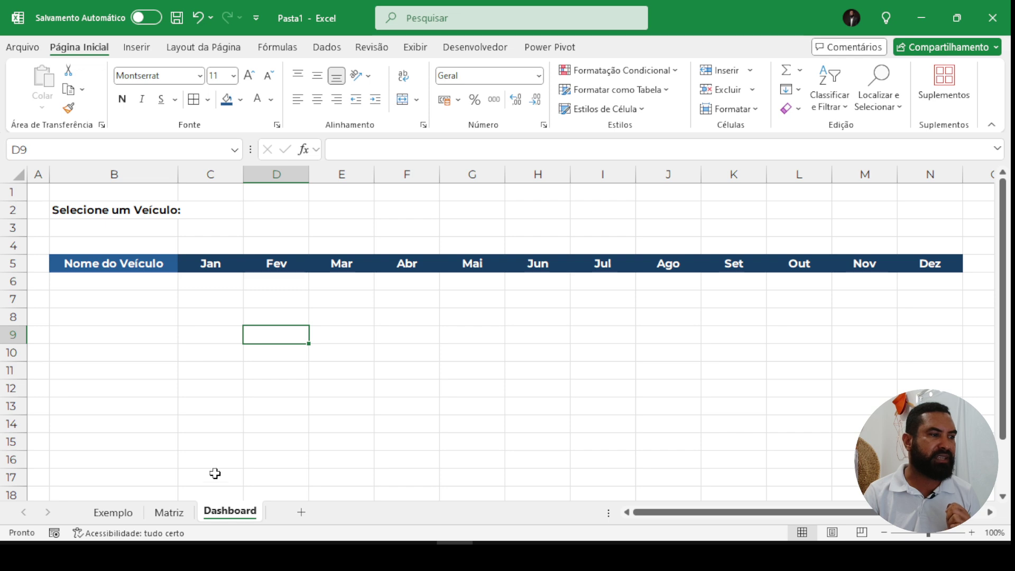
left_click(169, 512)
left_click_drag(140, 212, 899, 306)
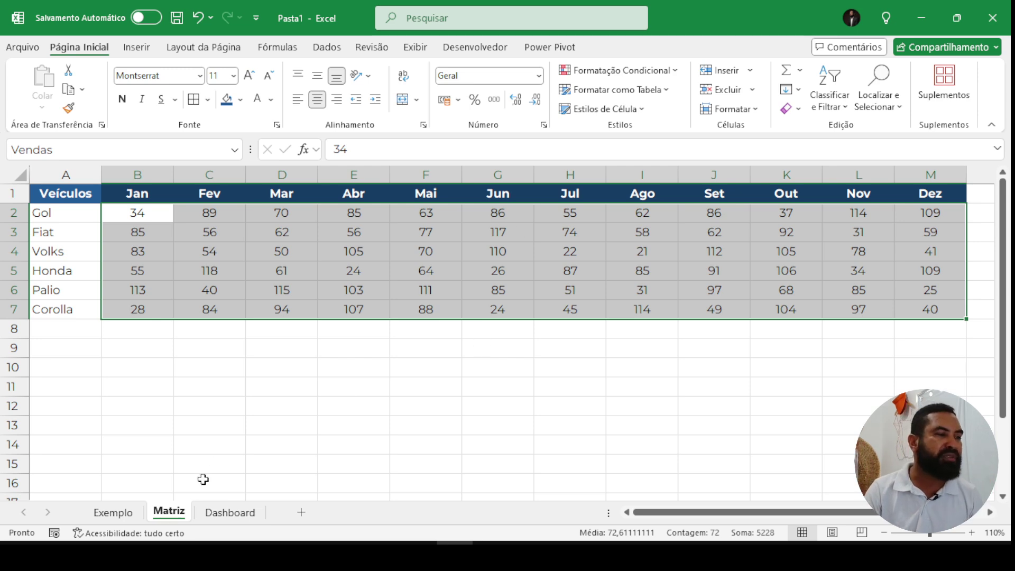
left_click(211, 513)
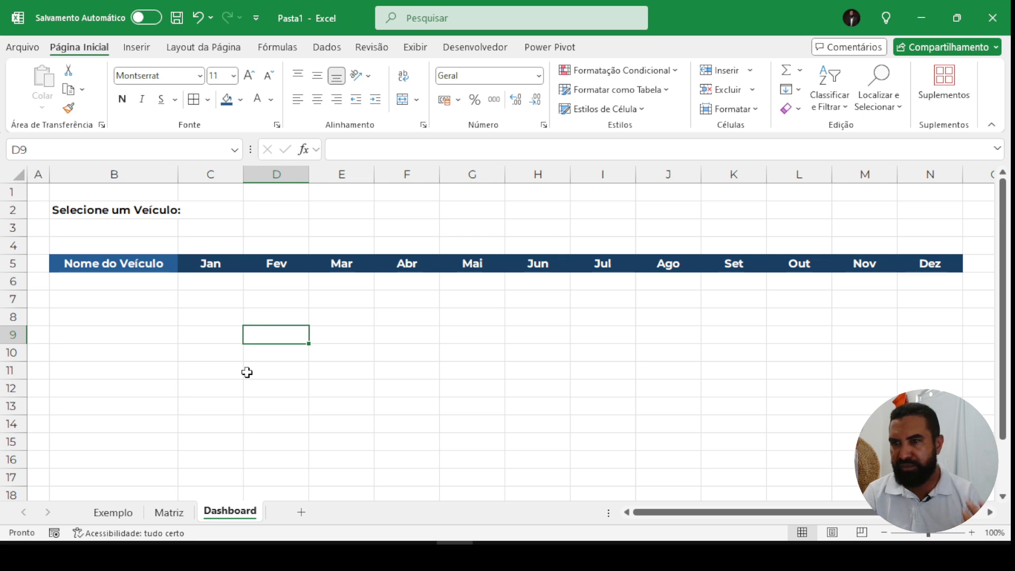
- Enter the numbers 1 and 2 in Dashboard cells C4 and D4, above the Jan and Fev headers
left_click(231, 251)
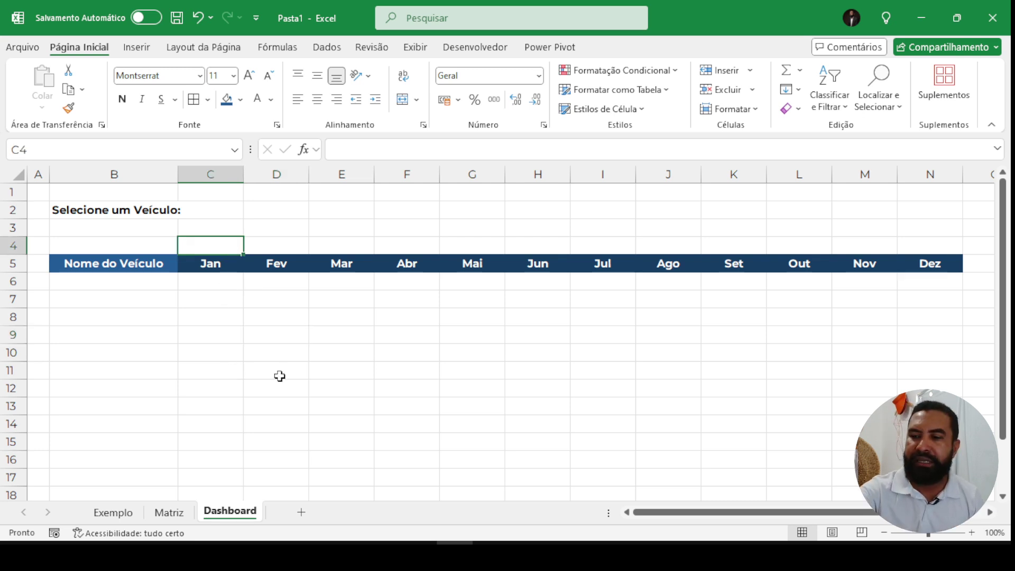
type("1")
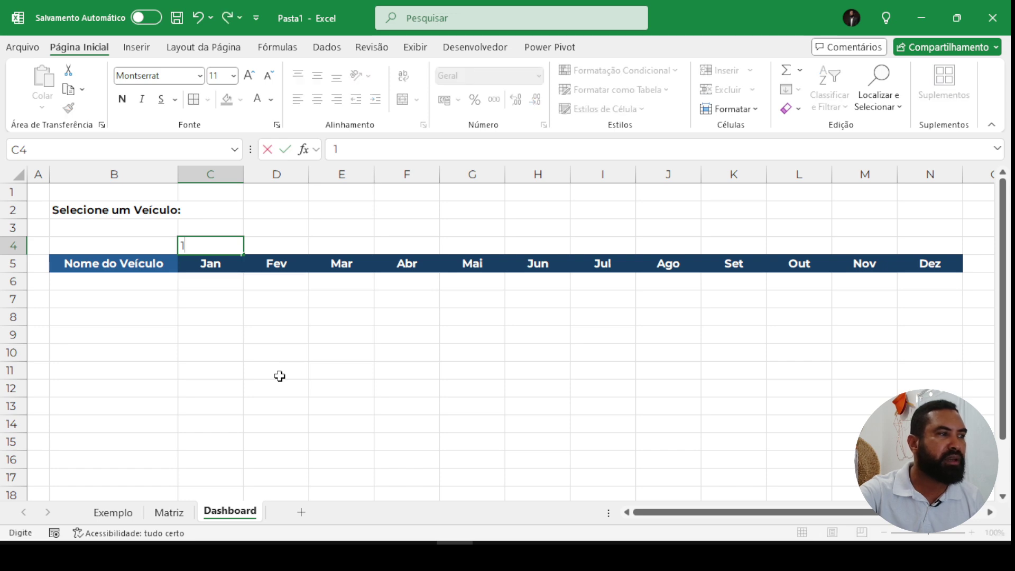
key("Return")
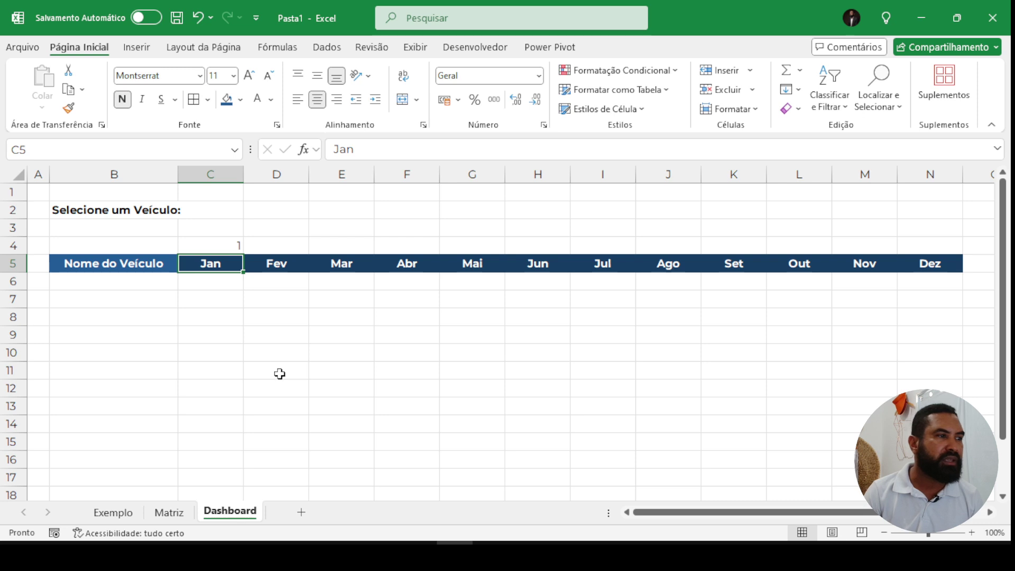
left_click(275, 246)
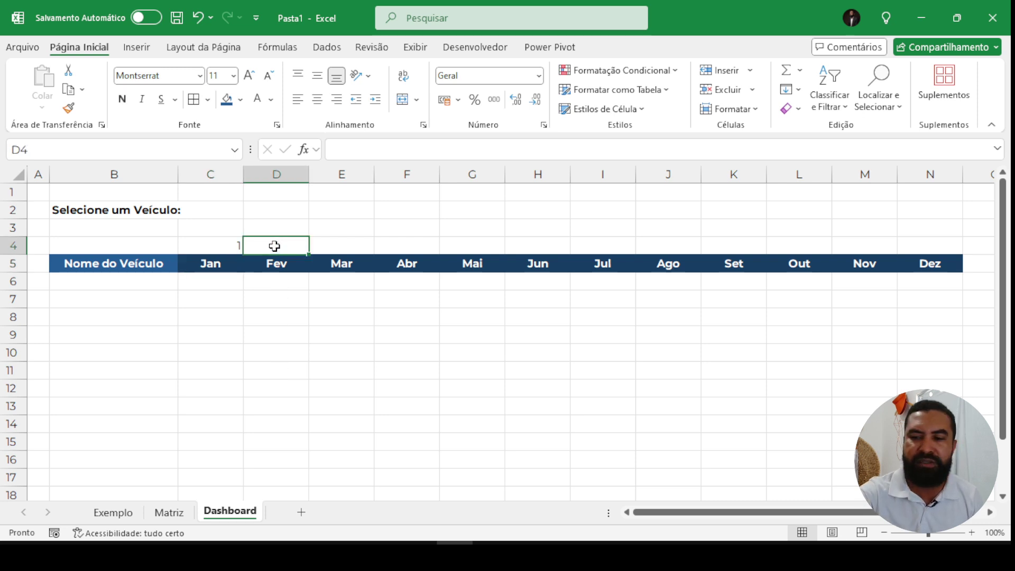
type("2")
key("Return")
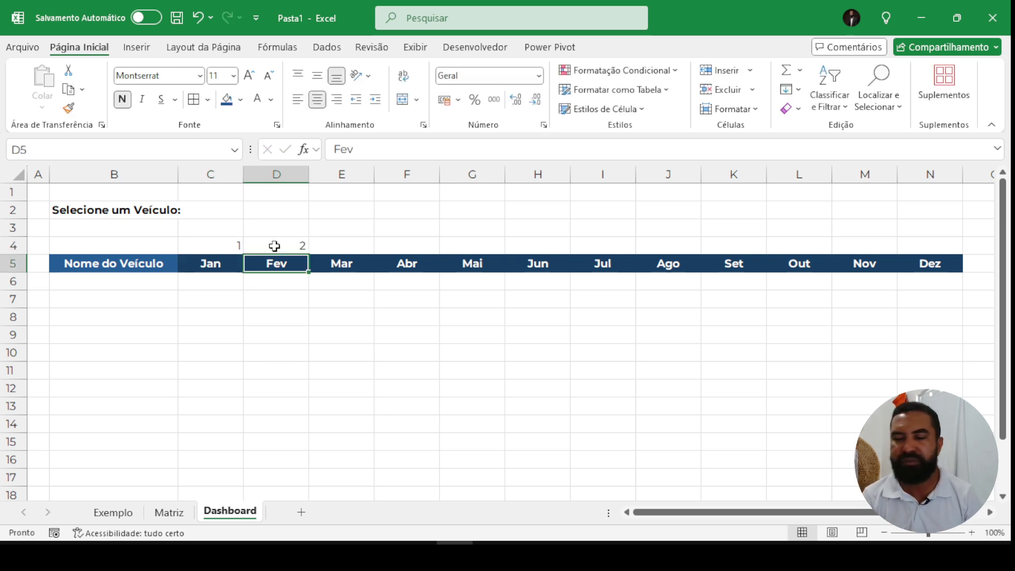
- Centre the numbers in C4:D4 and extend the series to 12 in N4, above the Dez header
left_click_drag(218, 244, 288, 240)
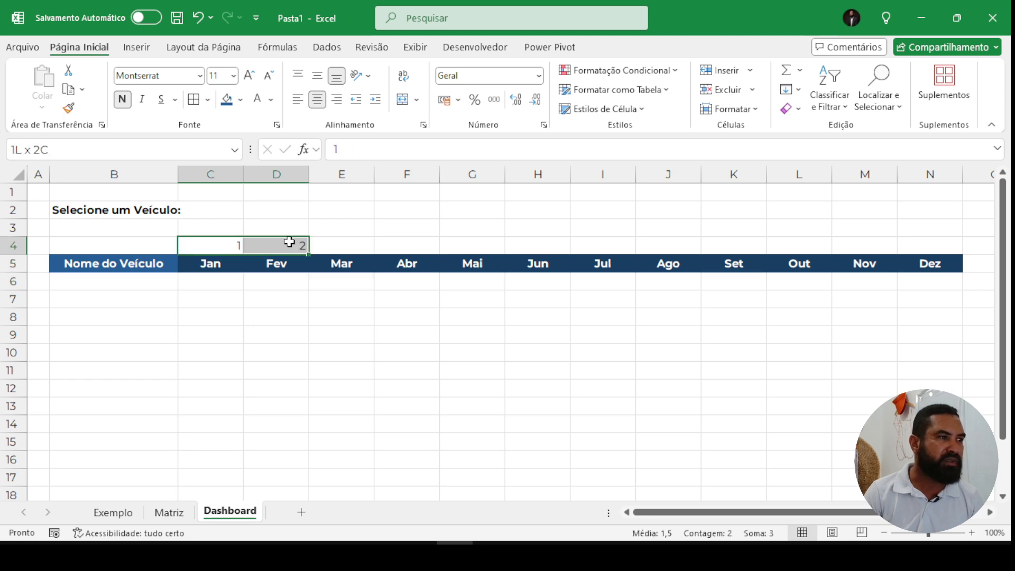
left_click(316, 100)
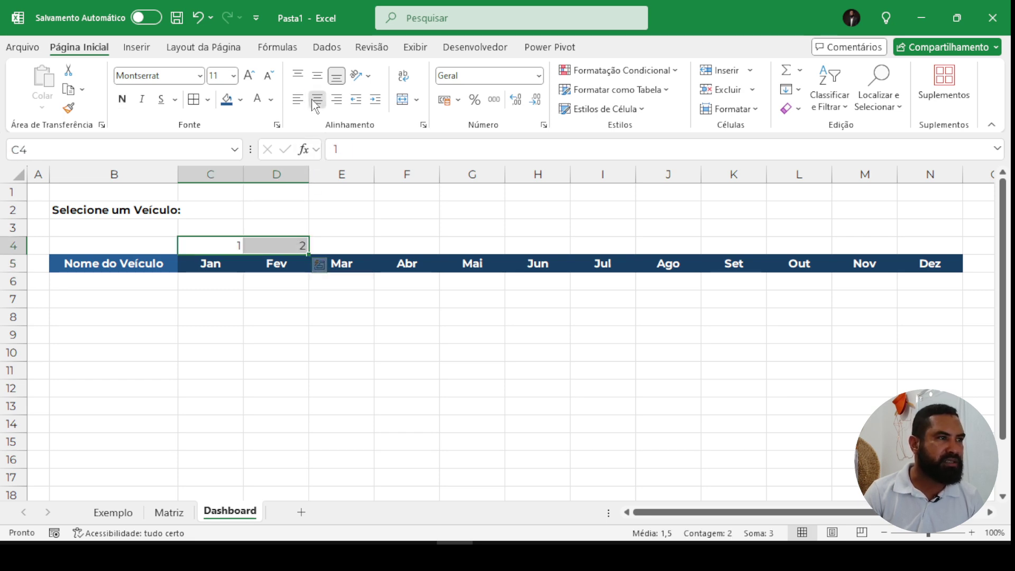
left_click_drag(308, 255, 931, 242)
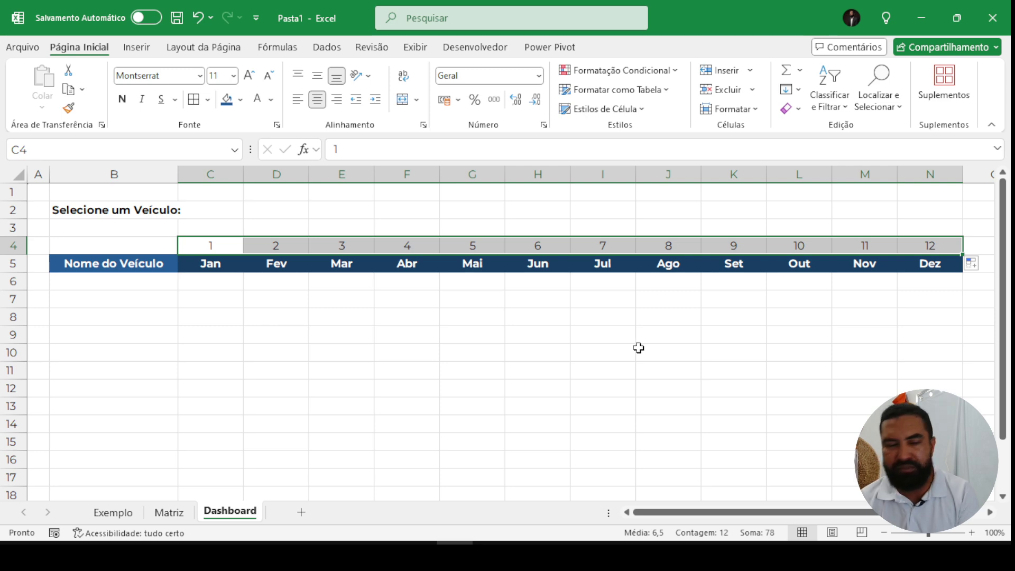
left_click(436, 341)
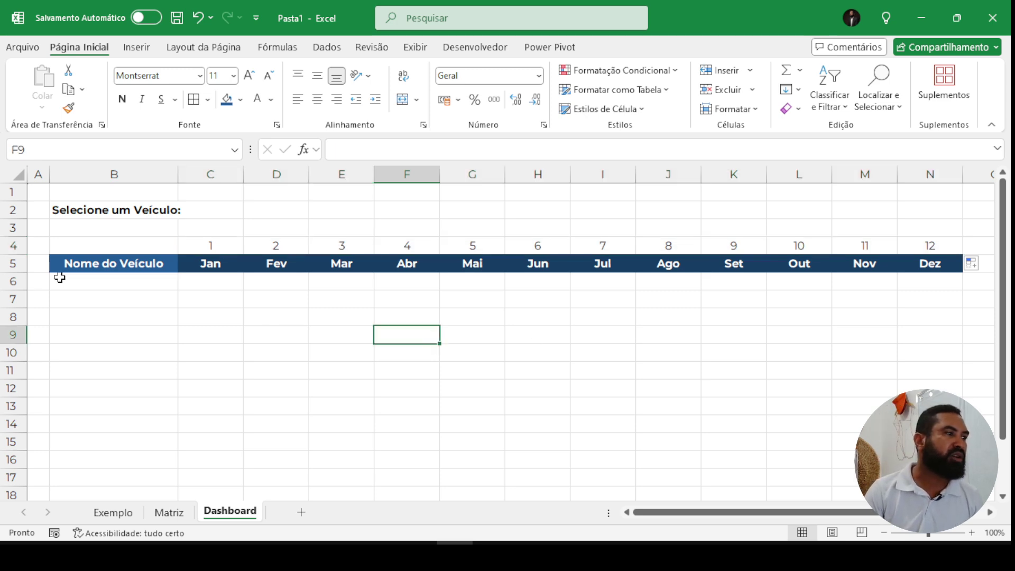
- Autofit the width of column B to the "Selecione um Veículo:" label
left_click(162, 284)
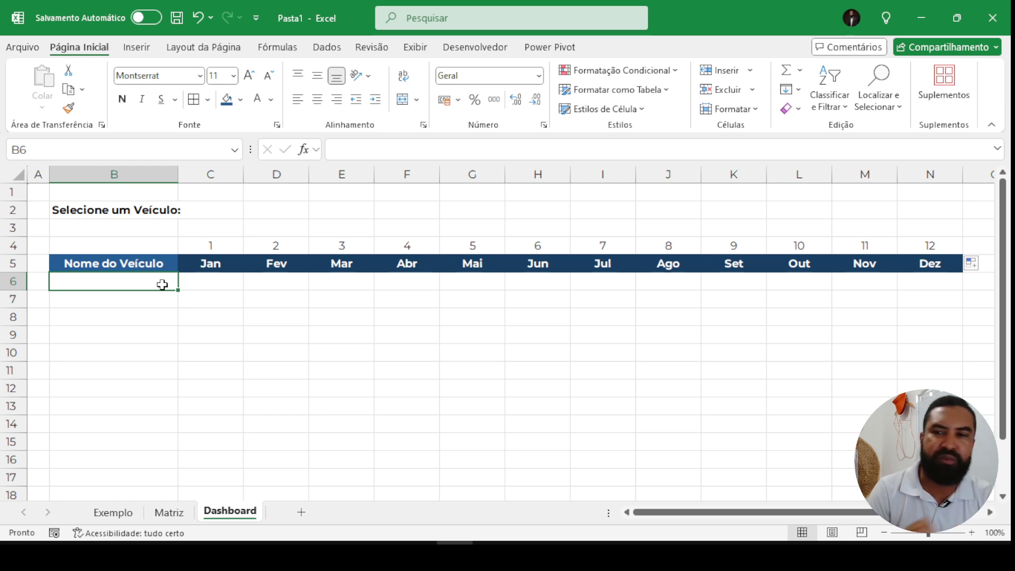
double_click(178, 174)
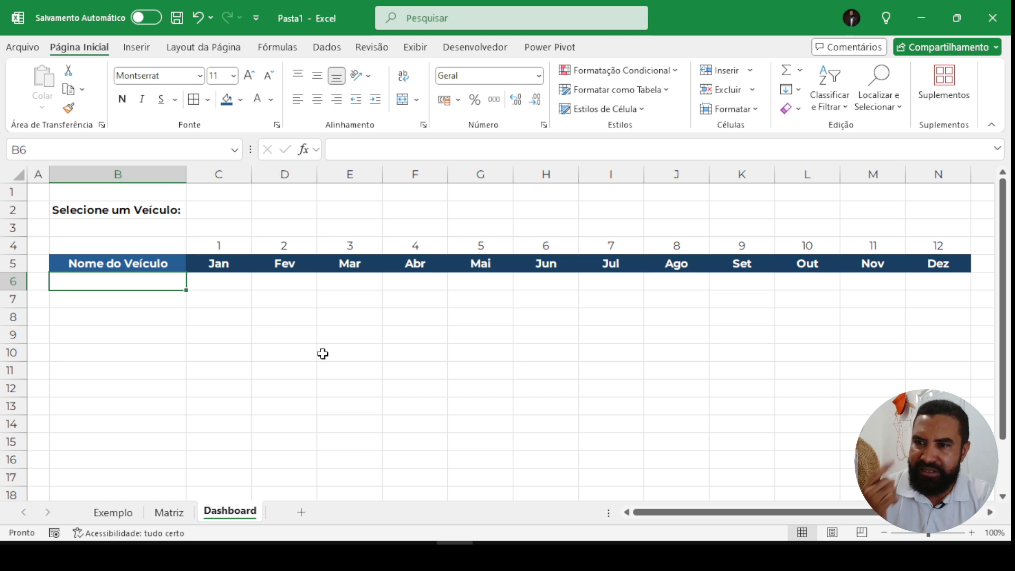
left_click(276, 375)
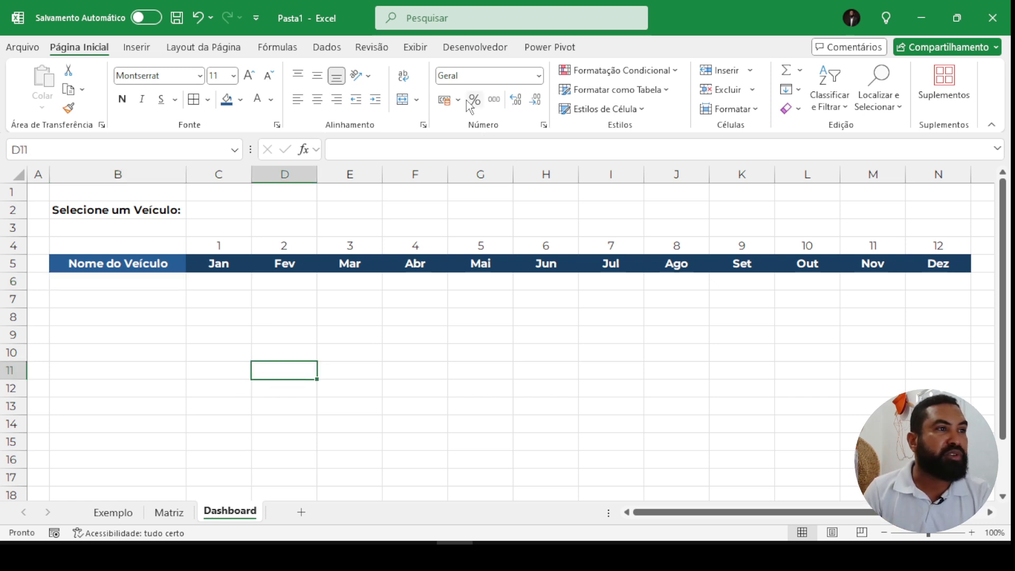
left_click(469, 49)
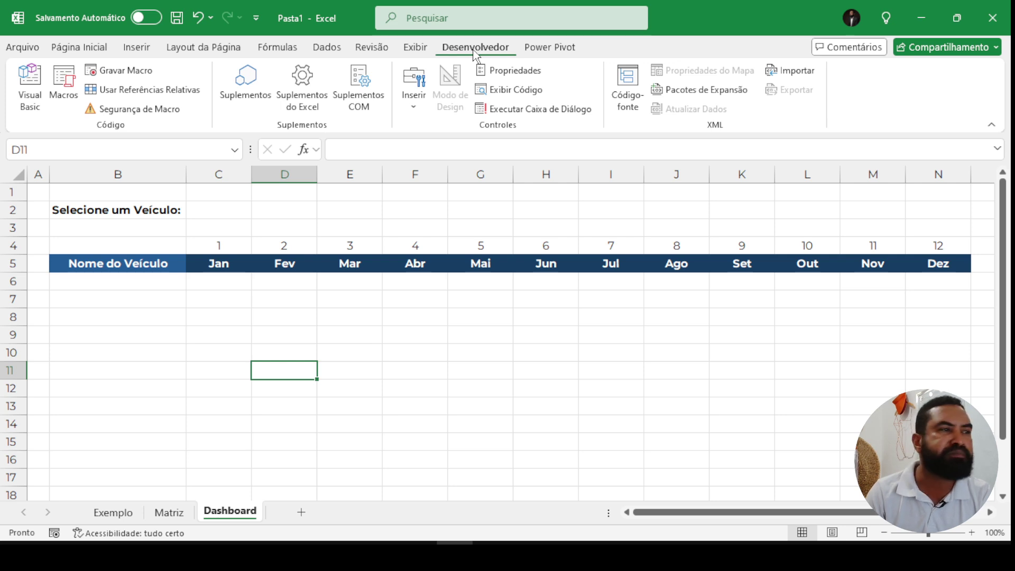
left_click(186, 54)
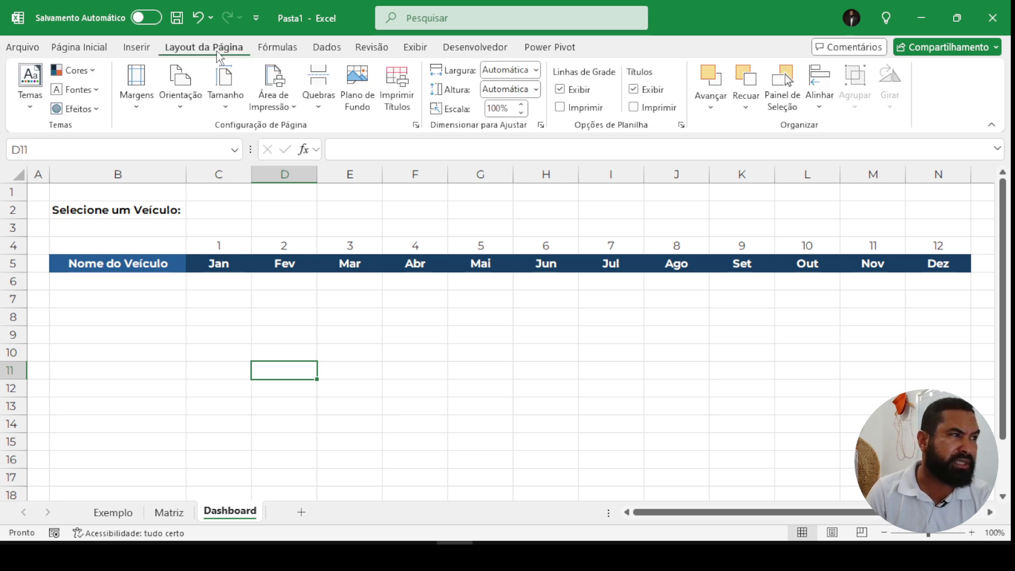
left_click(260, 53)
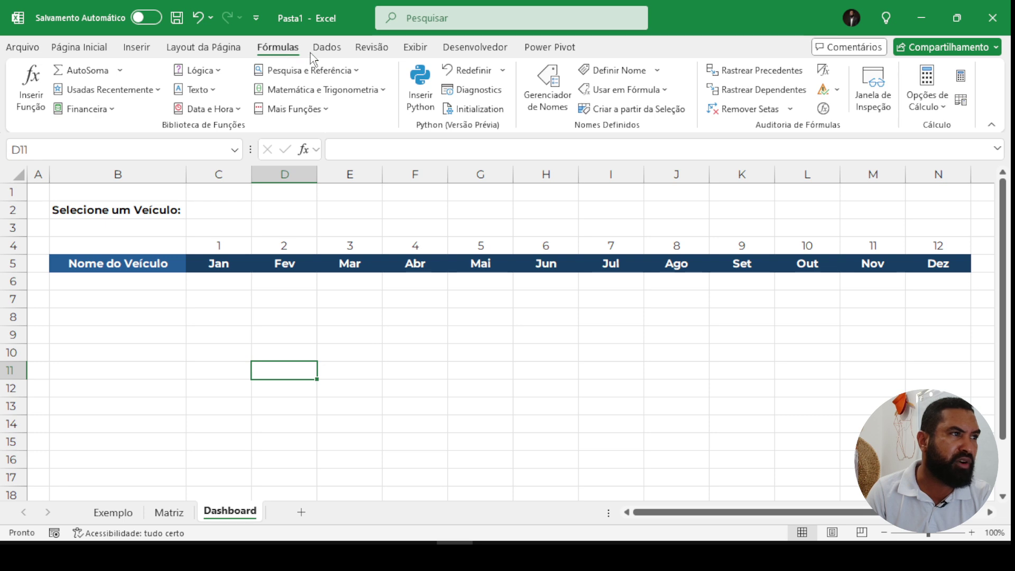
left_click(324, 50)
left_click(363, 52)
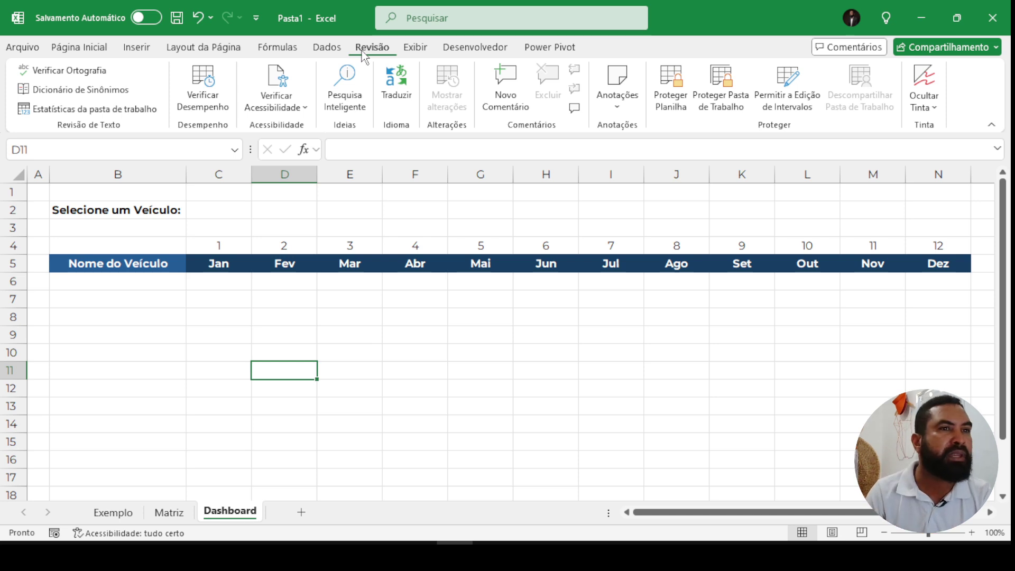
left_click(336, 48)
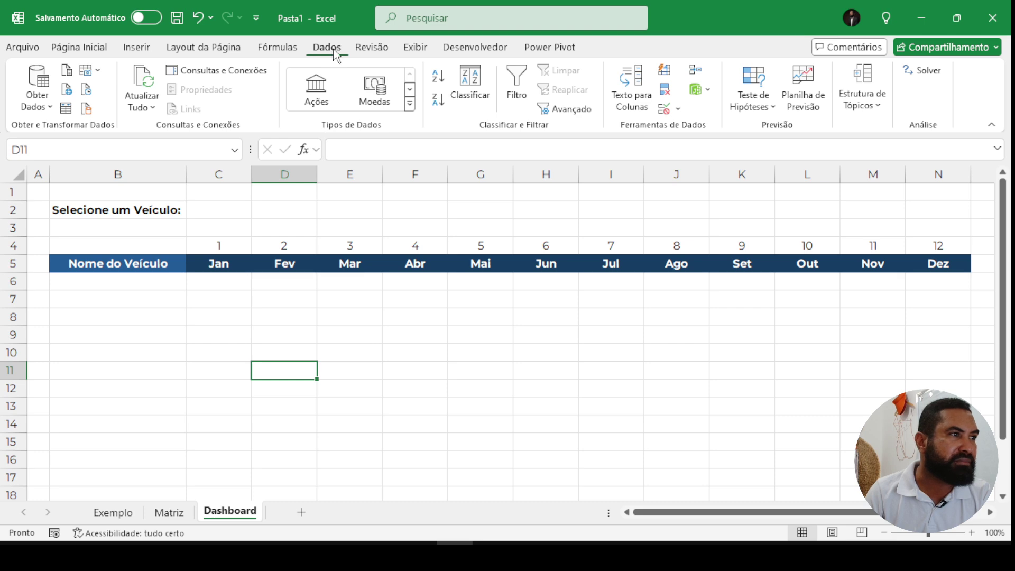
left_click(277, 49)
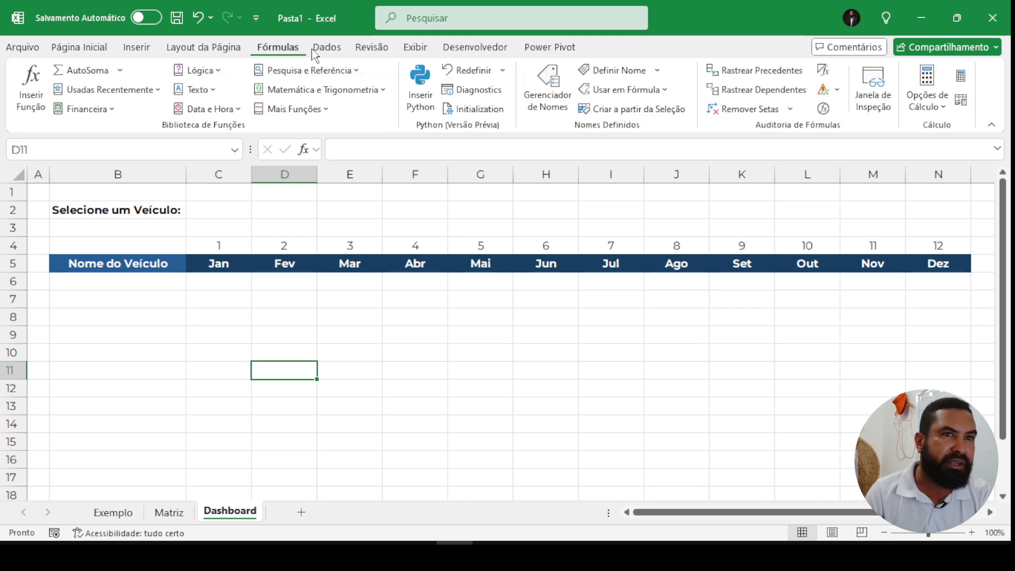
- Toggle the Desenvolvedor main tab off and back on in the ribbon customization options and accept them
right_click(984, 93)
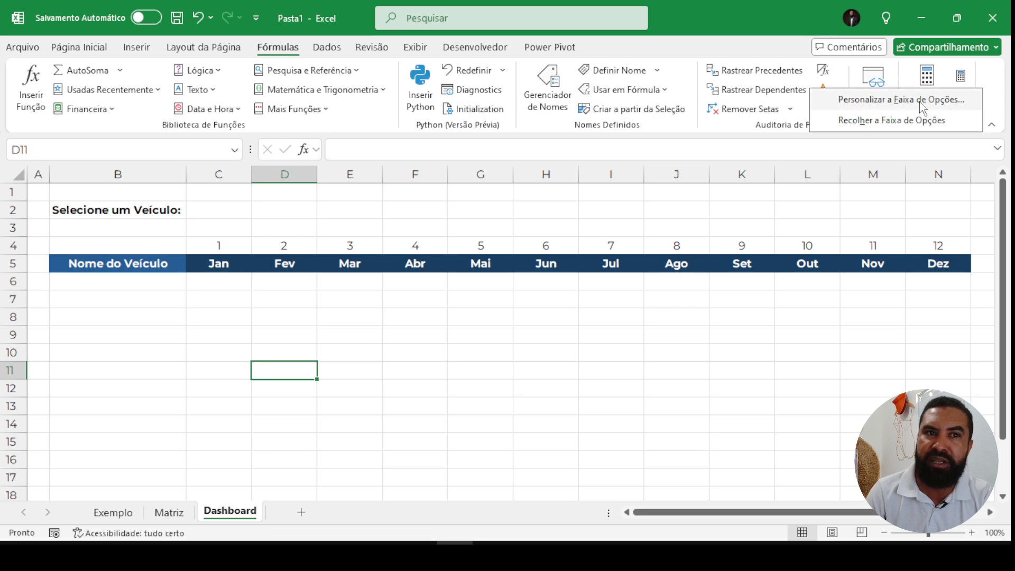
key("Escape")
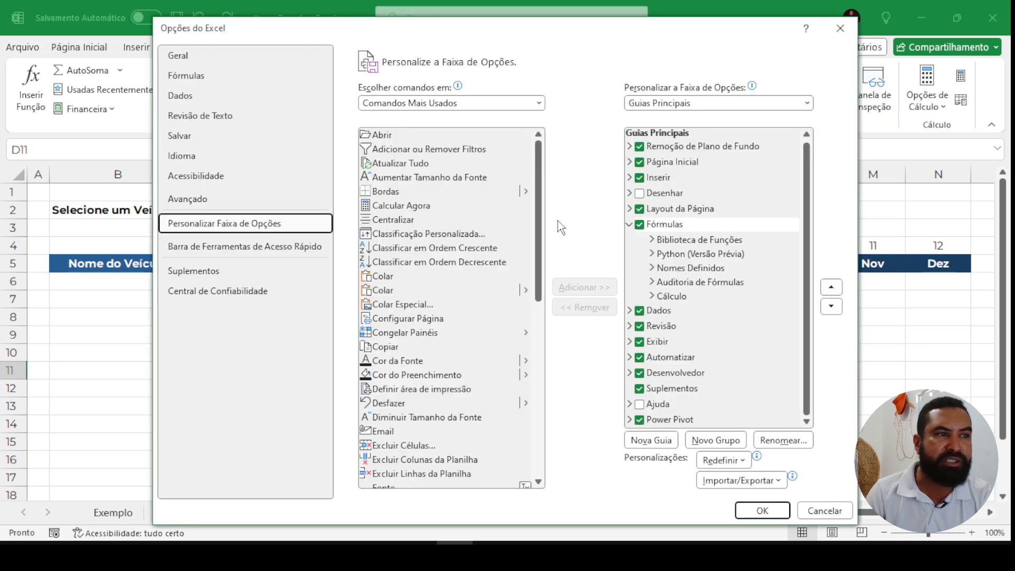
left_click_drag(565, 30, 525, 33)
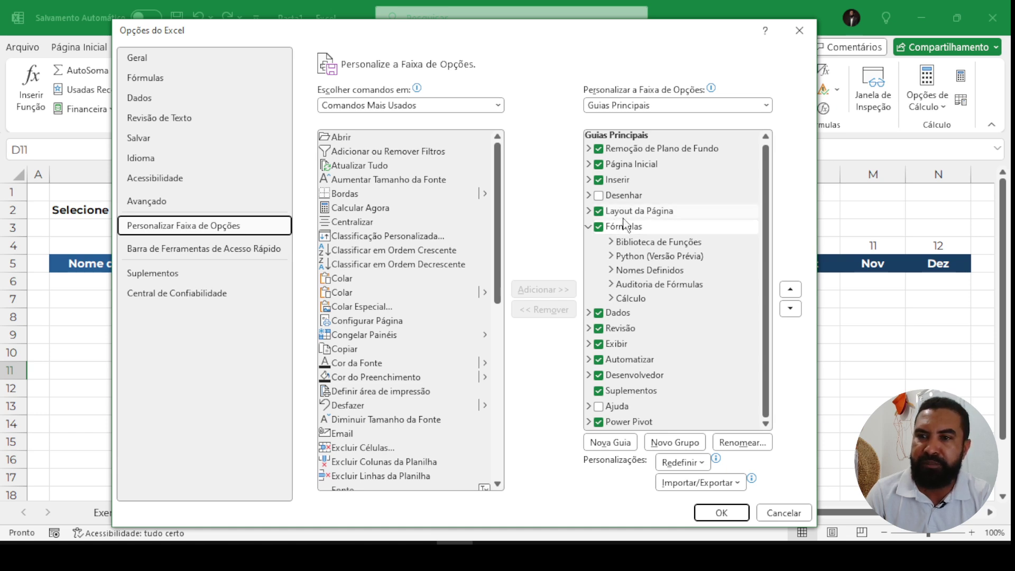
left_click(600, 376)
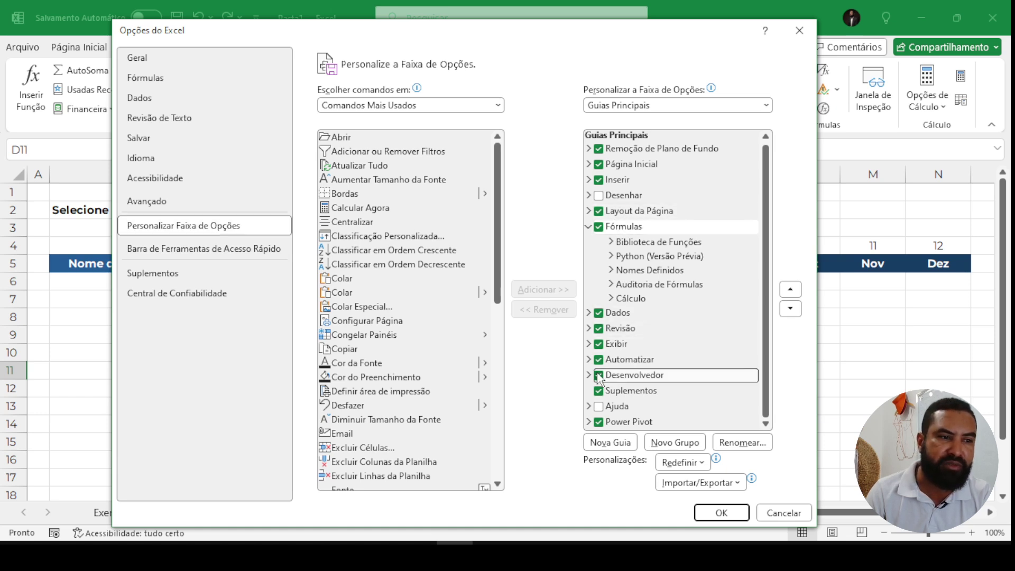
left_click(599, 376)
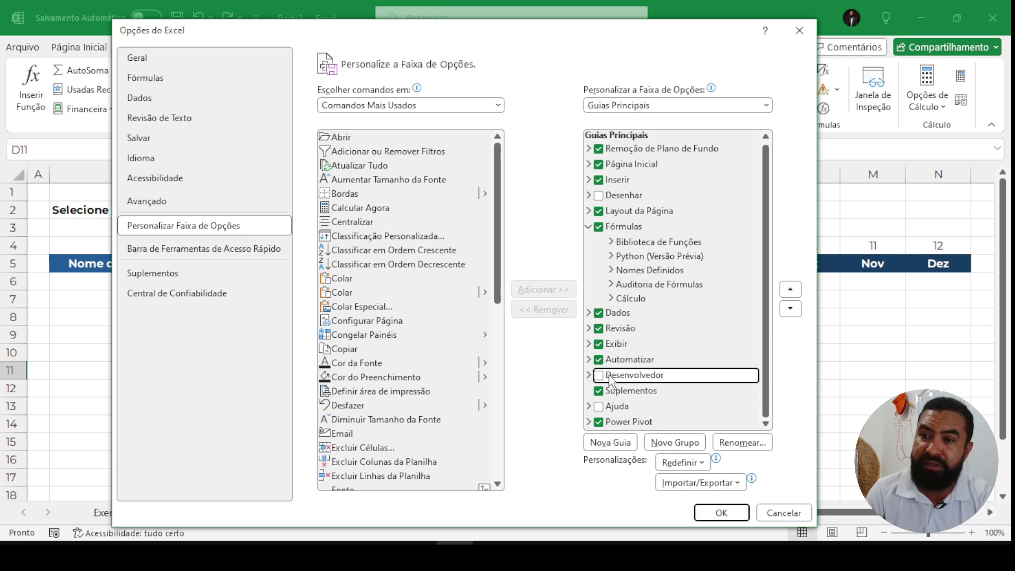
left_click(600, 376)
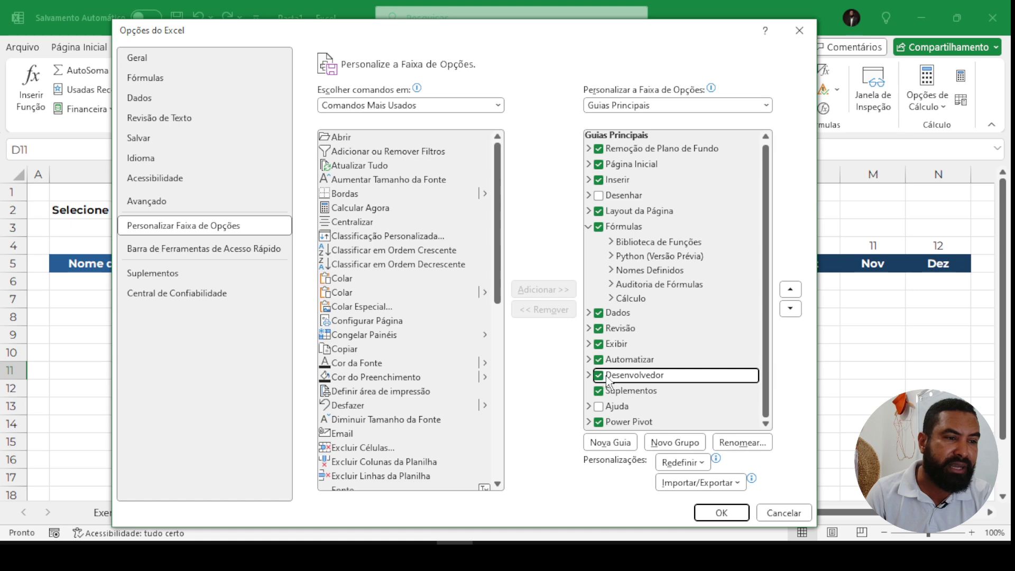
left_click(720, 511)
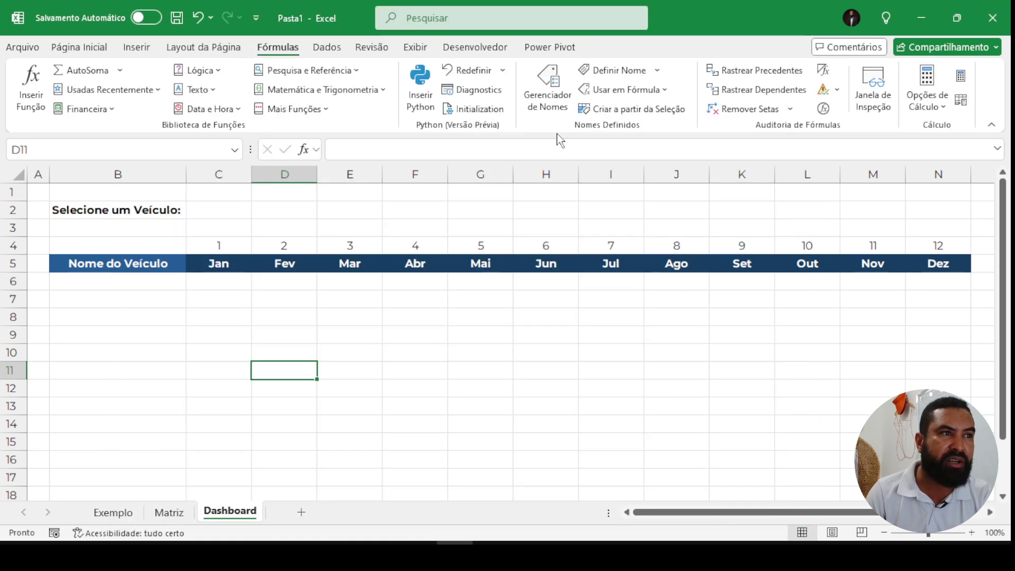
- Draw a form-control combo box over cells F9:G9 of the Dashboard sheet
left_click(482, 49)
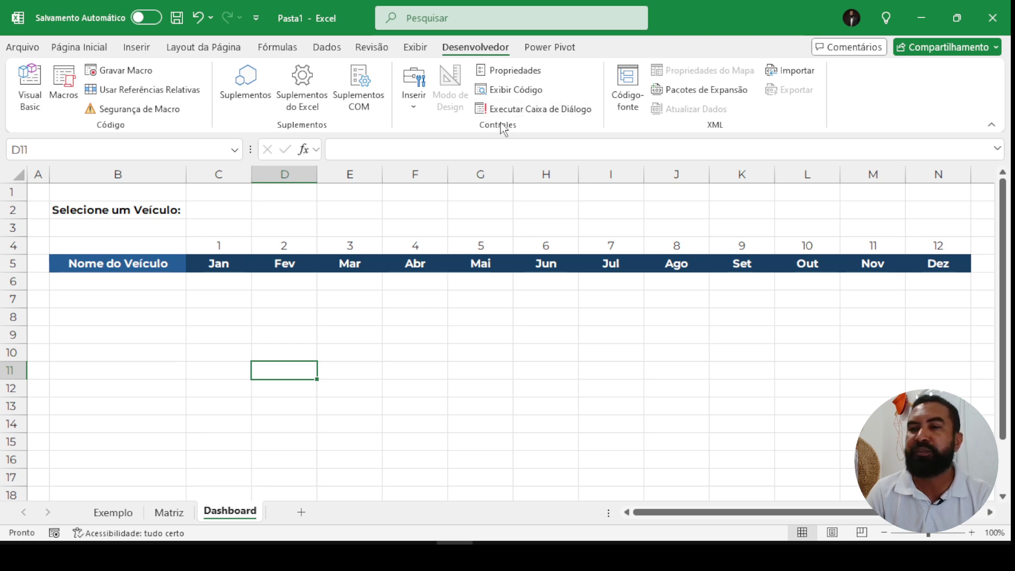
left_click(422, 91)
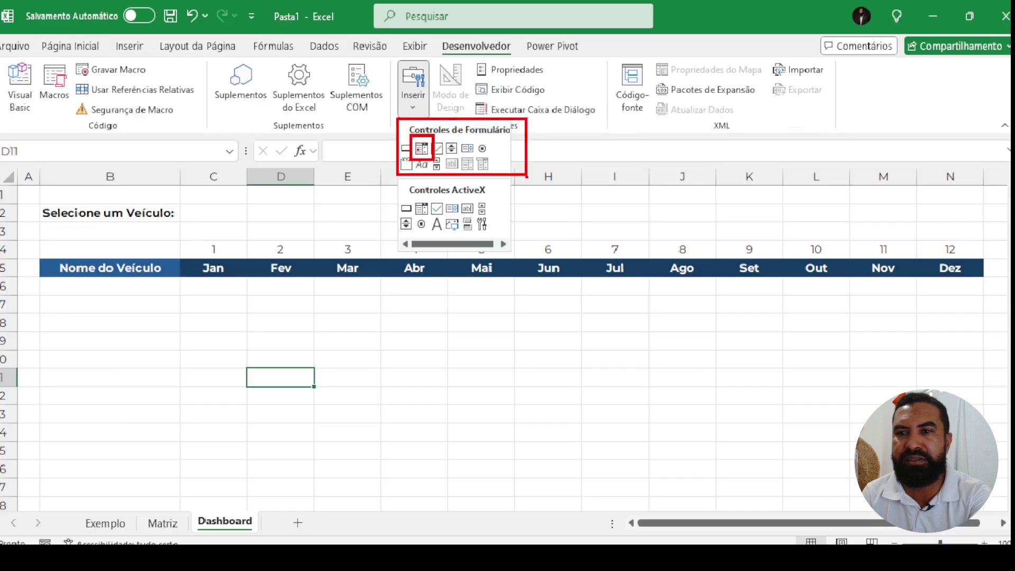
left_click(427, 208)
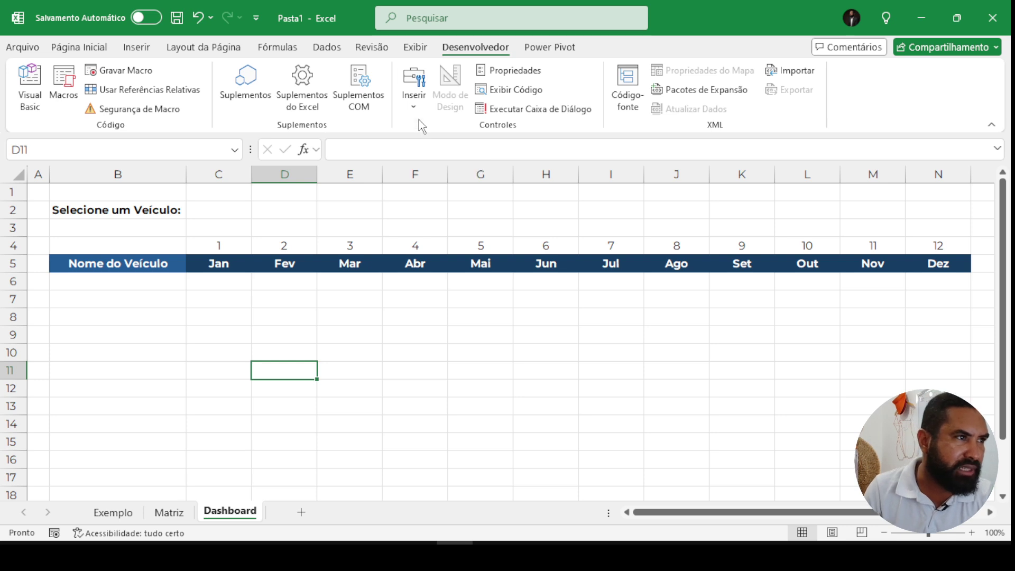
left_click(417, 101)
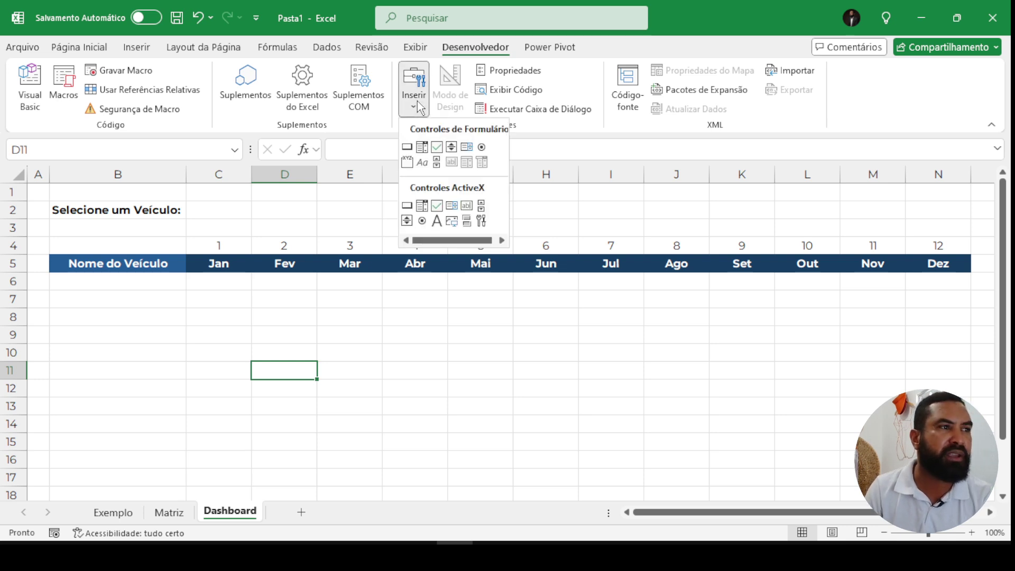
left_click(423, 148)
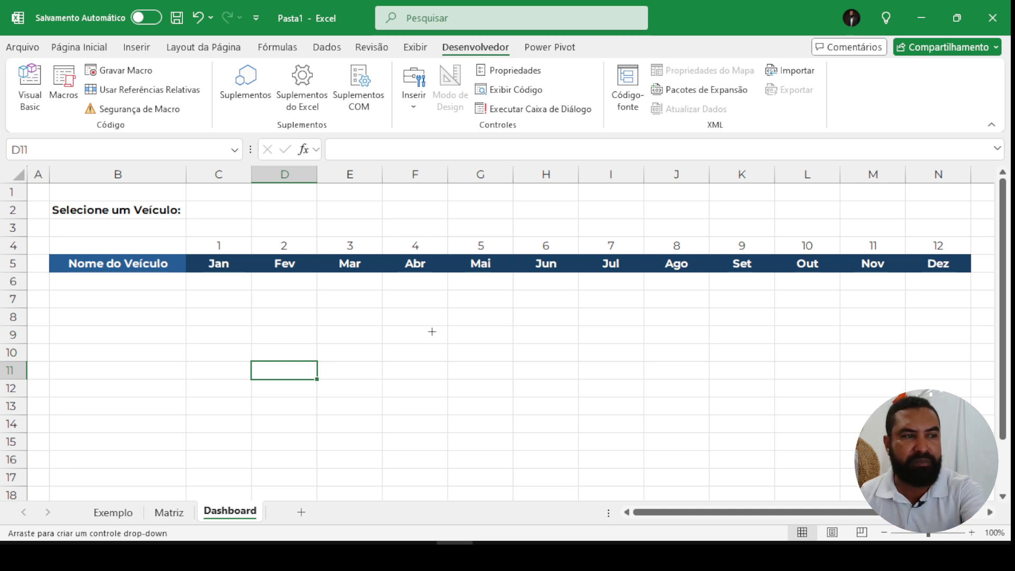
mouse_move(404, 329)
left_mouse_down()
mouse_move(701, 334)
mouse_move(693, 347)
mouse_move(703, 417)
mouse_move(478, 352)
mouse_move(709, 360)
mouse_move(596, 303)
mouse_move(304, 326)
mouse_move(560, 342)
mouse_move(424, 451)
mouse_move(442, 333)
mouse_move(533, 340)
mouse_move(508, 343)
left_mouse_up()
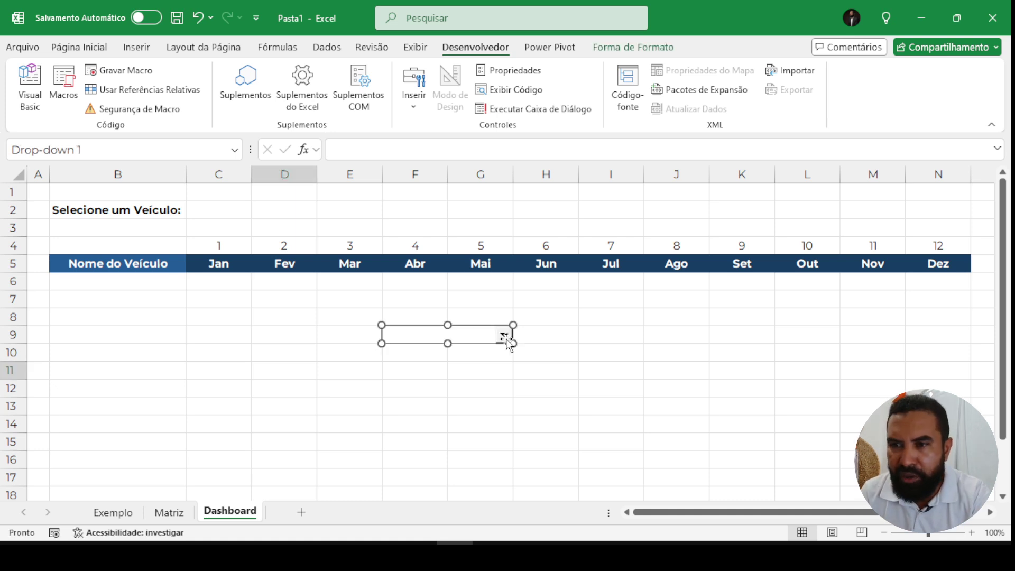
- Move the combo box freely around the empty cells below the month headers, ending across rows 8 and 9
mouse_move(474, 340)
left_mouse_down()
mouse_move(522, 338)
mouse_move(503, 317)
mouse_move(490, 345)
left_mouse_up()
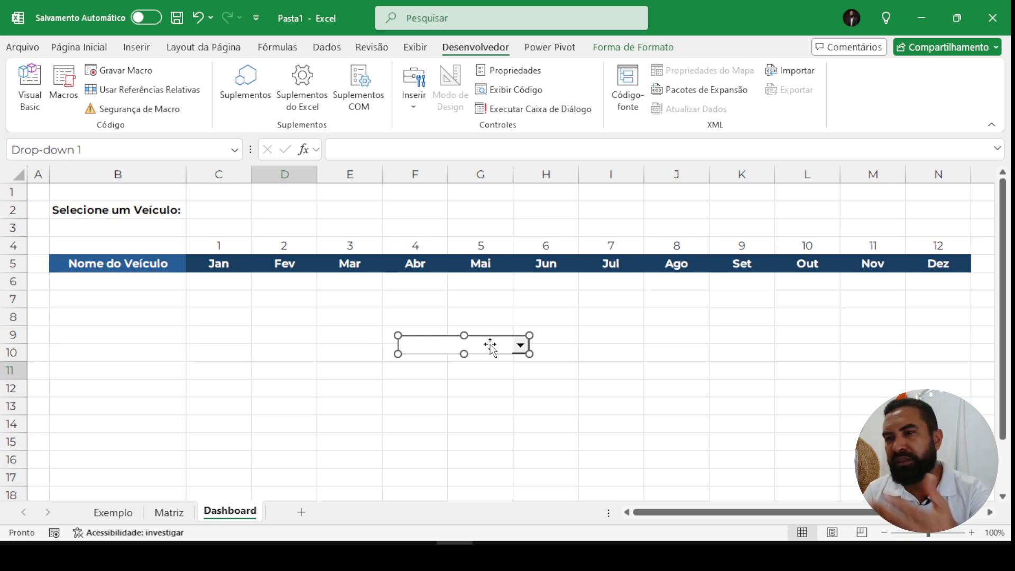
mouse_move(478, 351)
left_mouse_down()
mouse_move(463, 356)
mouse_move(475, 354)
left_mouse_up()
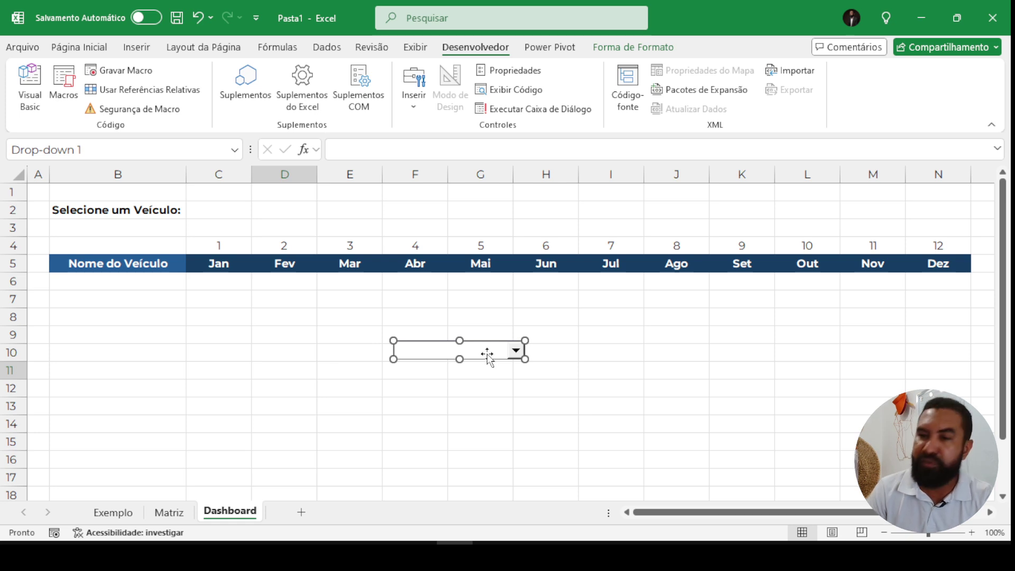
left_click_drag(485, 354, 464, 319)
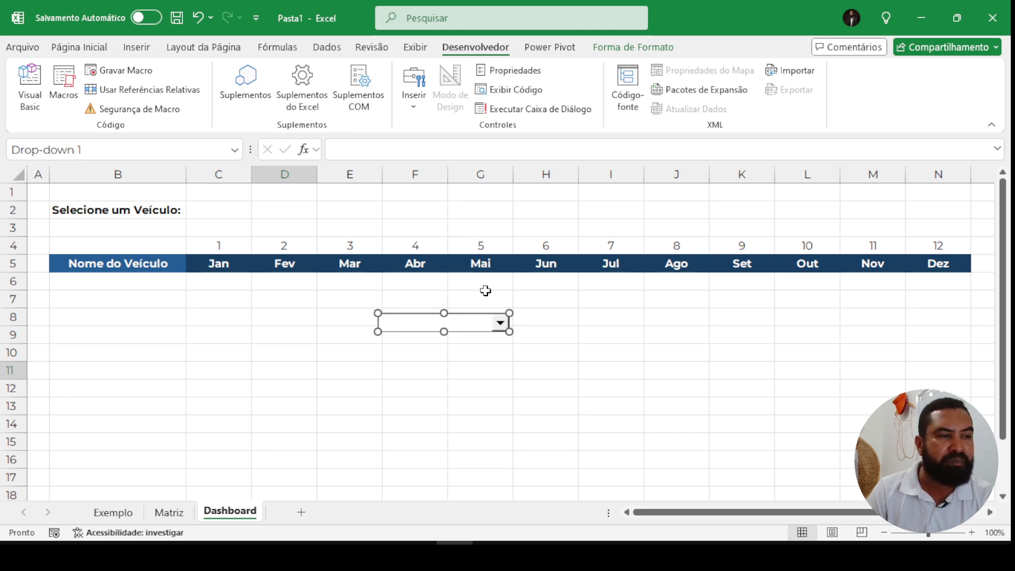
- Deselect the combo box and open its list to check the available entries
left_click(728, 341)
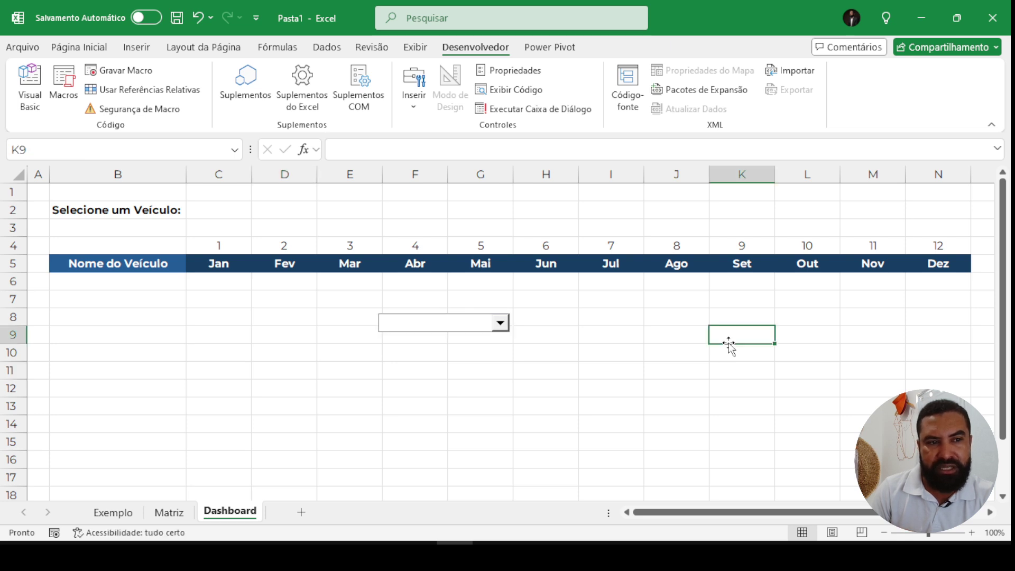
left_click(500, 323)
left_click(499, 323)
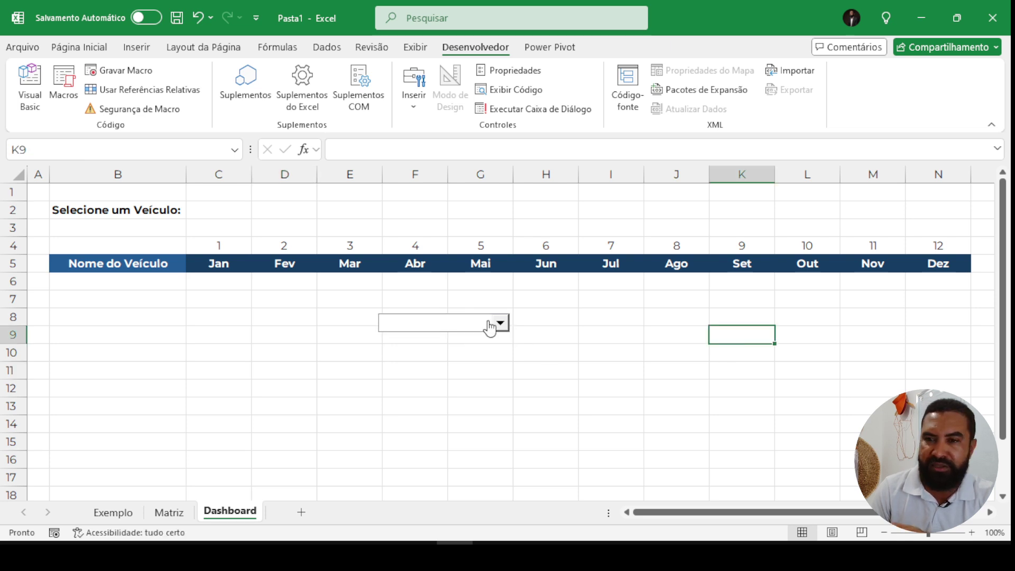
left_click(482, 326)
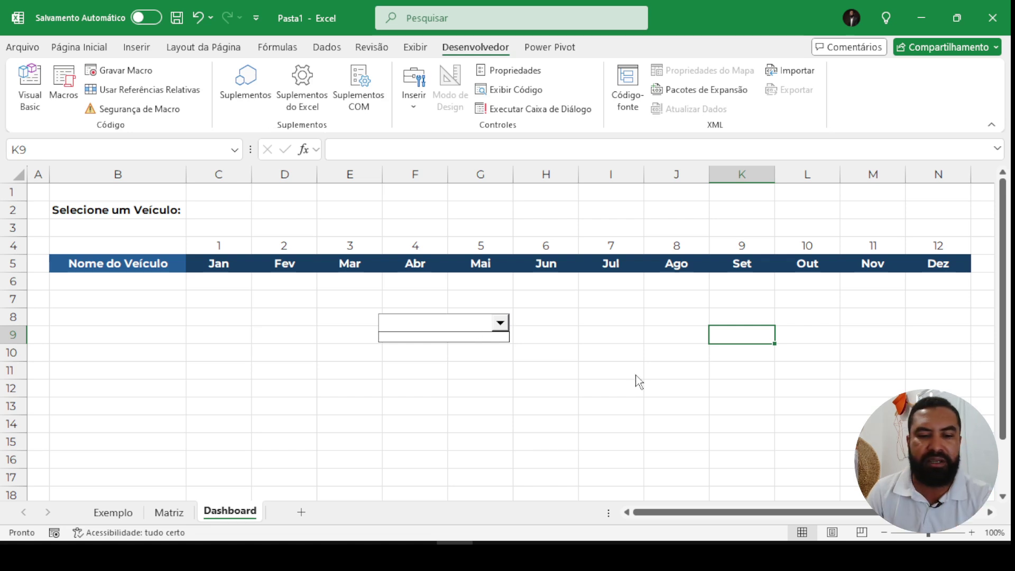
- Move the combo box over cells C2:D2, beside the "Selecione um Veículo:" label, and deselect it
left_click(450, 330)
left_click(450, 331, "ctrl")
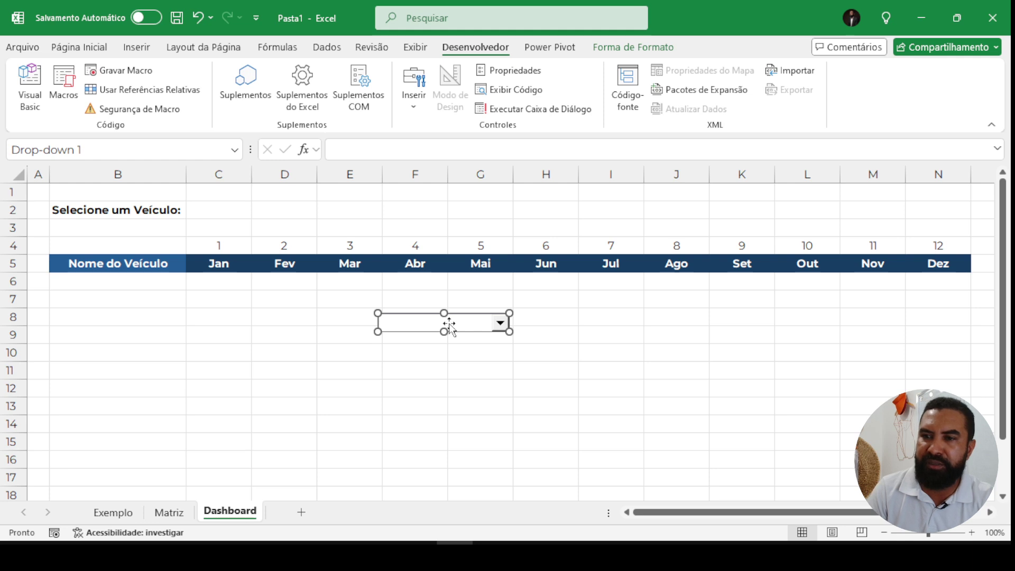
left_click_drag(462, 324, 465, 317)
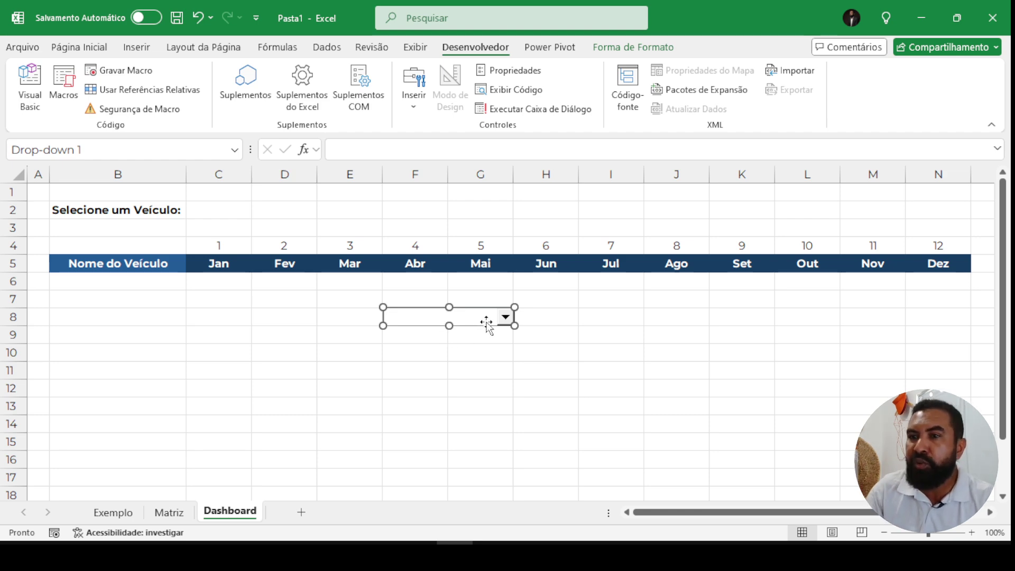
left_click_drag(483, 325, 290, 211)
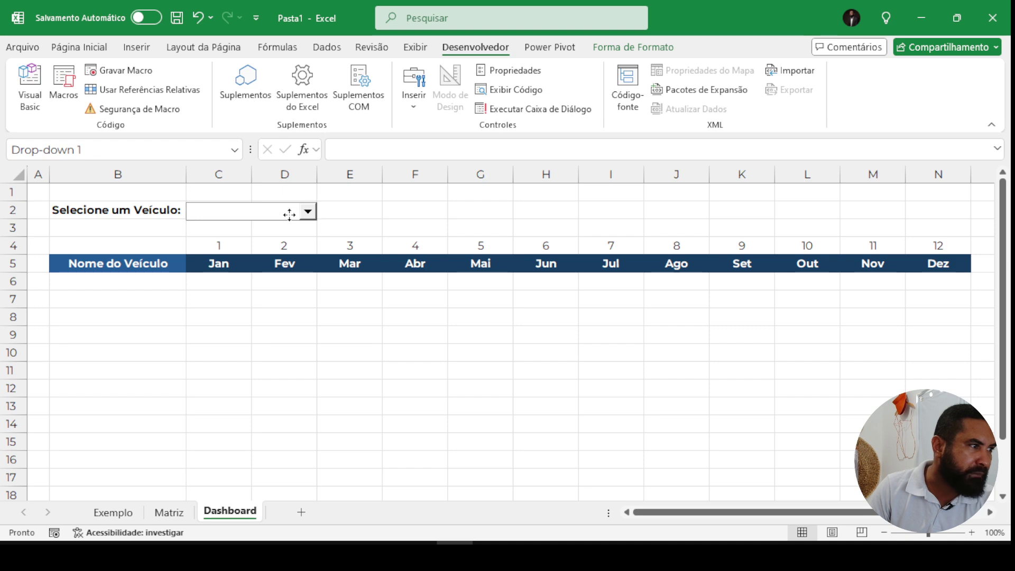
left_click(290, 215)
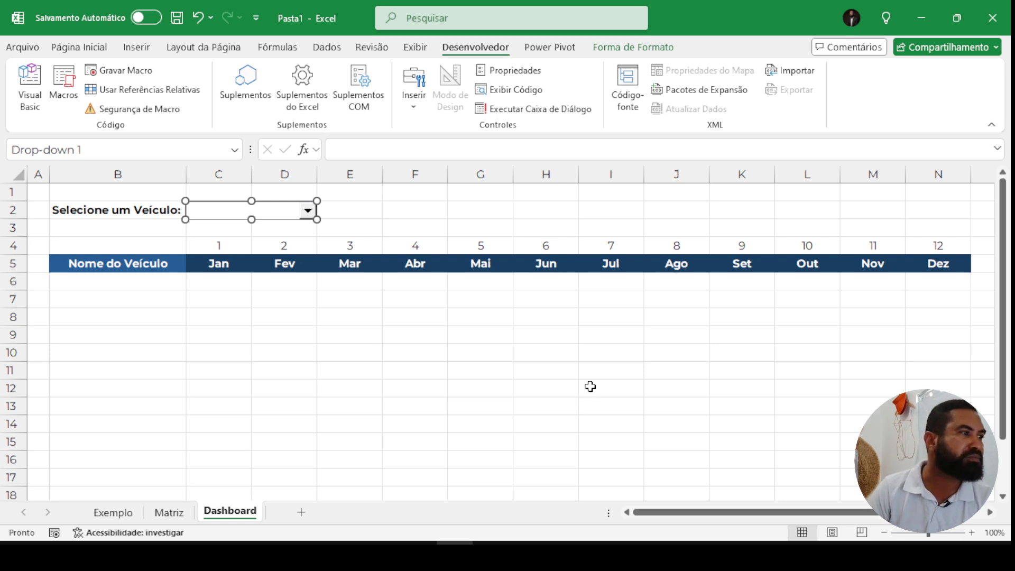
left_click(611, 364)
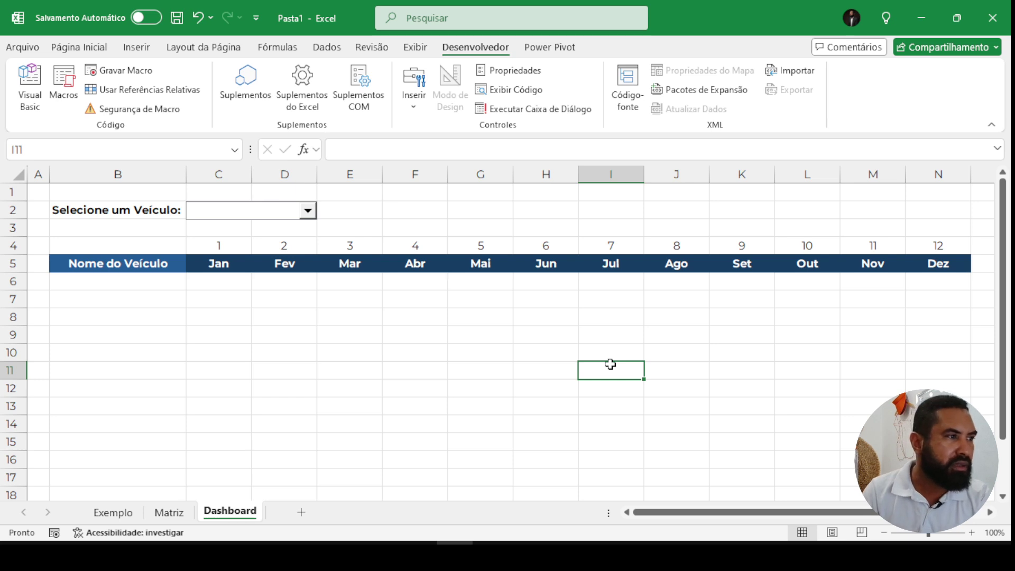
- Open the combo box's control formatting and set its input range to the named range Carros
right_click(255, 219)
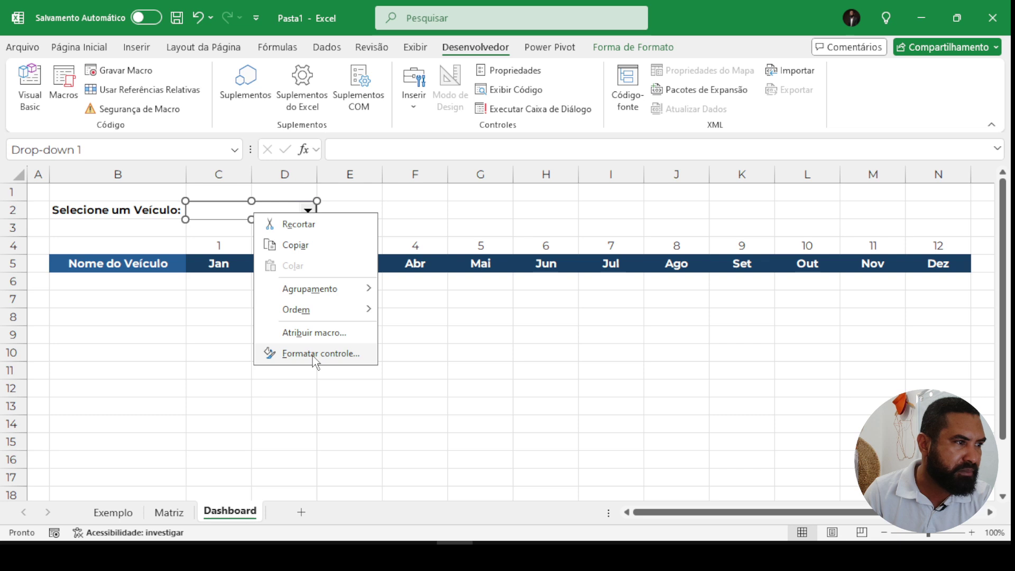
left_click(313, 357)
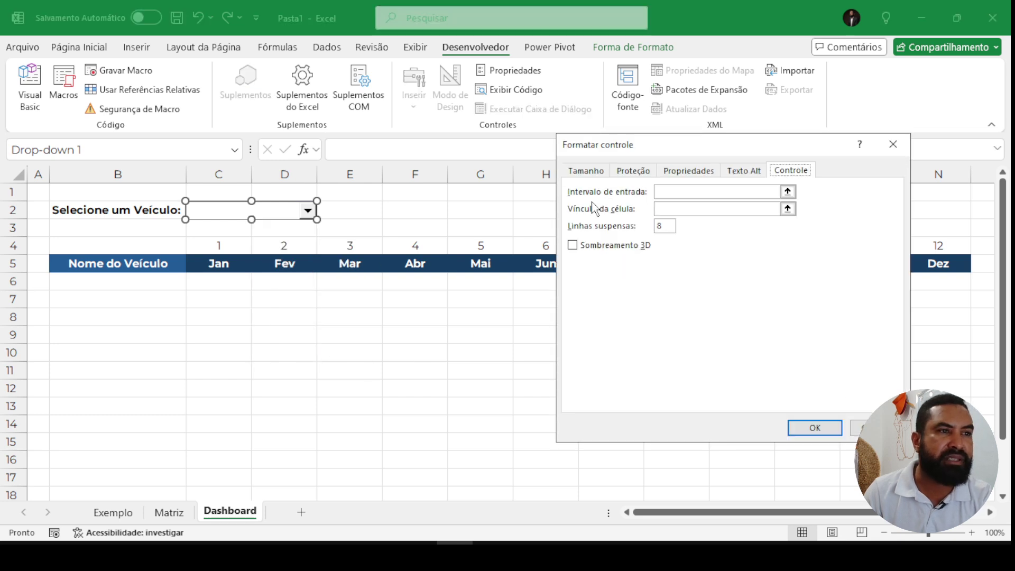
left_click_drag(601, 151, 524, 150)
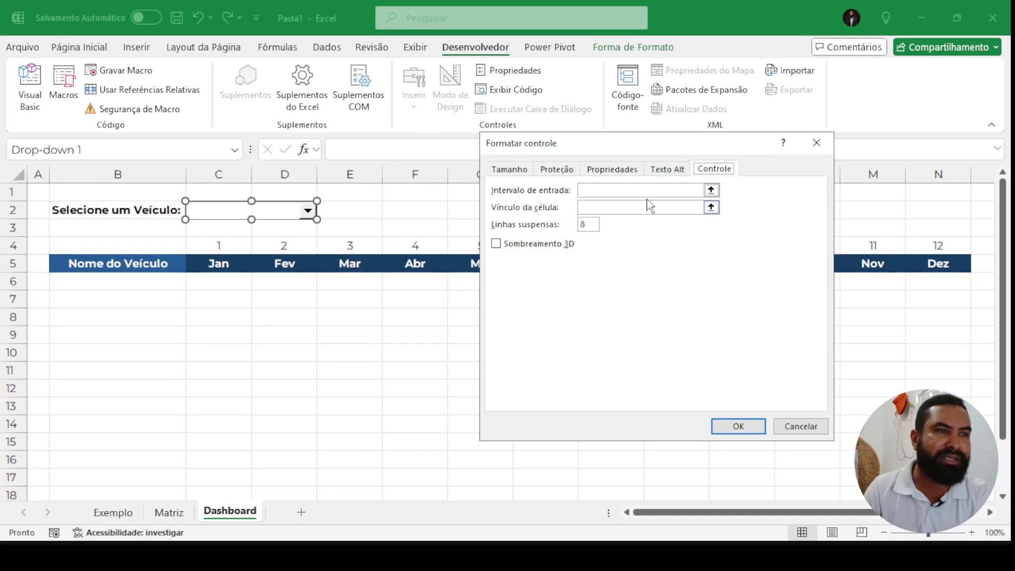
left_click(771, 185)
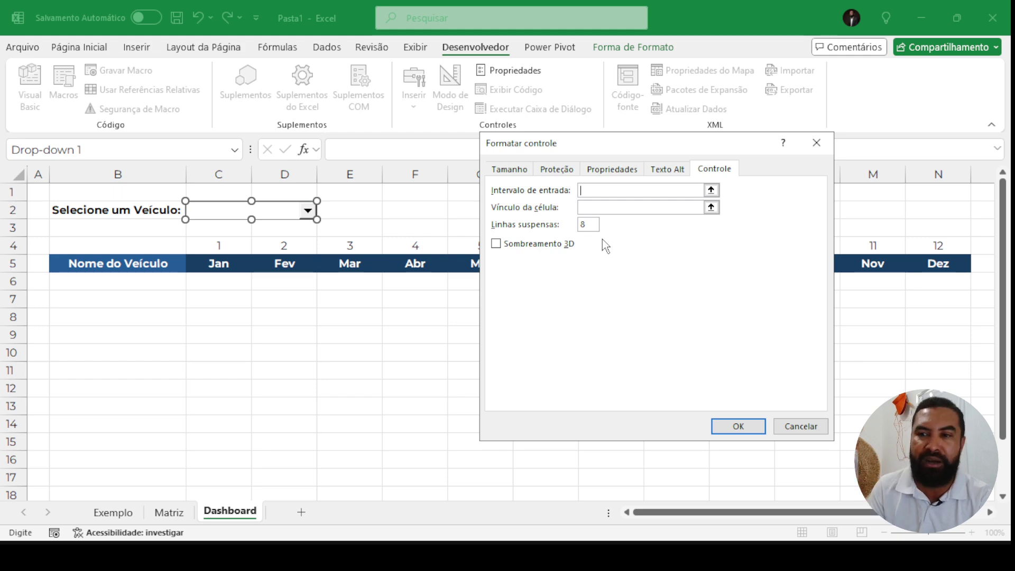
type("Carros")
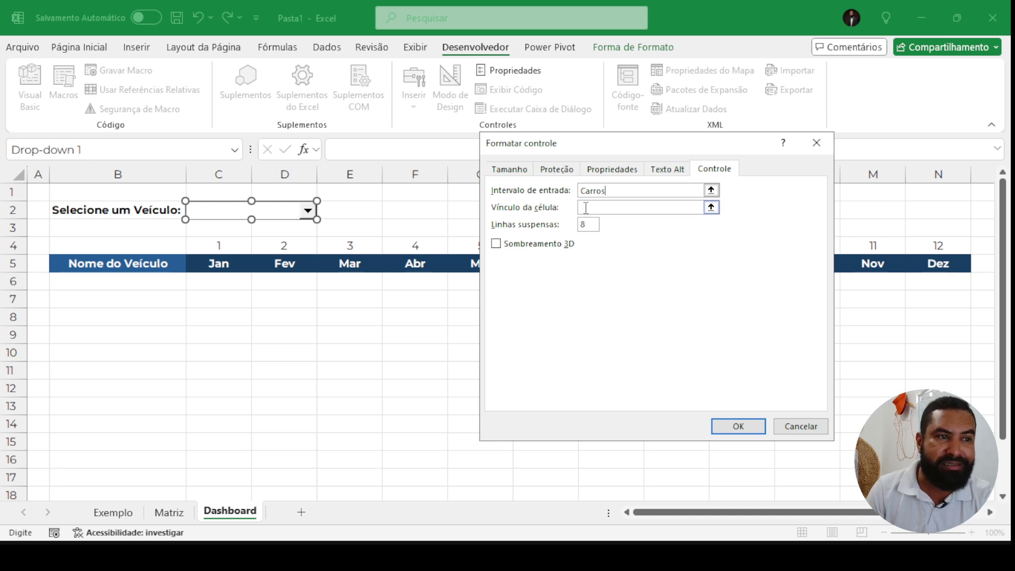
- Set the combo box's cell link to $J$1, moving the formatting dialog clear of the top rows
left_click_drag(592, 146, 572, 248)
left_click(563, 308)
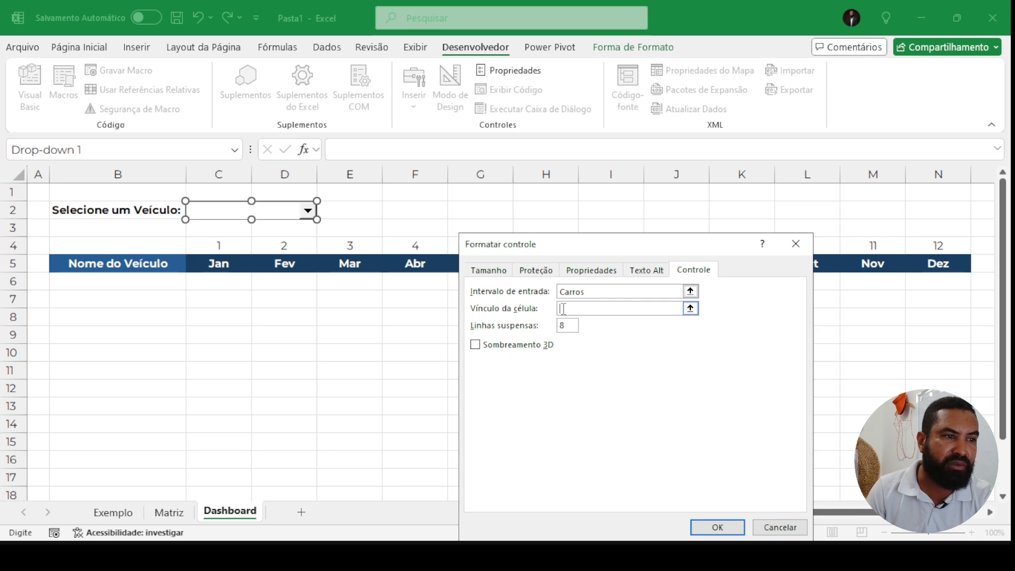
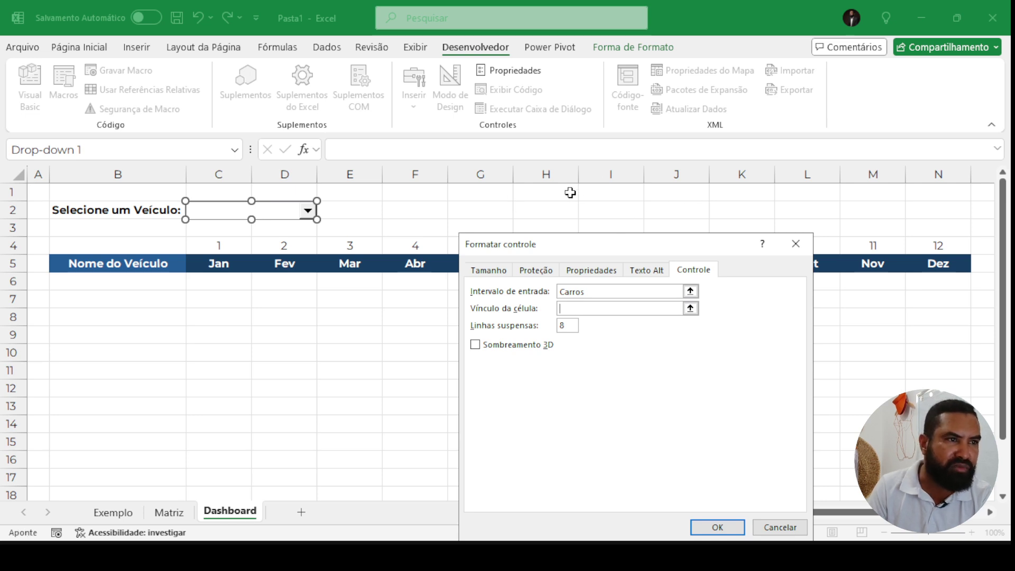
left_click(574, 194)
left_click(609, 199)
left_click(677, 192)
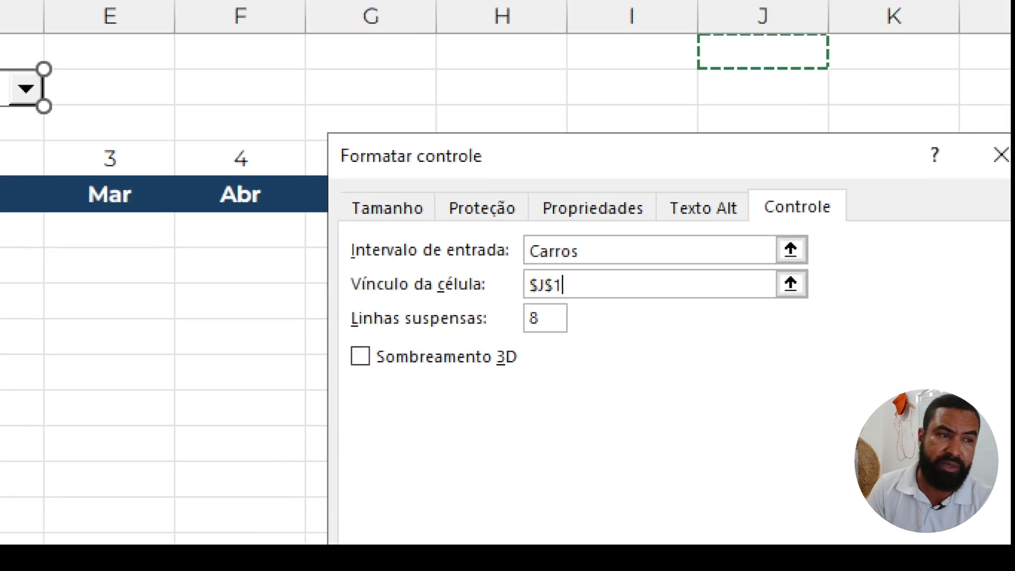
- Turn on 3D shading for the combo box, review the input range and cell link, and apply the control formatting
left_click_drag(548, 297, 584, 319)
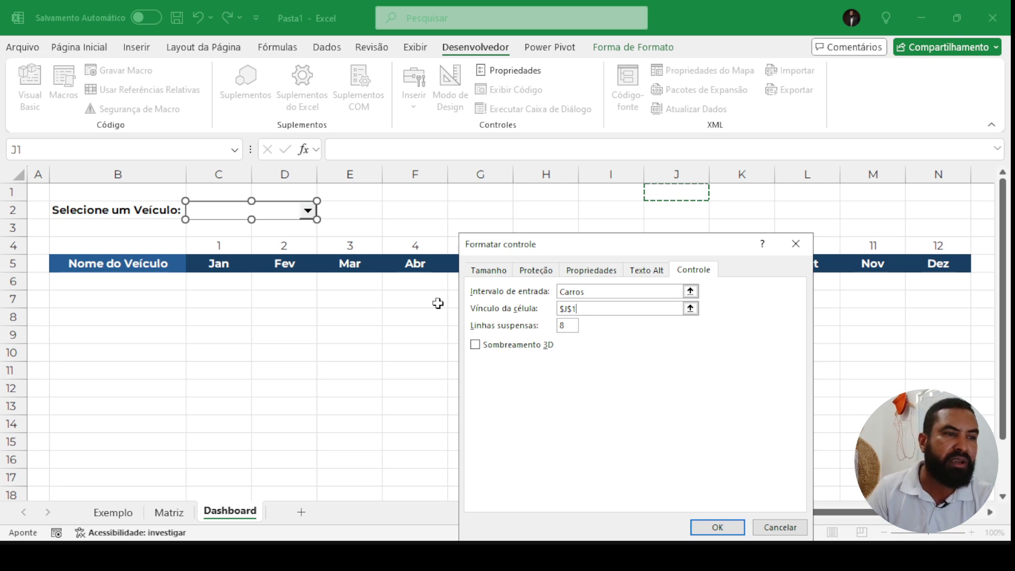
left_click(558, 327)
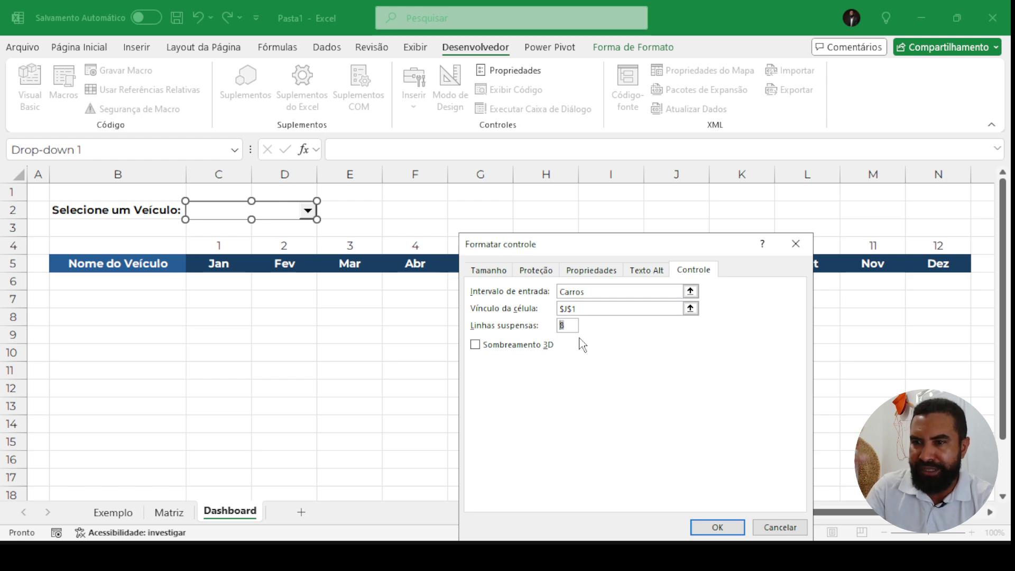
left_click(569, 327)
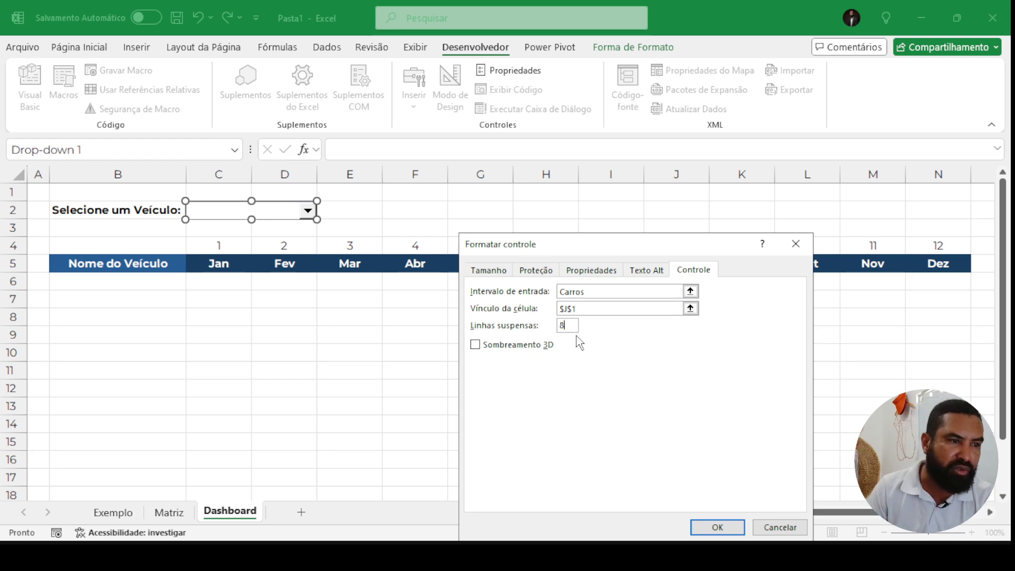
left_click(475, 345)
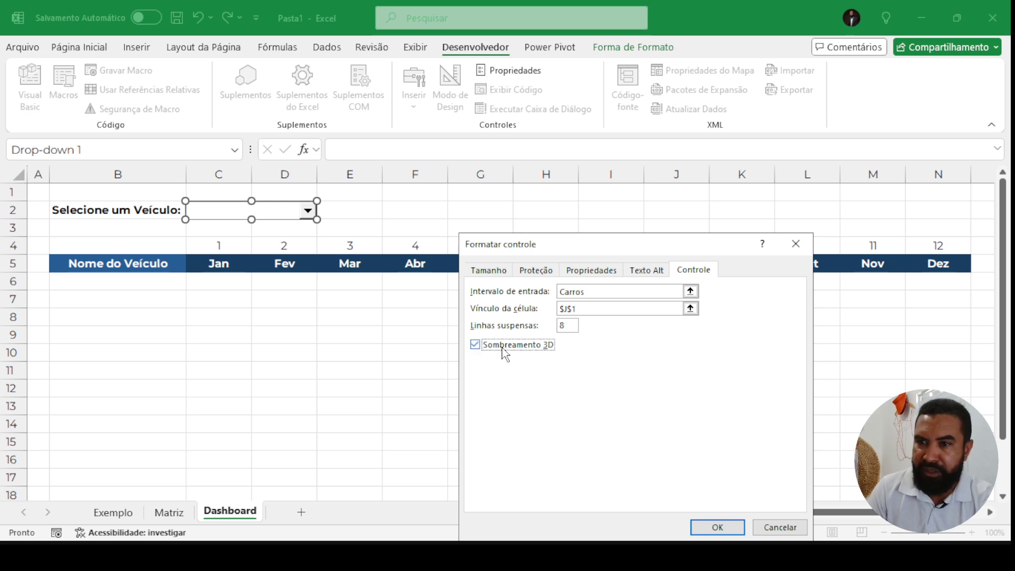
left_click_drag(552, 249, 514, 197)
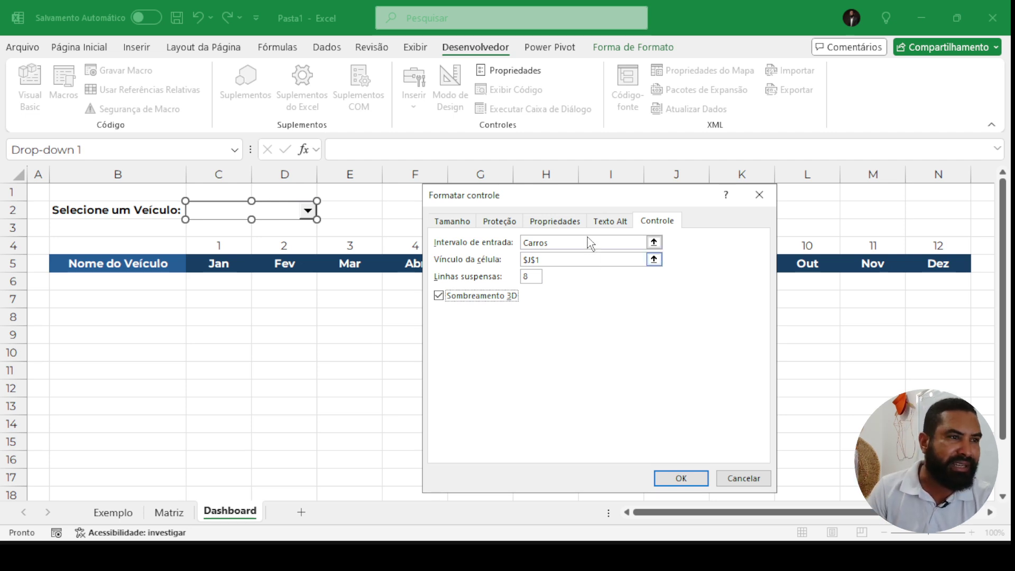
left_click_drag(598, 199, 649, 227)
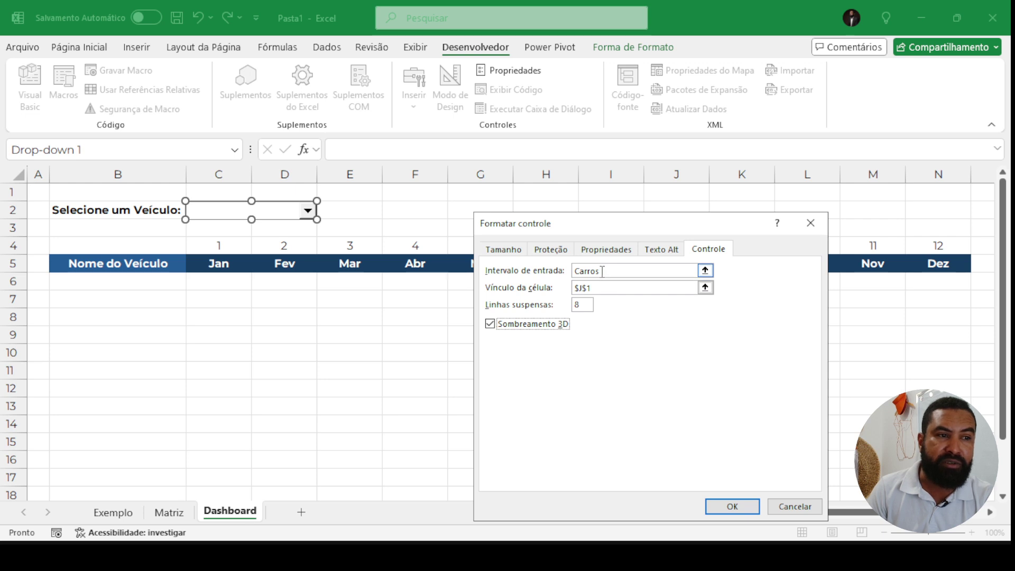
left_click_drag(604, 274, 562, 285)
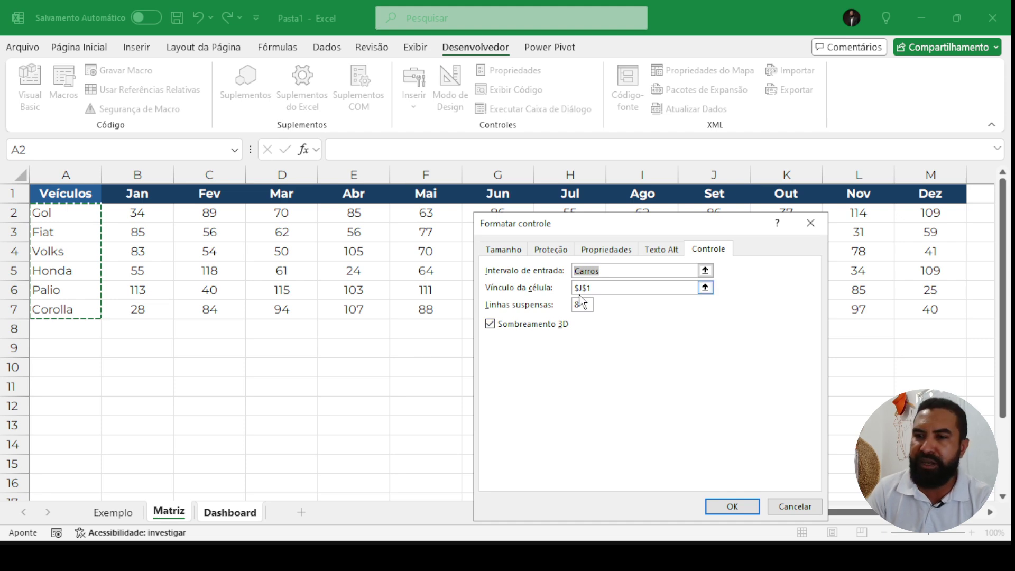
left_click(732, 506)
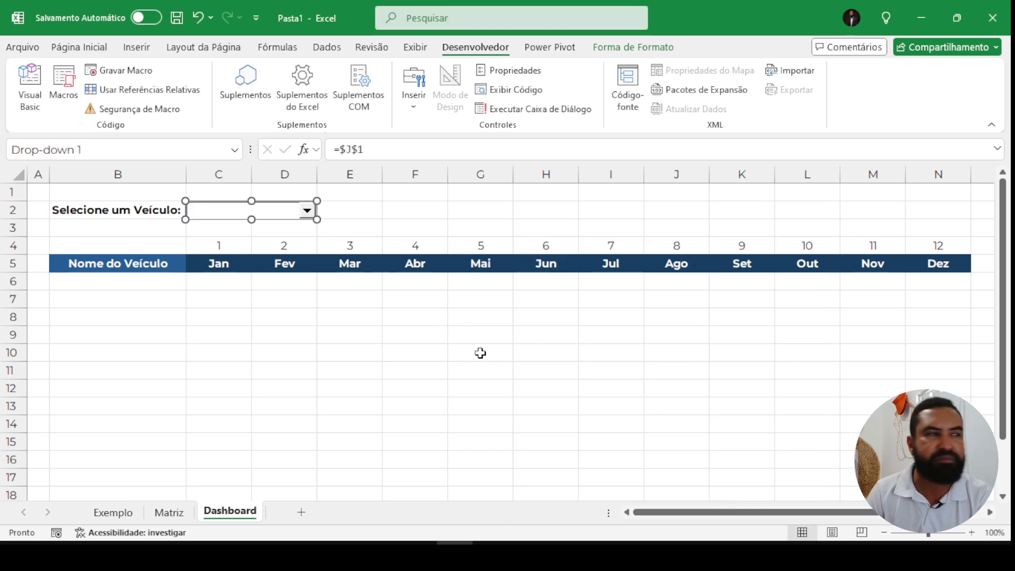
- Deselect the combo box and test it by choosing Gol, Fiat and Corolla while checking linked cell J1
left_click(556, 319)
left_click(307, 211)
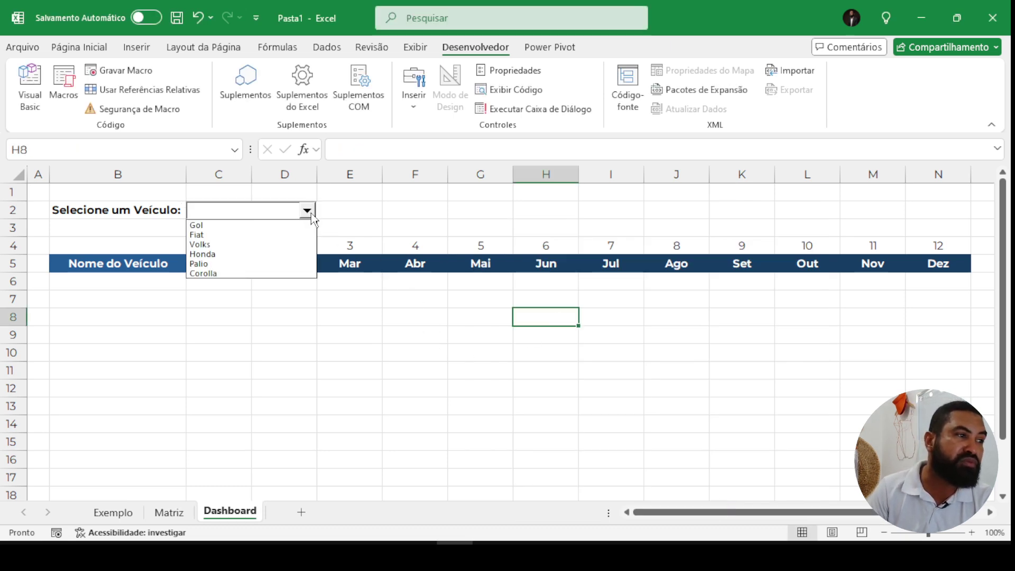
left_click(224, 226)
left_click(658, 197)
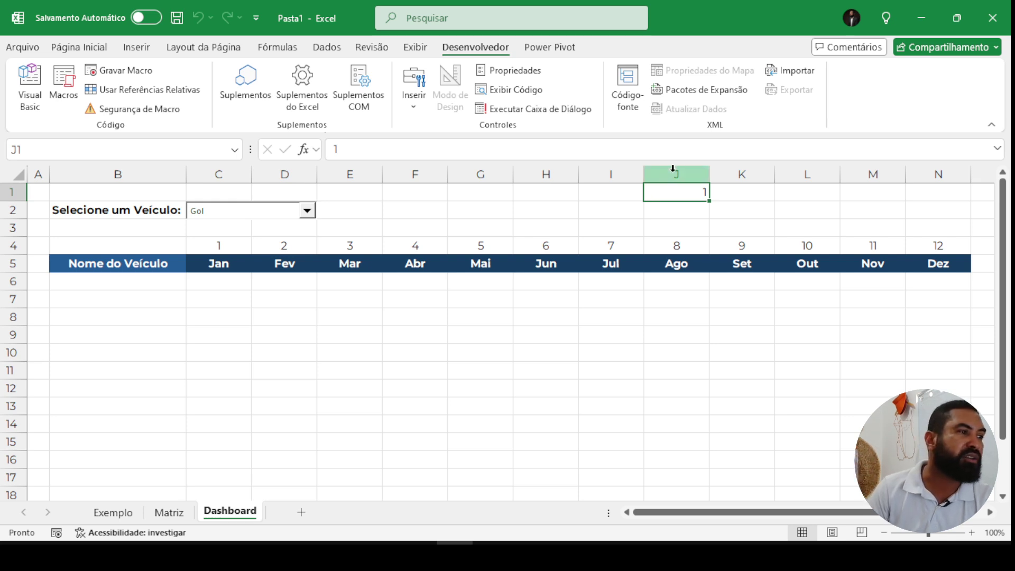
left_click(306, 212)
left_click(289, 234)
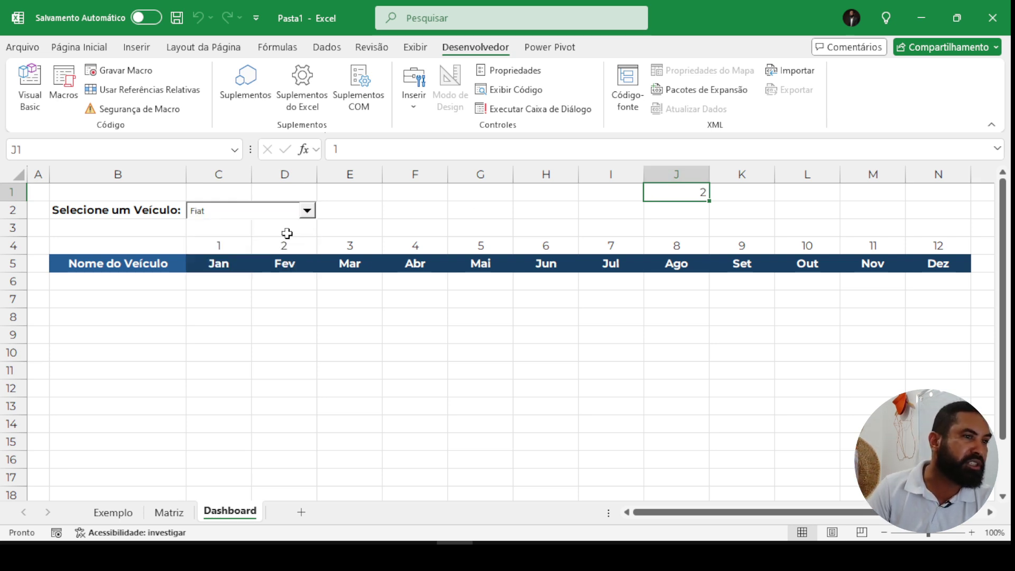
left_click(306, 211)
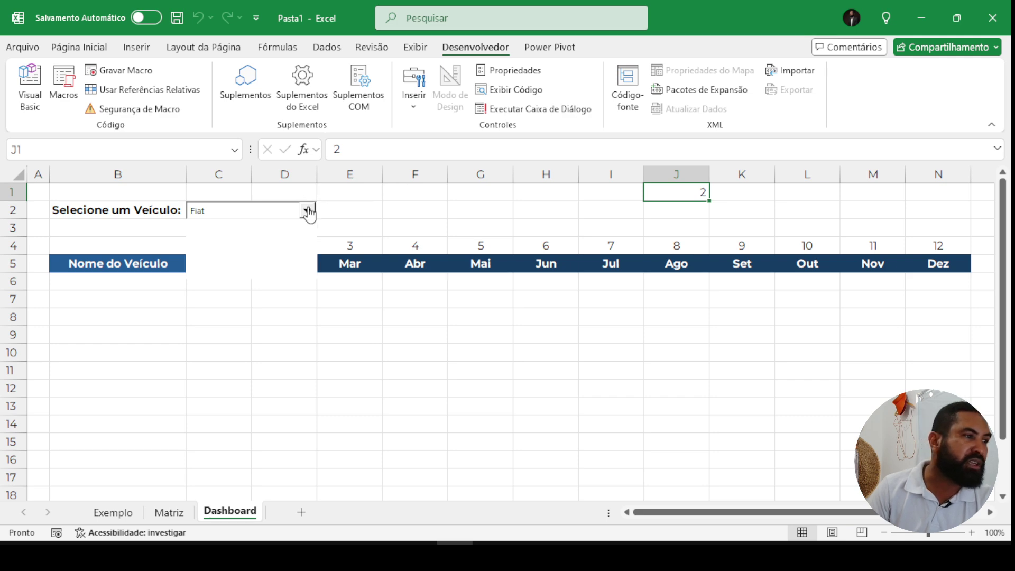
left_click(247, 276)
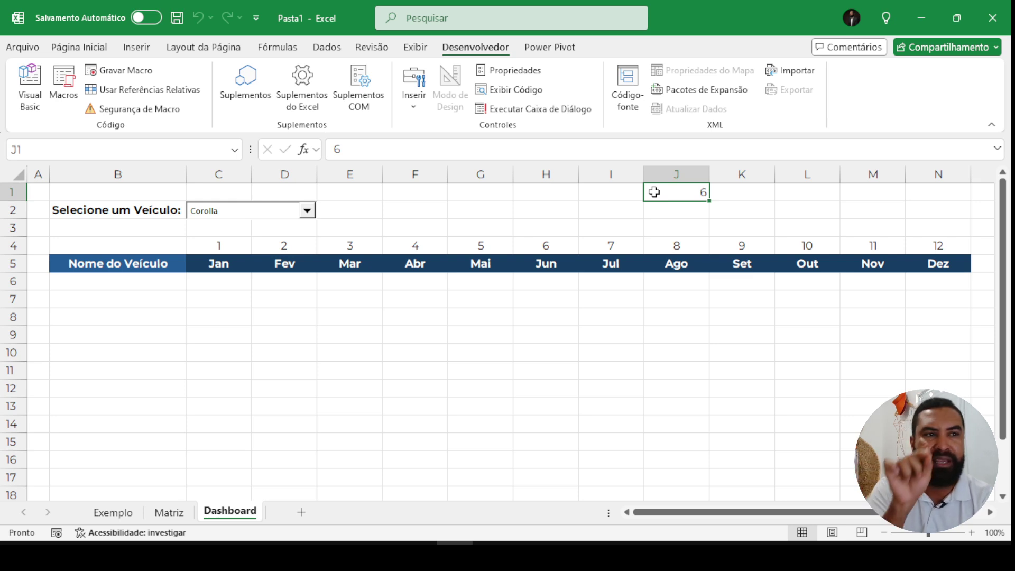
- Fill linked cell J1 with the standard golden orange colour and centre its contents horizontally
left_click(74, 48)
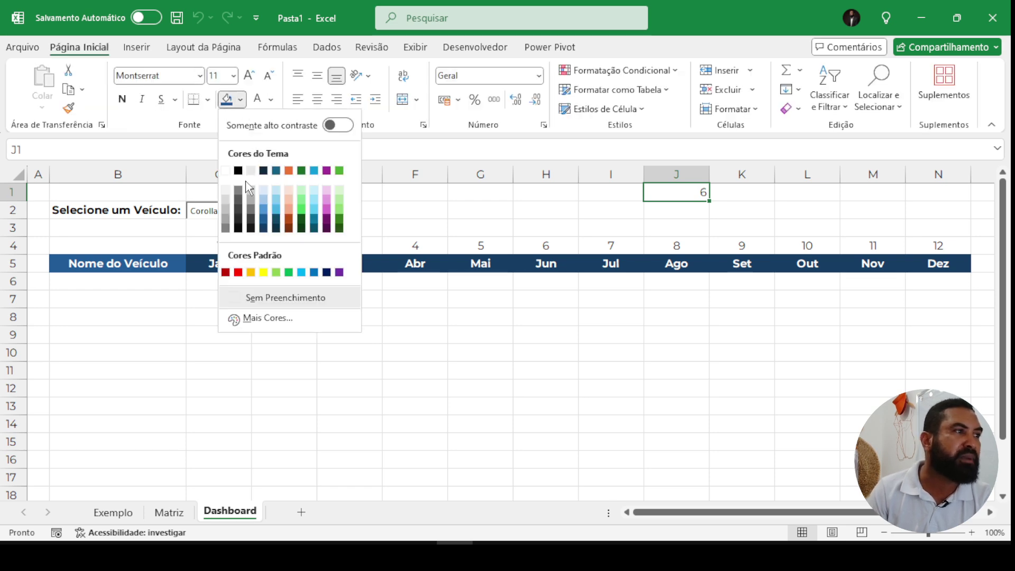
left_click(240, 99)
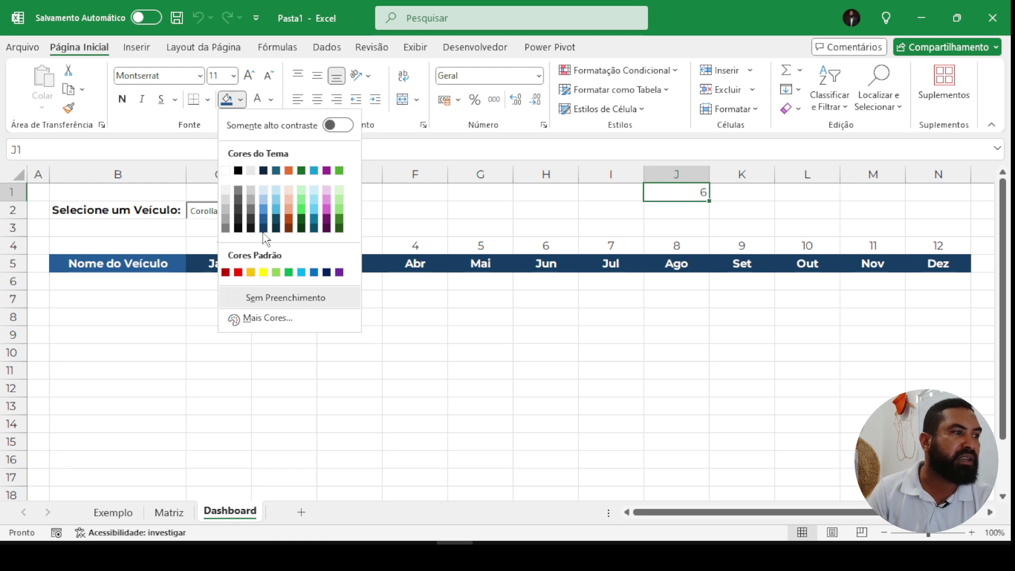
left_click(250, 272)
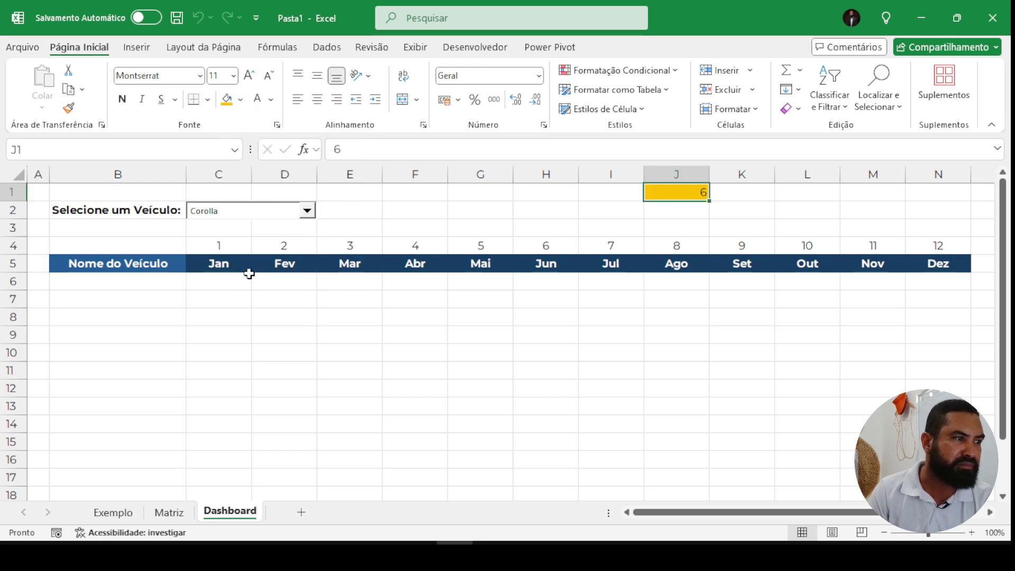
left_click(318, 99)
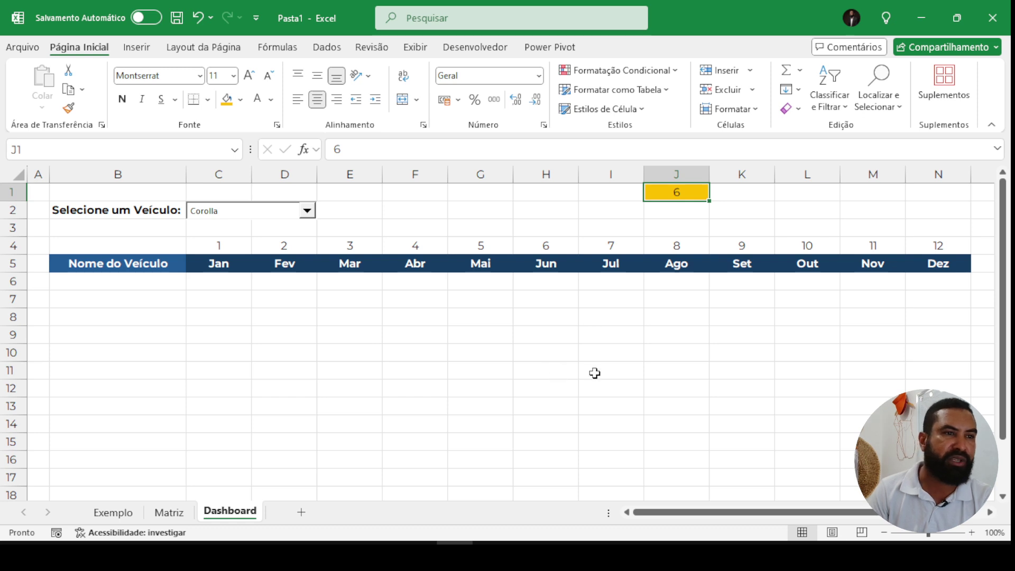
left_click(653, 364)
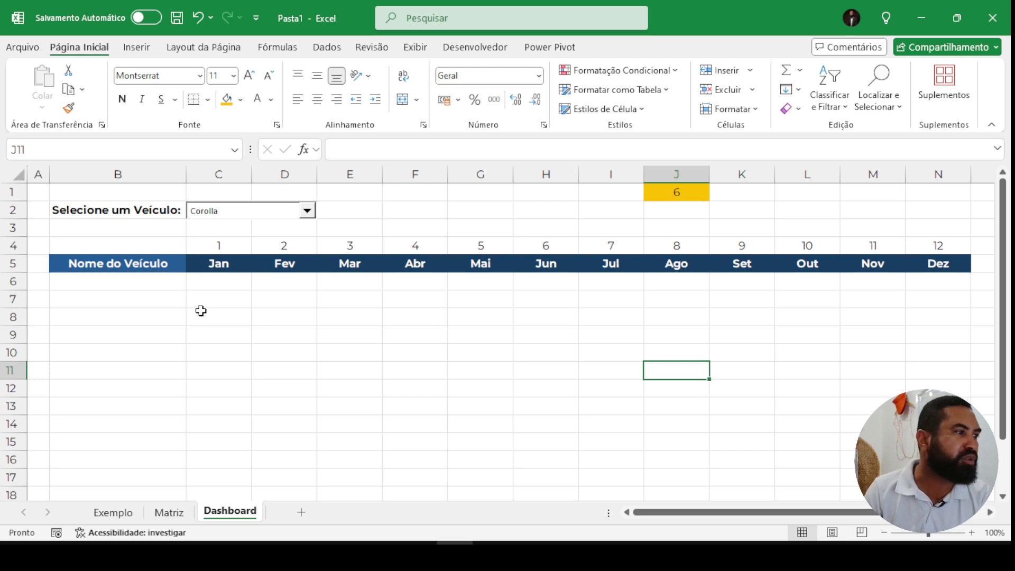
- Select cell B6 under "Nome do Veículo" and choose Gol in the combo box
left_click(135, 285)
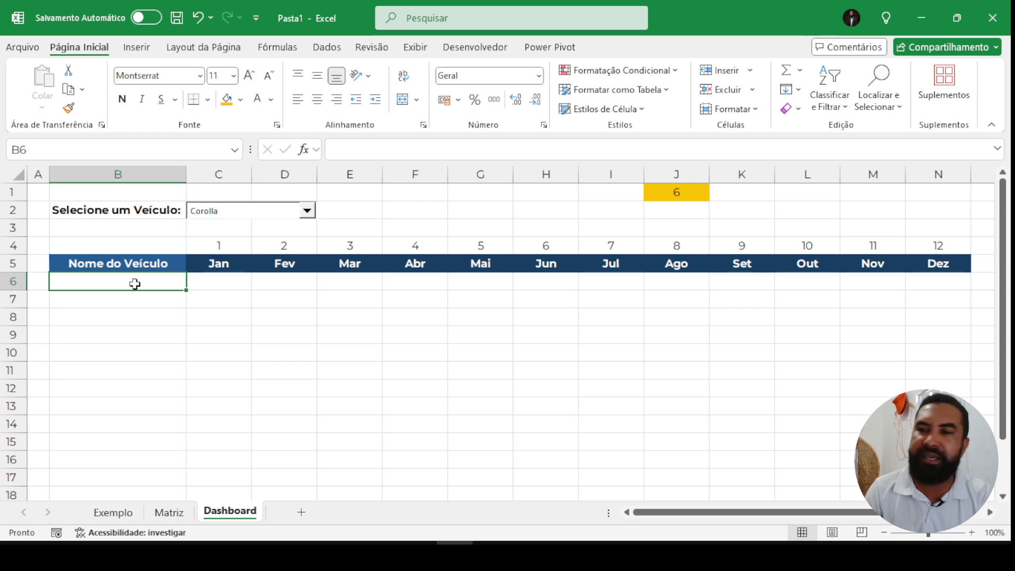
left_click(306, 211)
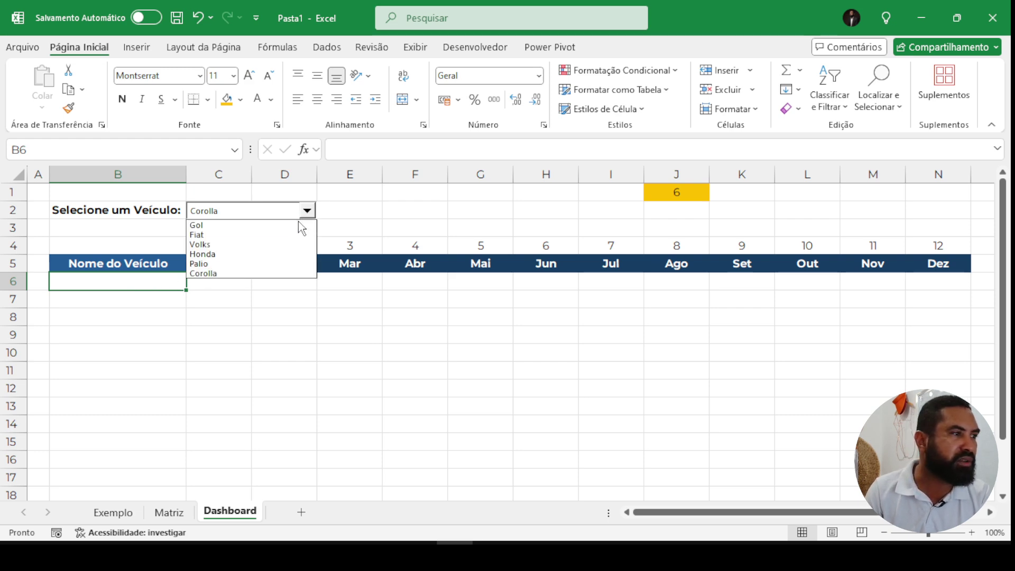
left_click(298, 224)
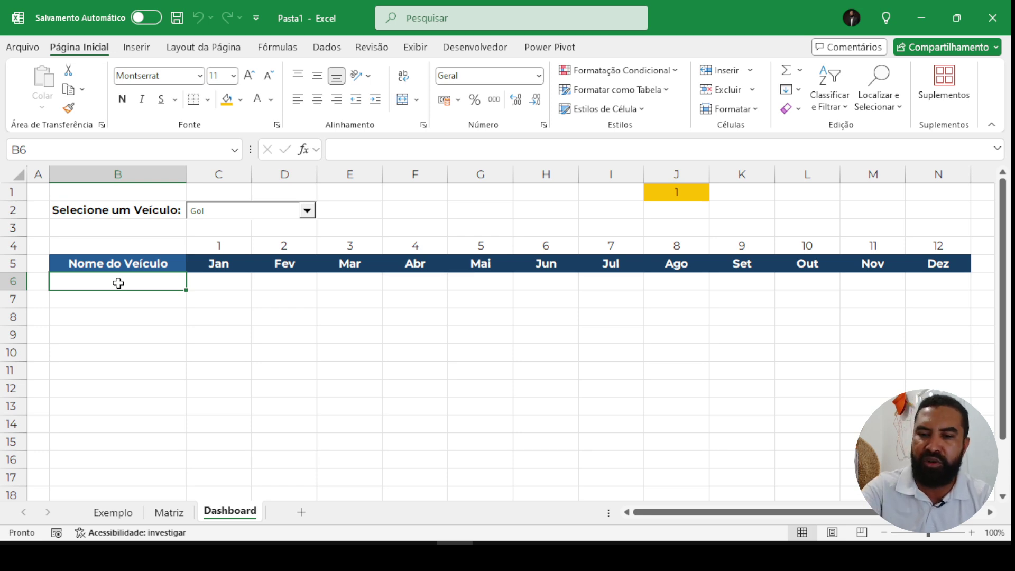
- Enter the formula =ÍNDICE(Carros;J1;1) in cell B6 to return the selected vehicle's name
type("=Í")
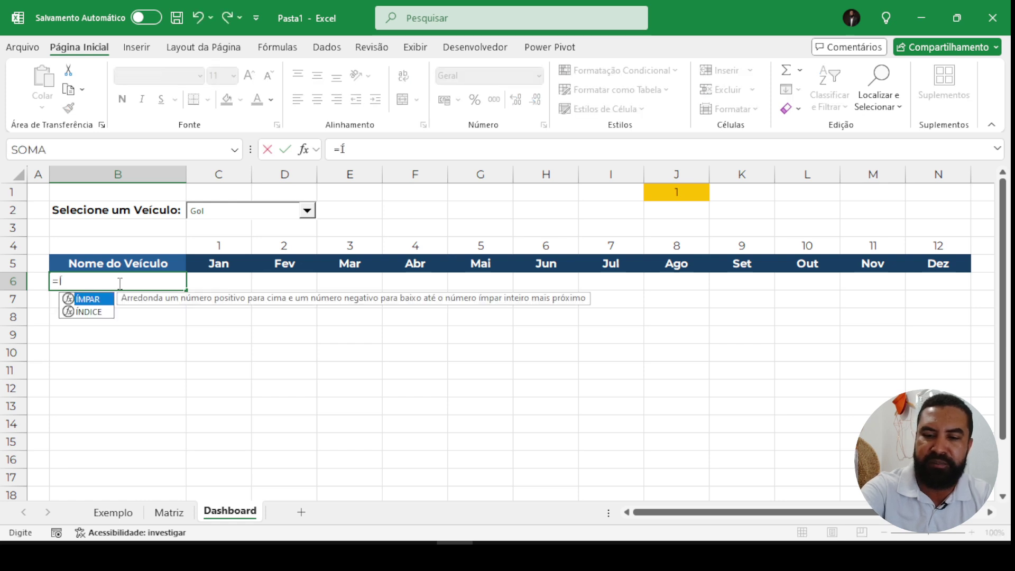
type("N")
key("Tab")
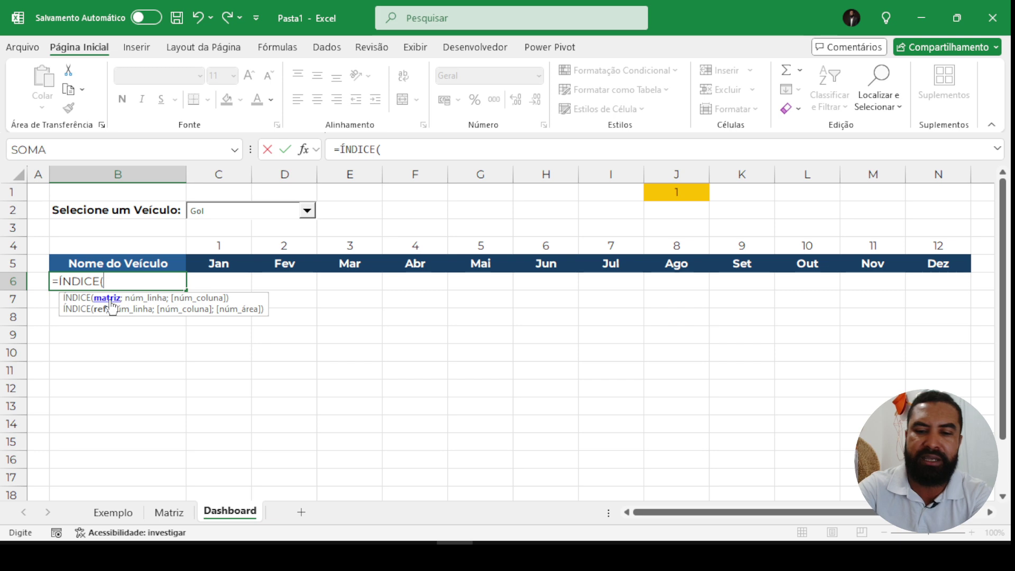
type("A")
key("BackSpace")
type("CA")
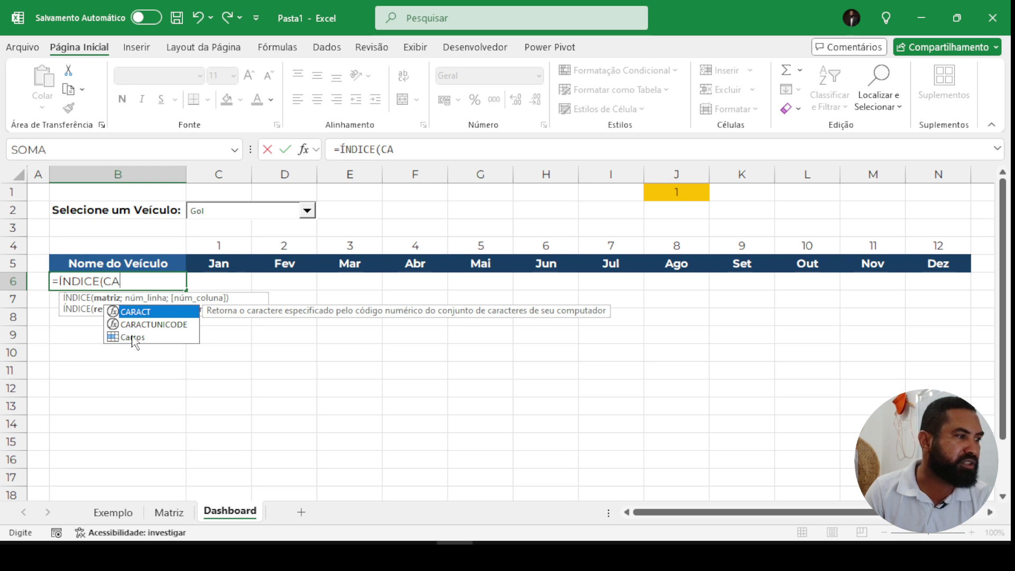
double_click(130, 338)
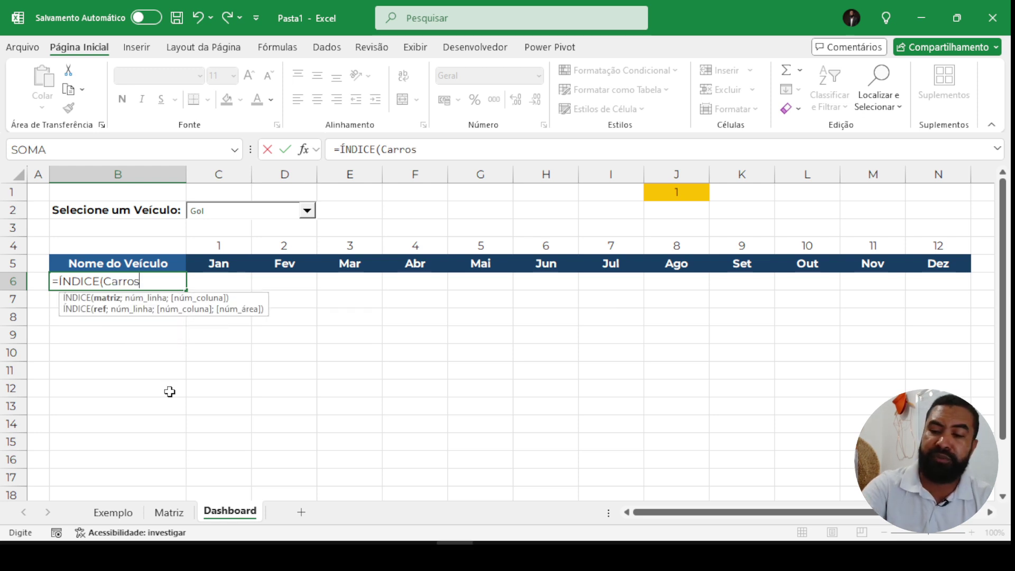
type(";")
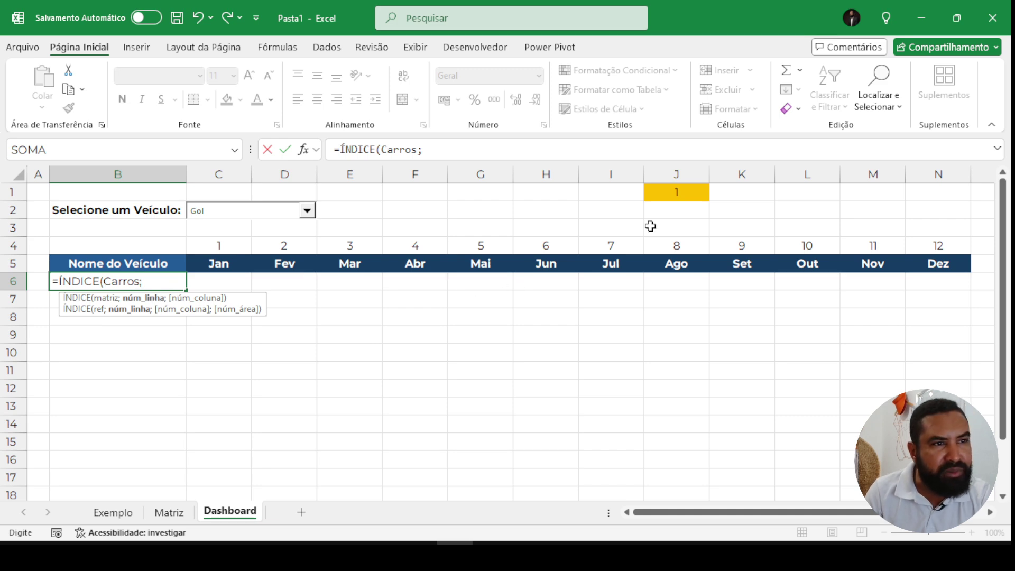
left_click(659, 195)
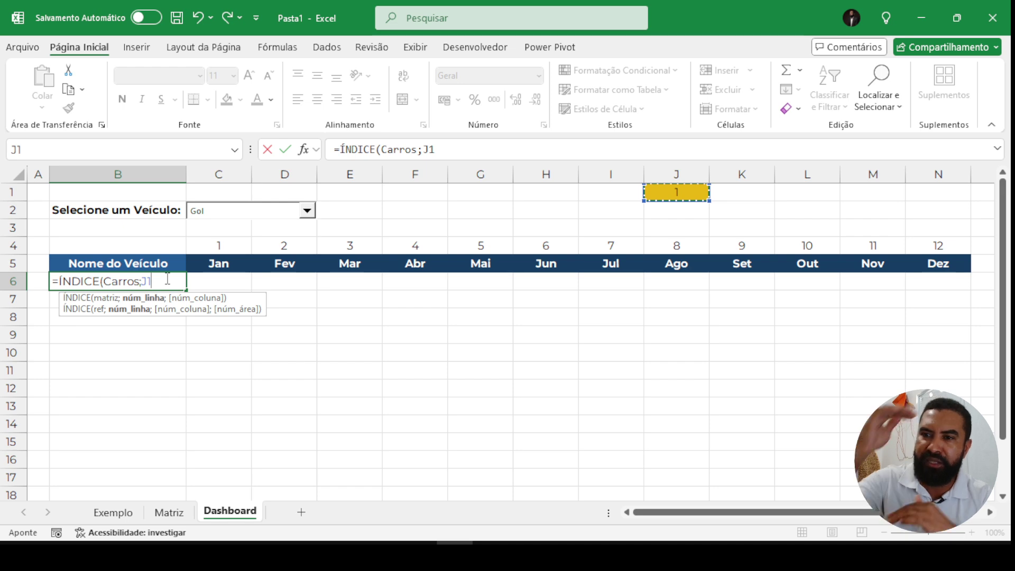
type(";")
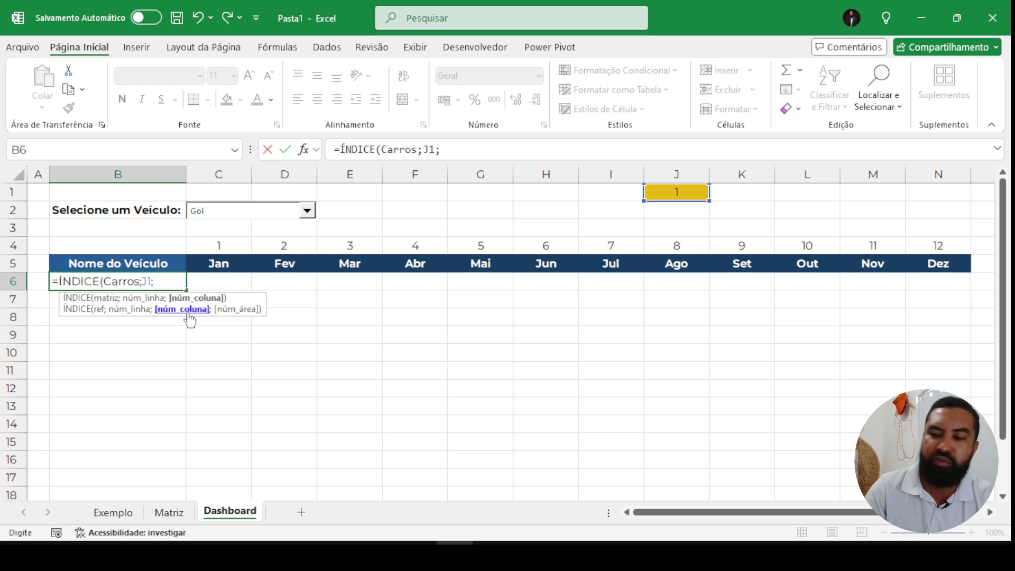
type("1")
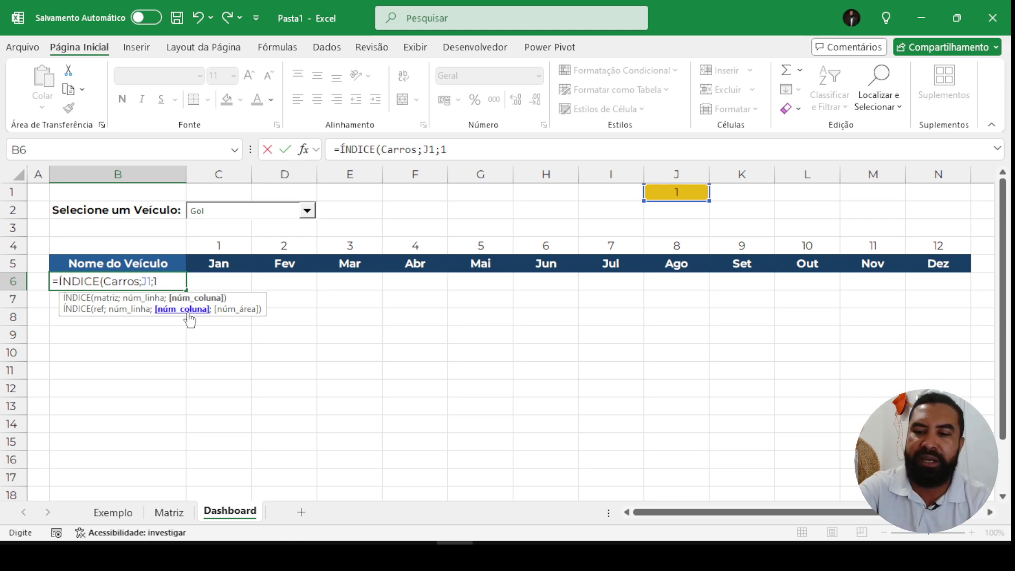
type(")")
key("Return")
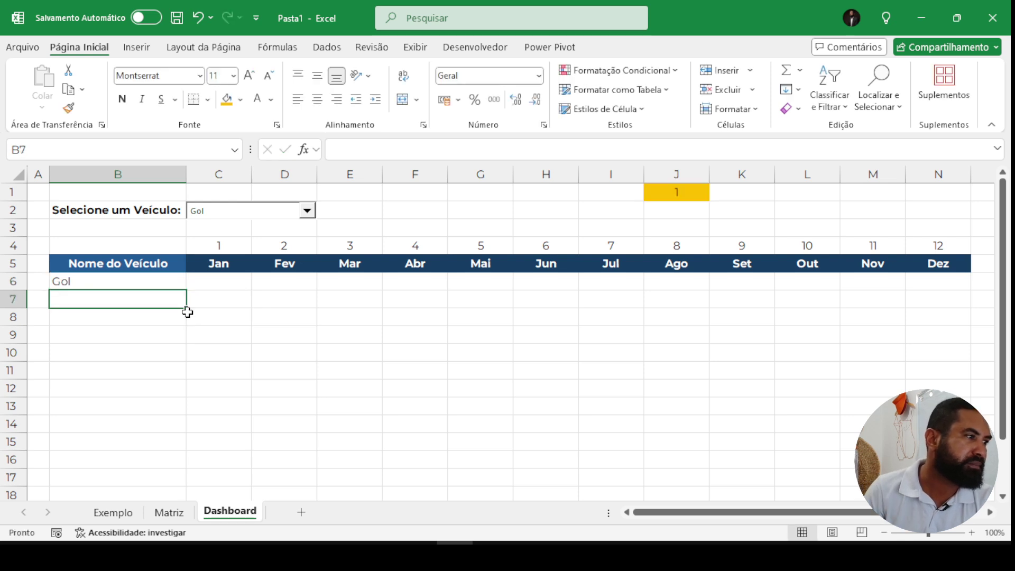
- Centre the vehicle name in cell B6 horizontally and choose Volks in the combo box
left_click(153, 281)
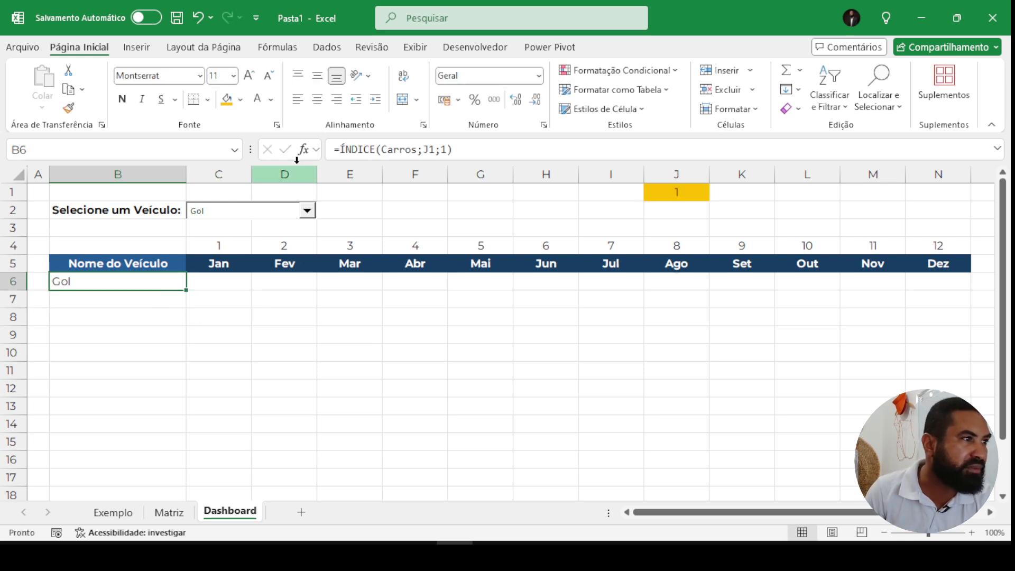
left_click(317, 100)
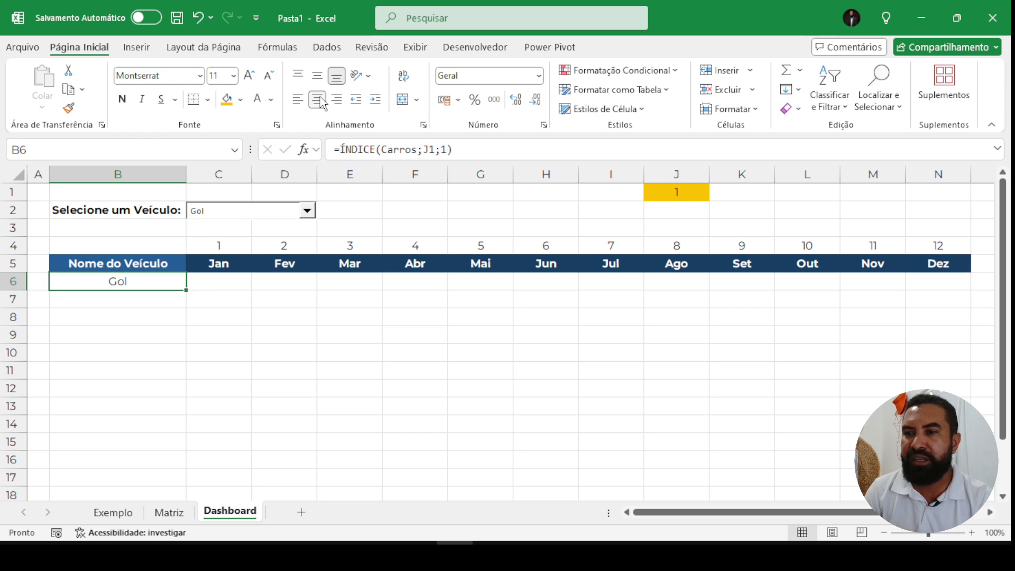
left_click(313, 214)
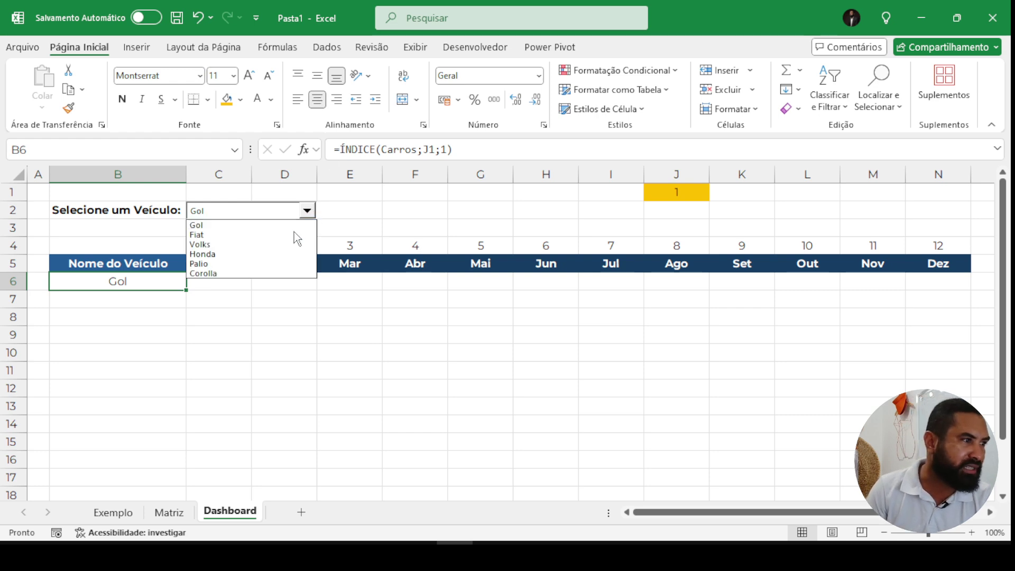
left_click(290, 244)
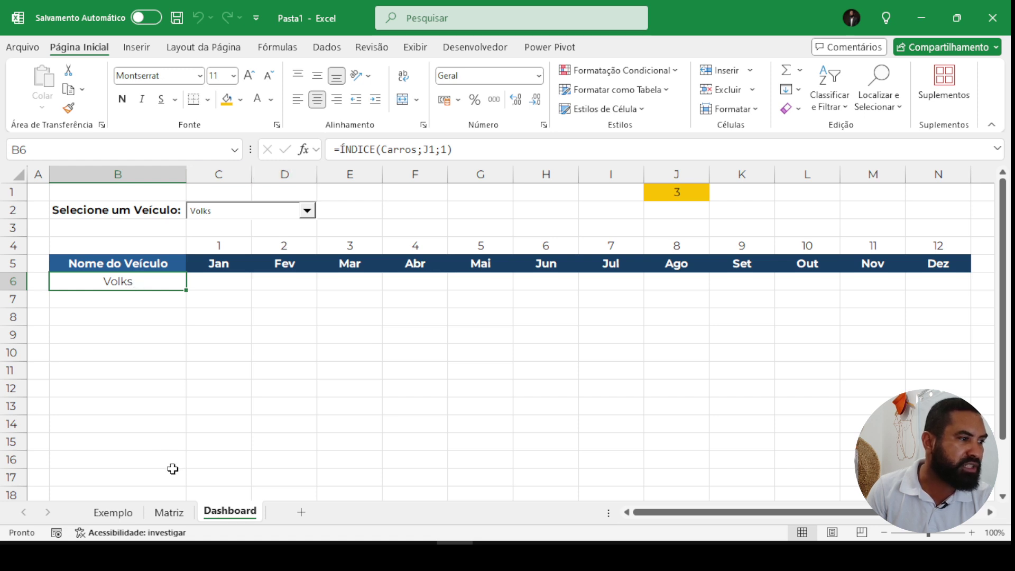
- Check the vehicle names in A2:A7 on the Matriz sheet and locate the Volks entry
left_click(170, 513)
left_click_drag(77, 218, 73, 307)
left_click(57, 257)
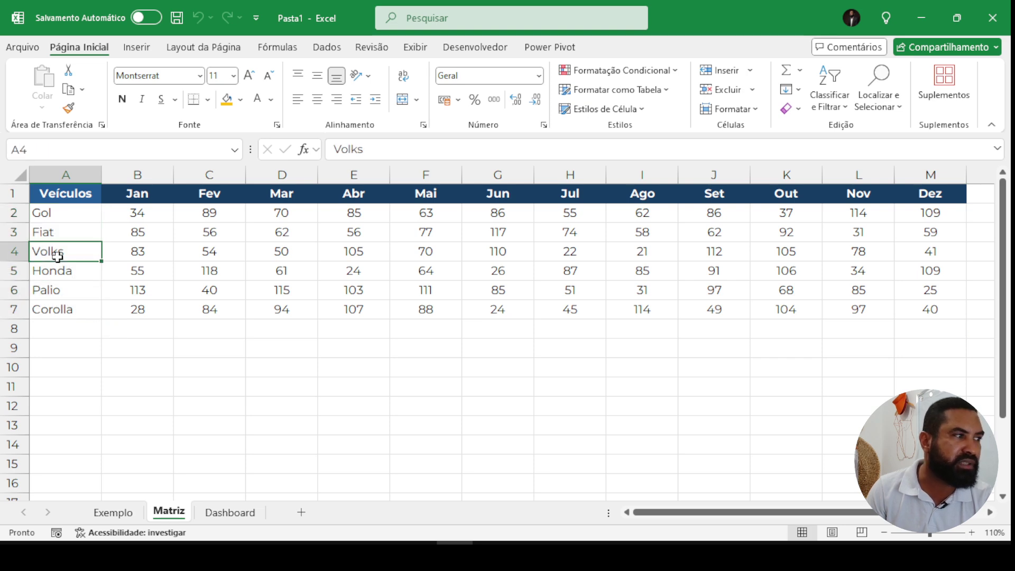
- Examine row number J1, the Vendas range B2:M7 on the Matriz sheet, and the month numbers in C4:N4 on Dashboard
left_click(243, 512)
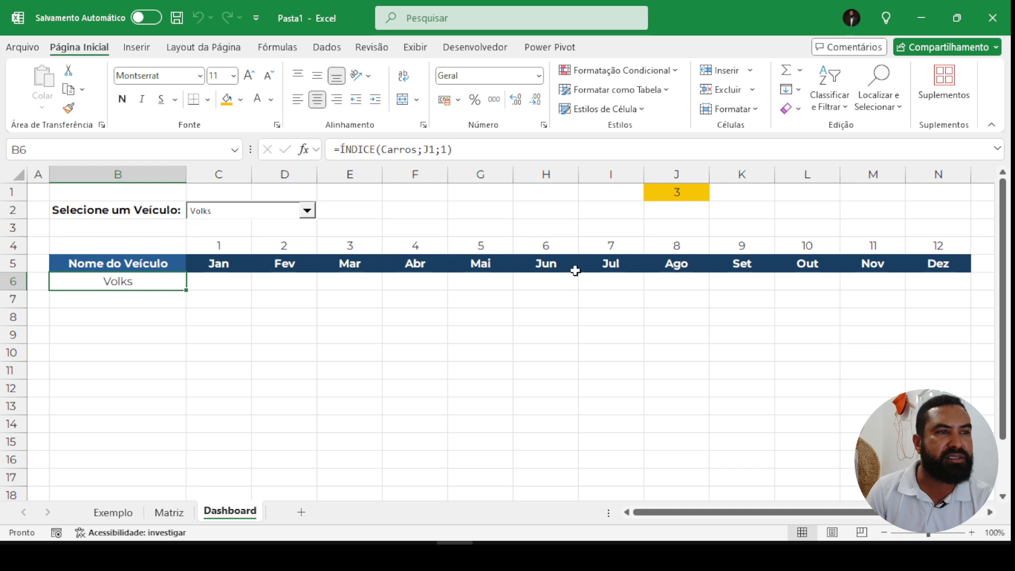
left_click(652, 196)
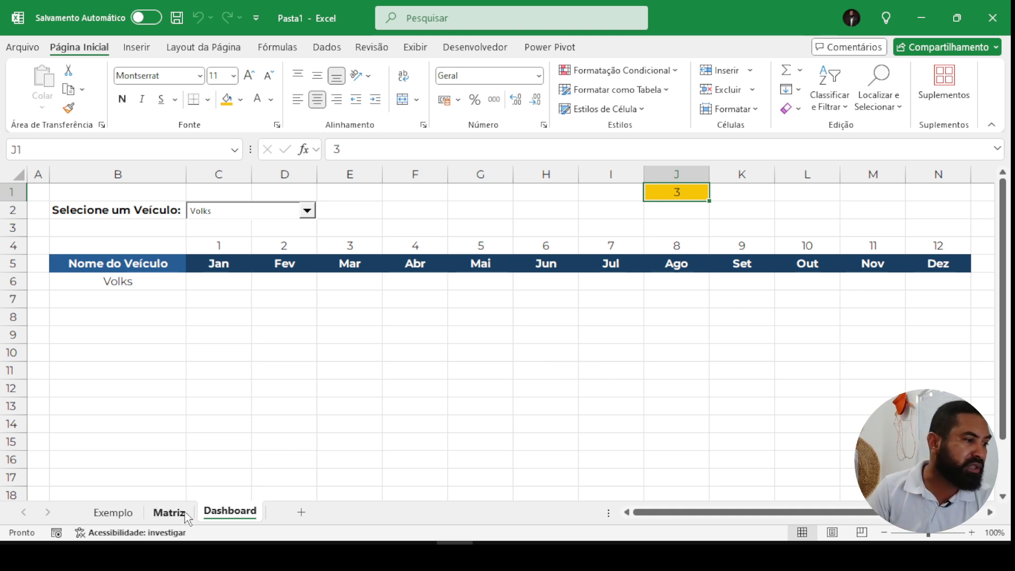
left_click(169, 512)
left_click_drag(140, 213, 908, 312)
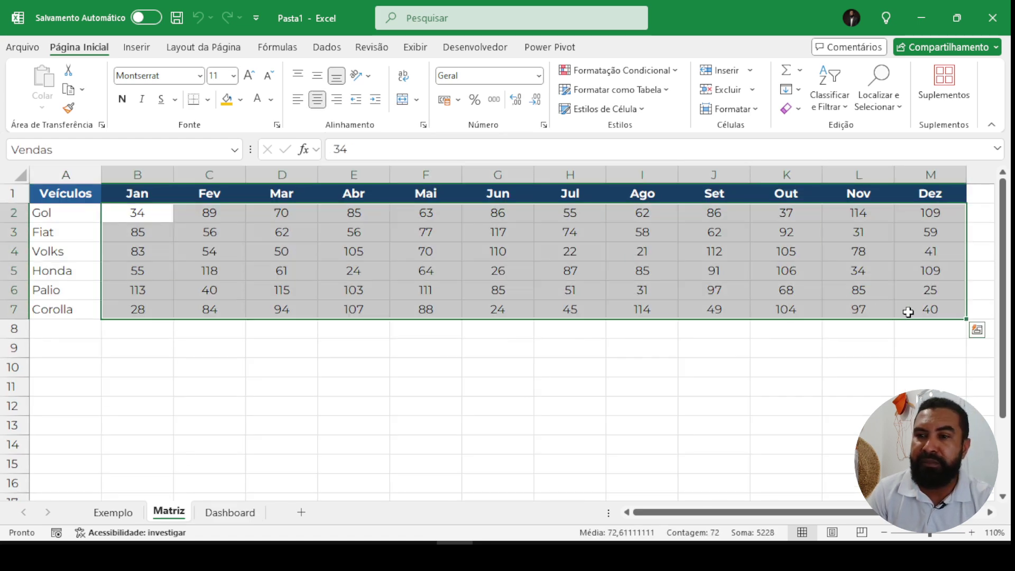
left_click(253, 515)
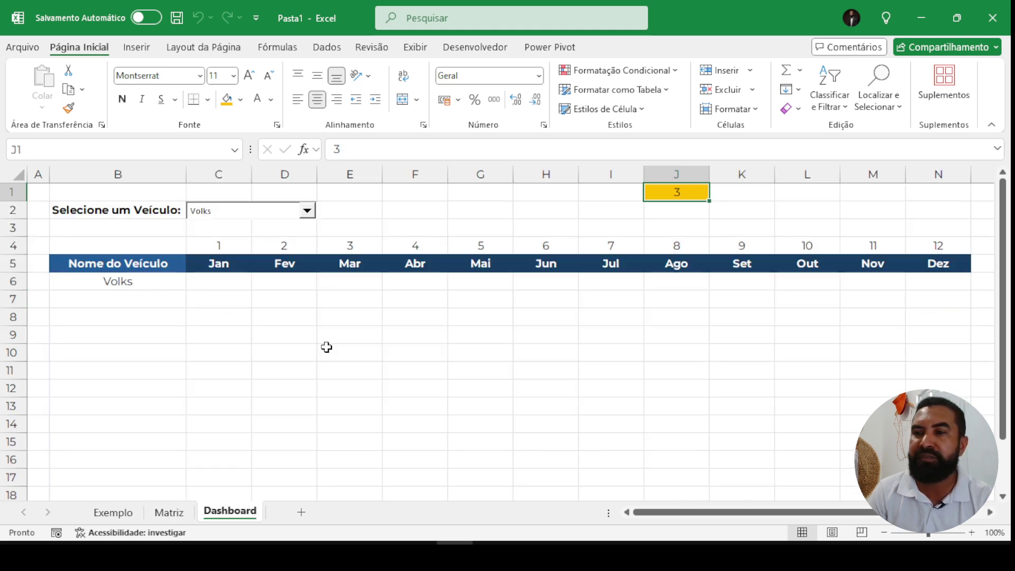
left_click(188, 512)
left_click_drag(130, 214, 124, 303)
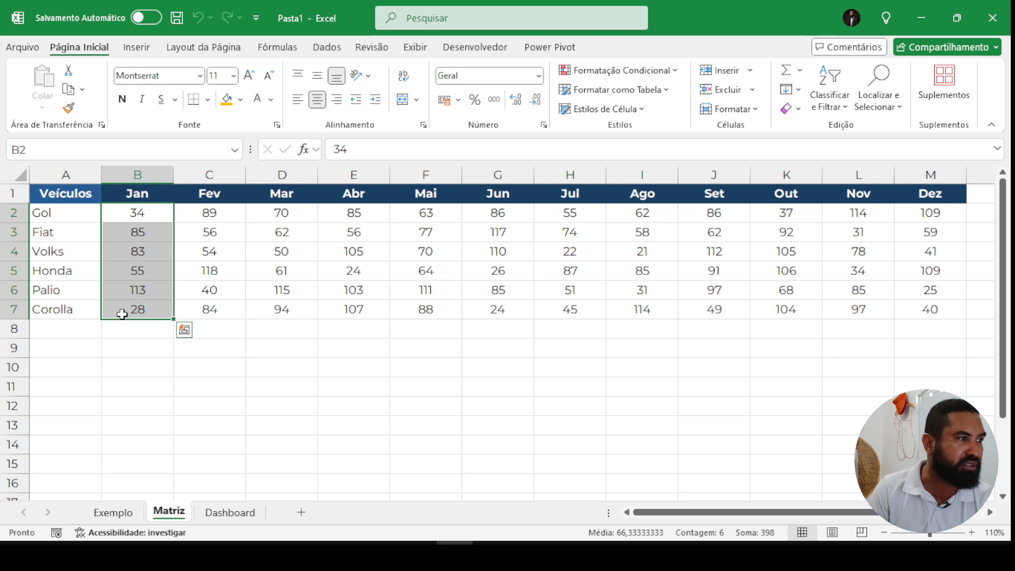
left_click_drag(136, 213, 903, 310)
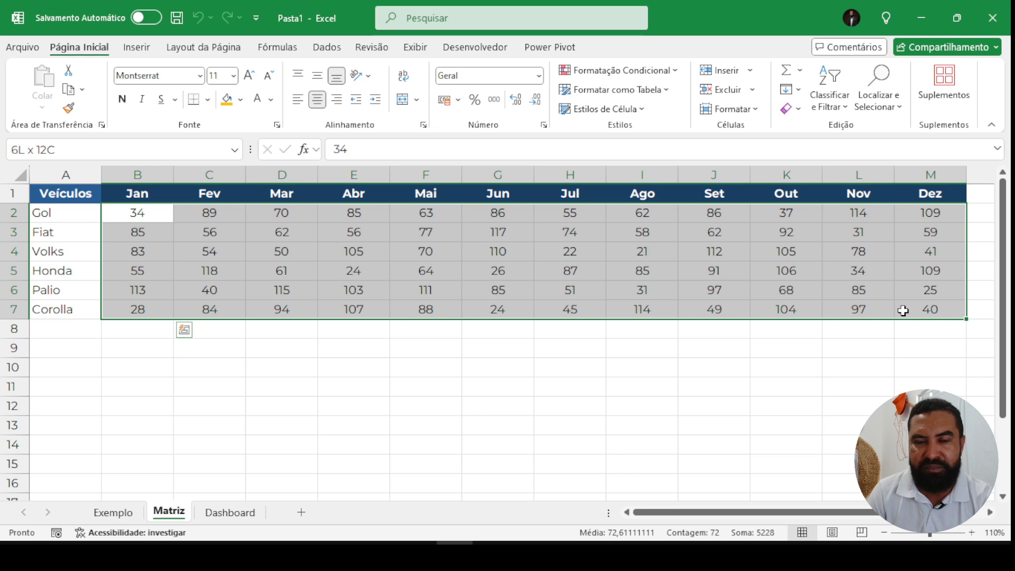
left_click(251, 513)
left_click_drag(211, 254, 909, 250)
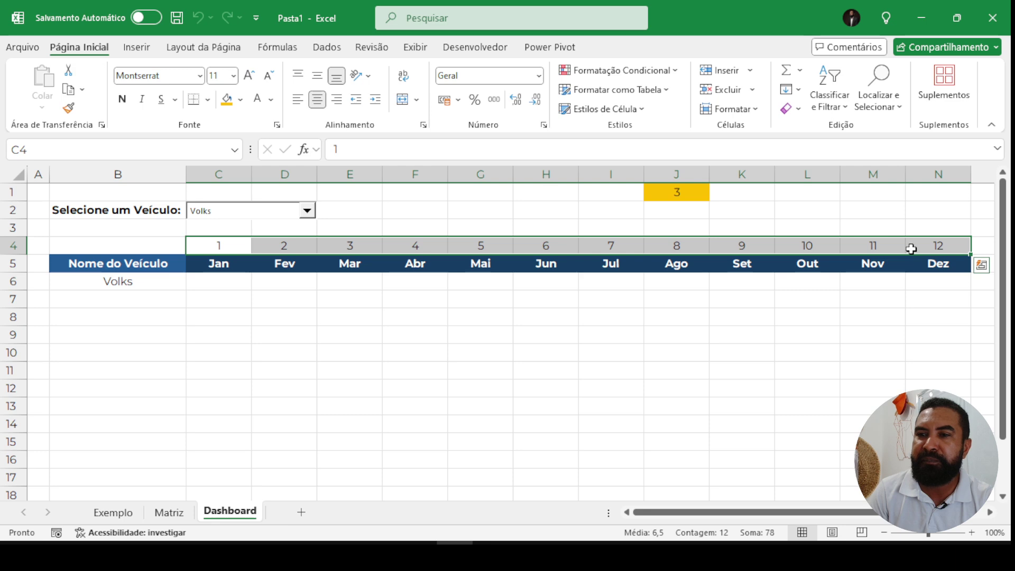
left_click(206, 283)
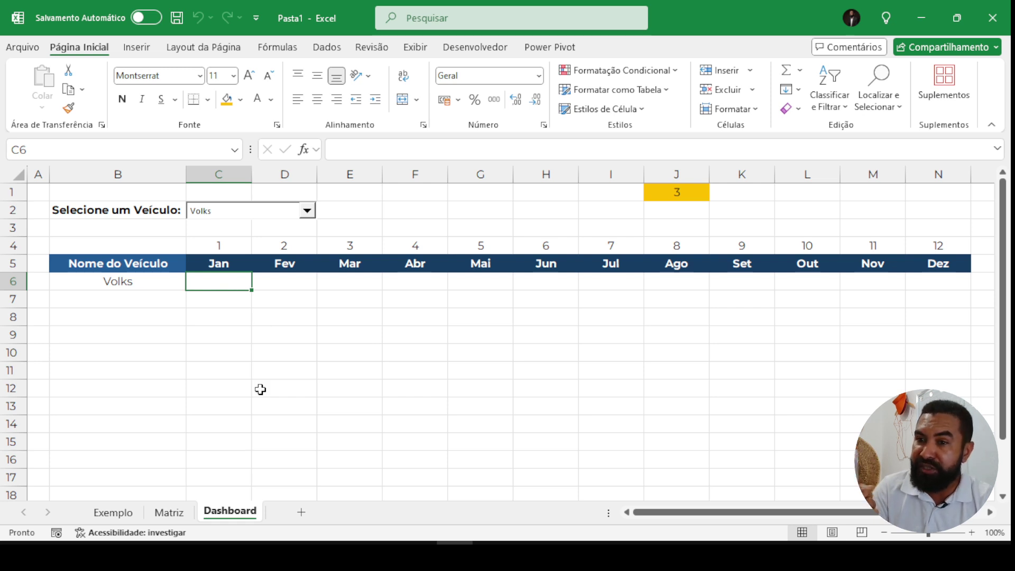
left_click(675, 193)
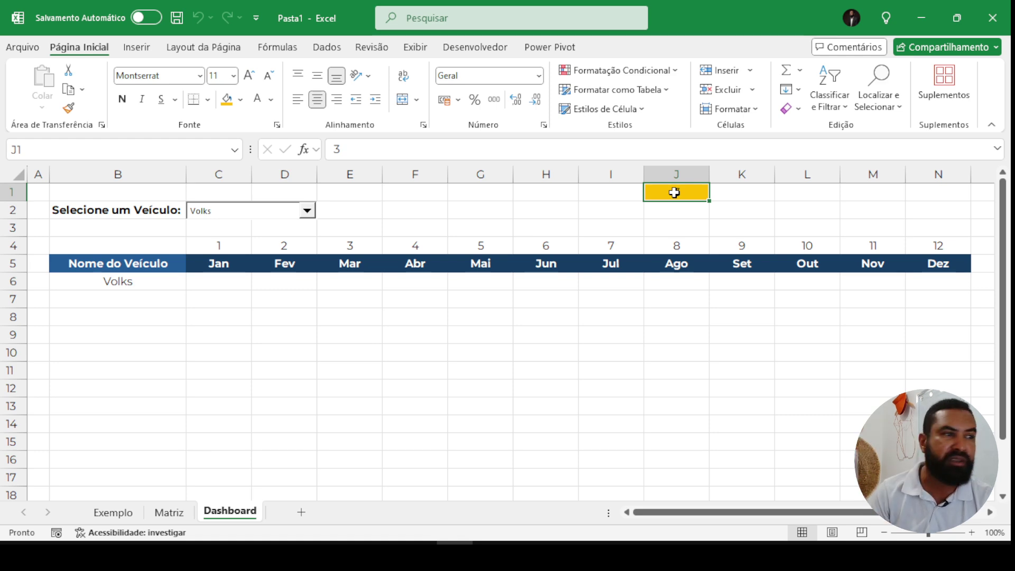
left_click(200, 246)
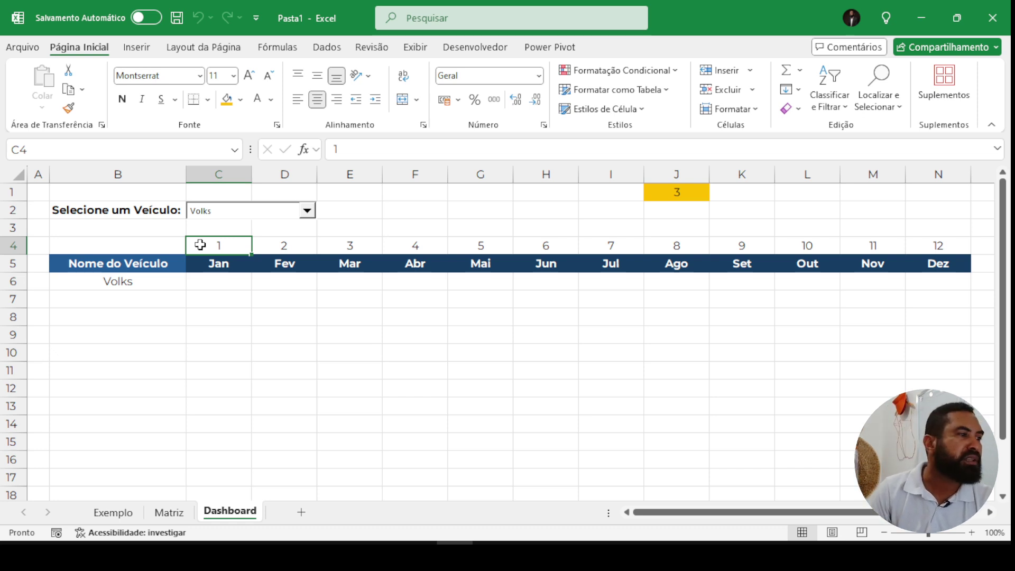
- Begin the January formula in Dashboard cell C6 as =ÍNDICE(Vendas;J1;C4, using the named range for the matrix
left_click(209, 281)
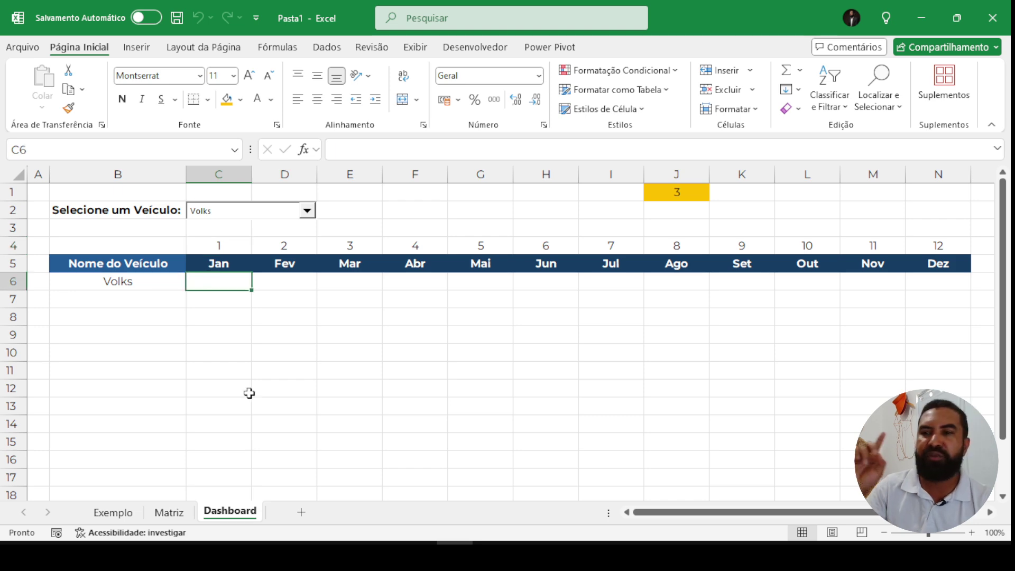
type("=ÍN")
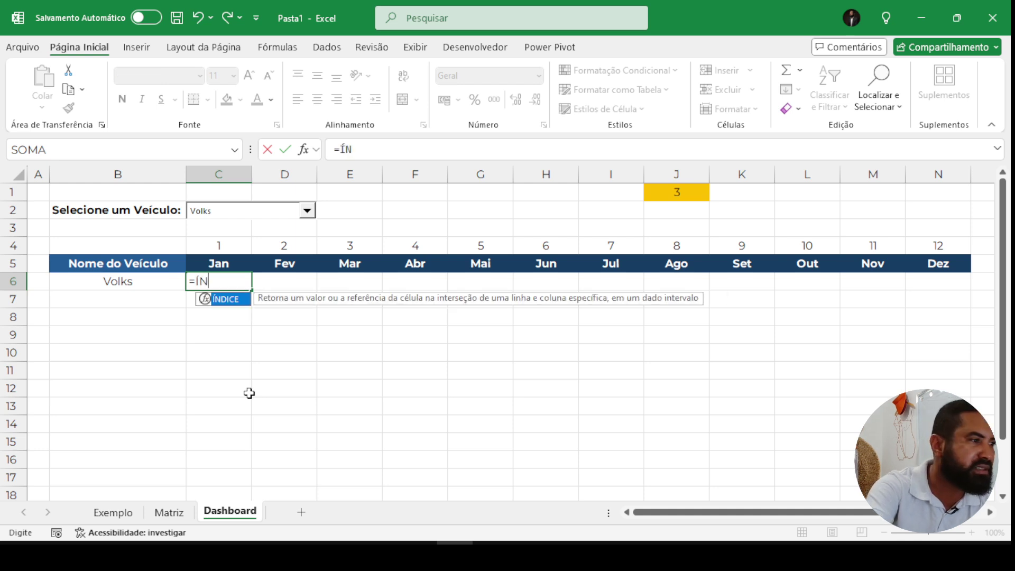
key("Tab")
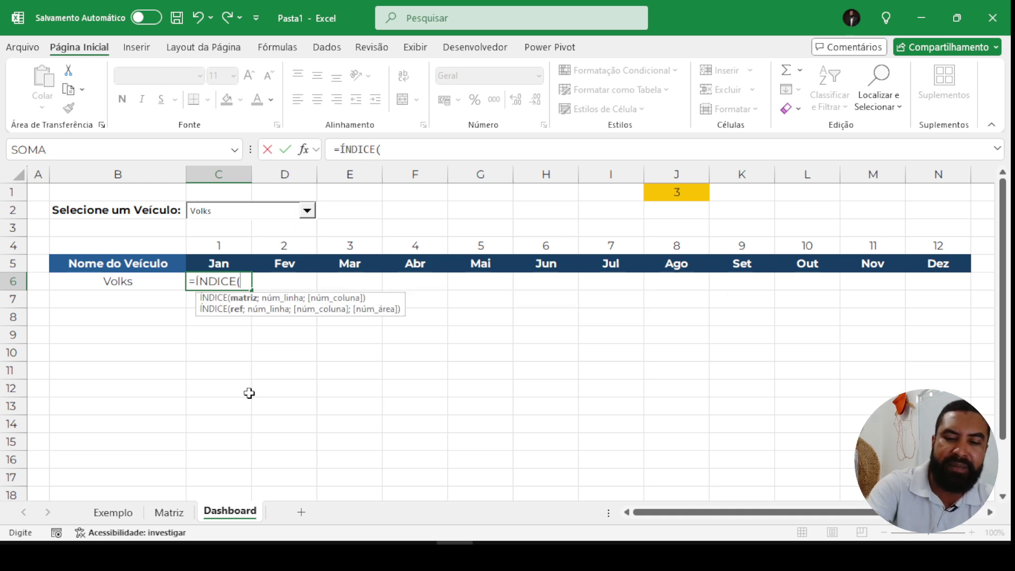
type("VENDAS")
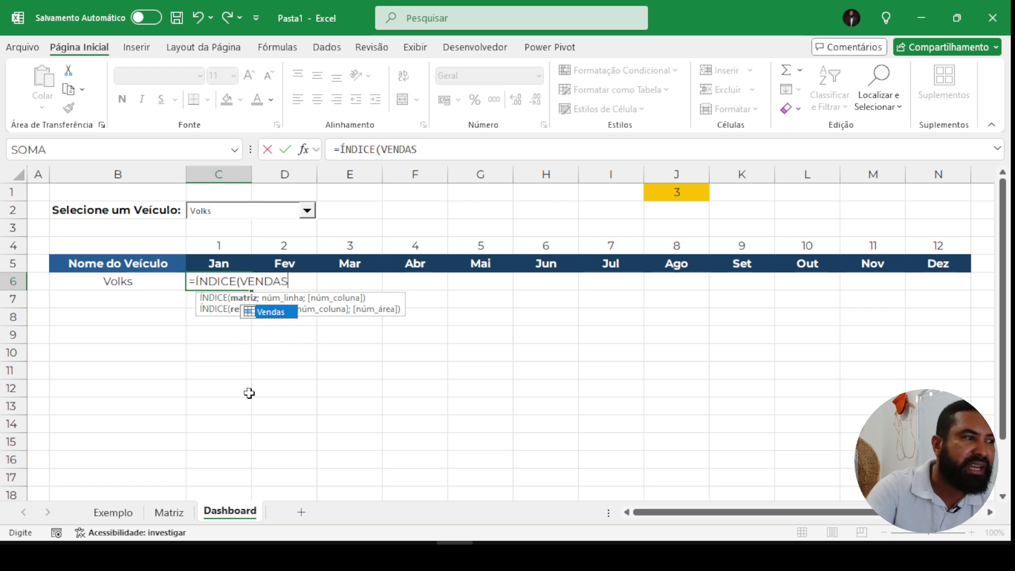
double_click(265, 313)
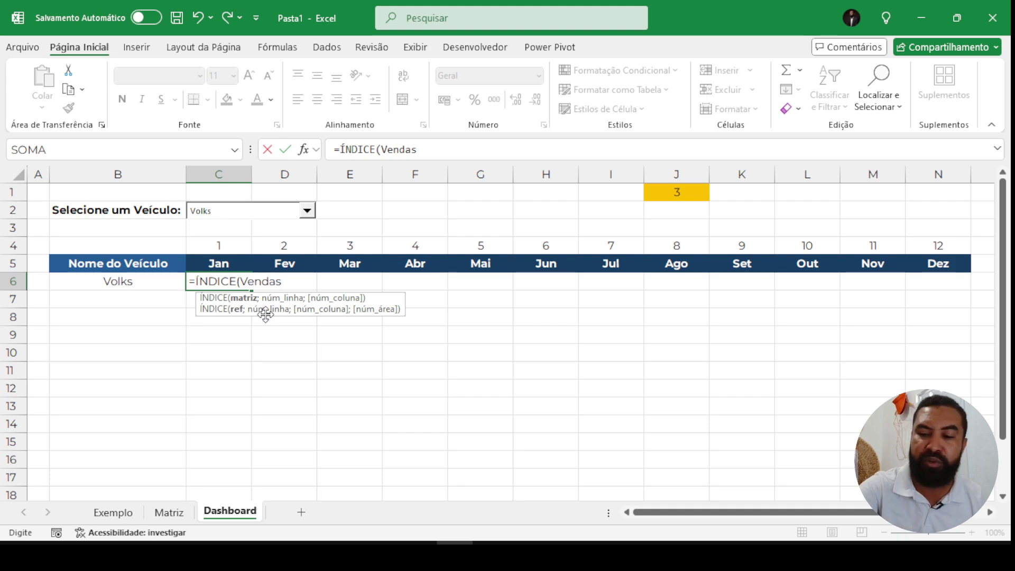
type(";")
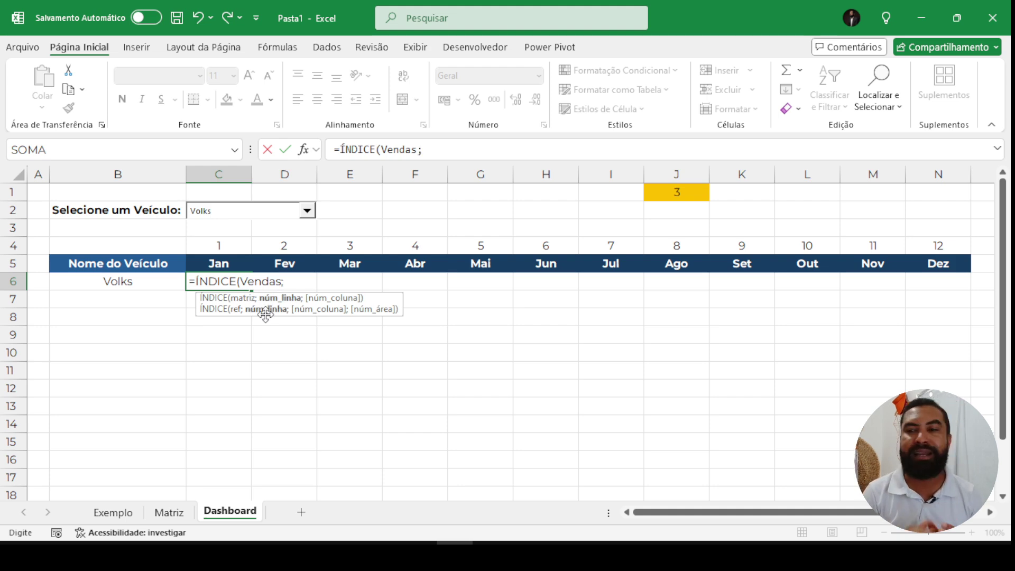
left_click(661, 198)
left_click(661, 198)
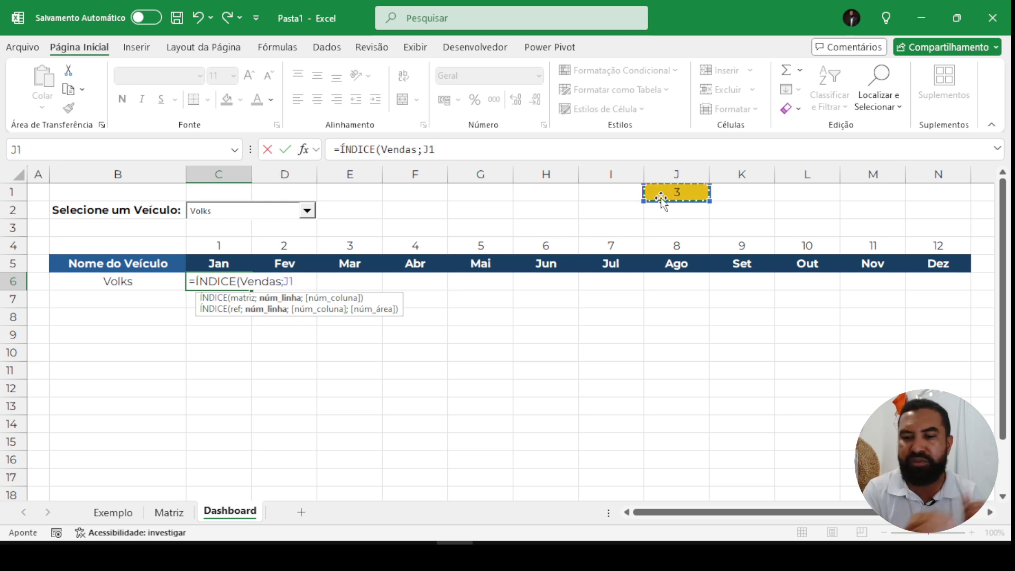
type(";")
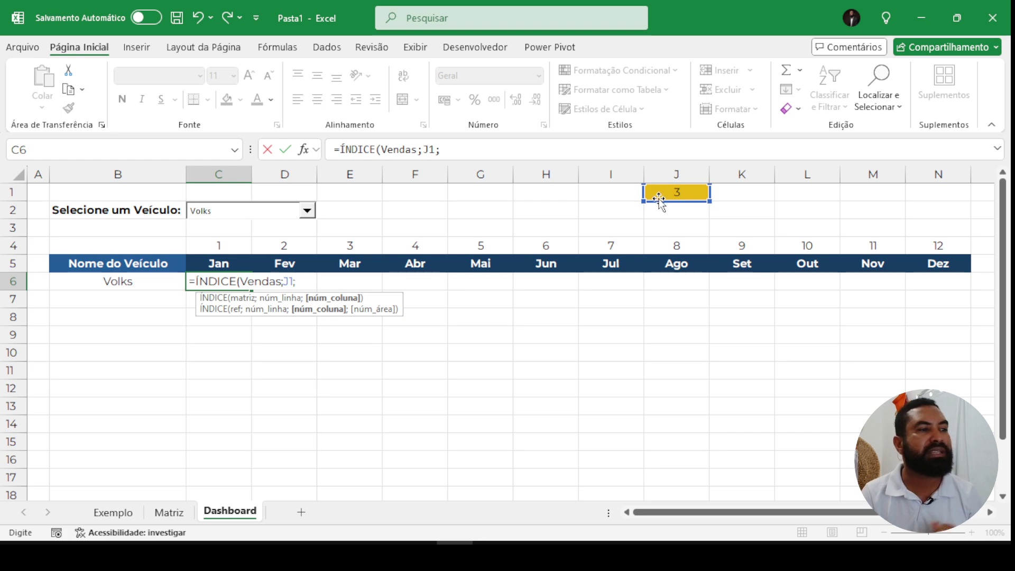
left_click(226, 245)
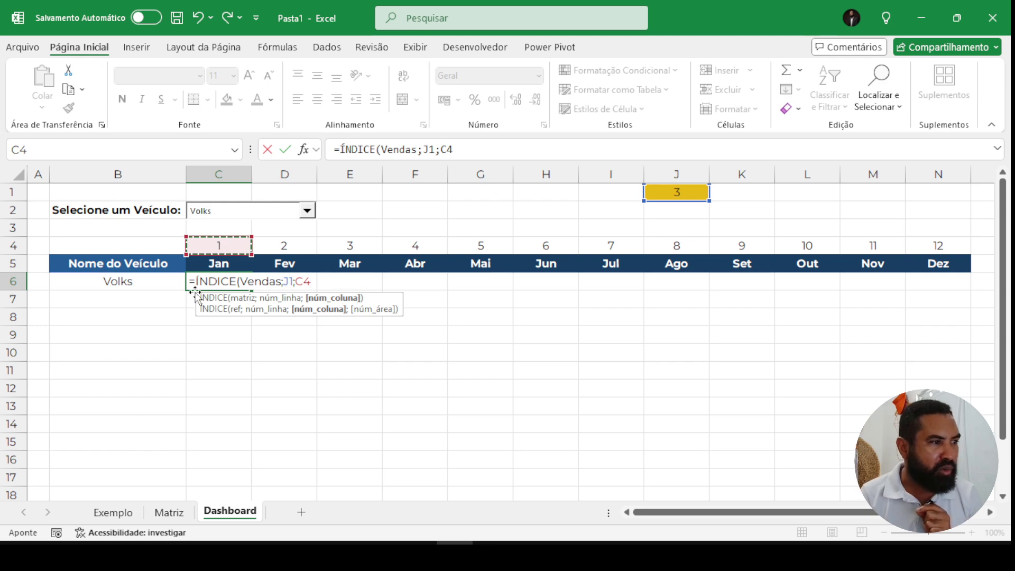
- Make the J1 reference absolute in the C6 formula and complete it as =ÍNDICE(Vendas;$J$1;C4)
double_click(286, 281)
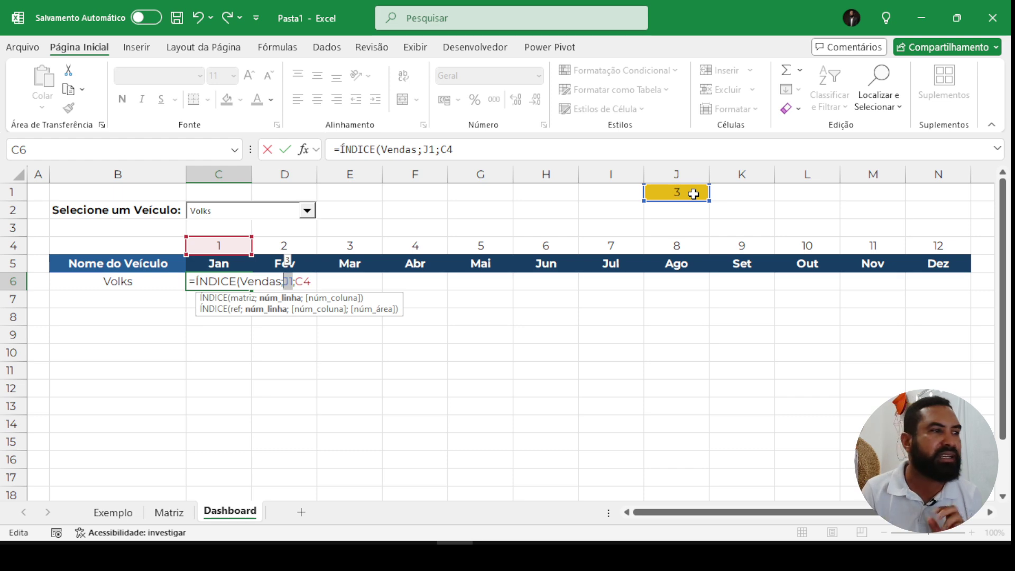
left_click(288, 280)
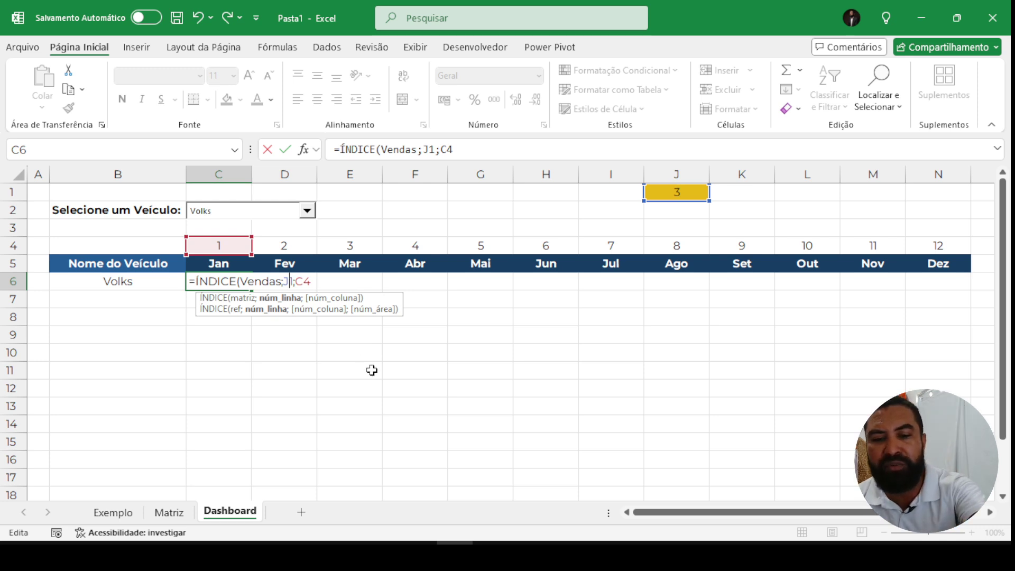
key("F4")
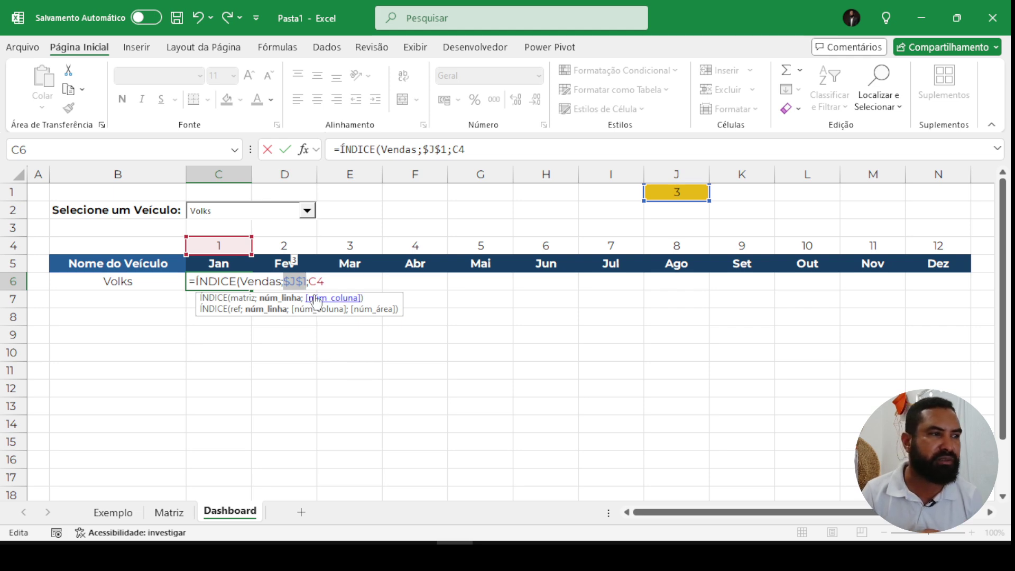
left_click(326, 281)
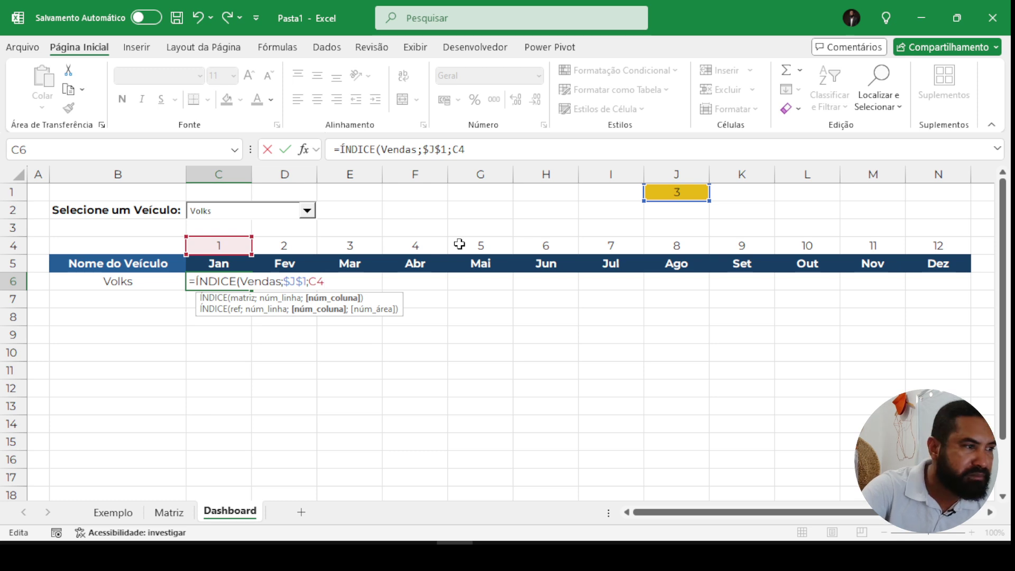
type(")")
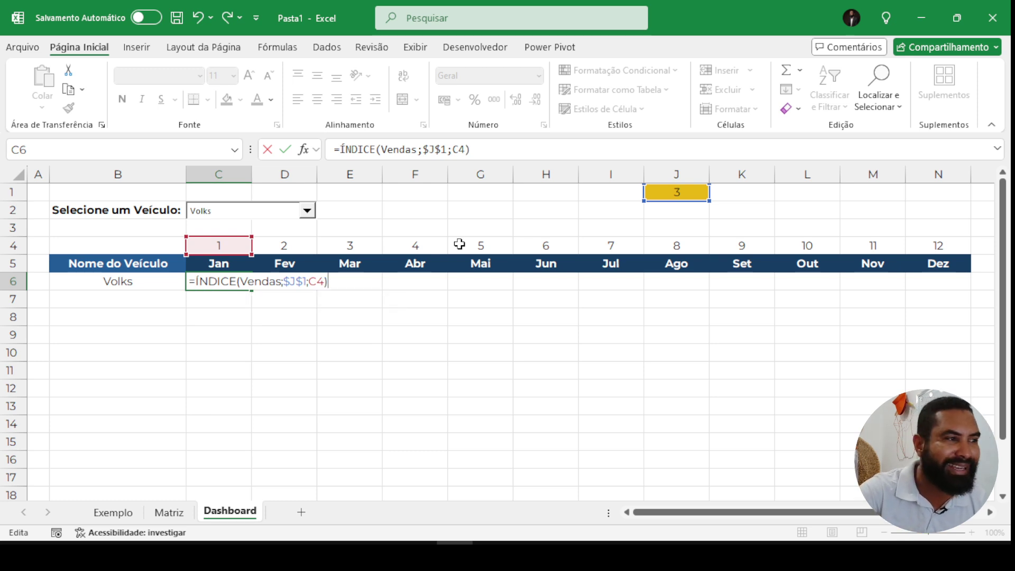
key("Return")
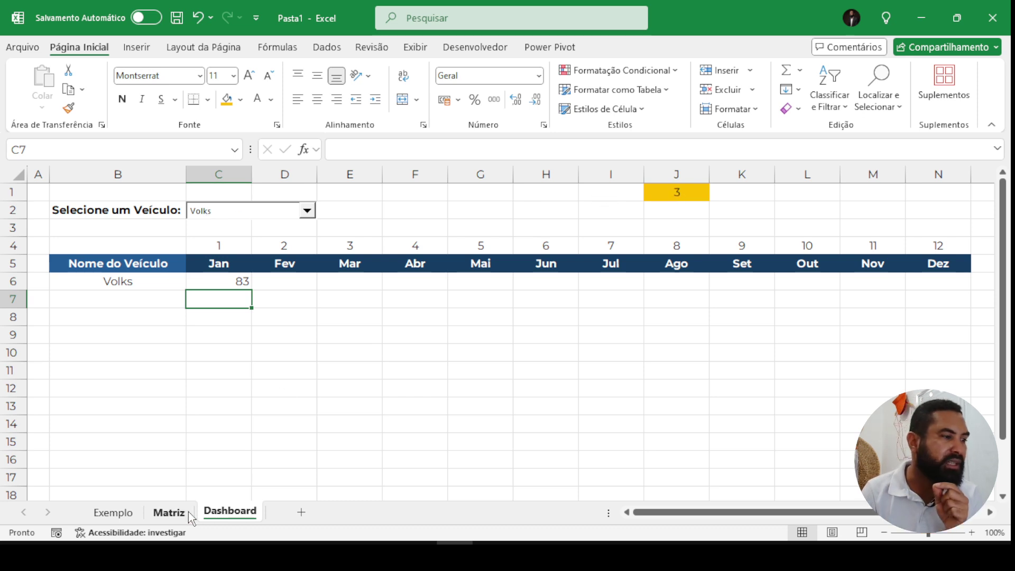
- Check the January value for Volks in cell B4 of the Matriz sheet and return to Dashboard
left_click(175, 512)
left_click_drag(73, 218, 71, 253)
left_click(130, 253)
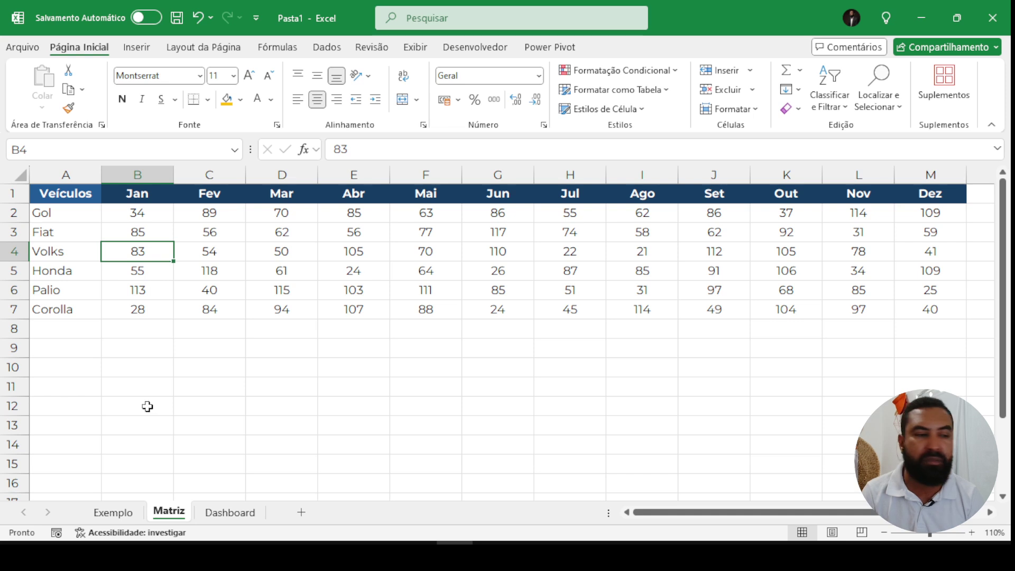
left_click(233, 513)
- Centre cell C6 horizontally and fill its formula across to N6 for all twelve months
left_click(239, 285)
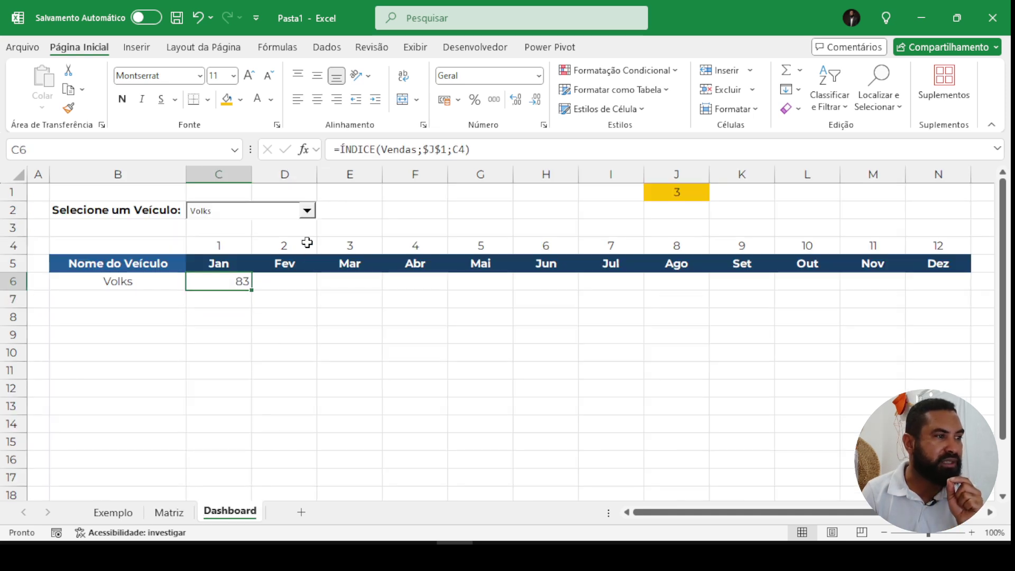
left_click(318, 99)
left_click_drag(252, 290, 943, 285)
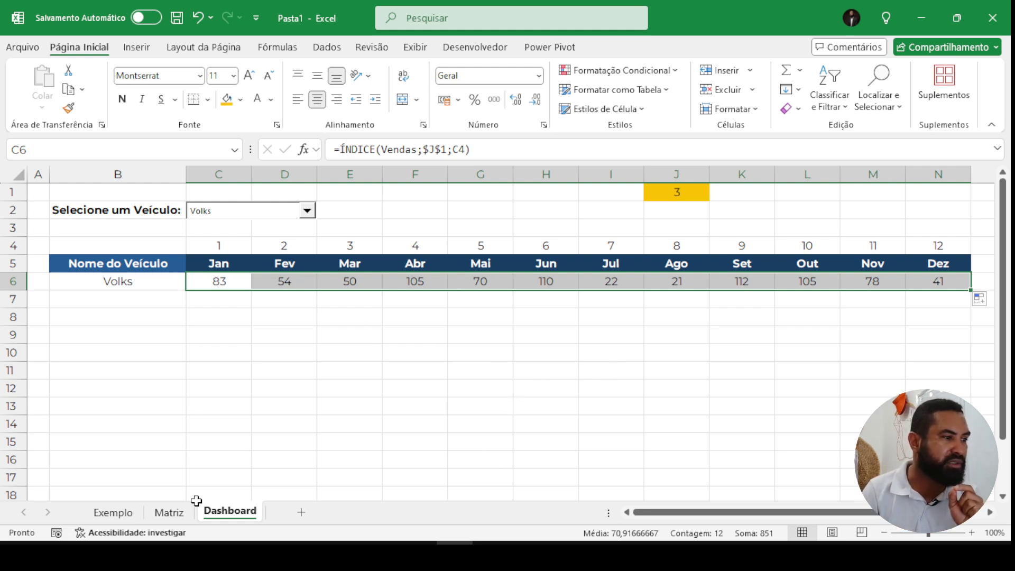
- Compare the Volks values for January to April on the Matriz sheet with row 6 of Dashboard
left_click(169, 512)
left_click_drag(155, 251, 359, 252)
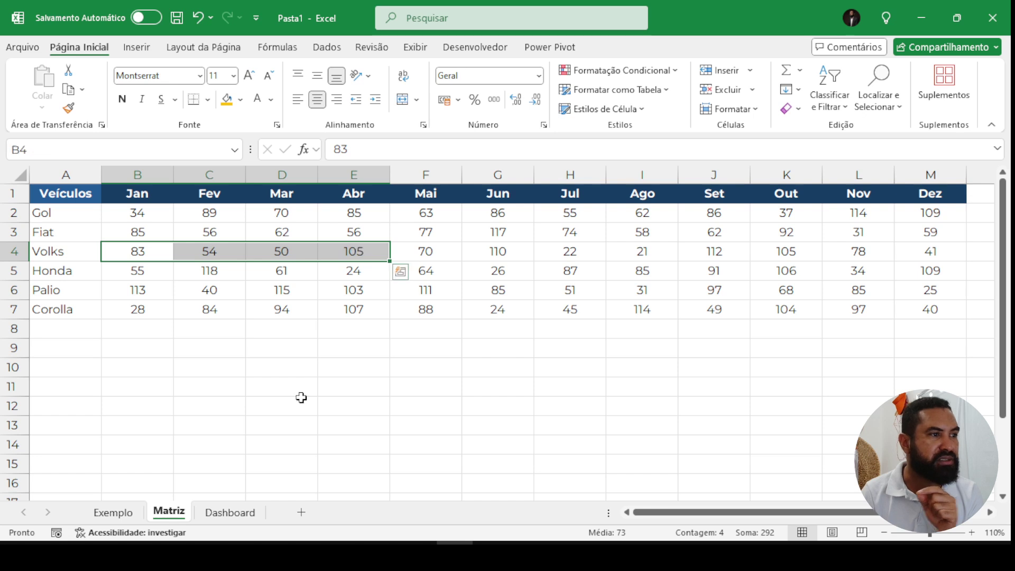
left_click(231, 513)
left_click_drag(347, 282, 412, 277)
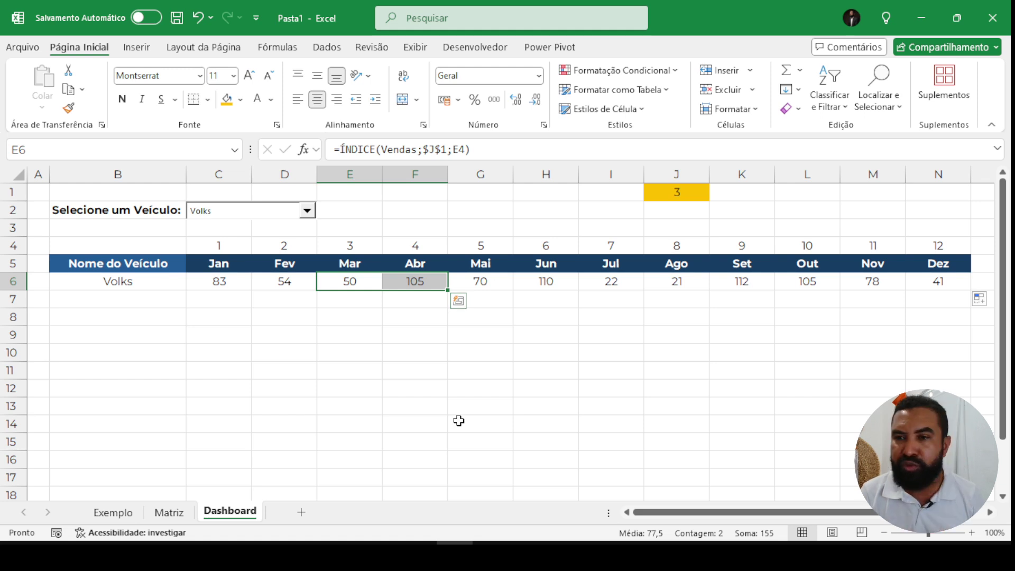
- Test the combo box with Gol, check the vehicle name and monthly values in B6:N6, and switch the selection to Honda
left_click(306, 210)
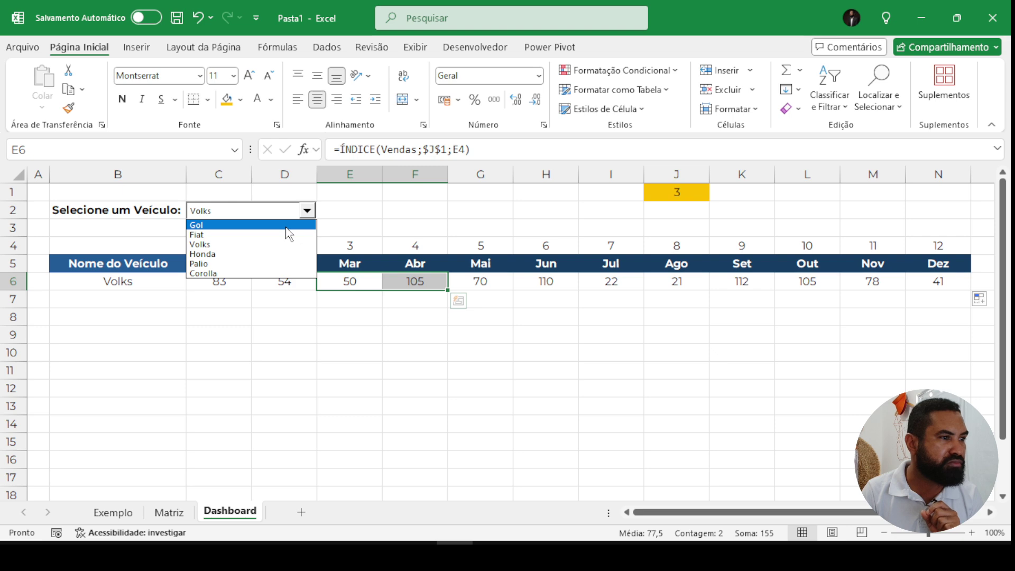
left_click(291, 226)
left_click(139, 287)
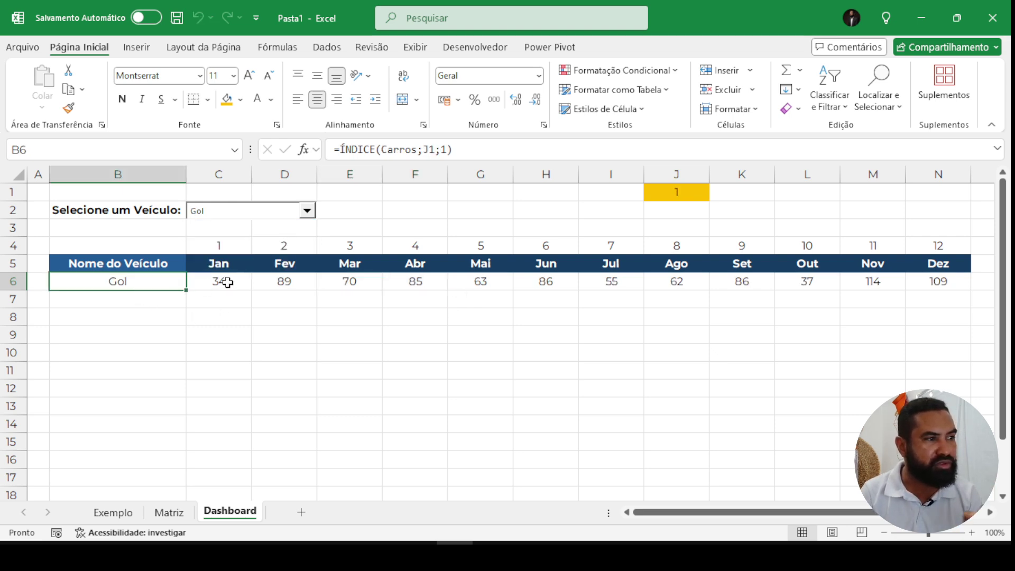
left_click_drag(227, 284, 909, 281)
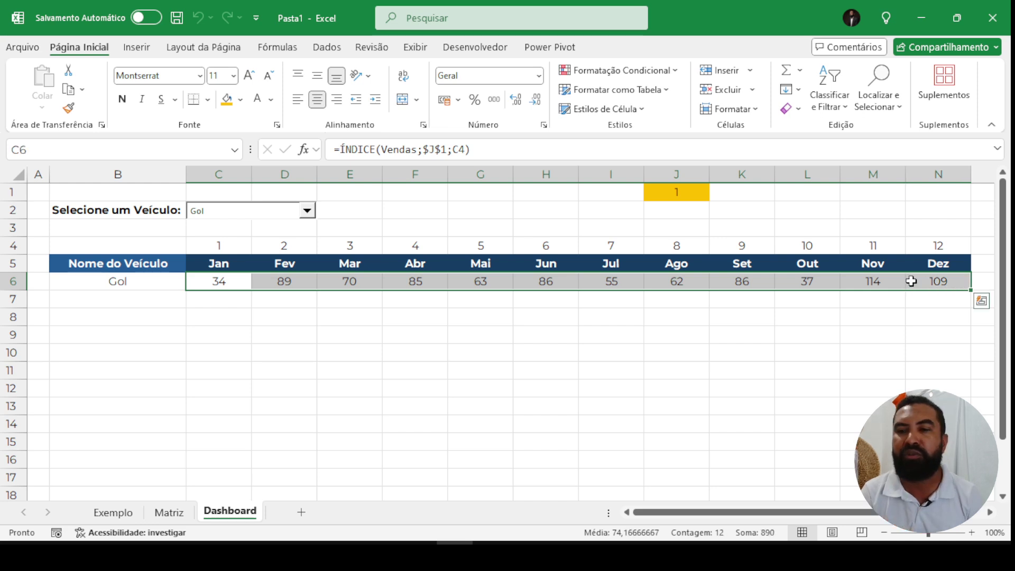
left_click(306, 210)
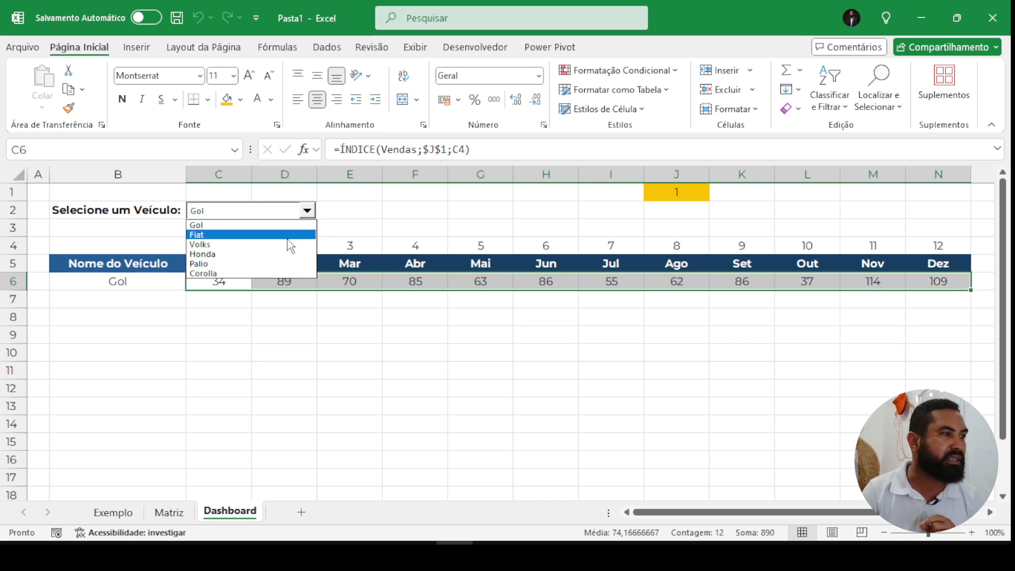
left_click(276, 249)
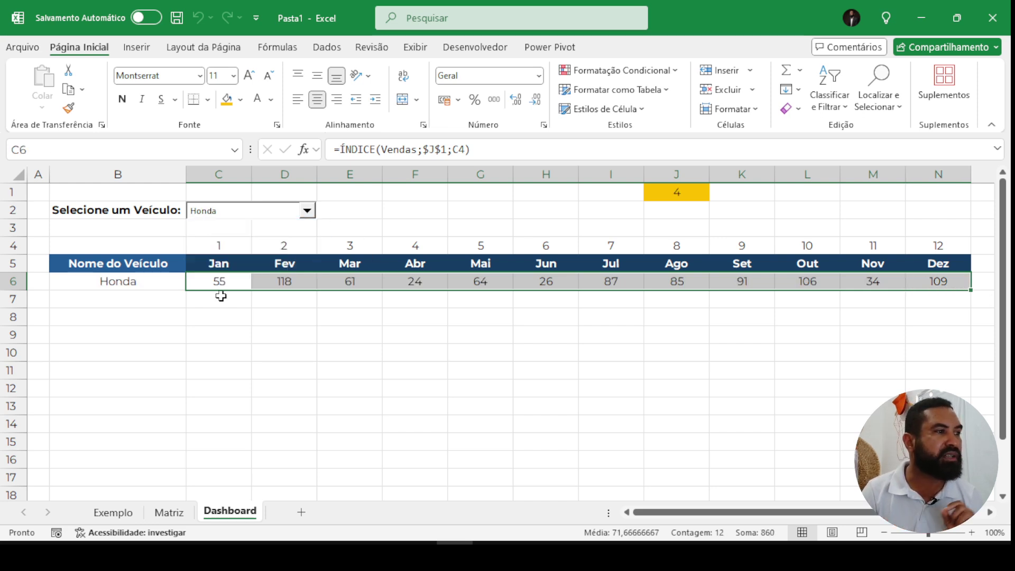
left_click(148, 283)
left_click(200, 284)
left_click_drag(199, 284, 923, 290)
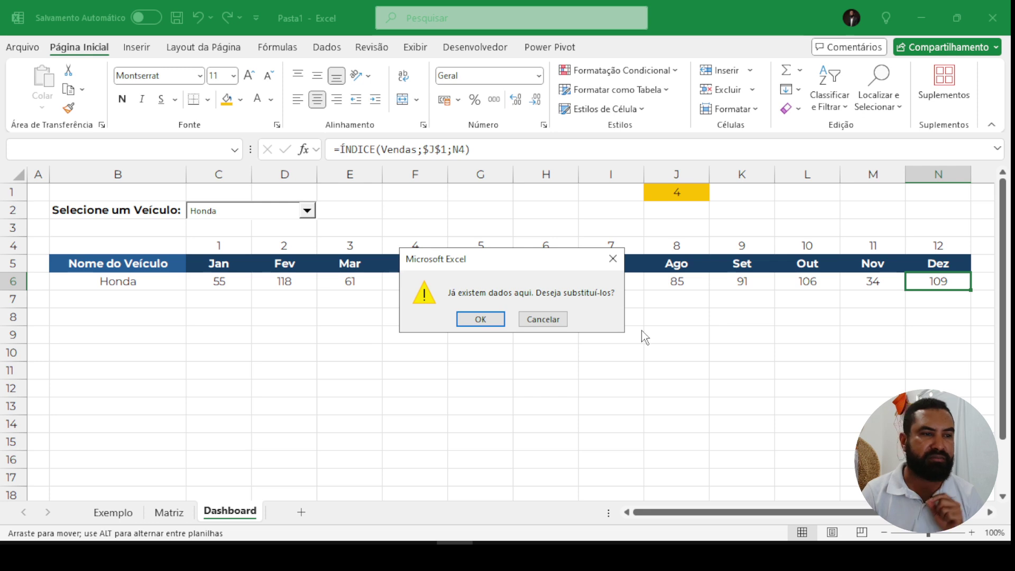
left_click(563, 320)
left_click(658, 371)
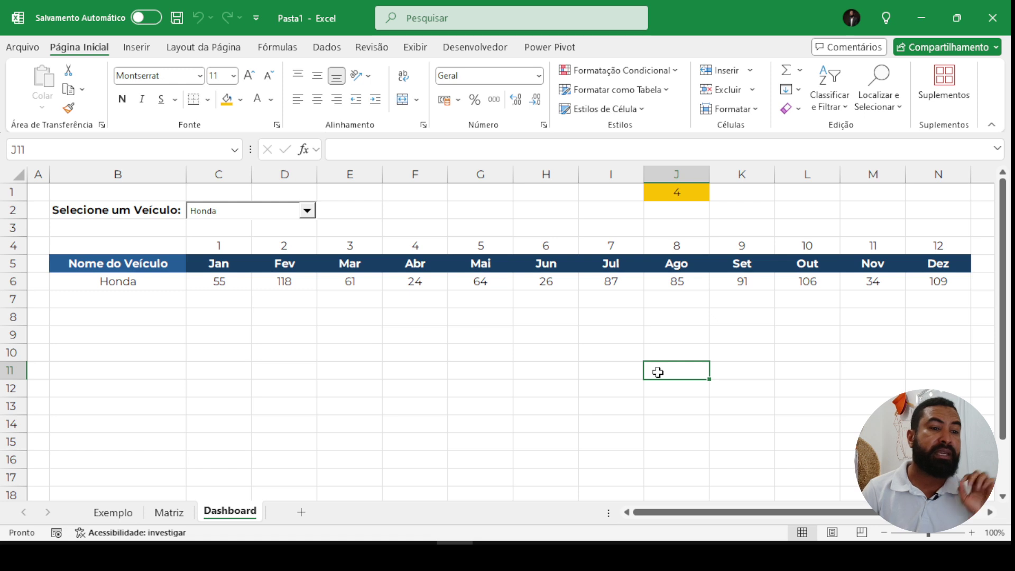
- Insert a clustered column chart from the vehicle name and monthly sales table in B5:N6
left_click(884, 533)
left_click_drag(88, 254, 856, 277)
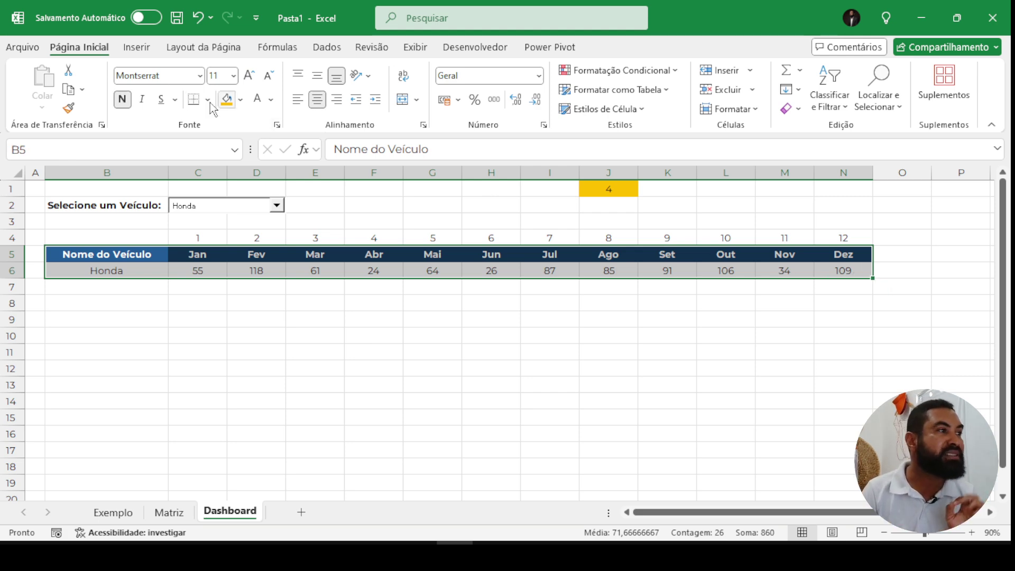
left_click(148, 52)
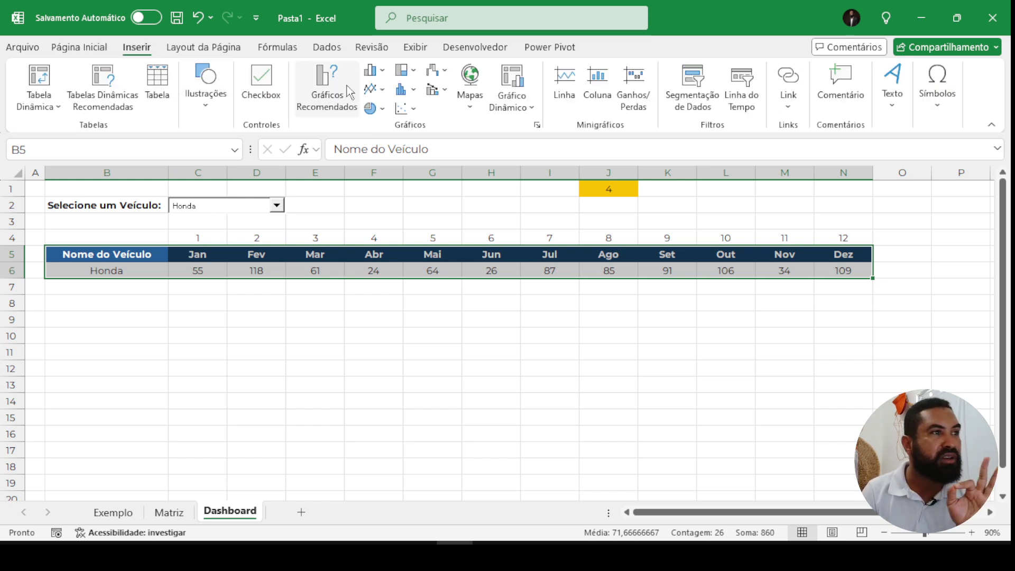
left_click(373, 73)
left_click(382, 124)
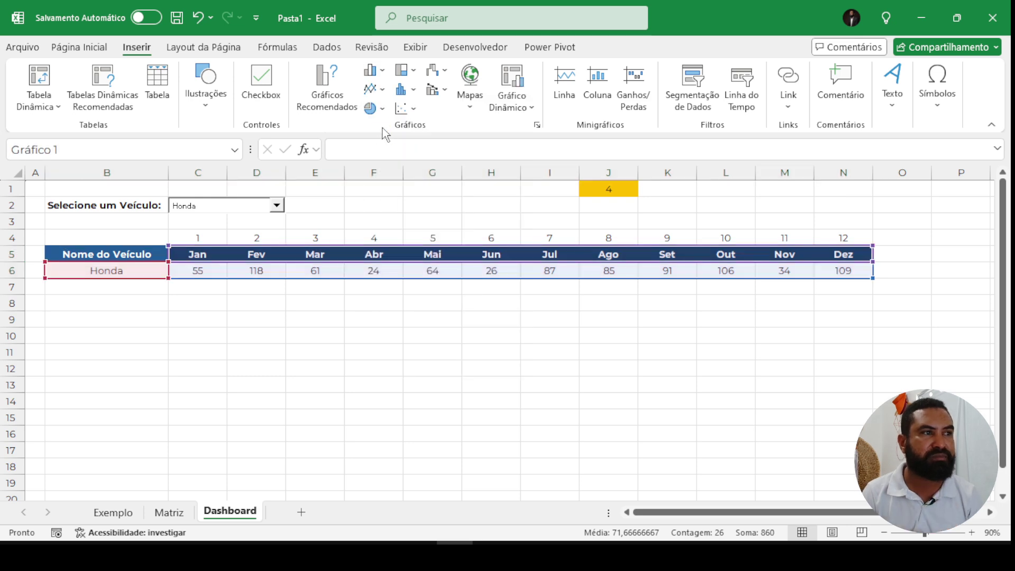
- Place the chart just below the table from column B and widen it to the end of column N, about 32.8 cm wide
left_click_drag(446, 263, 161, 300)
left_click_drag(146, 301, 142, 298)
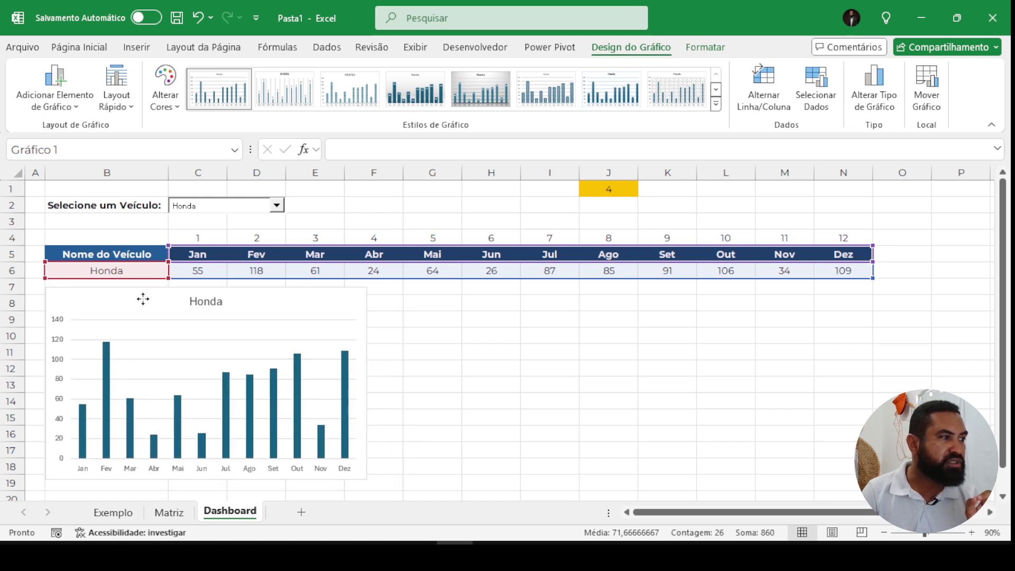
left_click_drag(424, 379, 873, 358)
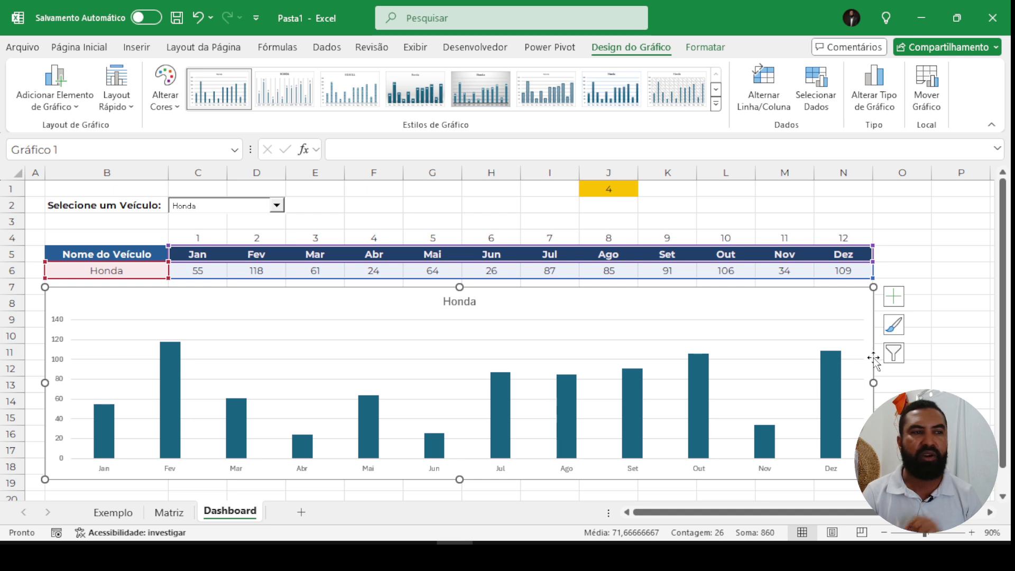
left_click(934, 269)
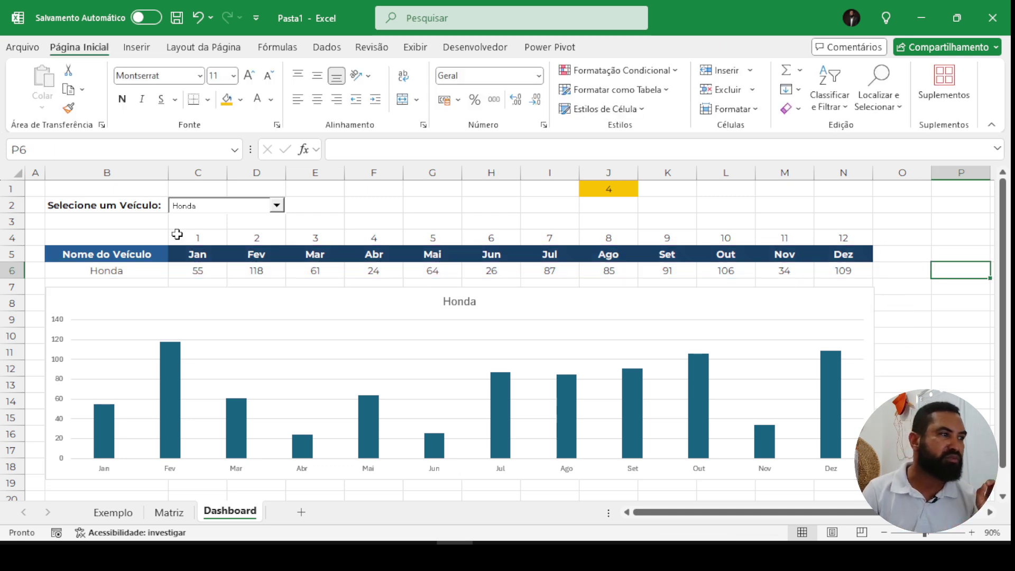
- Test the chart by choosing Gol in the vehicle combo box, and switch the selection back to Honda
left_click(219, 210)
left_click(212, 221)
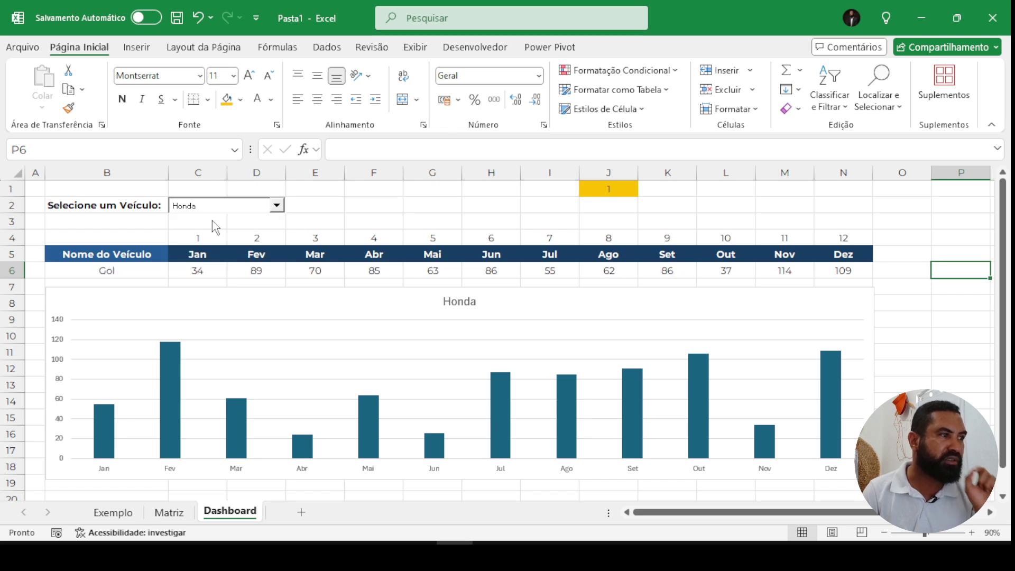
left_click(213, 211)
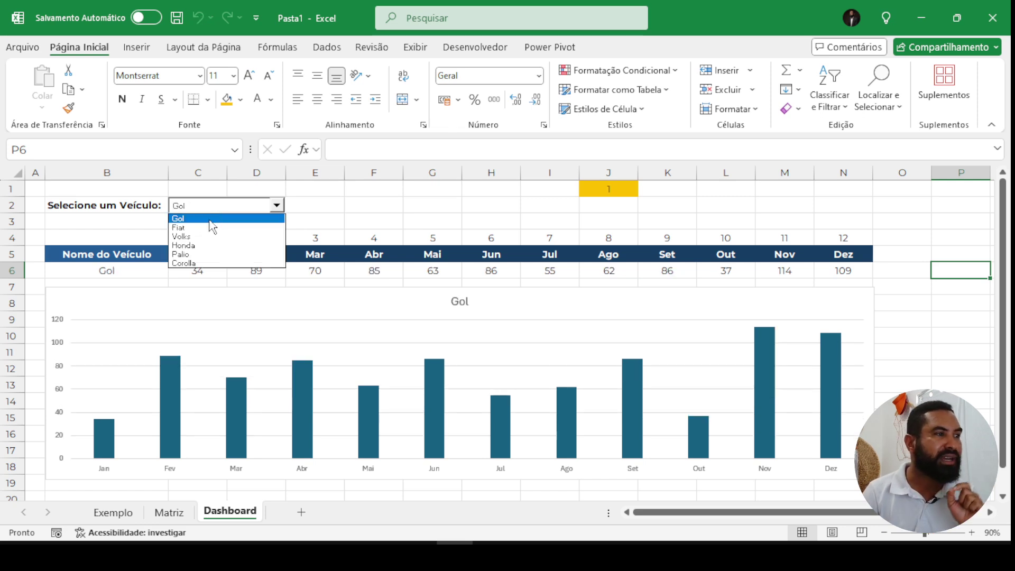
left_click(197, 245)
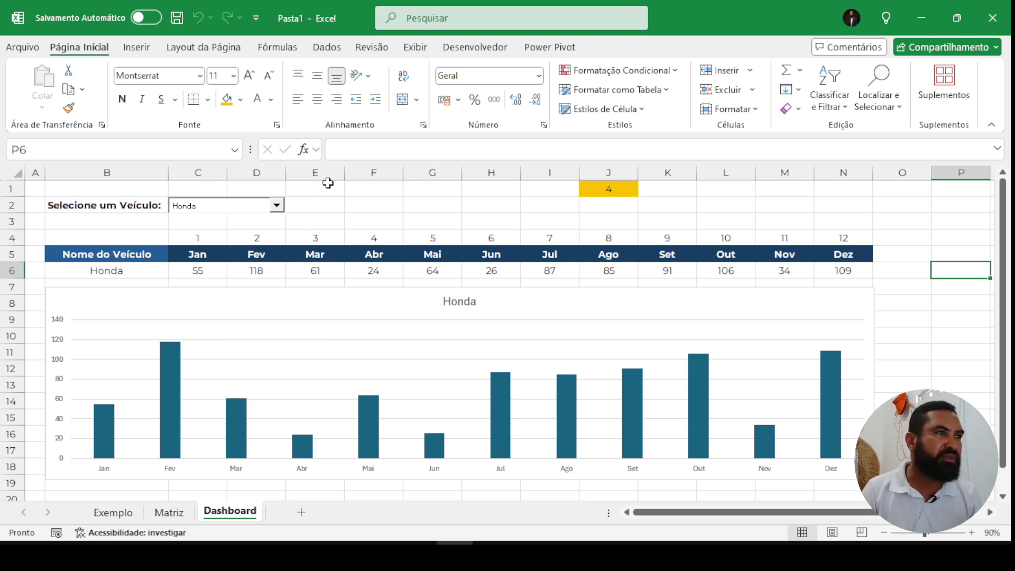
- Hide the gridlines of the Dashboard sheet
left_click(412, 48)
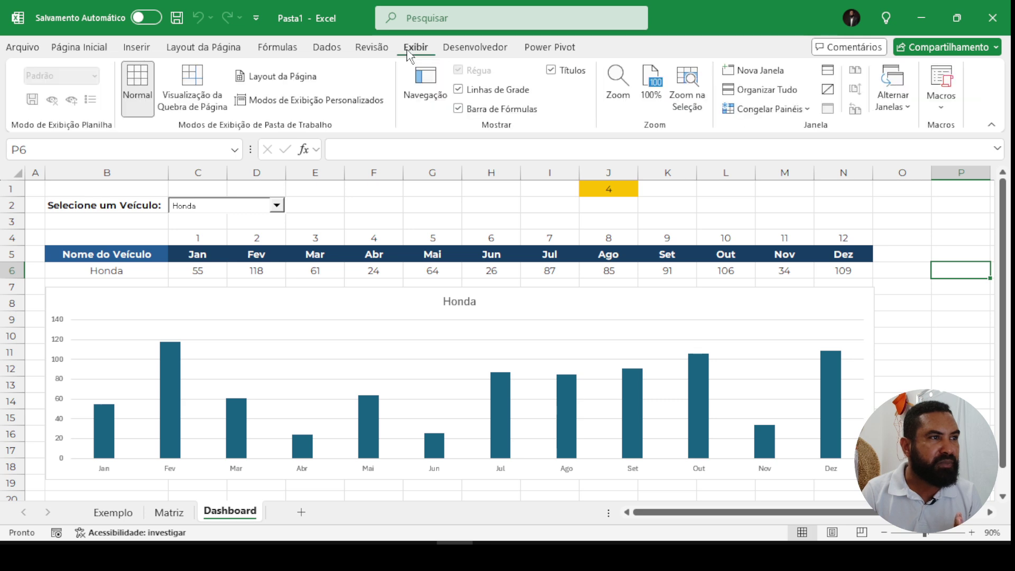
left_click(458, 90)
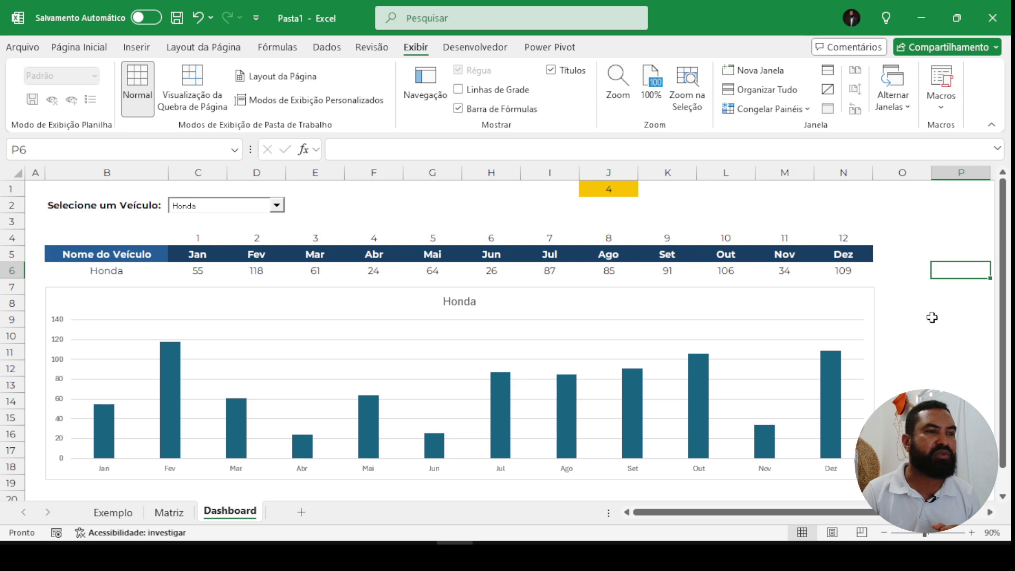
- Delete the horizontal gridlines and the vertical value axis from the column chart
left_click(602, 362)
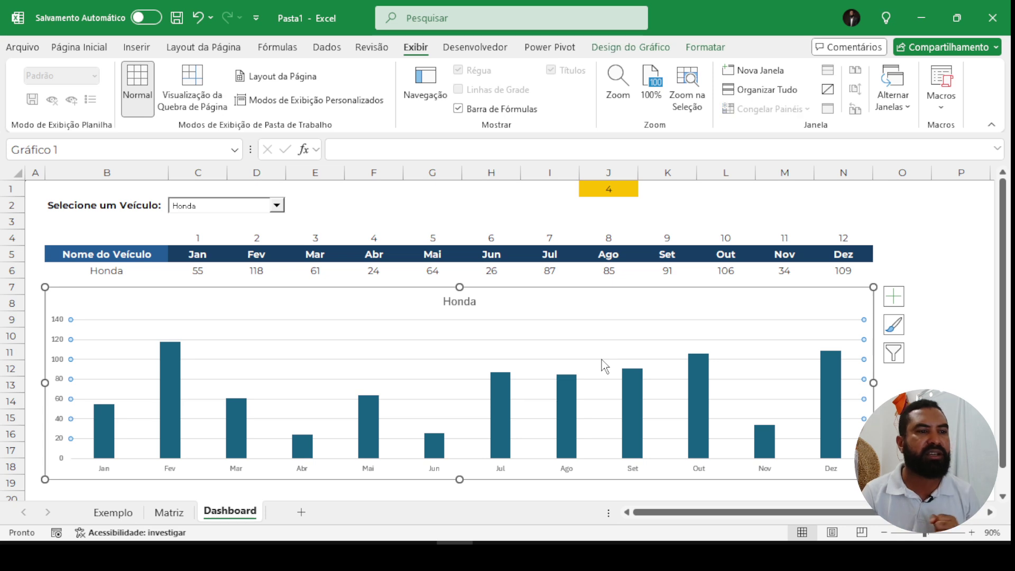
left_click(604, 363)
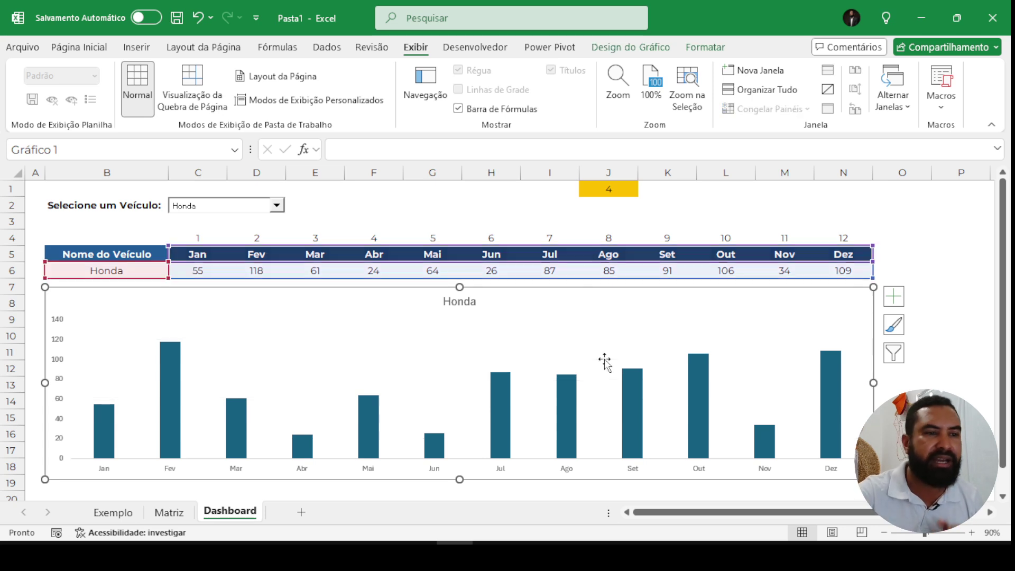
left_click(59, 382)
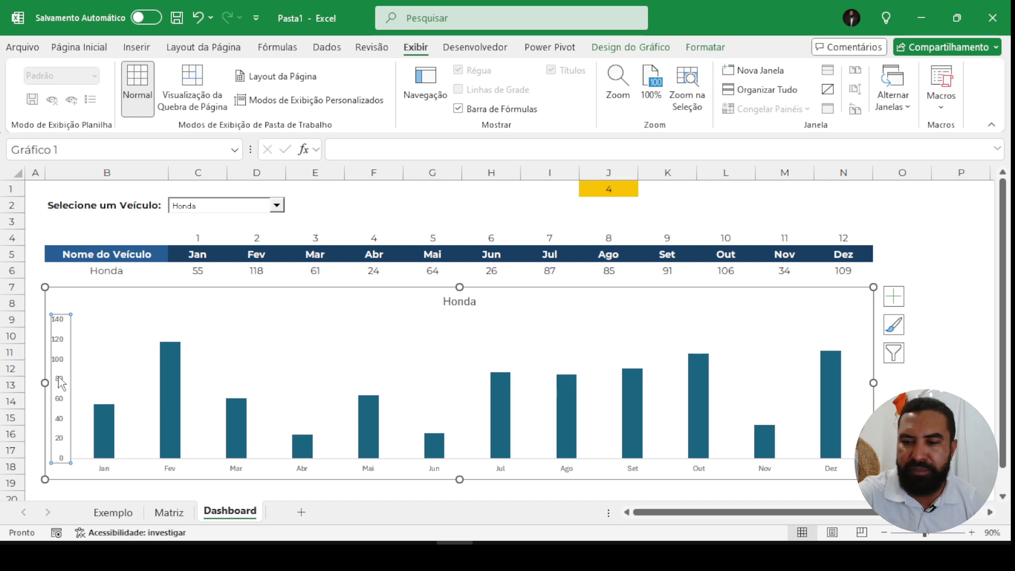
key("Delete")
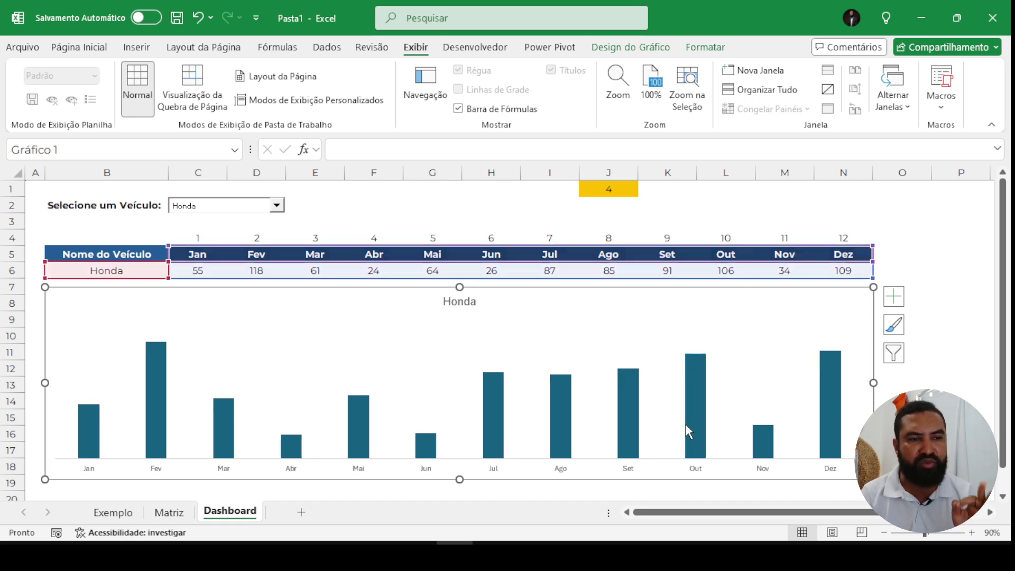
- Widen the chart's columns by setting the series gap width (Largura do Espaçamento) to 30%, and close the series formatting
right_click(696, 412)
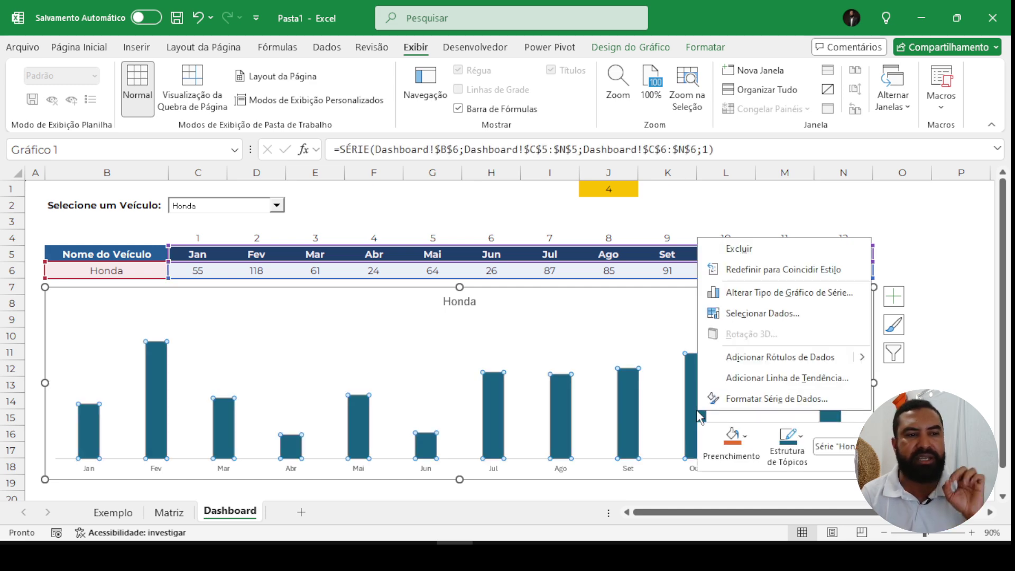
key("Escape")
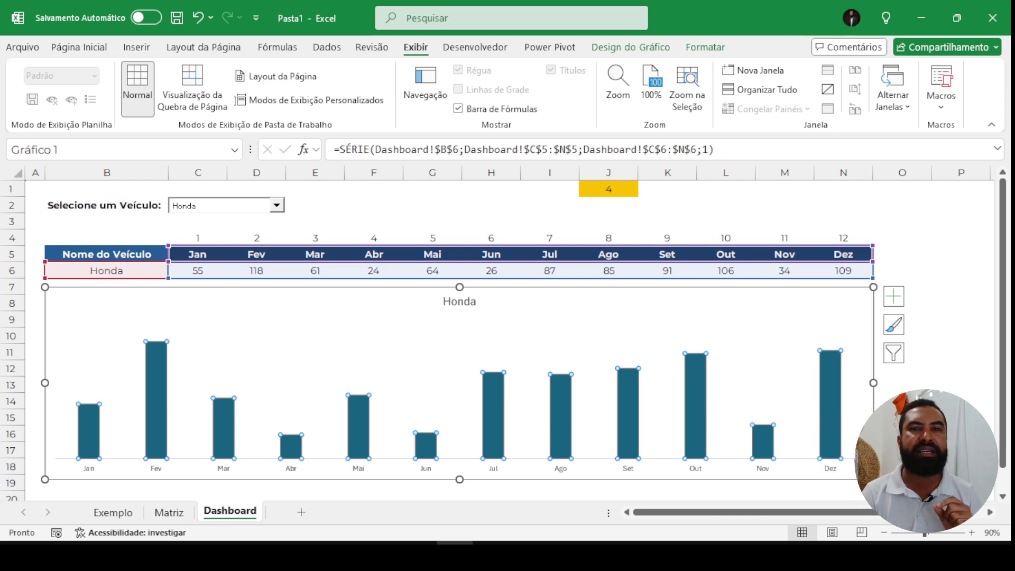
key("ctrl+1")
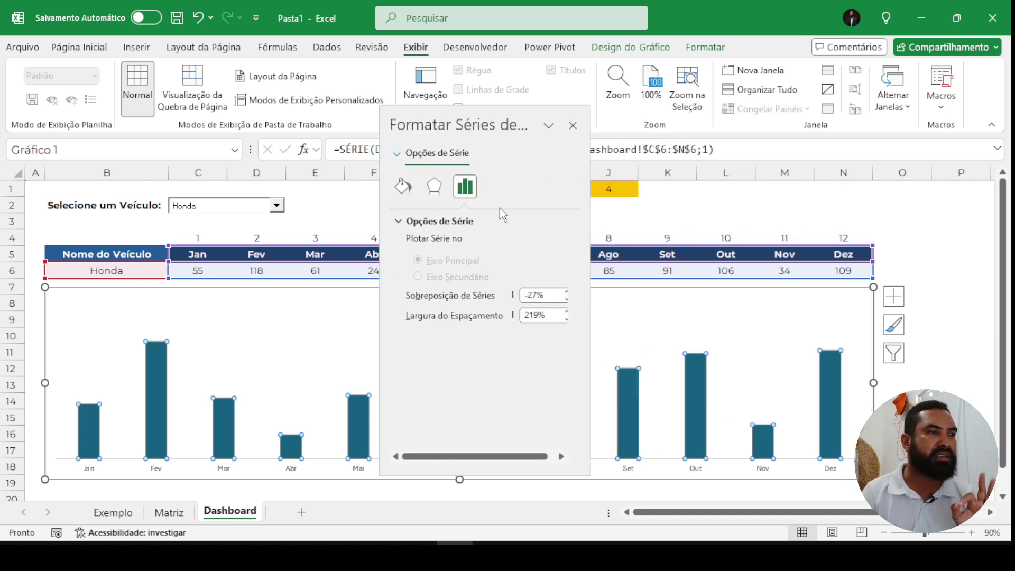
left_click(548, 315)
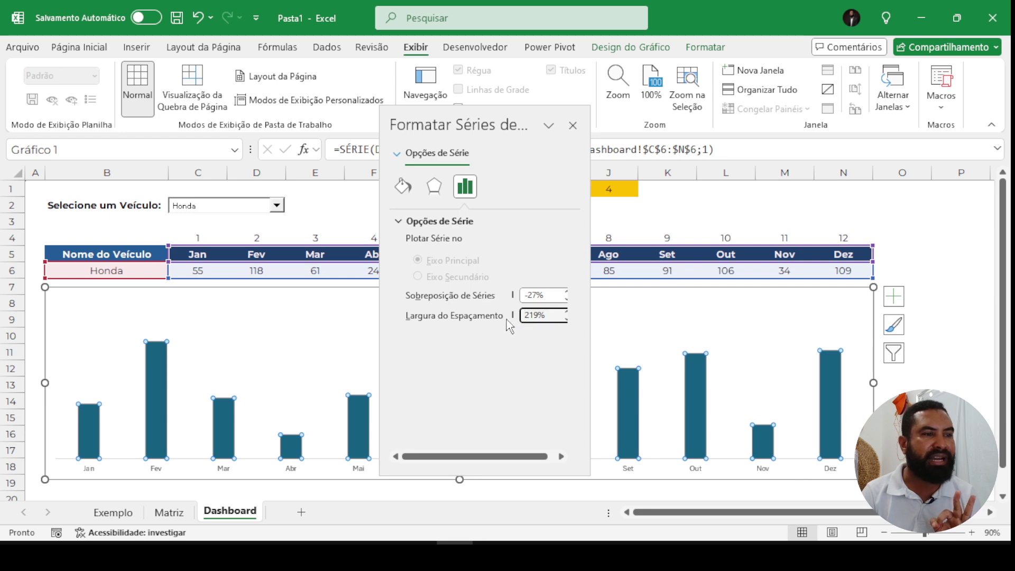
left_click_drag(548, 316, 504, 322)
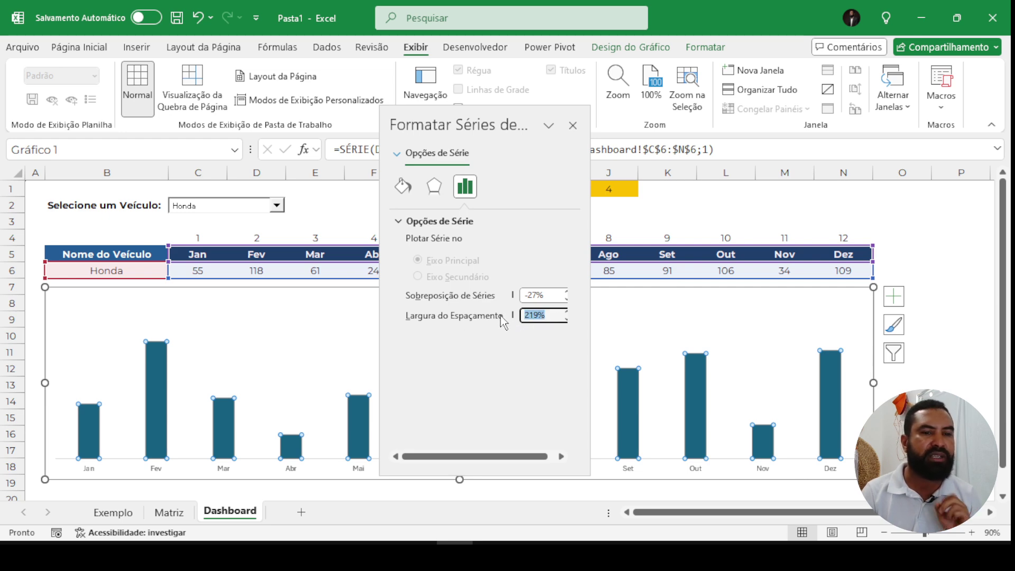
type("30")
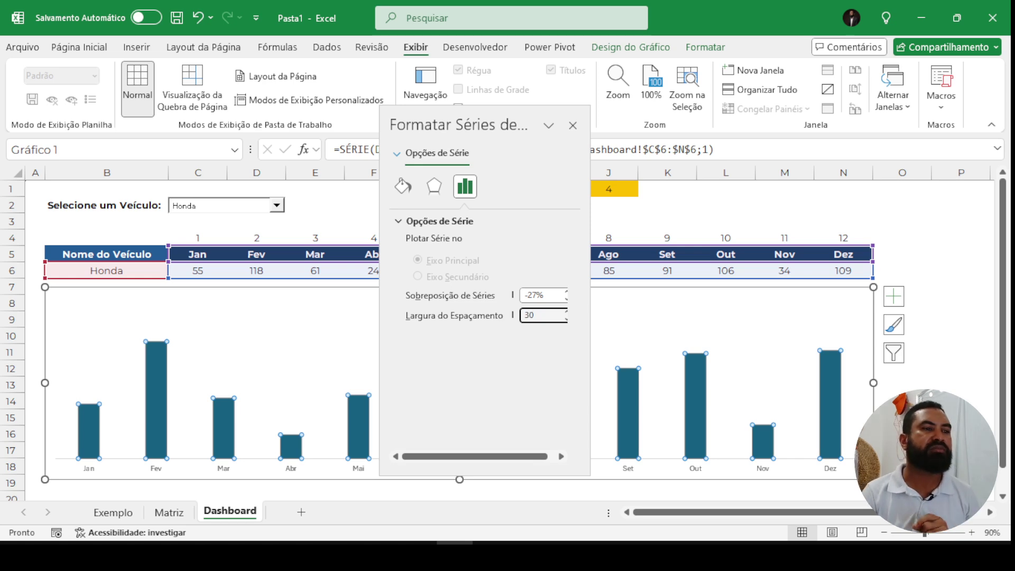
key("Return")
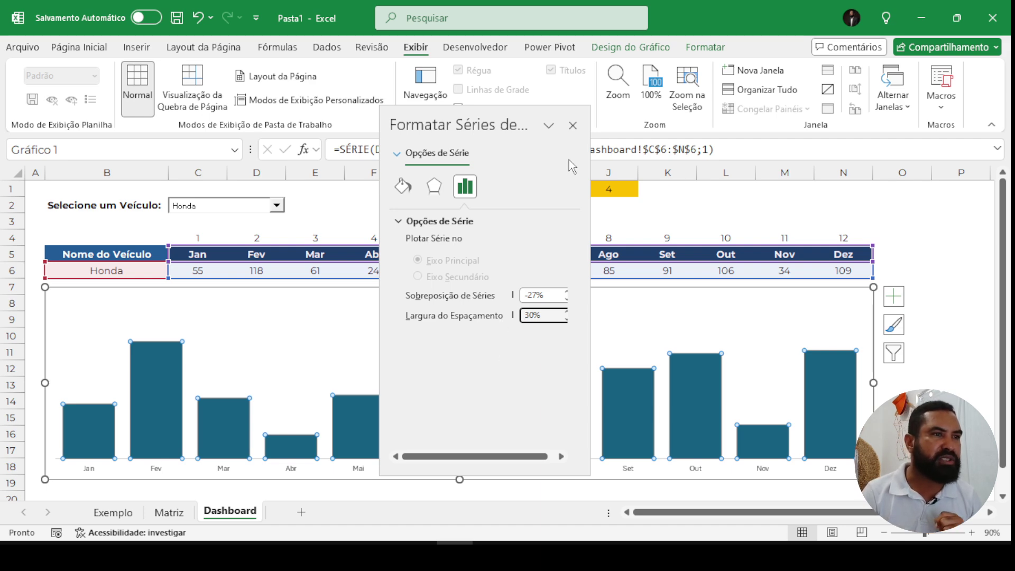
left_click(574, 127)
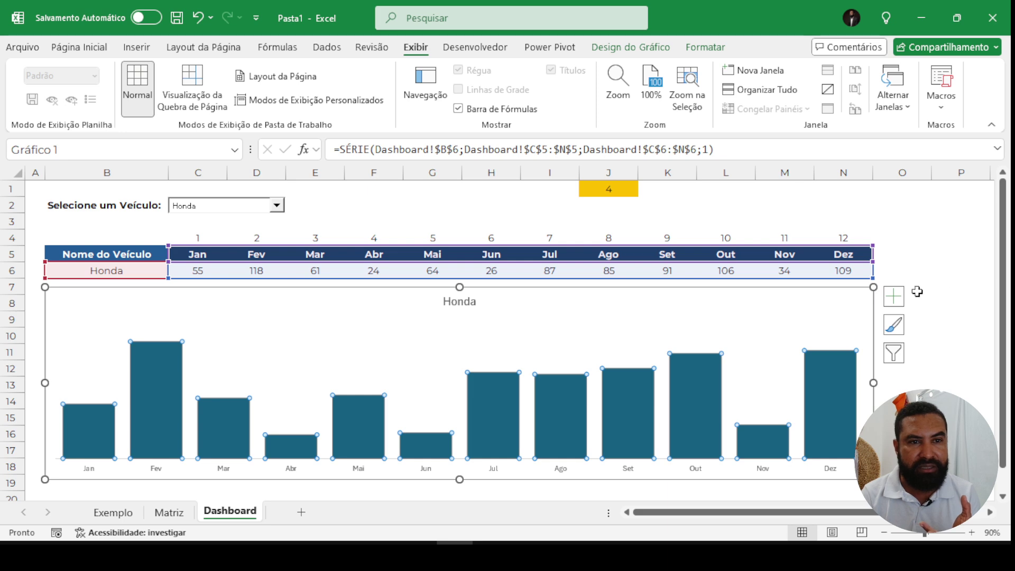
- Add data labels to the chart's columns and switch the vehicle combo box to Volks
left_click(893, 297)
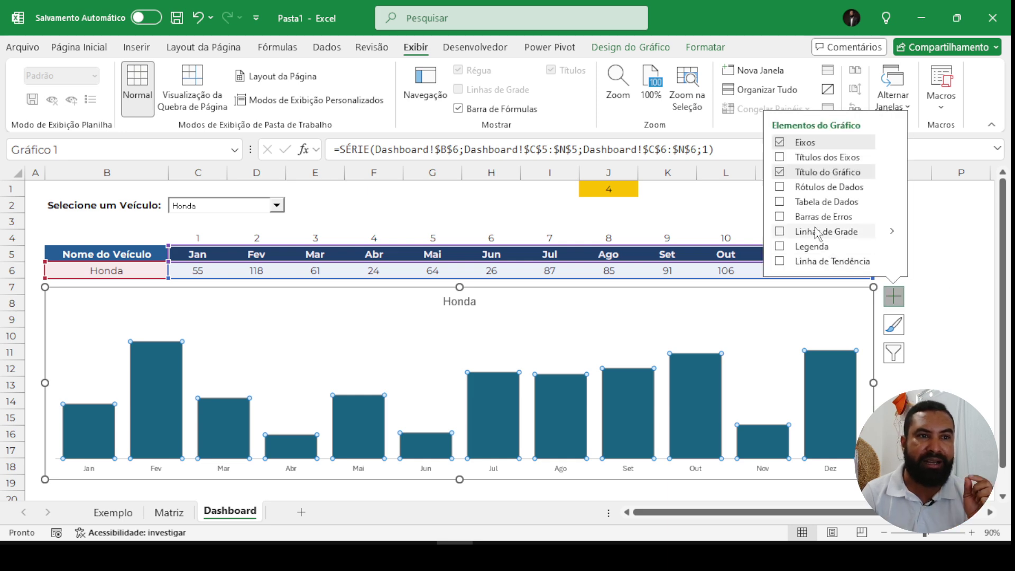
left_click(780, 187)
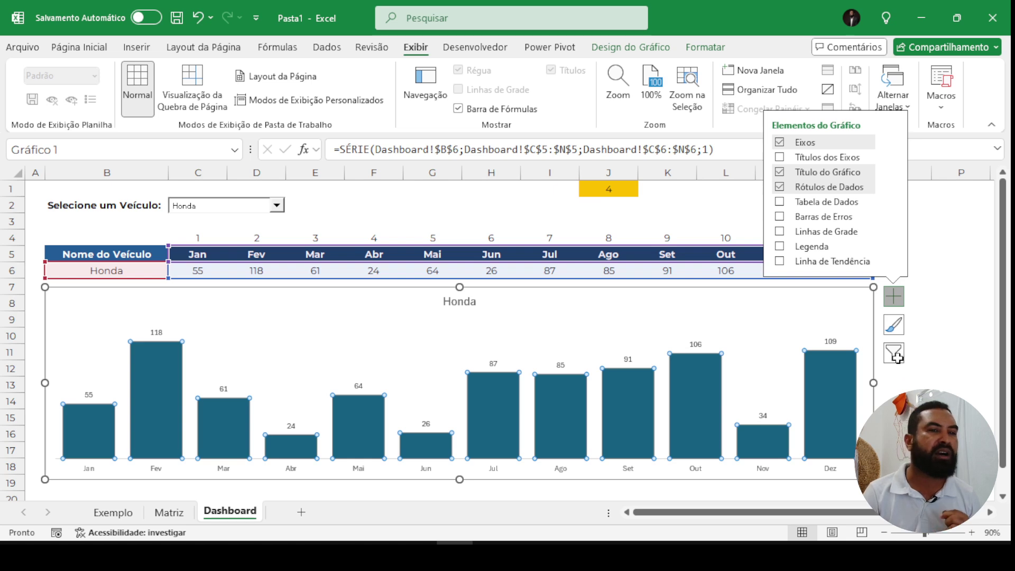
left_click(933, 315)
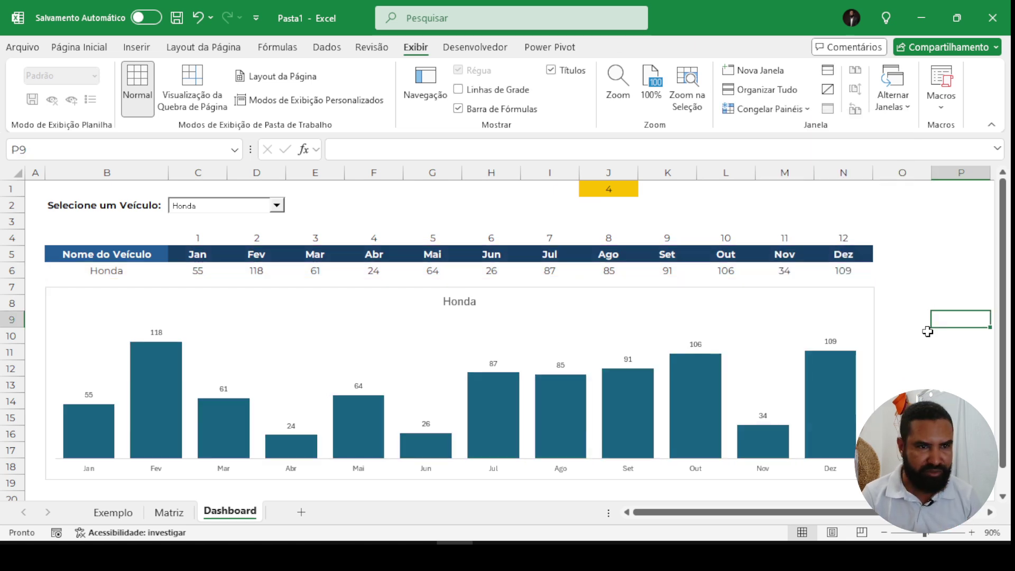
left_click(276, 205)
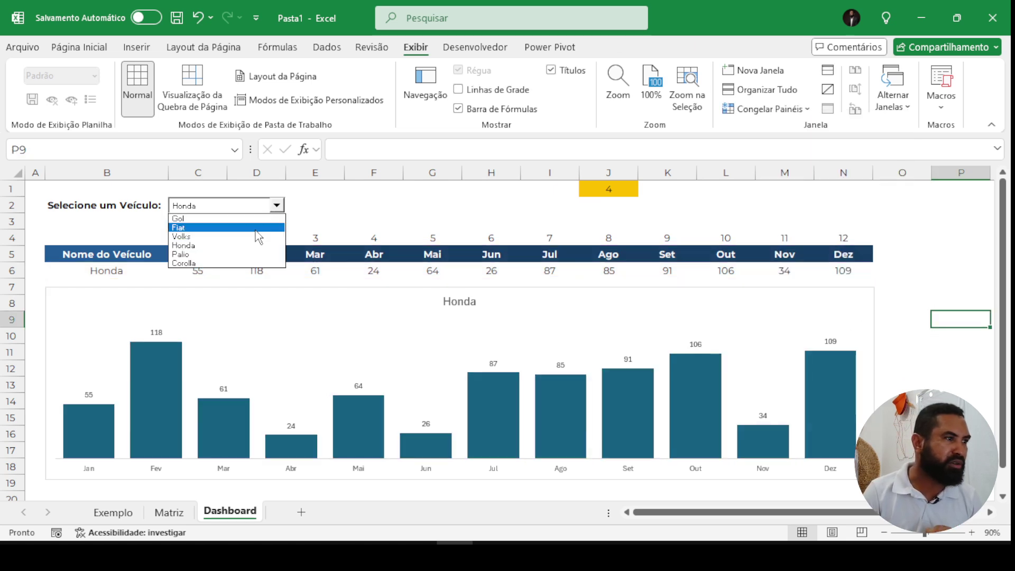
left_click(244, 237)
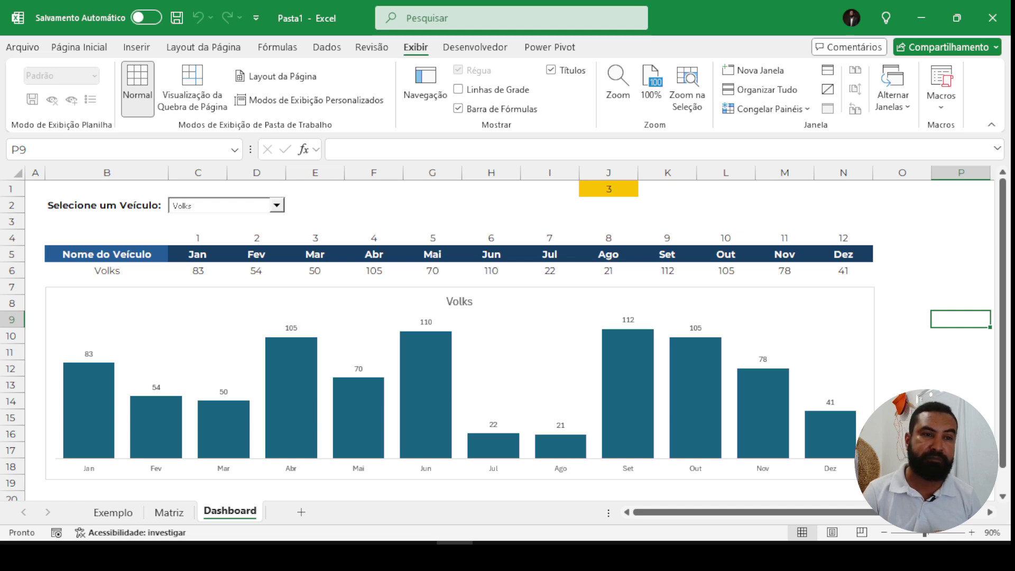
- Remove the outline around the chart area and deselect the chart
left_click(801, 294)
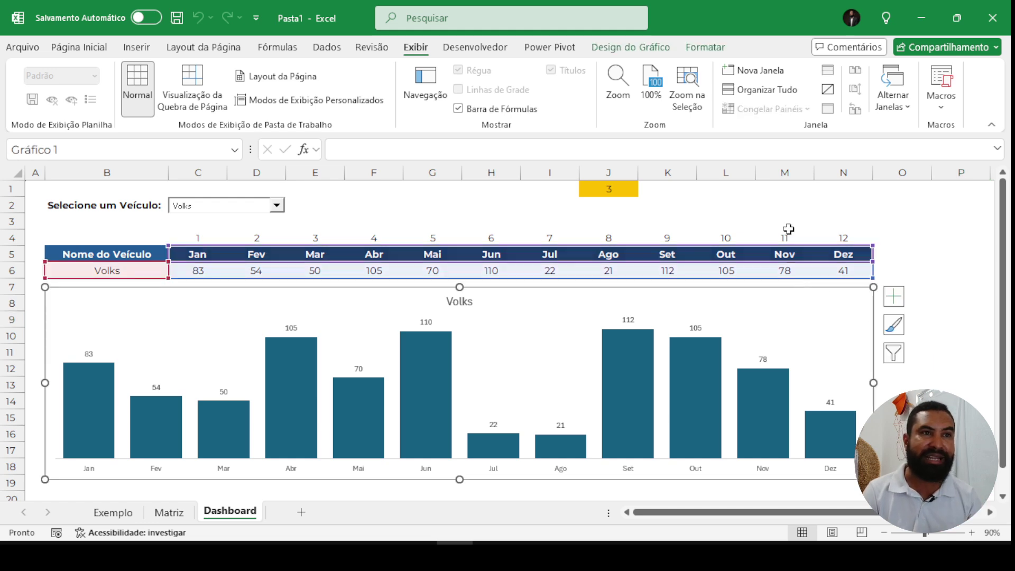
left_click(699, 50)
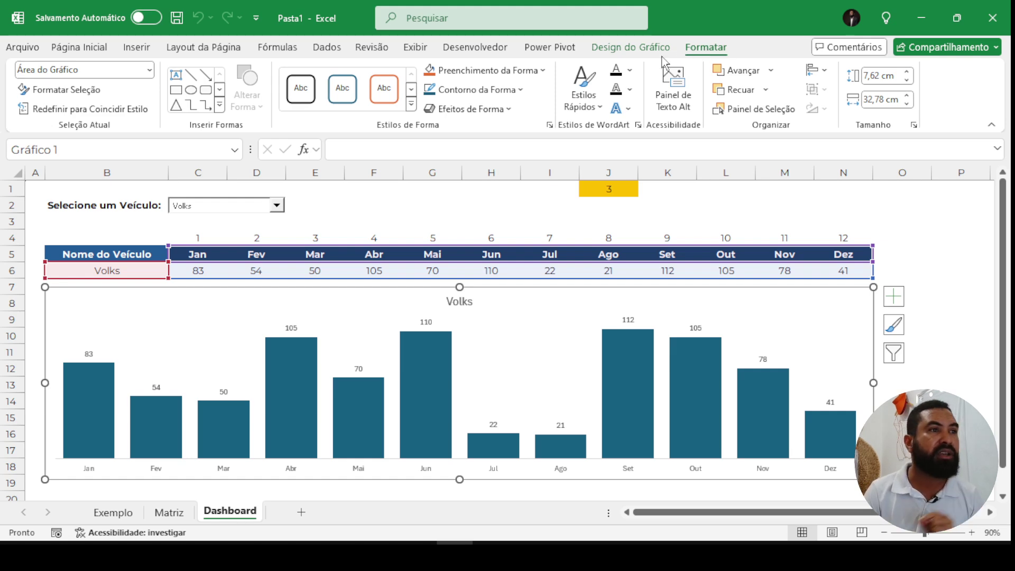
left_click(520, 91)
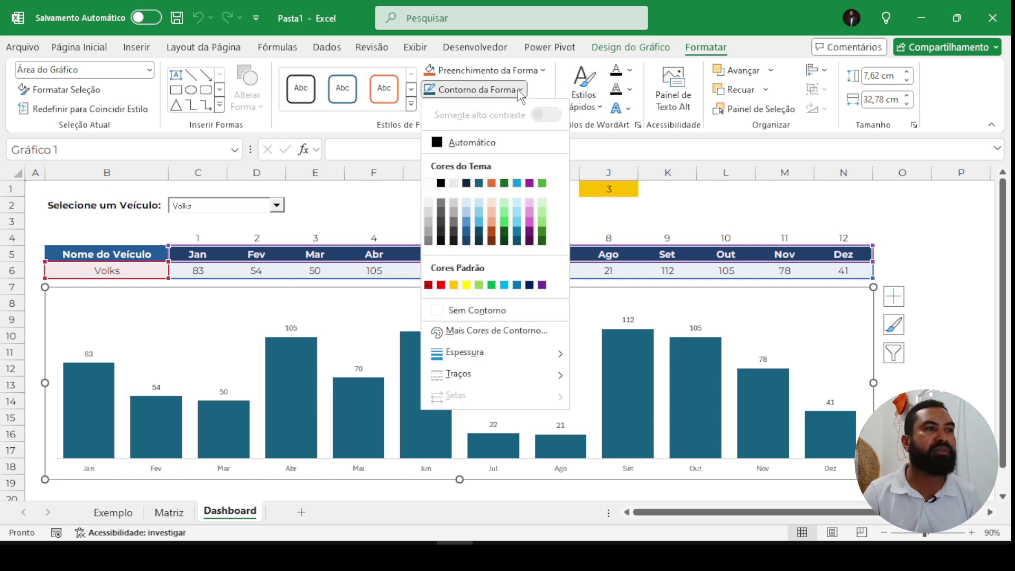
left_click(471, 312)
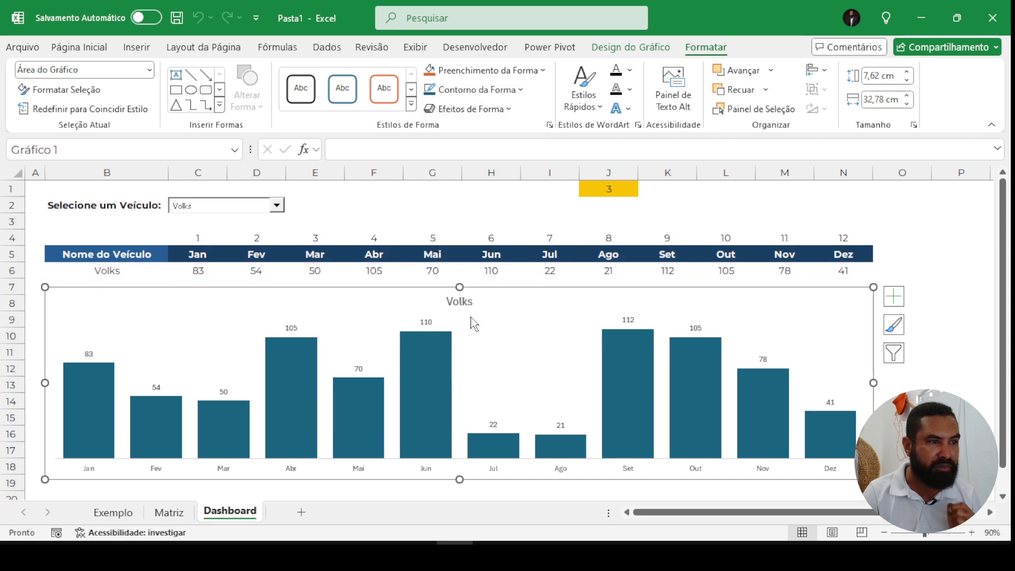
left_click(918, 254)
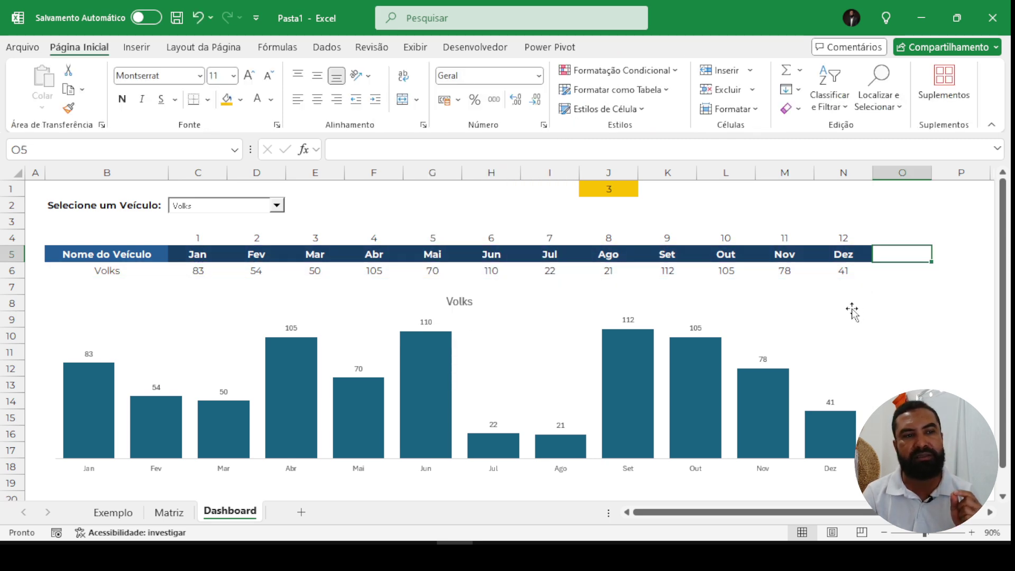
- Switch the vehicle combo box to Fiat and to Corolla to check how the monthly row and chart respond
left_click(277, 210)
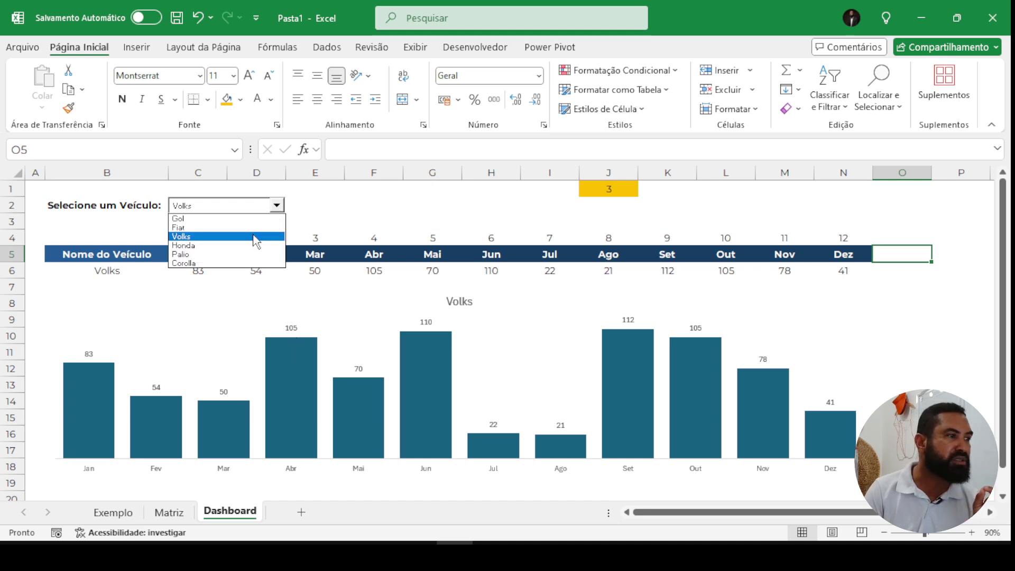
left_click(249, 235)
left_click(276, 207)
left_click(248, 228)
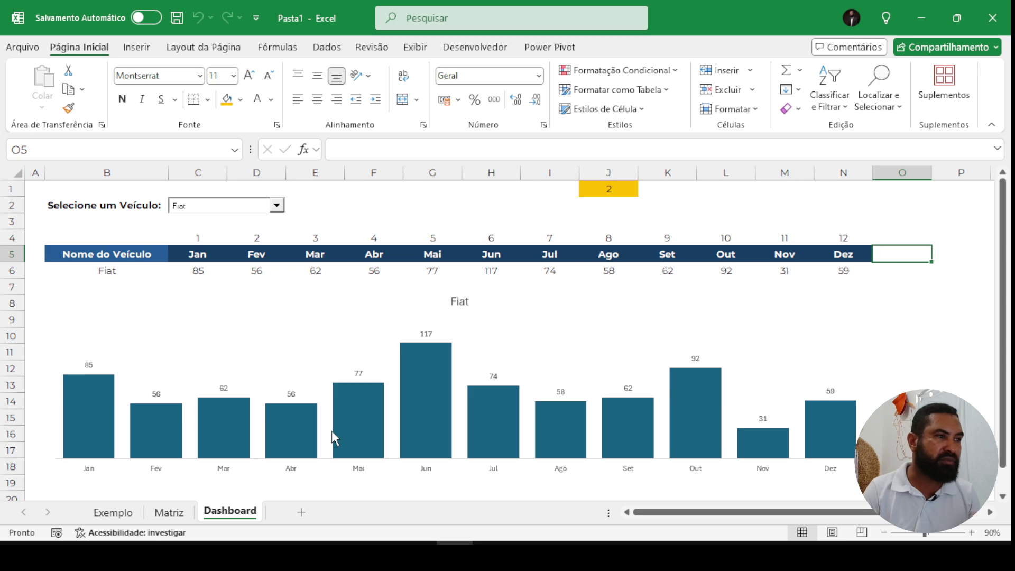
left_click(277, 206)
left_click(251, 264)
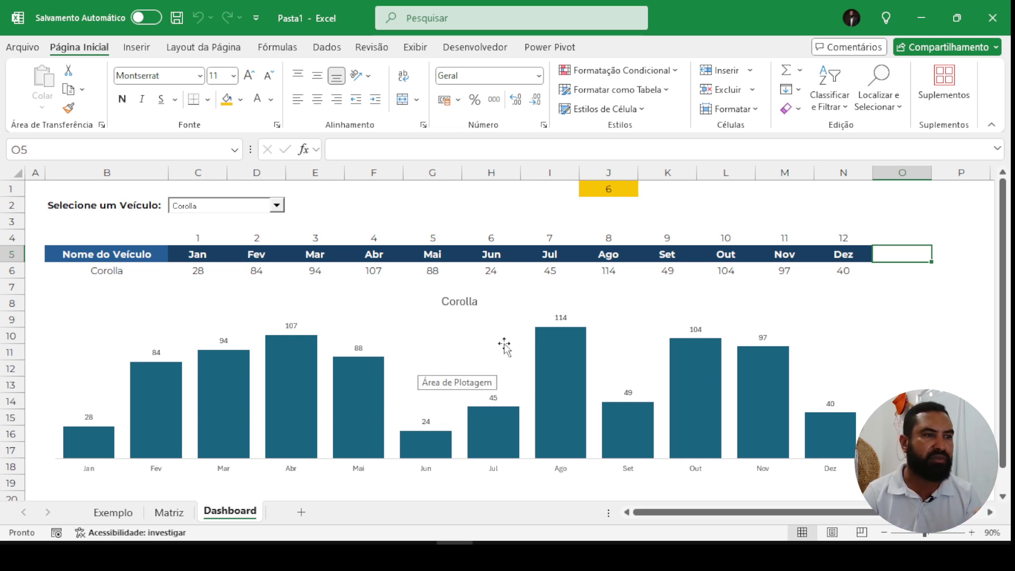
mouse_move(713, 374)
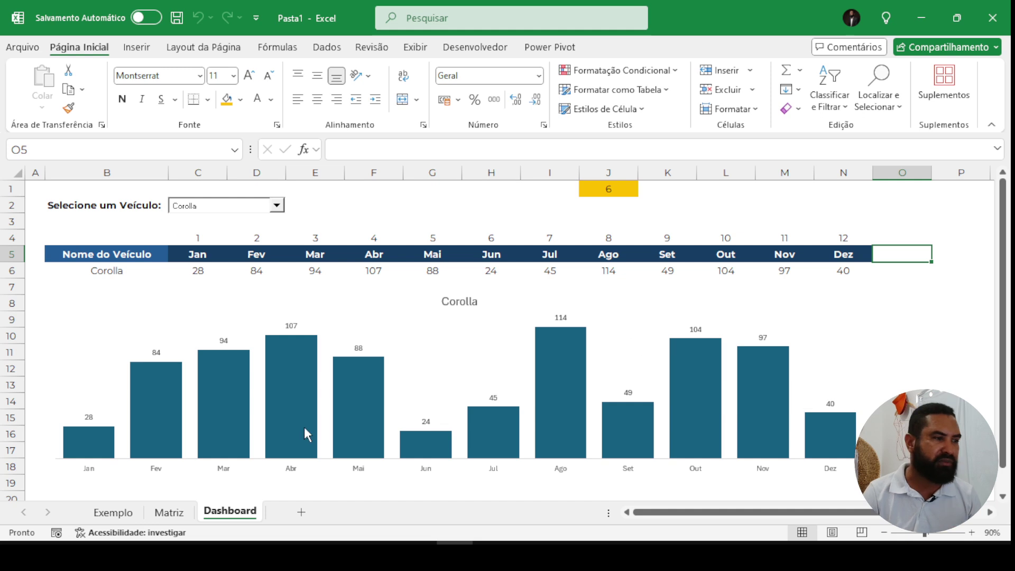
- Format the vehicle data A1:M7 on the Matriz sheet as a table with headers, using a light black-and-grey gridded style
left_click(185, 513)
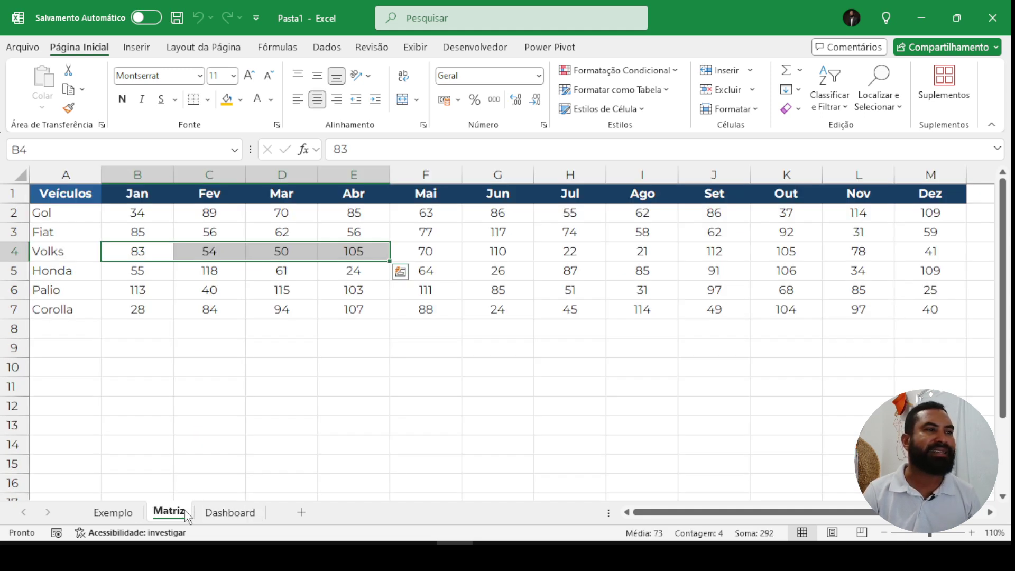
left_click(452, 246)
left_click(546, 266)
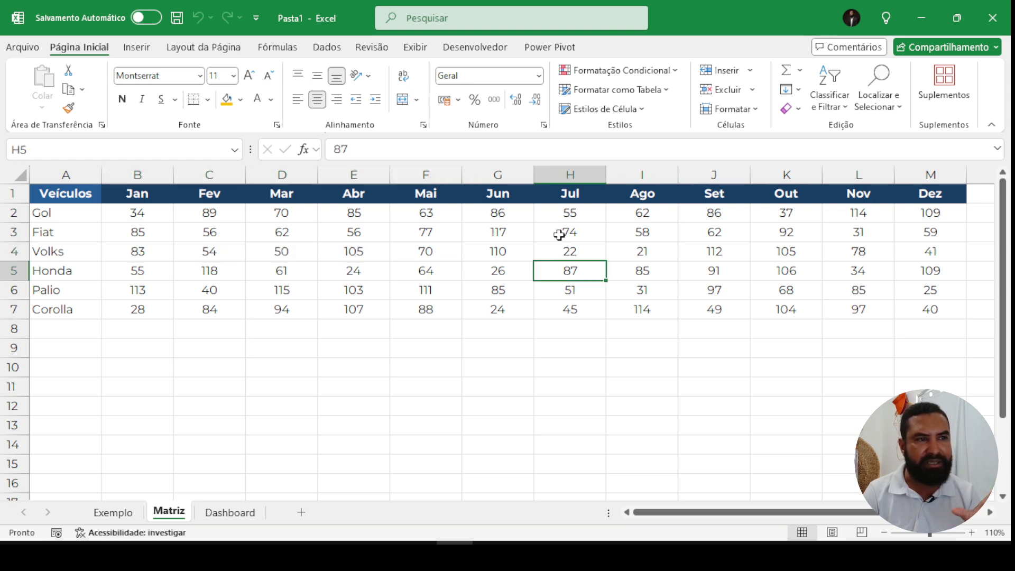
left_click(559, 234)
left_click(516, 251)
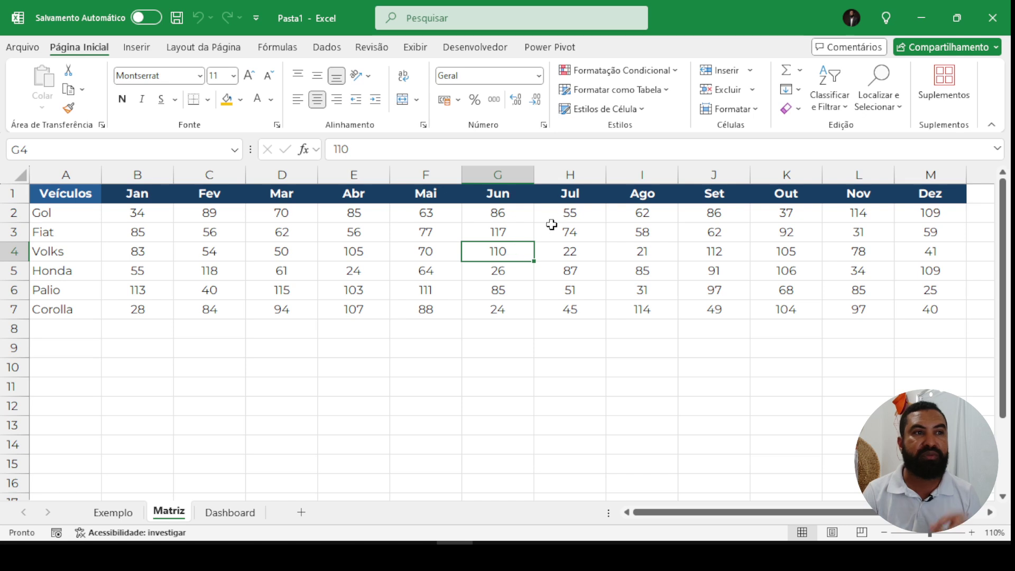
left_click(626, 91)
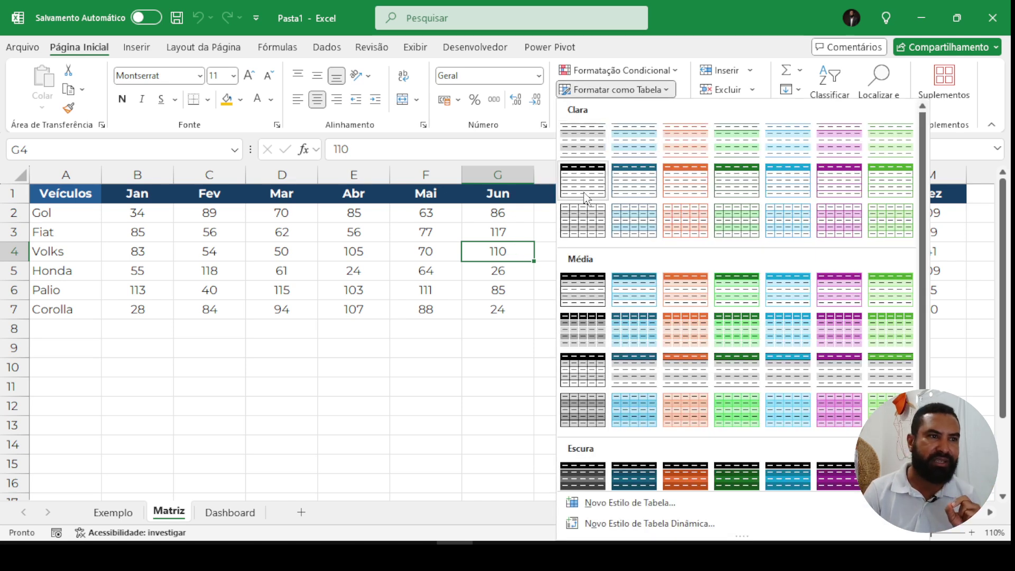
left_click(591, 228)
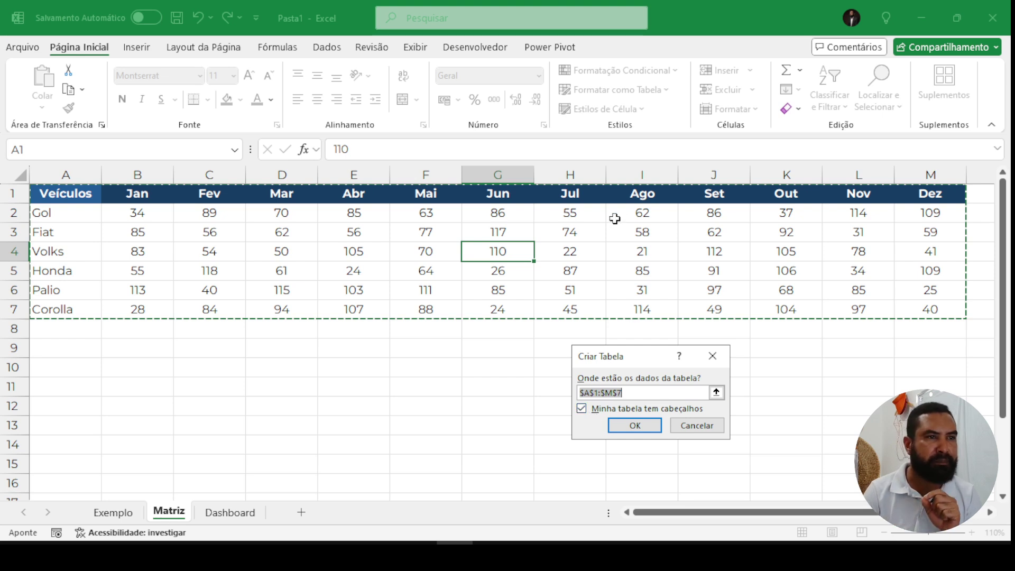
left_click(637, 426)
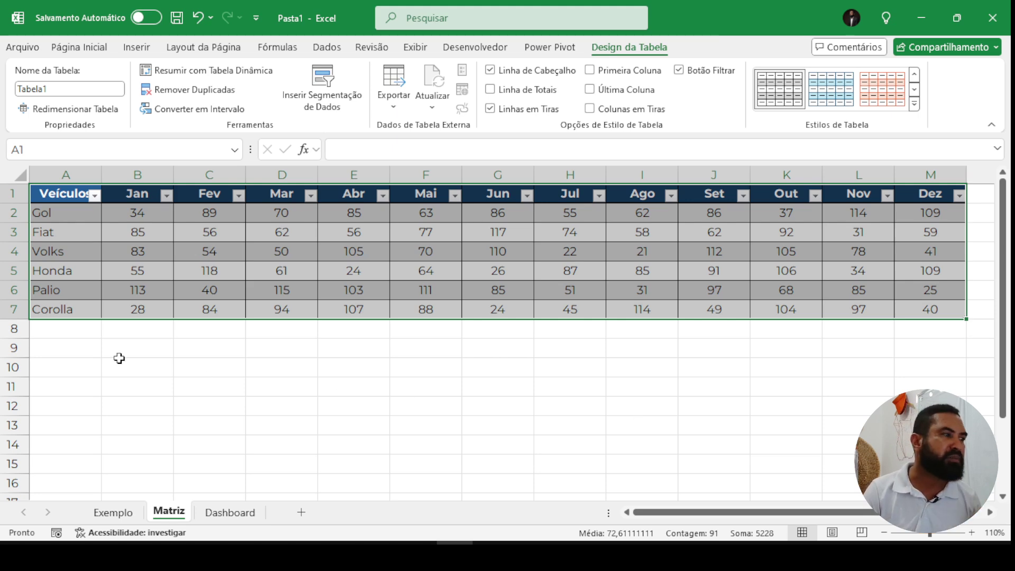
- Add the vehicle Fiat Pulse in cell A8, directly below Corolla in the Matriz table
left_click(81, 332)
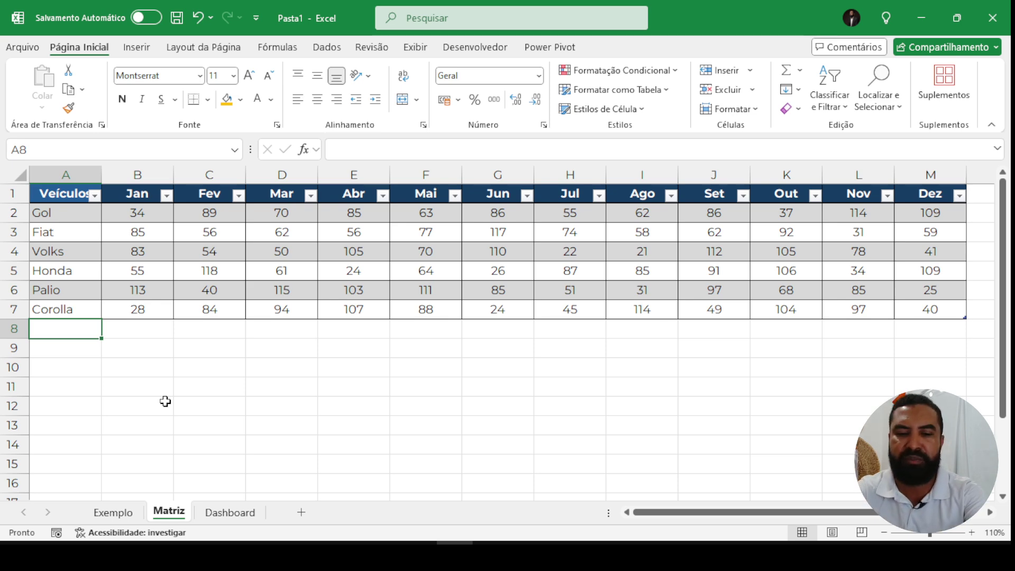
type("Fiat")
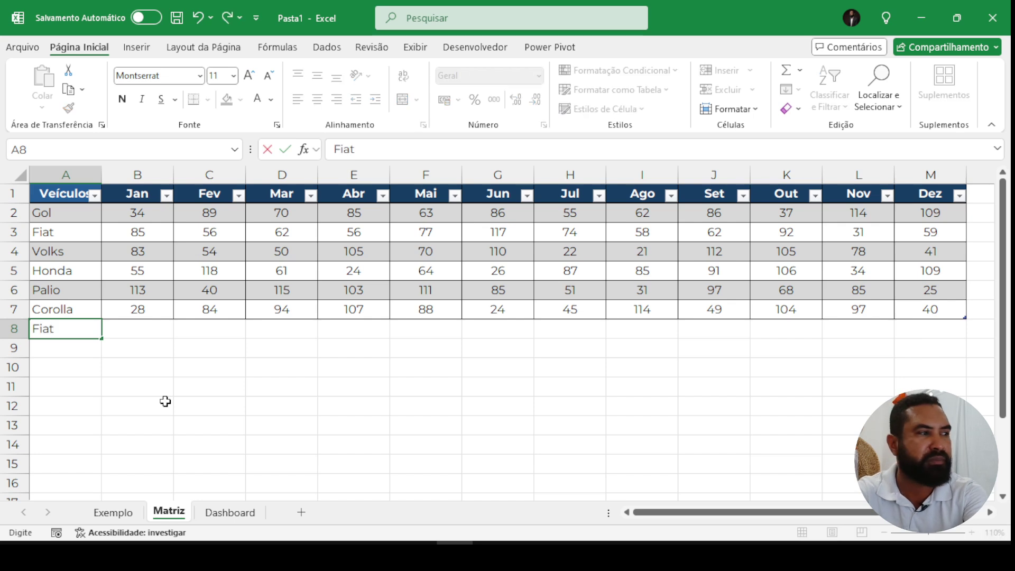
type(" Pulse")
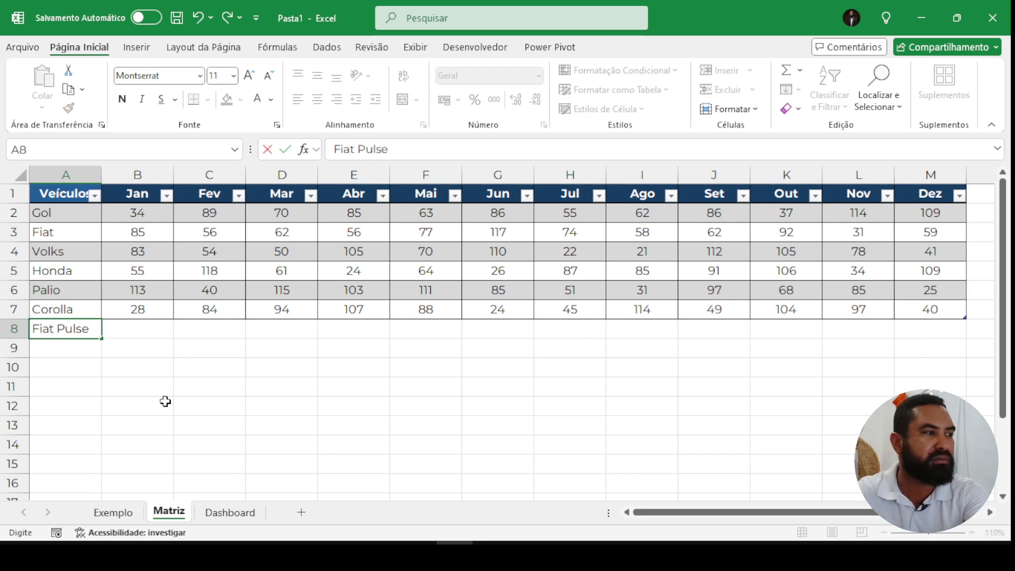
key("Return")
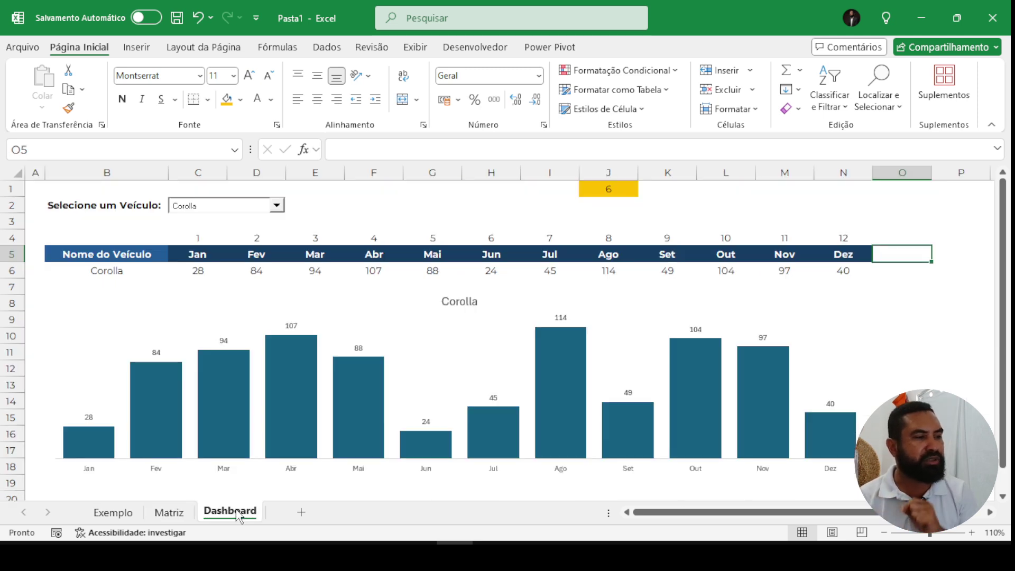
- Select Fiat Pulse in the vehicle combo box on the Dashboard sheet
left_click(238, 509)
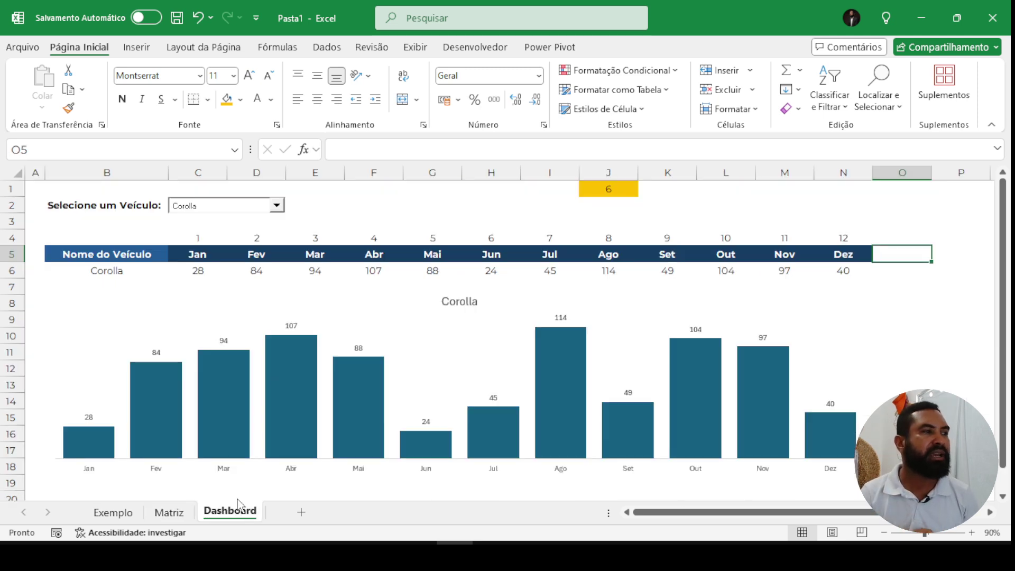
left_click(276, 206)
left_click(237, 271)
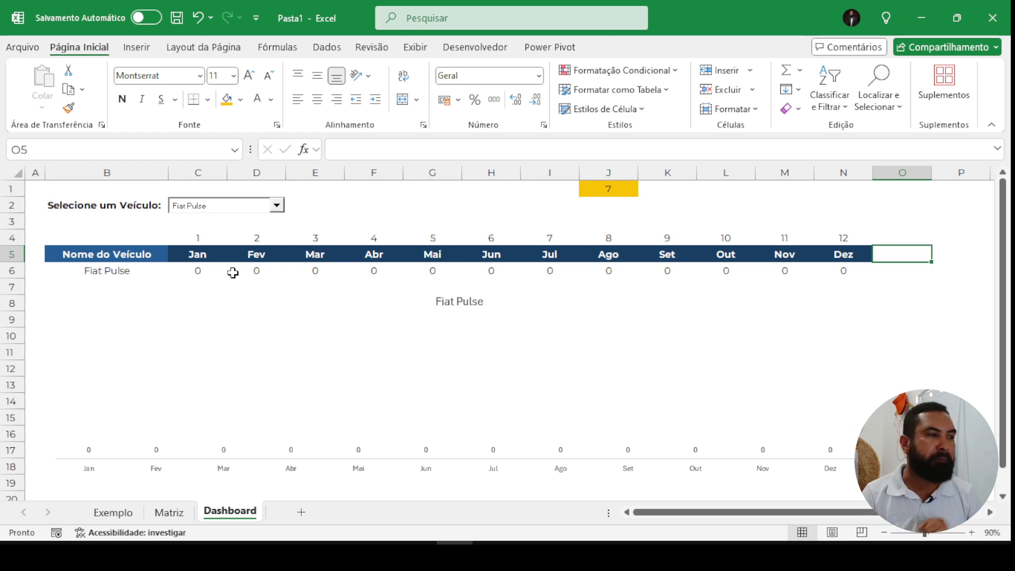
- Enter 100 as Fiat Pulse's Out sales in cell K8 of the Matriz sheet and return to the Dashboard
left_click(169, 512)
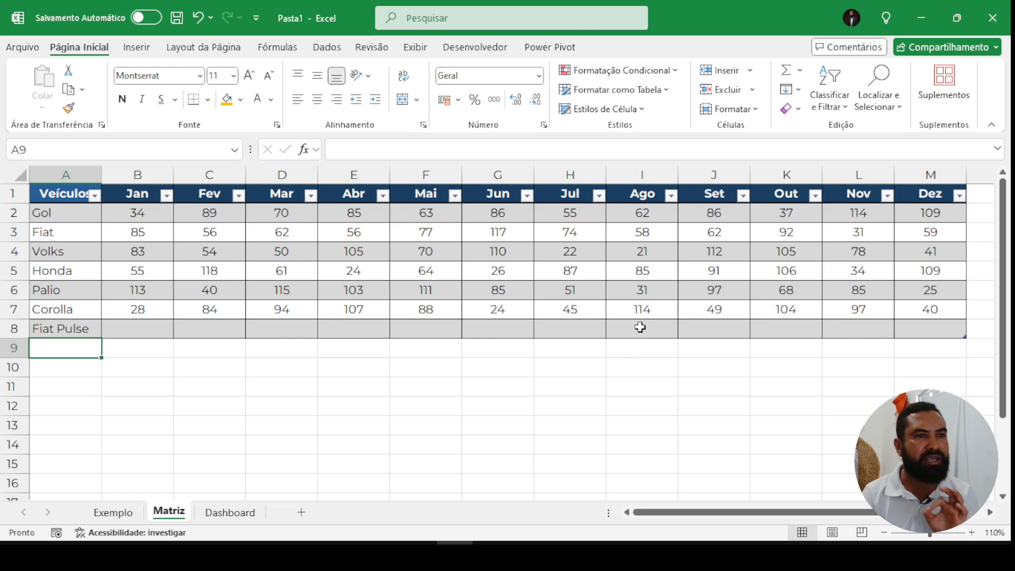
left_click(791, 355)
key("Up")
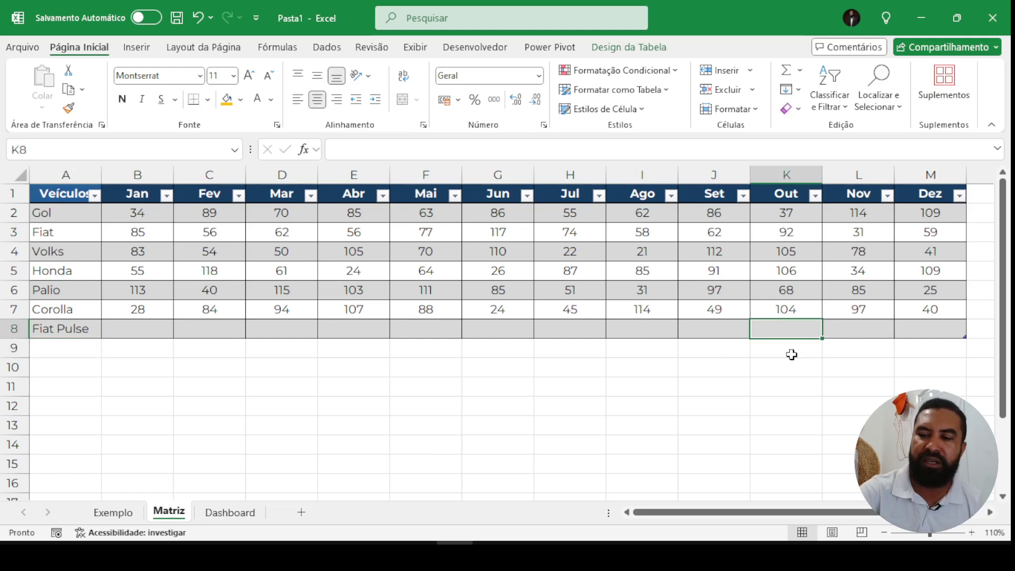
type("100")
key("Return")
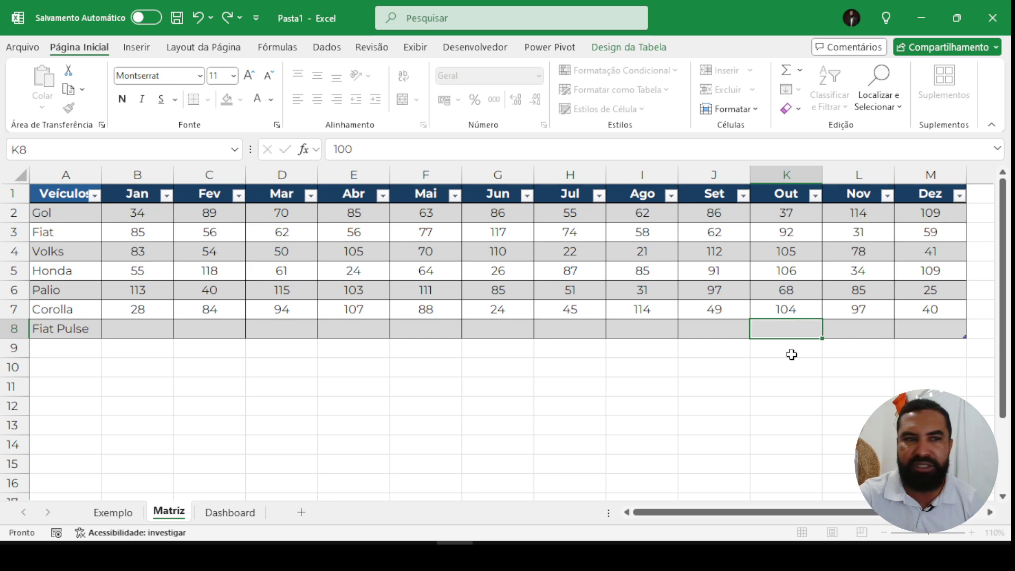
left_click(230, 513)
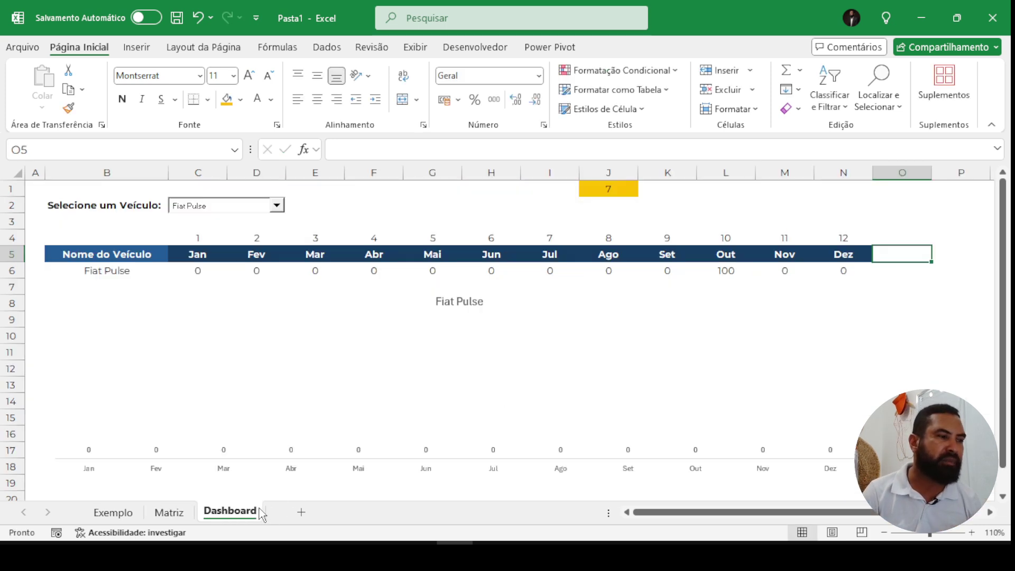